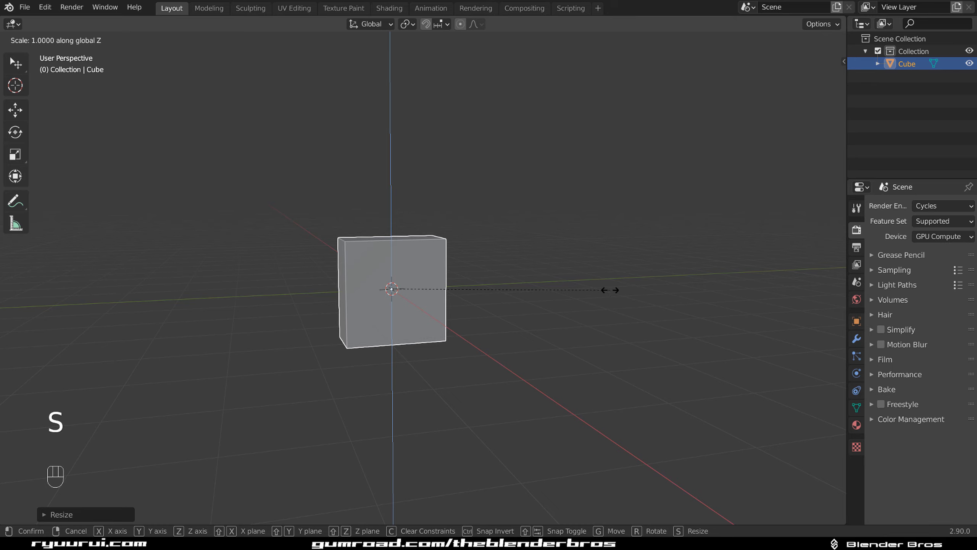
Scale the cube down along the global Z axis and adjust its thickness along X
left_click(561, 285)
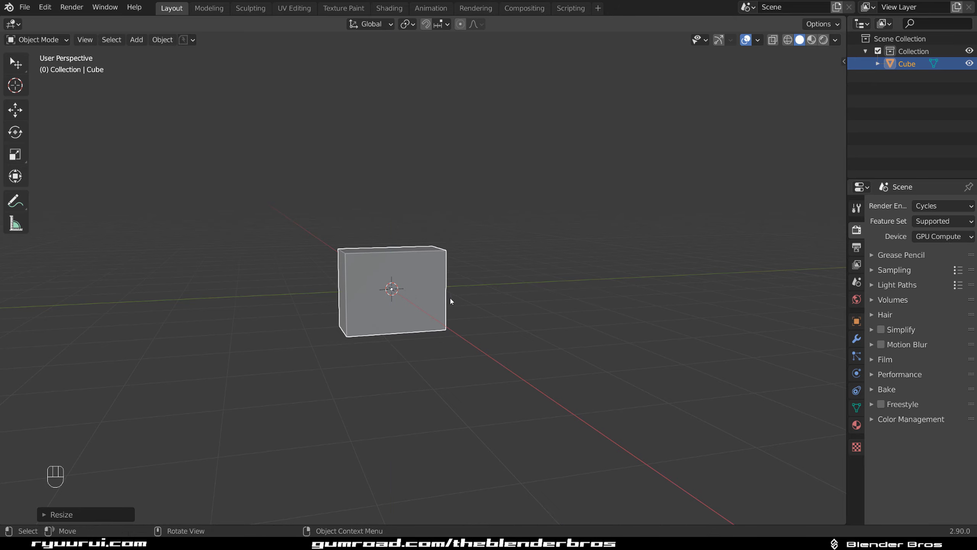
middle_click_drag(450, 296, 433, 269)
key("s")
key("x")
left_click(508, 283)
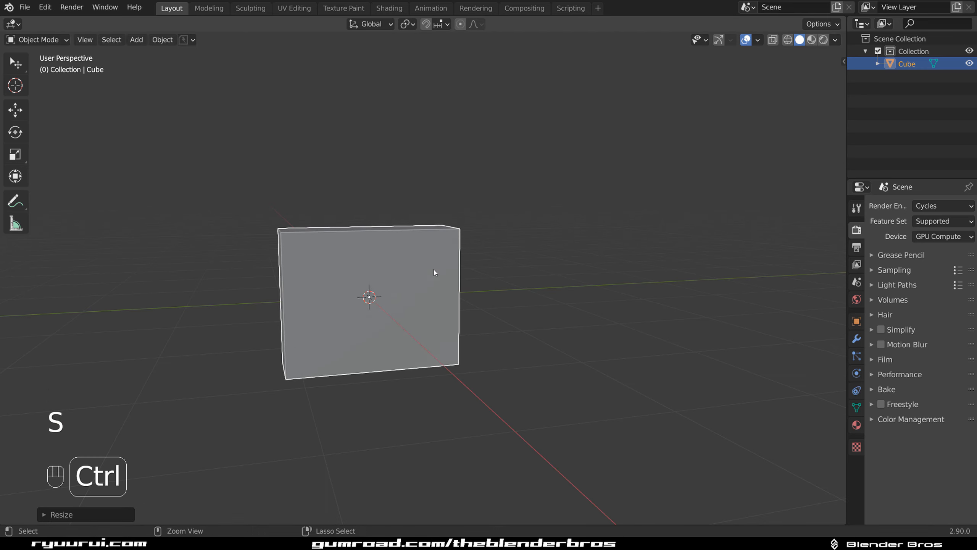
Try applying the scale to the box and undo it
key("ctrl+a")
left_click(432, 293)
scroll(479, 246, "up", 3)
middle_click_drag(304, 288, 356, 277, "shift")
middle_click_drag(446, 274, 508, 248)
key("ctrl+z")
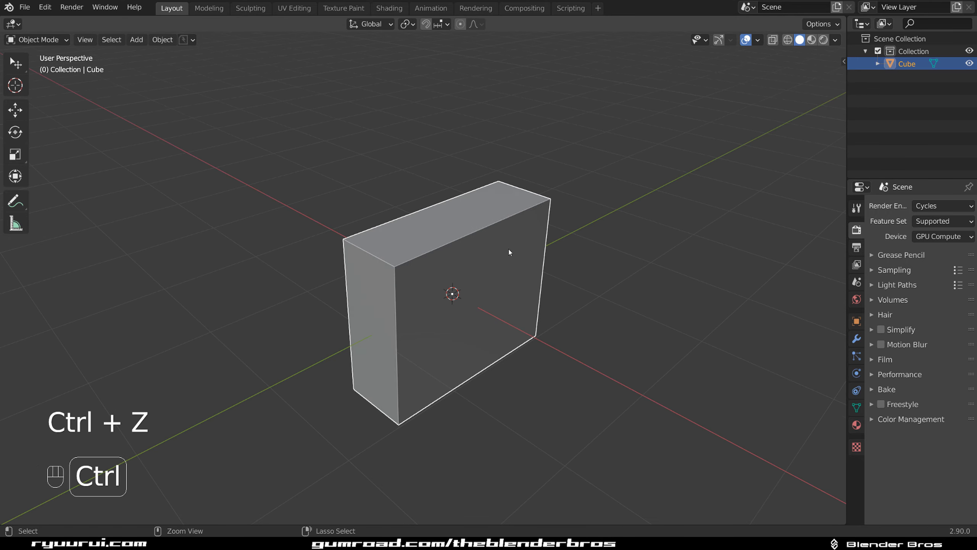
Stretch the box along the X axis into a long bar
scroll(509, 249, "down", 5)
key("s")
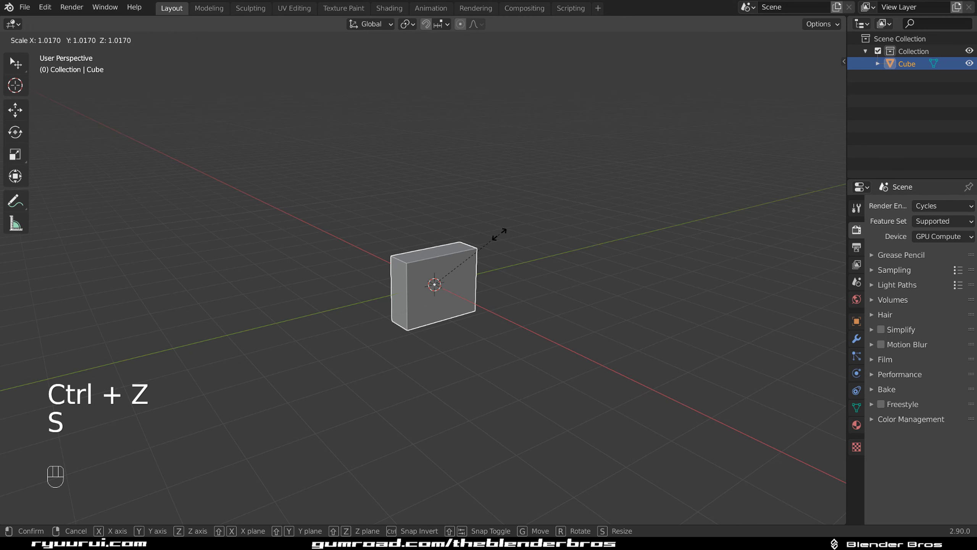
key("x")
left_click(280, 200)
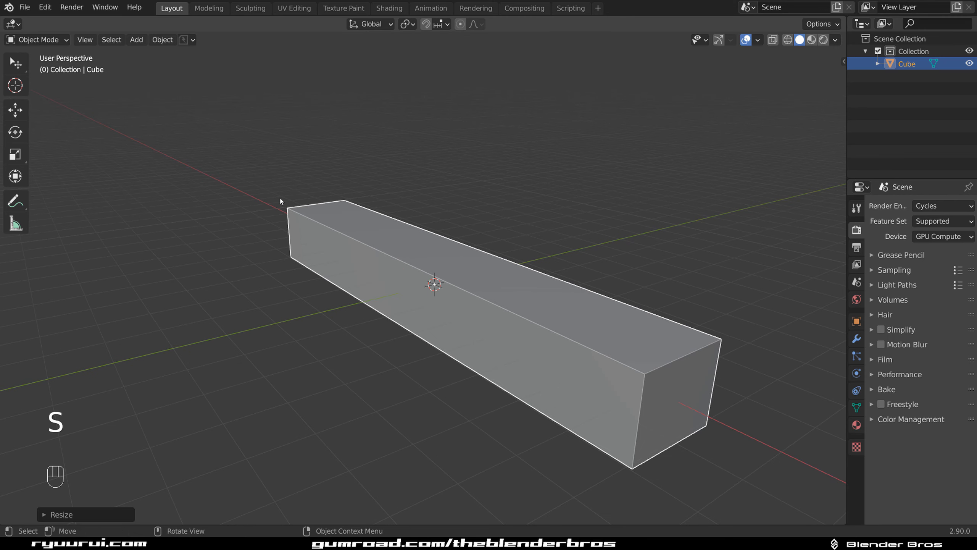
Try a single-segment bevel on the upper edge of the bar's near end with the scale unapplied
middle_click_drag(737, 306, 563, 188, "shift")
key("Tab")
left_click(392, 187)
middle_click_drag(437, 227, 451, 274, "shift")
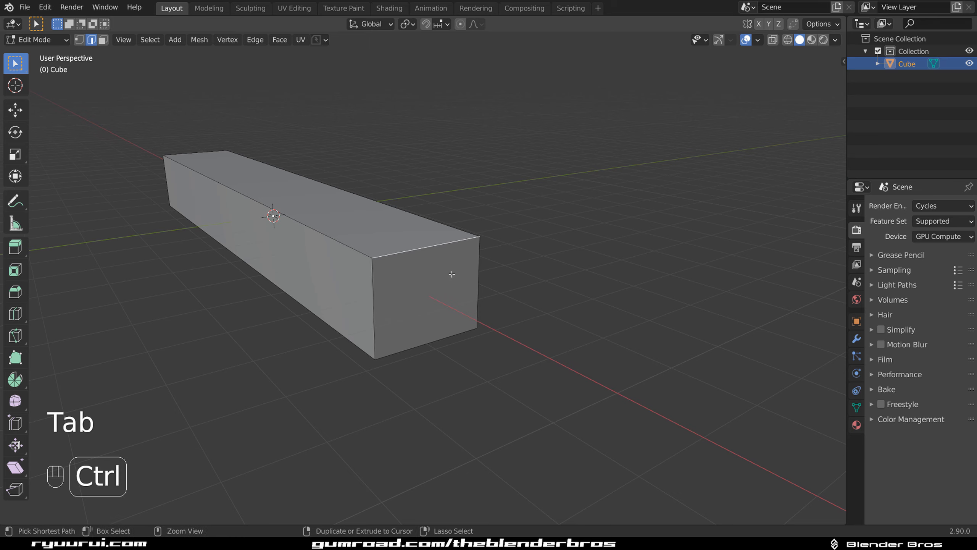
key("ctrl+b")
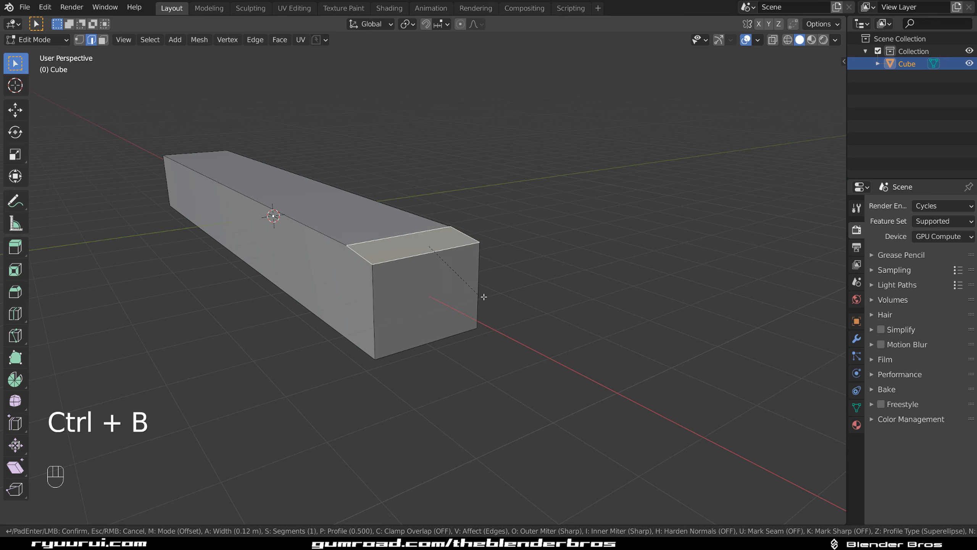
right_click(476, 269)
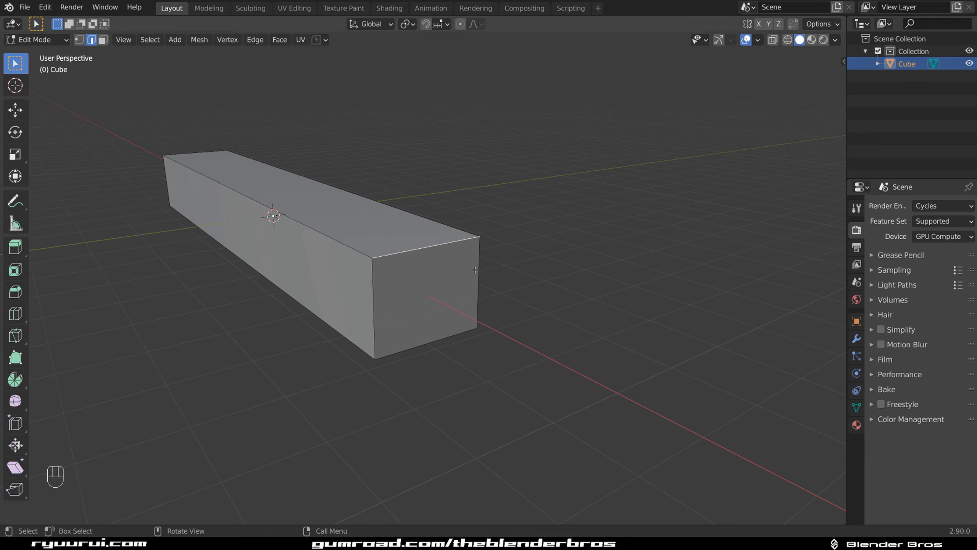
Apply the bar's scale and try beveling the same end edge again
key("Tab")
key("ctrl+a")
left_click(502, 200)
key("Tab")
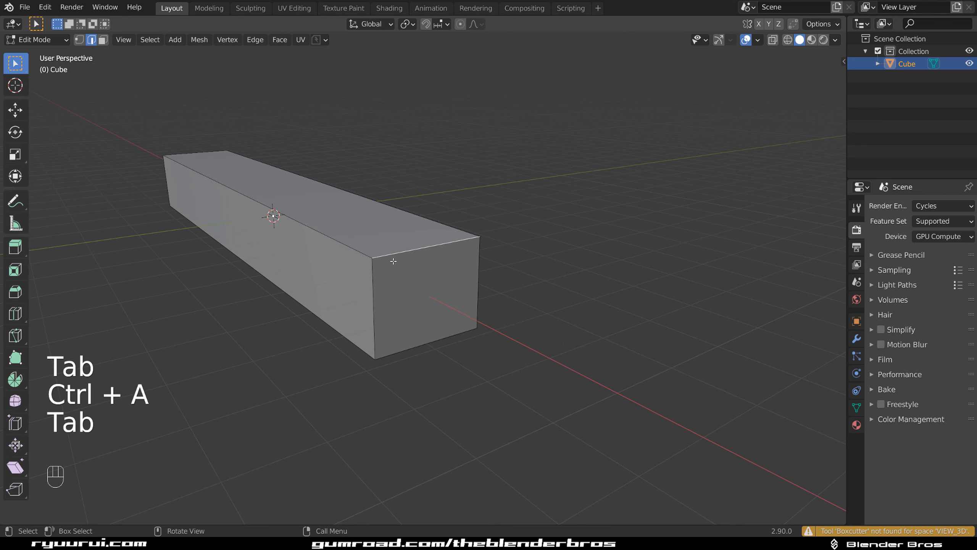
key("ctrl")
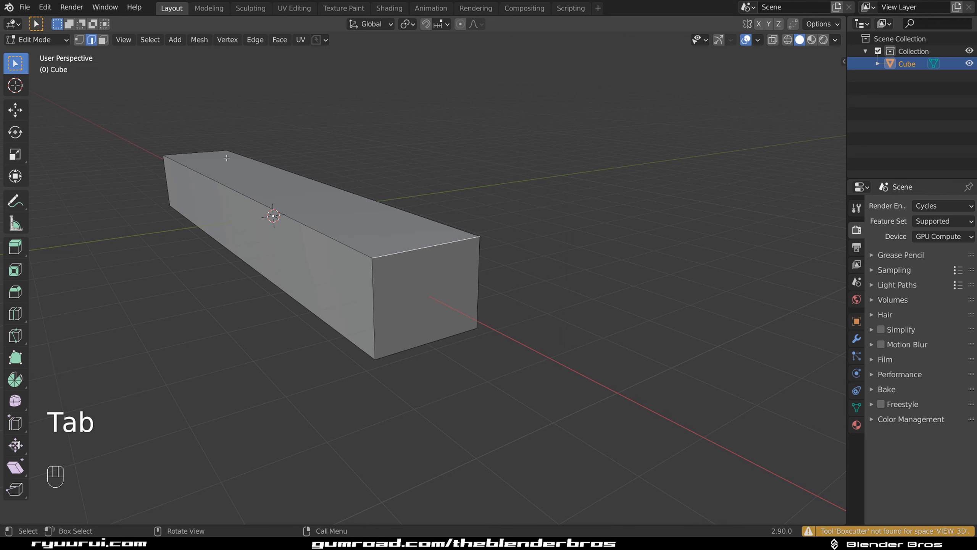
key("ctrl")
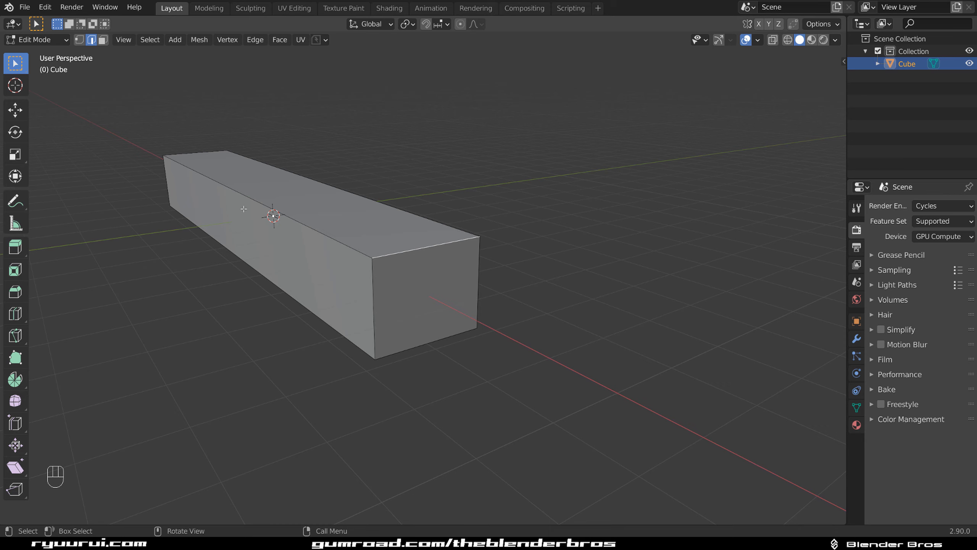
key("ctrl+b")
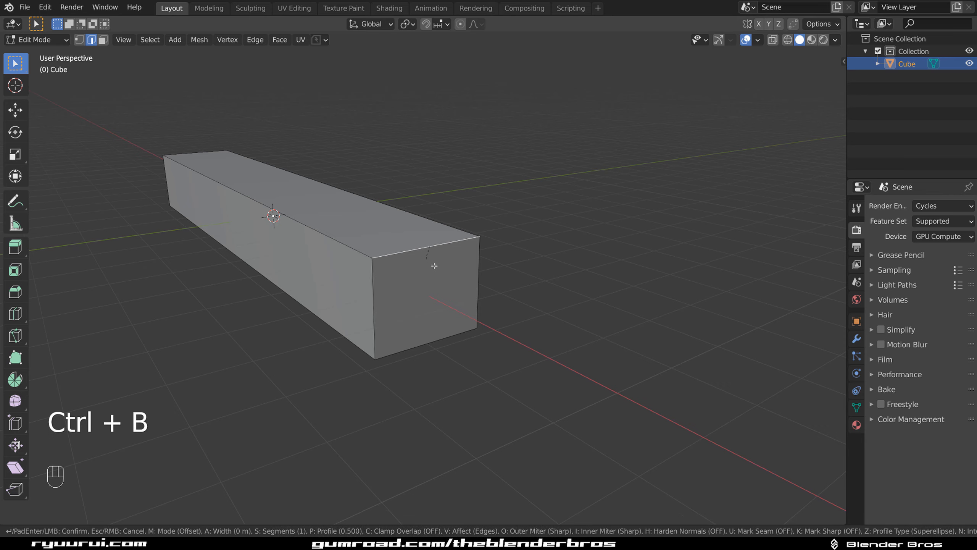
right_click(508, 312)
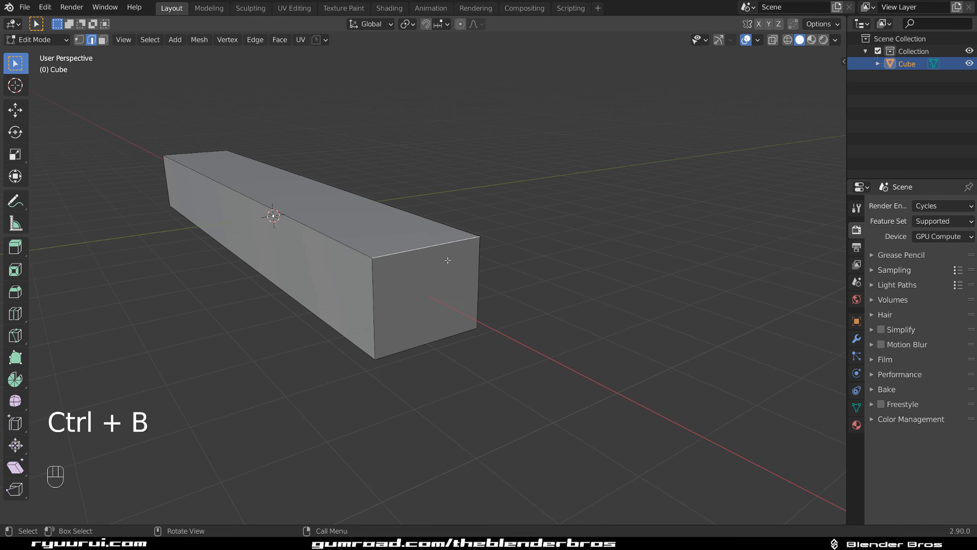
Undo the bar edits, including the applied scale and the stretch along X
key("Tab")
key("ctrl")
key("ctrl+z")
key("ctrl+z")
key("ctrl+z")
key("ctrl+z")
key("ctrl+z")
key("ctrl+z")
key("ctrl+z")
key("ctrl+z")
key("ctrl+z")
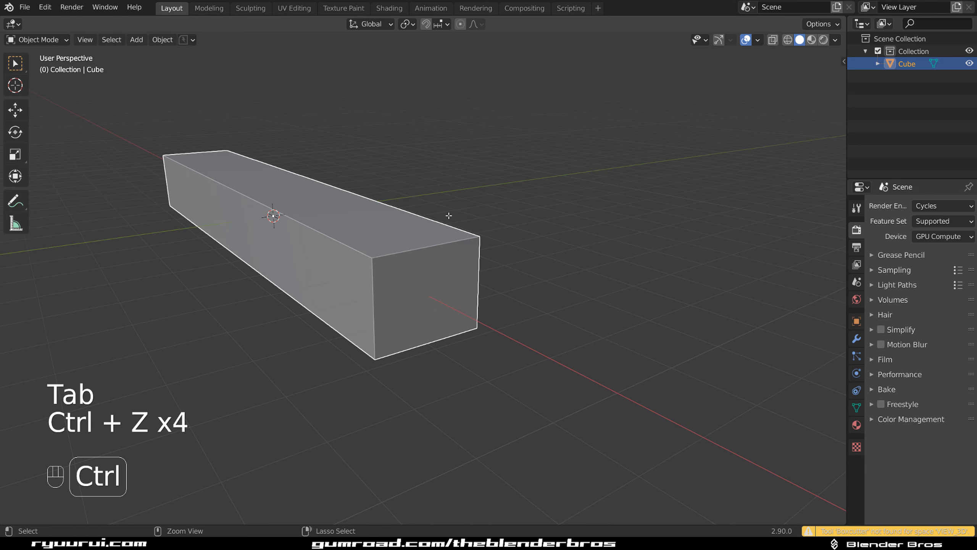
key("ctrl+z")
key("ctrl+z")
key("ctrl+z")
key("ctrl+z")
Resize the box along the Y axis and apply its scale
middle_click_drag(464, 212, 511, 243)
key("s")
key("y")
left_click(523, 257)
key("ctrl+a")
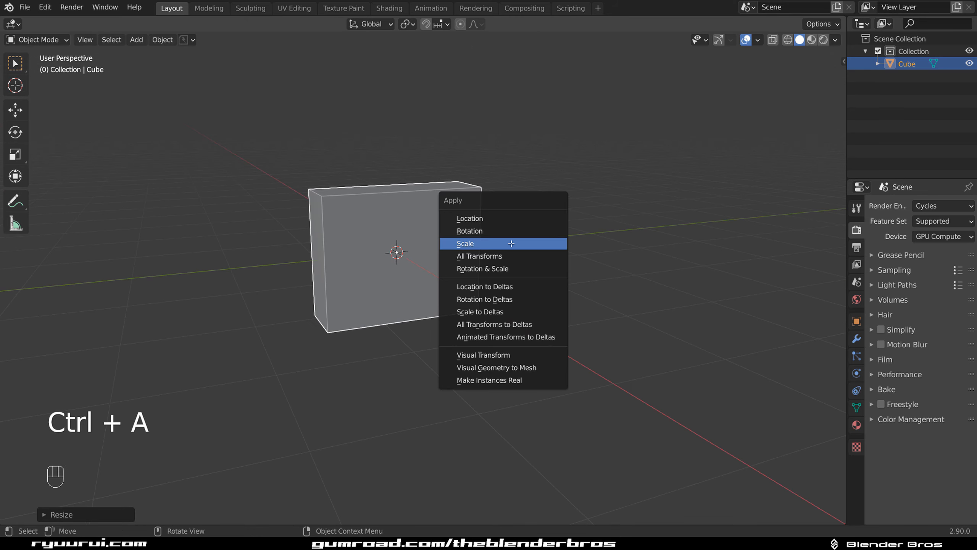
left_click(512, 243)
Select the box's four vertical corner edges and bevel them about 0.17 m wide with 11 segments
middle_click_drag(473, 271, 247, 214)
scroll(449, 251, "up", 4)
scroll(465, 215, "down", 4)
middle_click_drag(407, 216, 458, 196)
key("Tab")
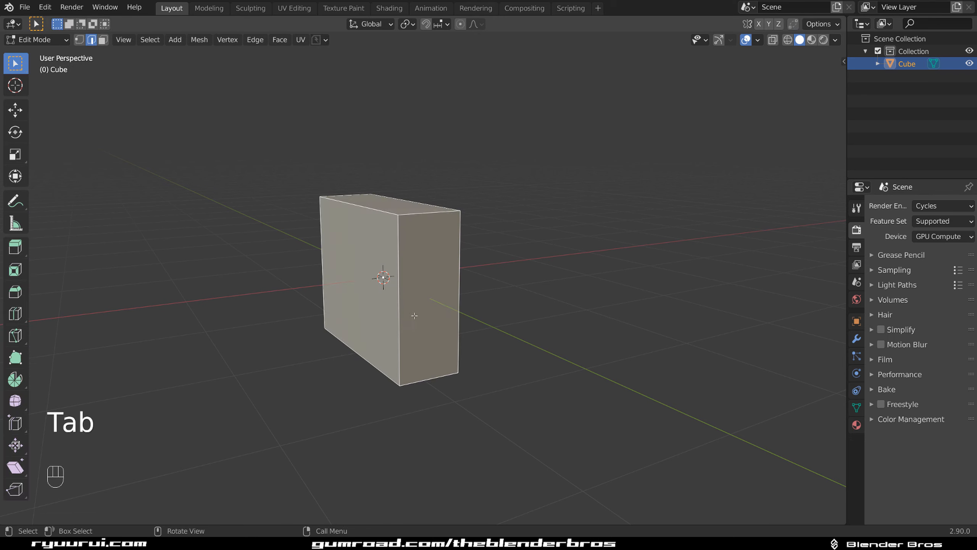
left_click(413, 312)
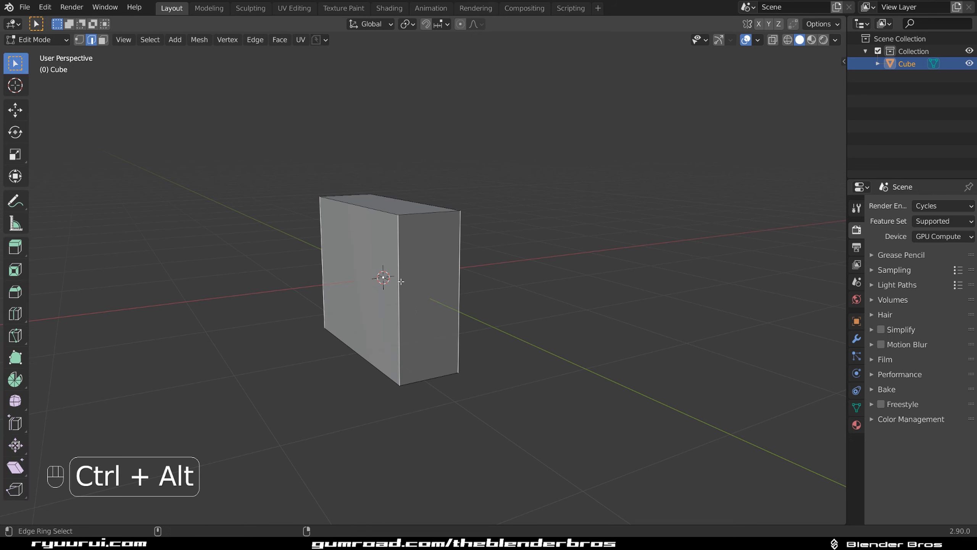
middle_click_drag(400, 282, 281, 230)
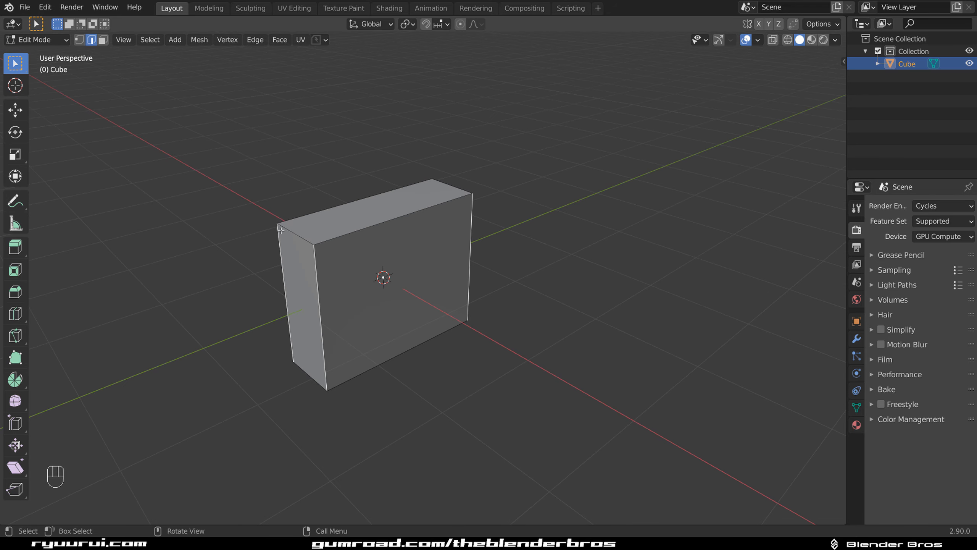
middle_click_drag(391, 218, 456, 280)
left_click(457, 280, "ctrl+alt")
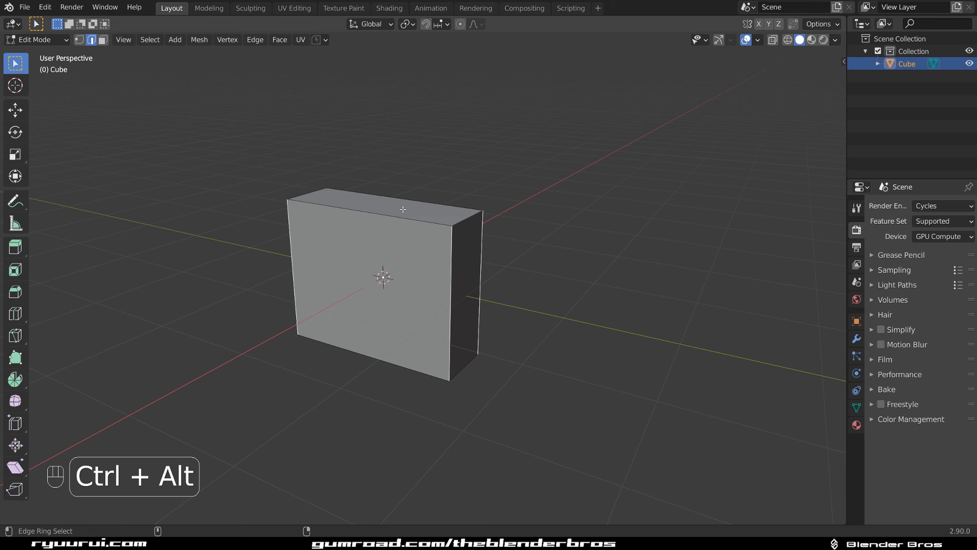
left_click(403, 209, "ctrl+alt")
left_click(457, 304, "ctrl+alt")
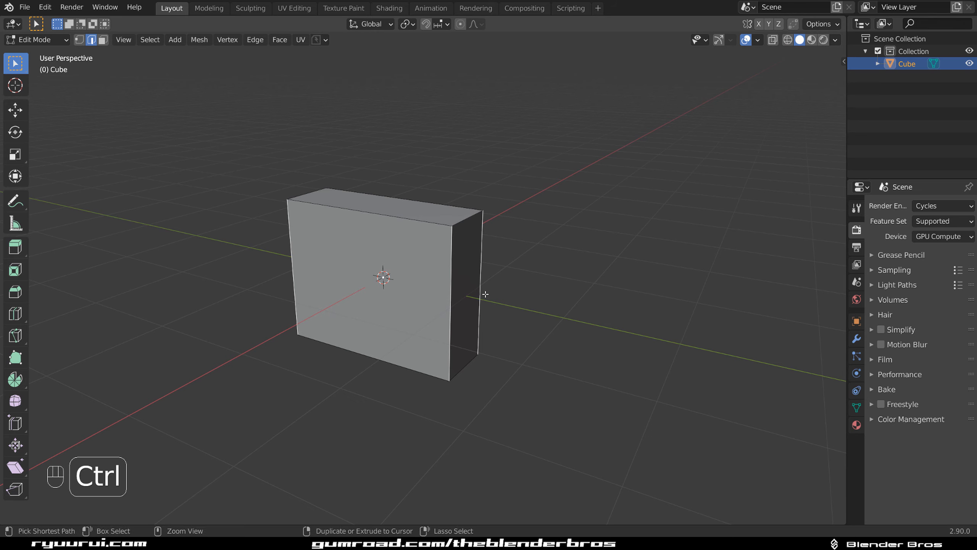
key("ctrl+b")
scroll(503, 307, "up", 4)
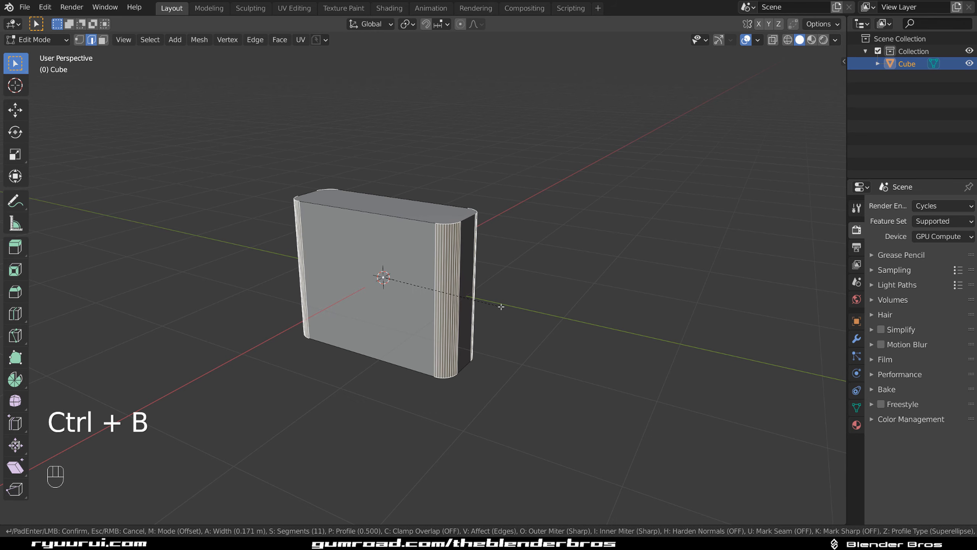
left_click(498, 306)
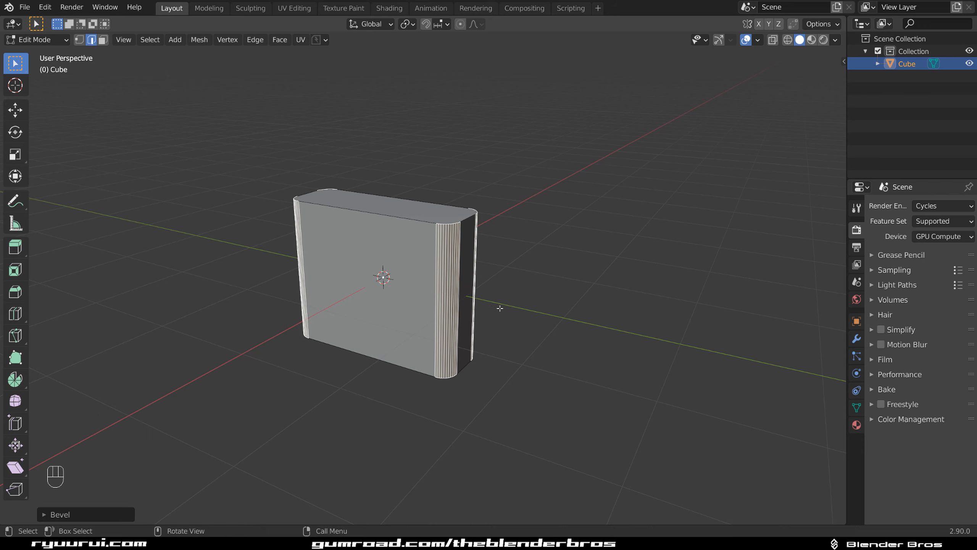
middle_click_drag(500, 306, 508, 279)
key("Tab")
Add a Bevel modifier to the box with 3 segments and the limit method set to Angle
middle_click_drag(404, 232, 487, 230)
left_click(857, 338)
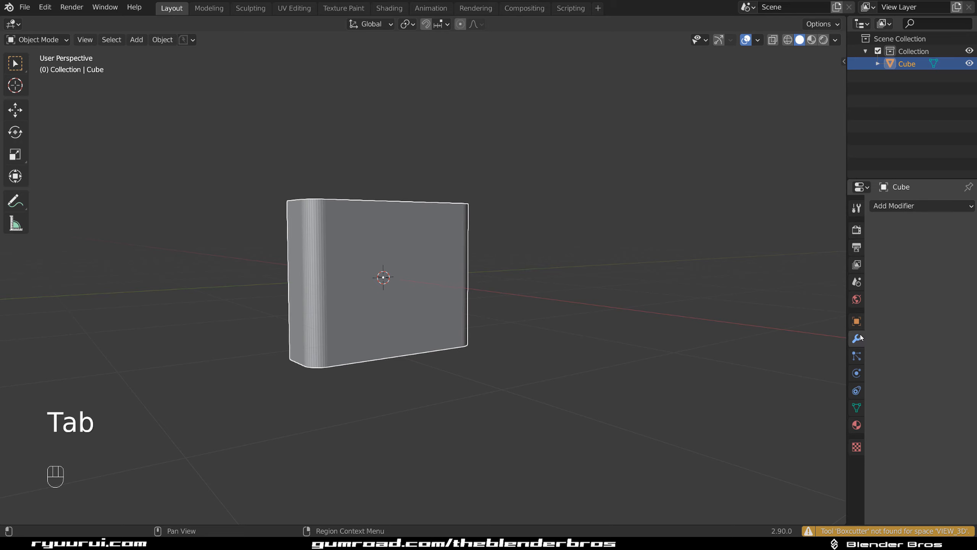
left_click(894, 210)
left_click(758, 246)
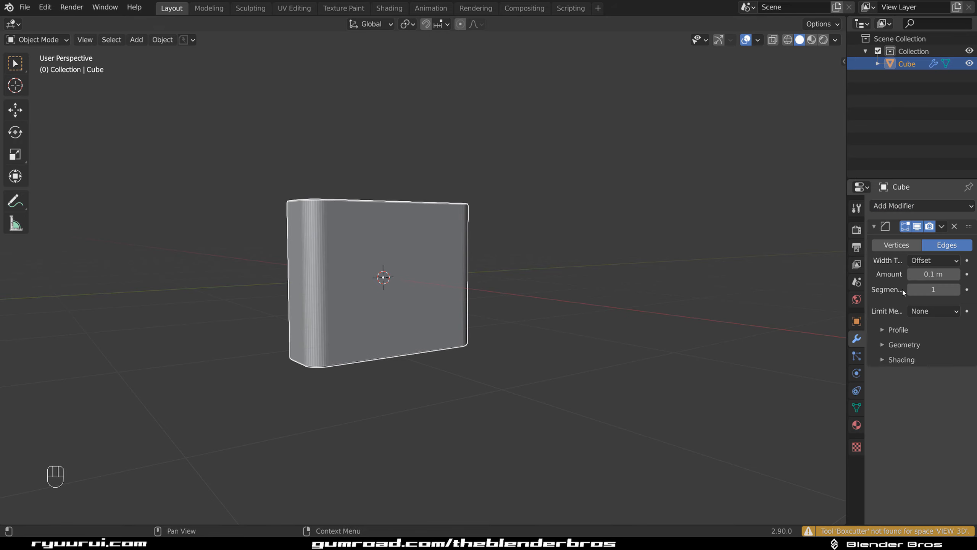
left_click(928, 311)
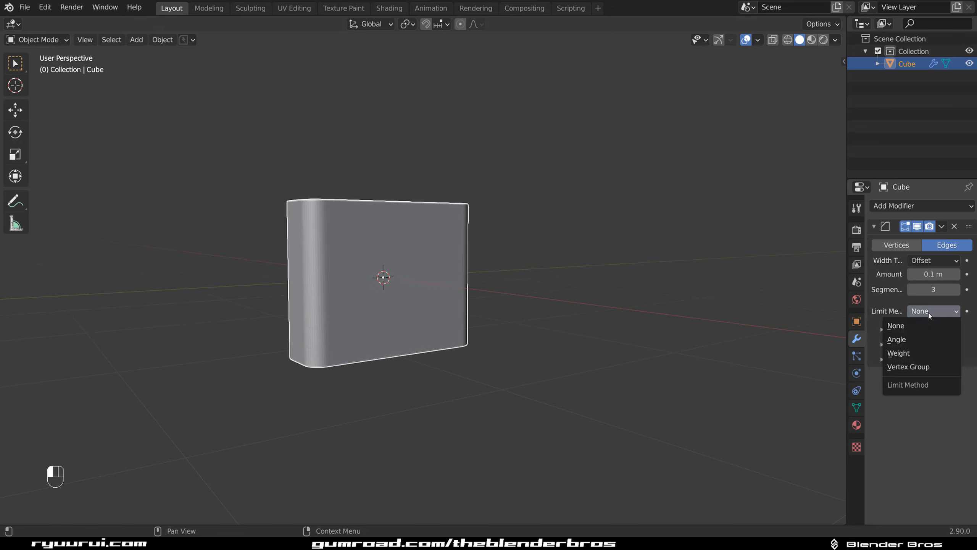
left_click(916, 347)
Shade the box smooth and expand its Normals settings in the object data properties
right_click(413, 254)
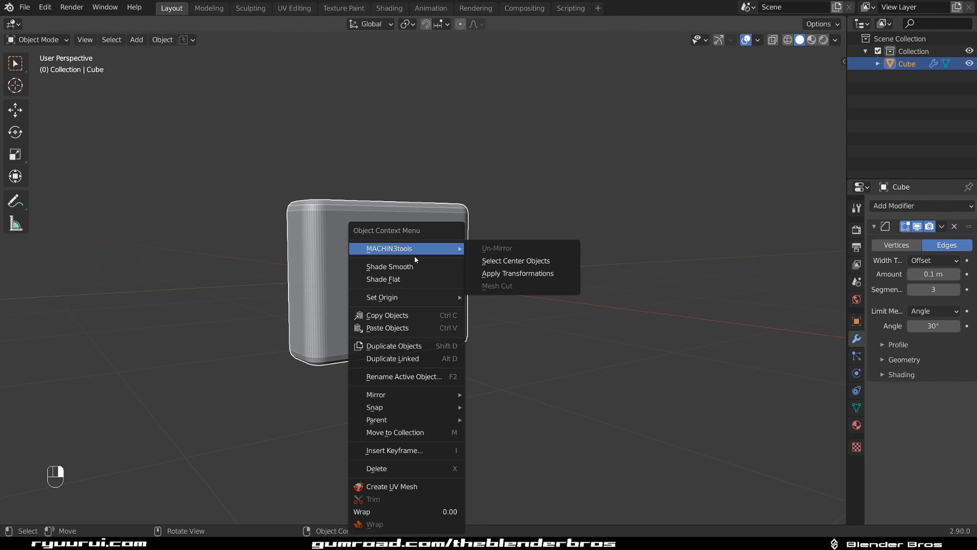
left_click(423, 267)
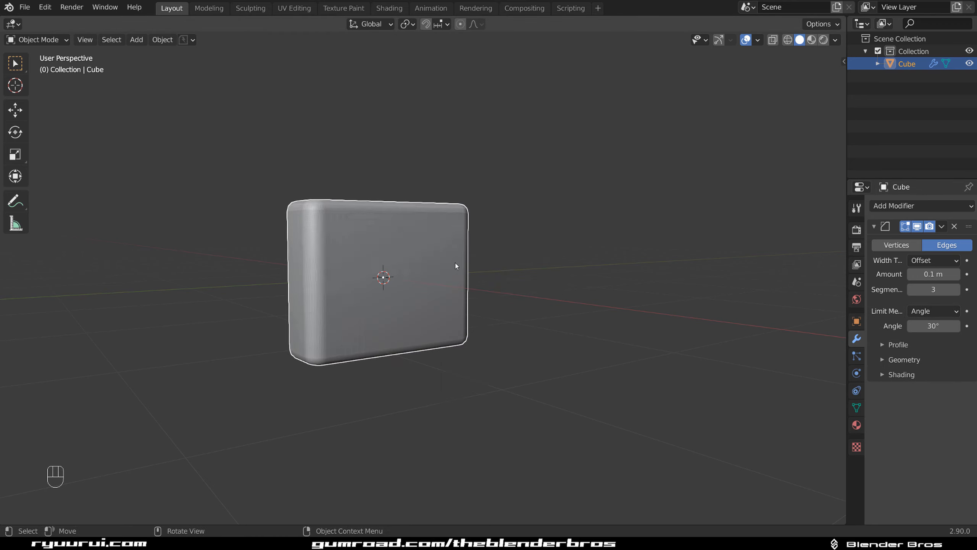
left_click(857, 409)
left_click(876, 419)
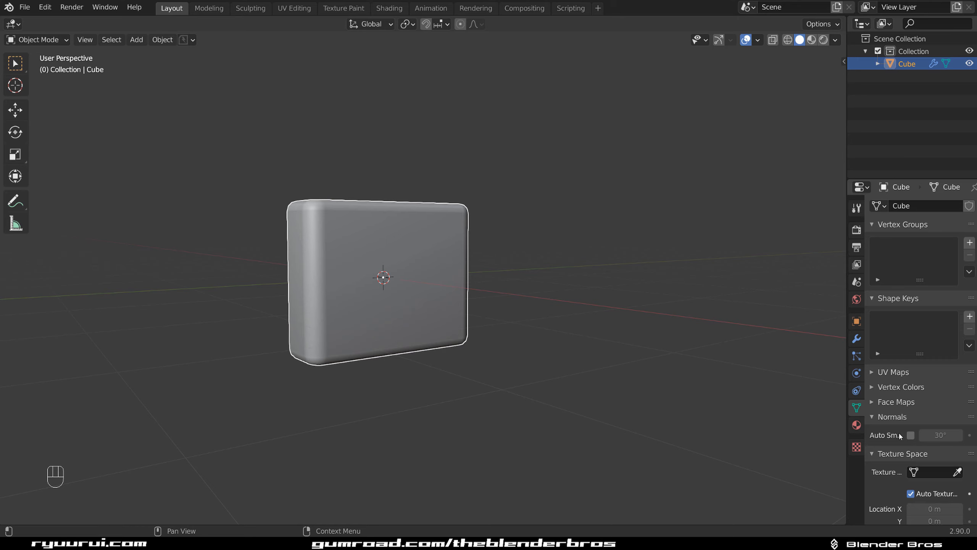
scroll(460, 260, "up", 2)
mouse_move(460, 260)
middle_mouse_down()
mouse_move(478, 271)
mouse_move(436, 218)
mouse_move(416, 218)
middle_mouse_up()
scroll(478, 271, "up", 1)
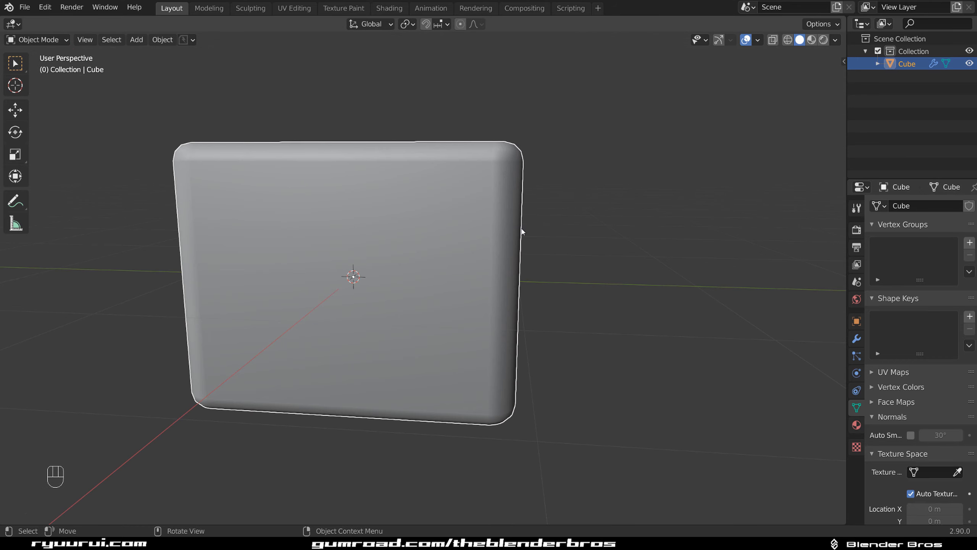
middle_click_drag(521, 231, 497, 199)
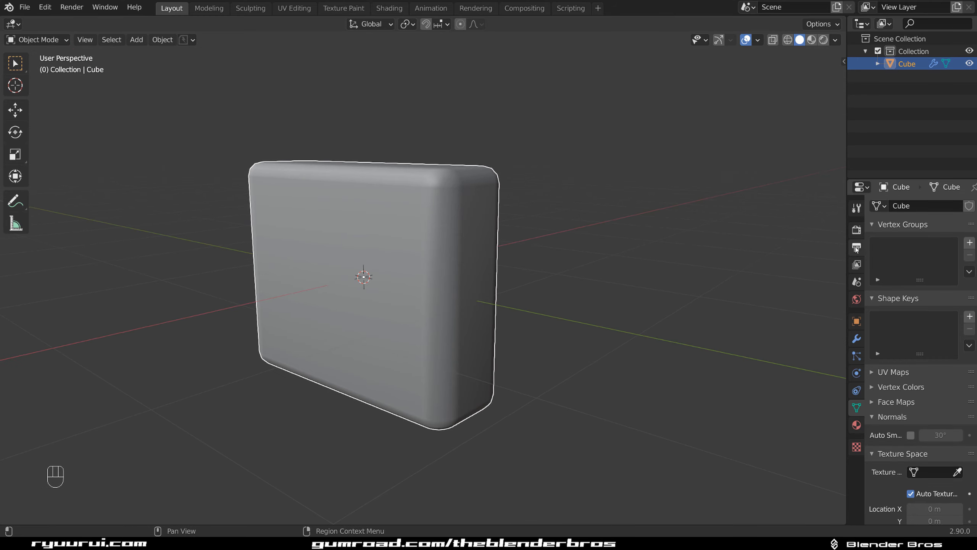
Widen the properties area and reduce the Bevel modifier's amount to 0.014 m
left_click(856, 339)
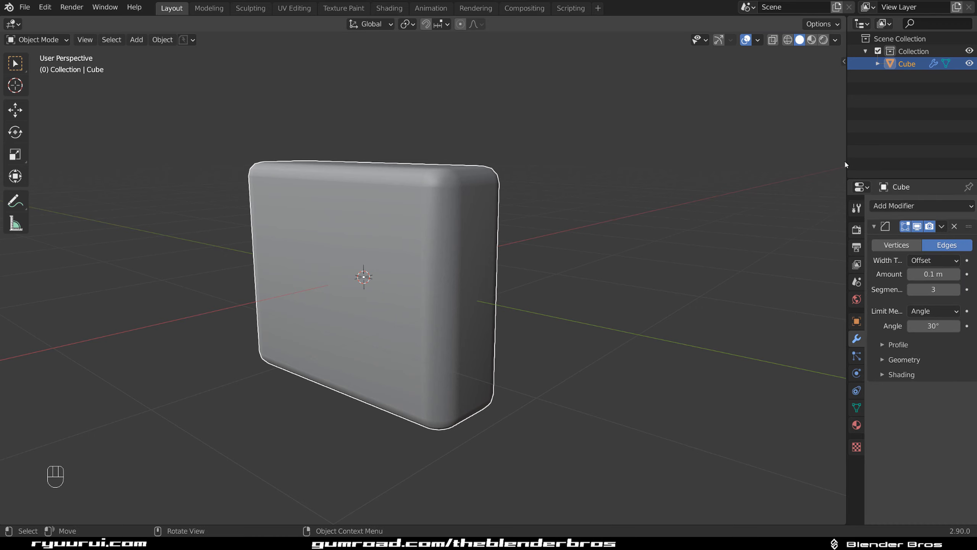
left_click_drag(845, 165, 768, 165)
left_click_drag(907, 273, 870, 266, "shift")
Bevel the border of the box's top face with a single segment and return to Object Mode
middle_click_drag(764, 248, 463, 184)
key("Tab")
middle_click_drag(441, 269, 529, 325, "shift")
left_click(450, 197)
scroll(451, 252, "down", 2)
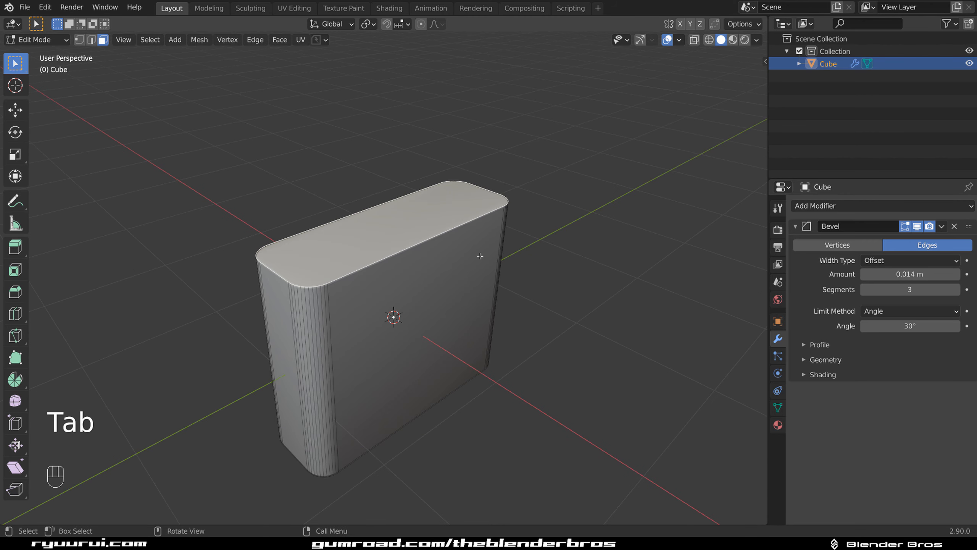
key("ctrl+b")
scroll(497, 262, "down", 10)
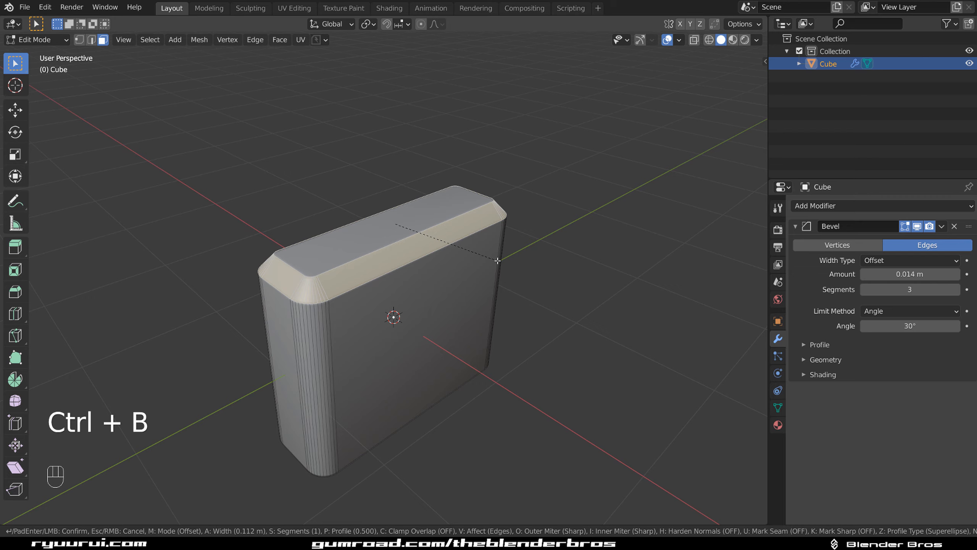
left_click(492, 252)
key("Tab")
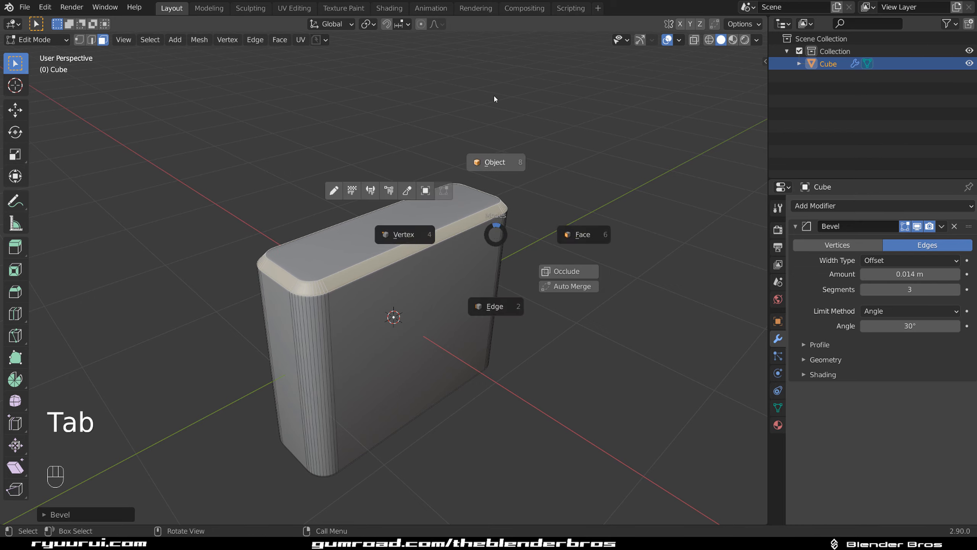
scroll(473, 184, "down", 4)
mouse_move(460, 200)
middle_mouse_down()
mouse_move(440, 178)
mouse_move(381, 189)
mouse_move(463, 215)
middle_mouse_up()
scroll(381, 189, "up", 3)
scroll(727, 295, "up", 2)
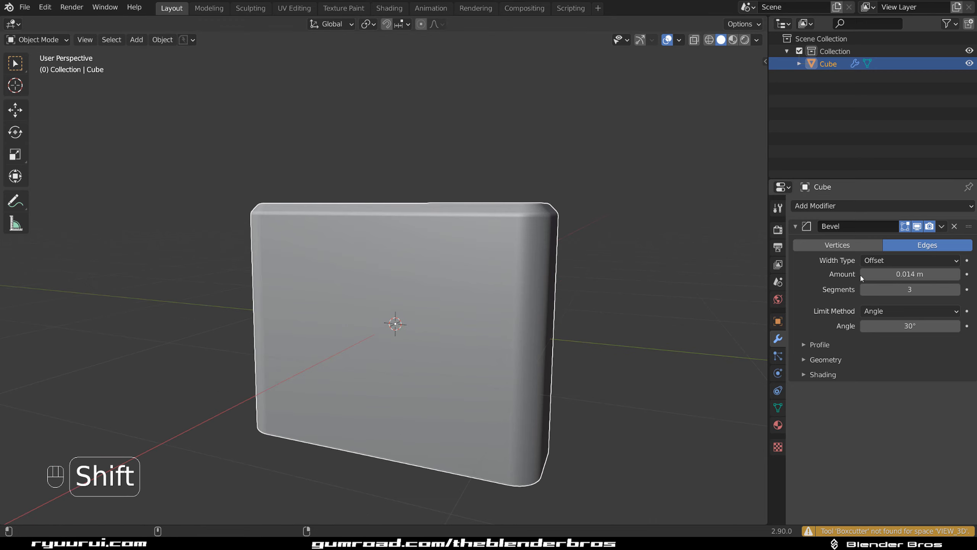
Reduce the Bevel modifier's amount to 0.008 m and collapse its settings
left_click_drag(908, 276, 909, 276, "shift")
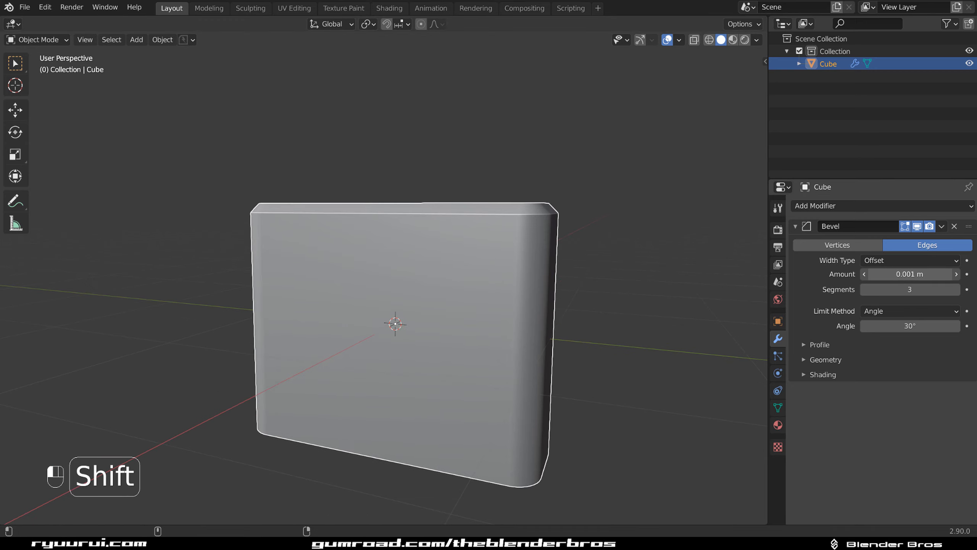
middle_click_drag(752, 301, 545, 250)
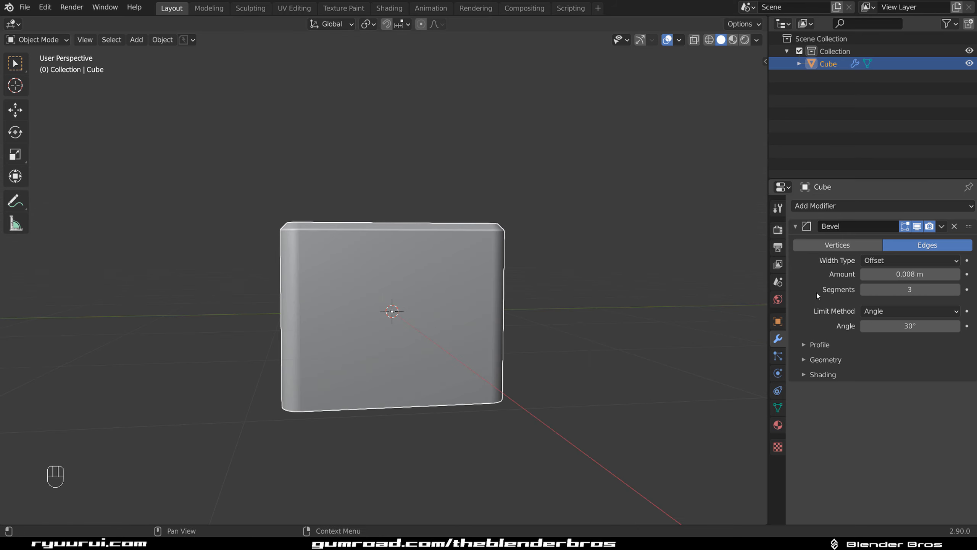
left_click(795, 225)
Add a Mirror modifier to the box with only the Z axis active and Z bisect enabled
left_click(841, 207)
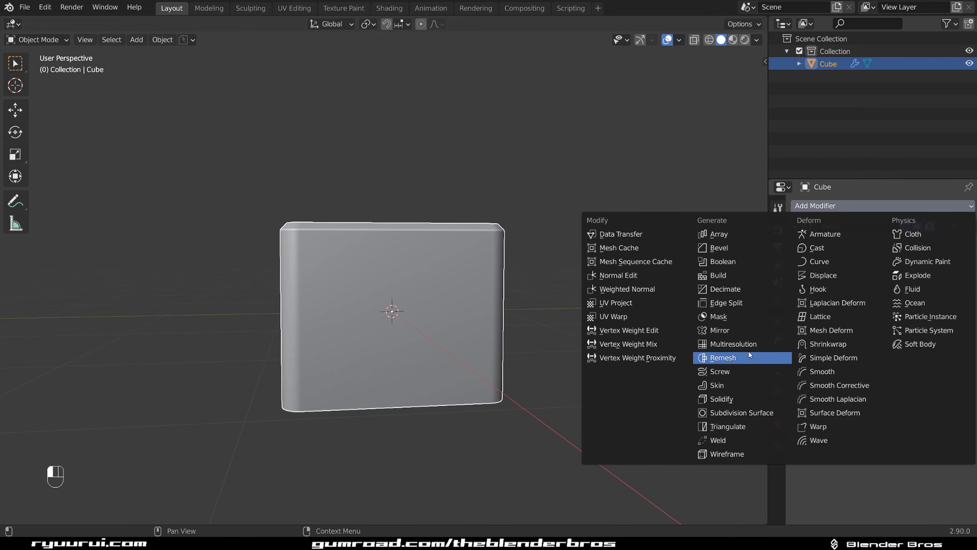
left_click(741, 330)
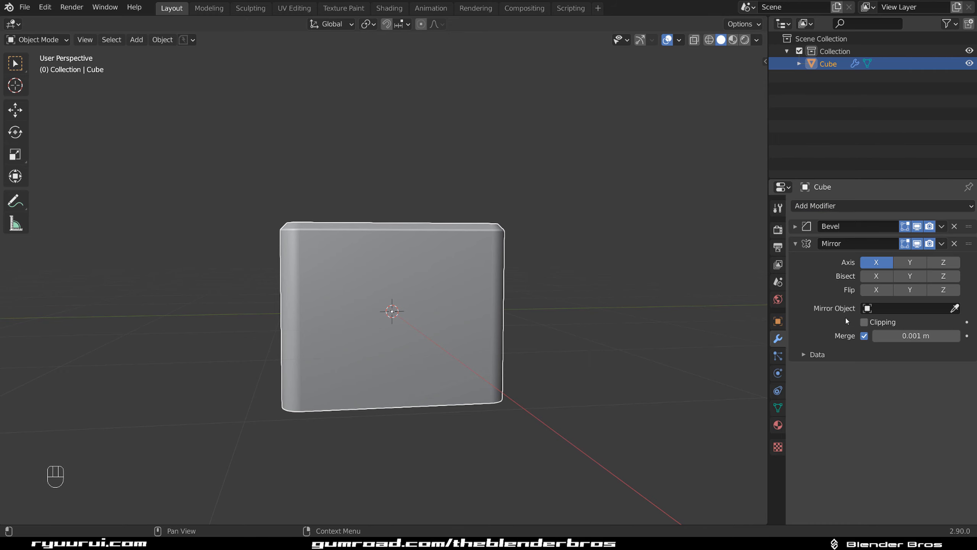
left_click(875, 263)
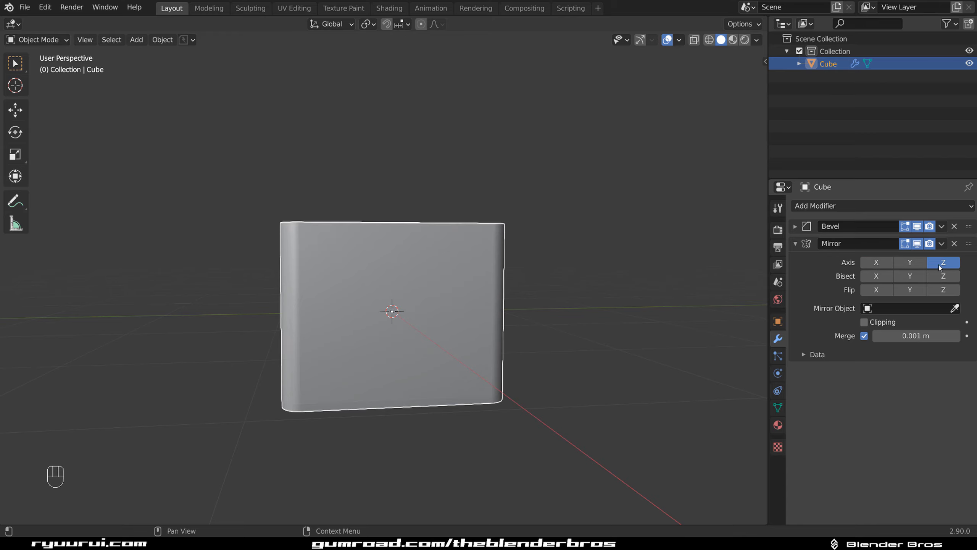
left_click(939, 280)
left_click(950, 290)
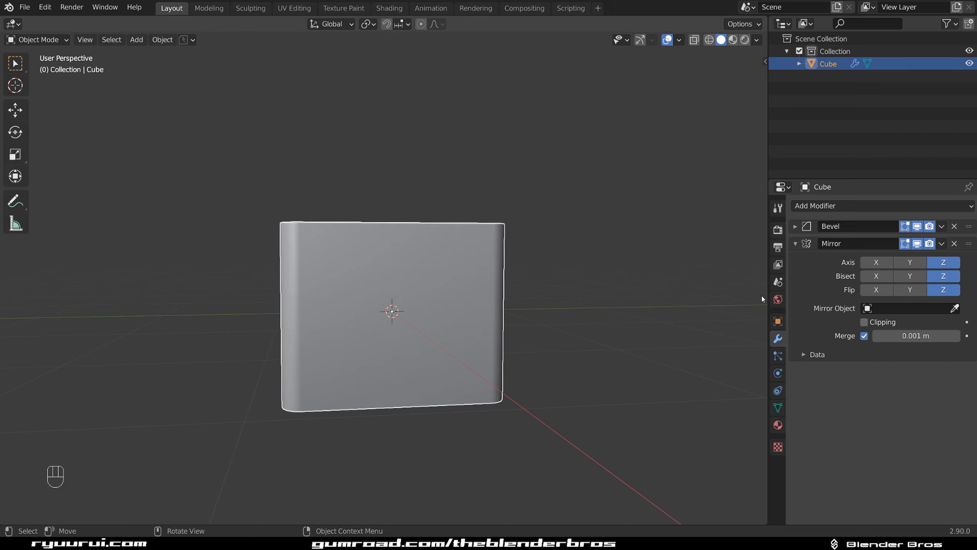
left_click(951, 288)
left_click(945, 264)
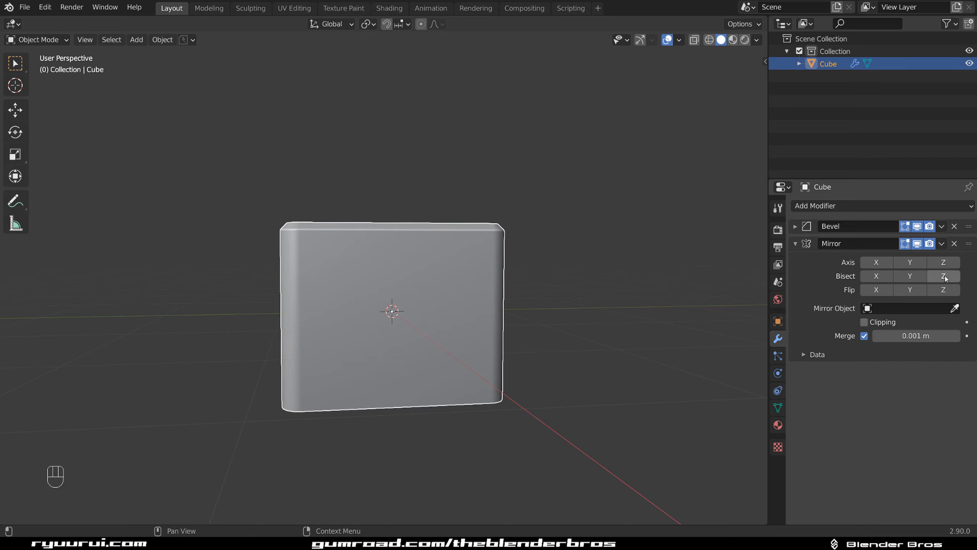
left_click(946, 266)
middle_click_drag(528, 284, 434, 329)
key("Tab")
key("Tab")
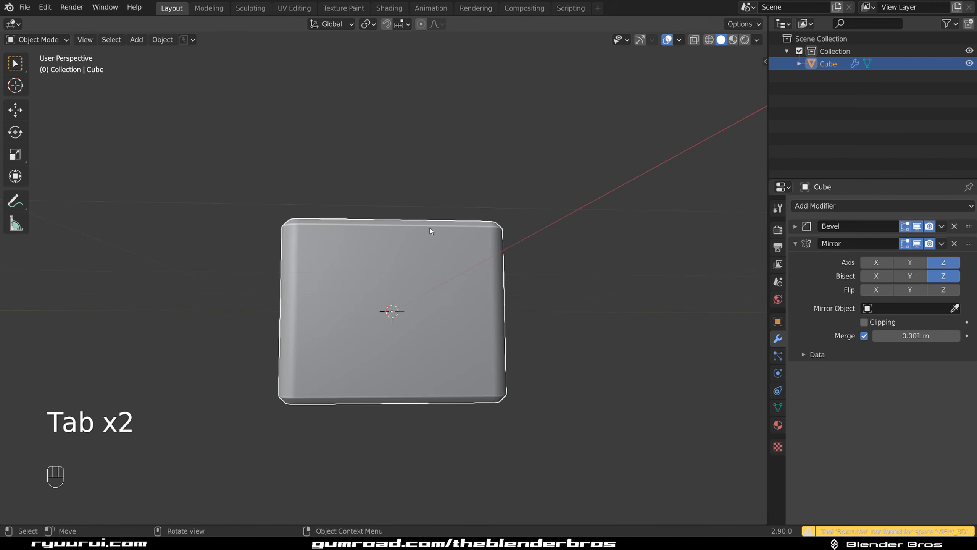
Add a cylinder mesh with 80 vertices at the box's centre
middle_click_drag(429, 227, 423, 322)
key("shift+a")
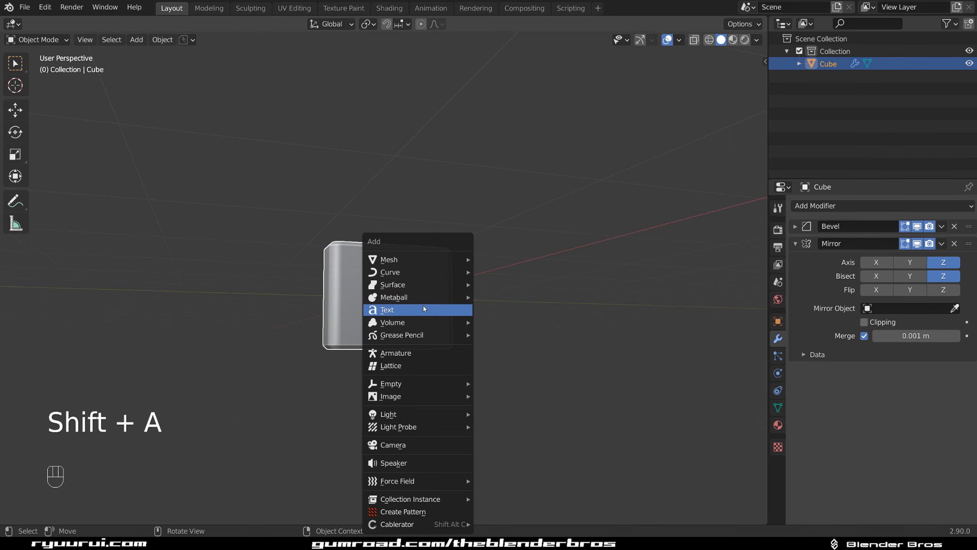
mouse_move(416, 262)
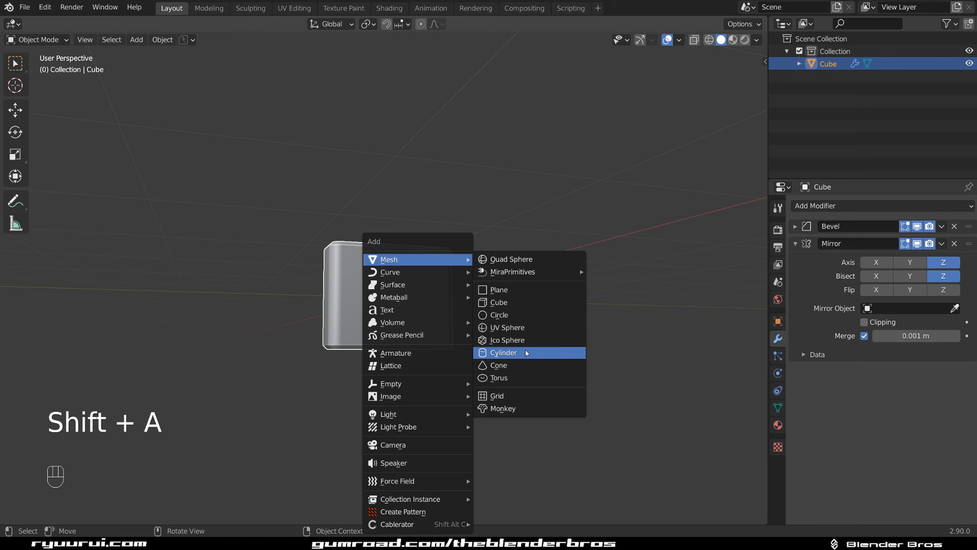
left_click(511, 349)
middle_click_drag(422, 298, 499, 272)
left_click(99, 513)
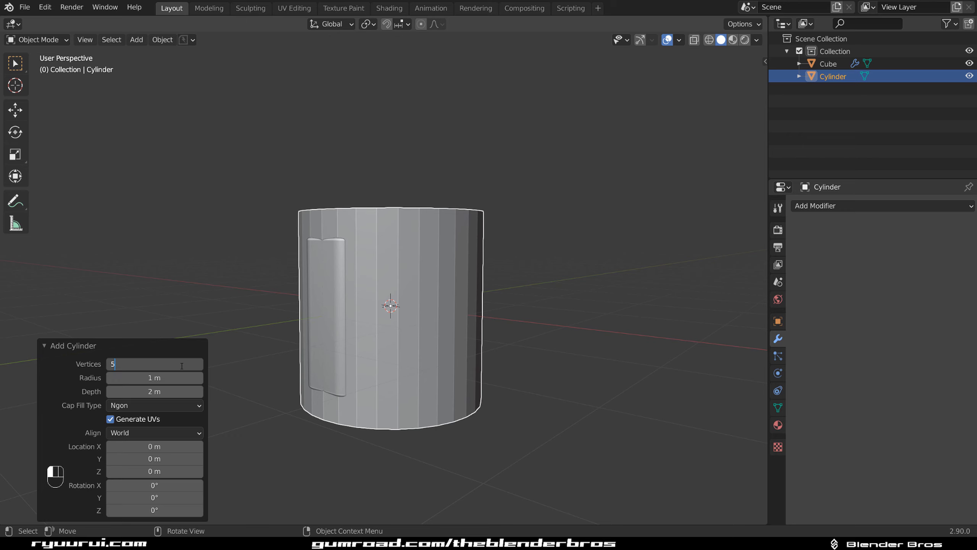
left_click(181, 363)
type("50")
key("Return")
middle_click_drag(468, 236, 415, 305)
double_click(175, 364)
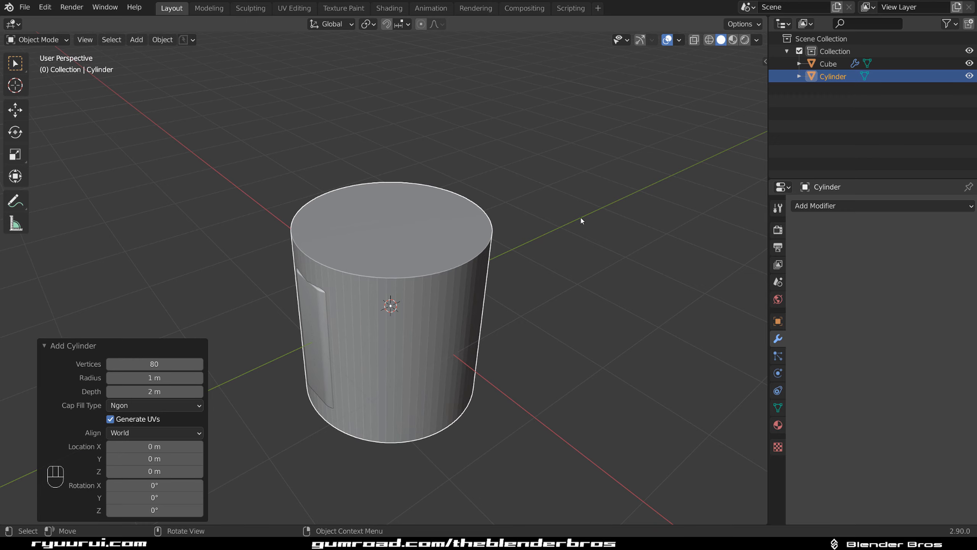
Rotate the cylinder 90° about the Y axis and scale it uniformly to about 0.568
middle_click_drag(581, 220, 441, 292)
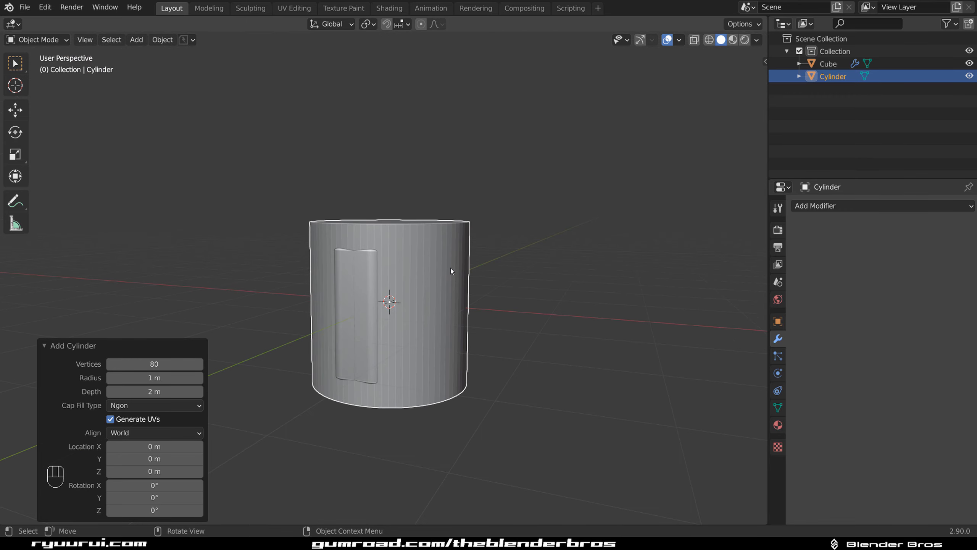
type("r")
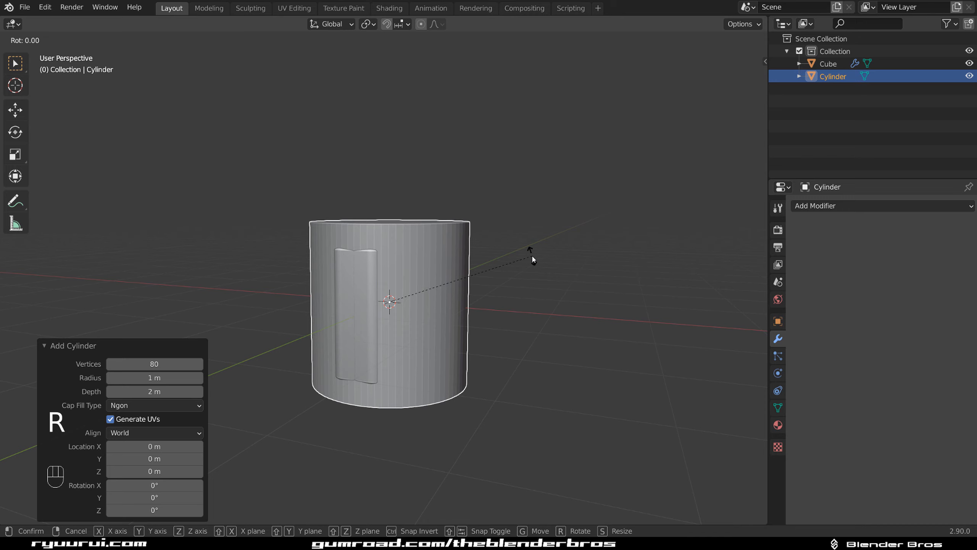
type("y90")
key("Return")
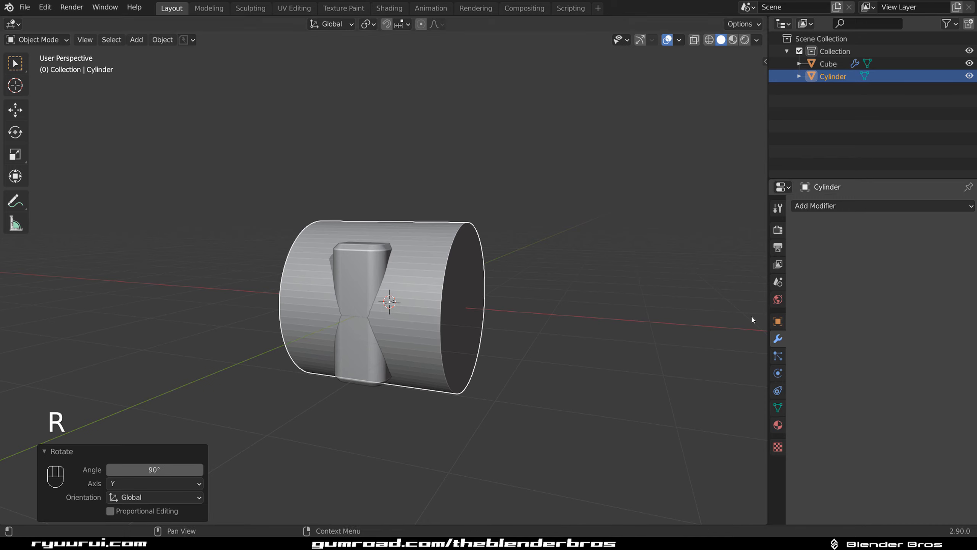
key("s")
left_click(538, 278)
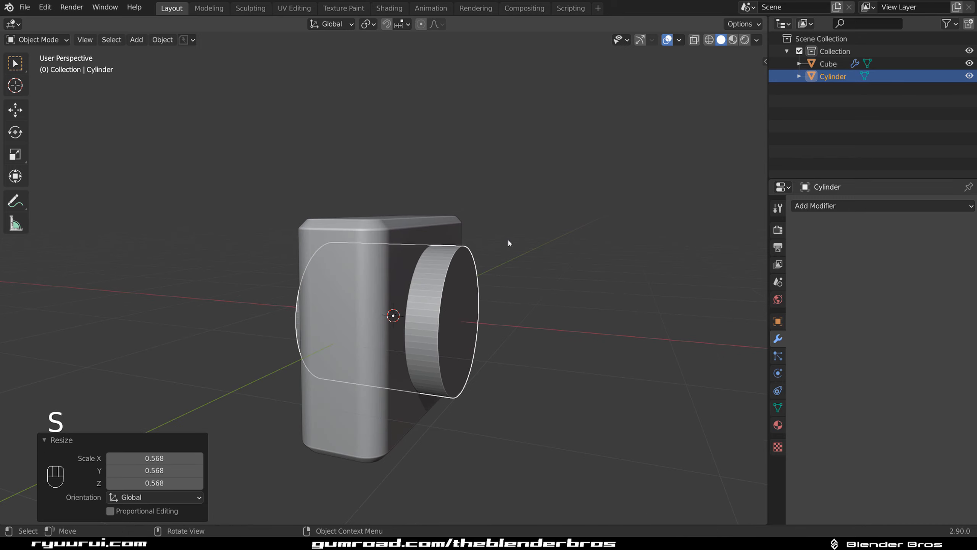
middle_click_drag(460, 263, 482, 261)
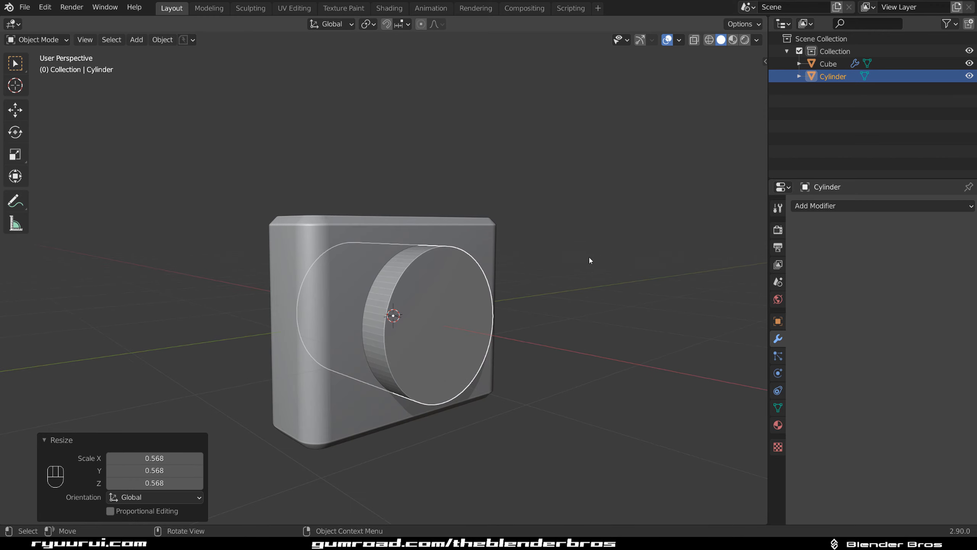
Search the add-on preferences for "cop" to check whether Copy Attributes Menu is enabled
left_click(44, 8)
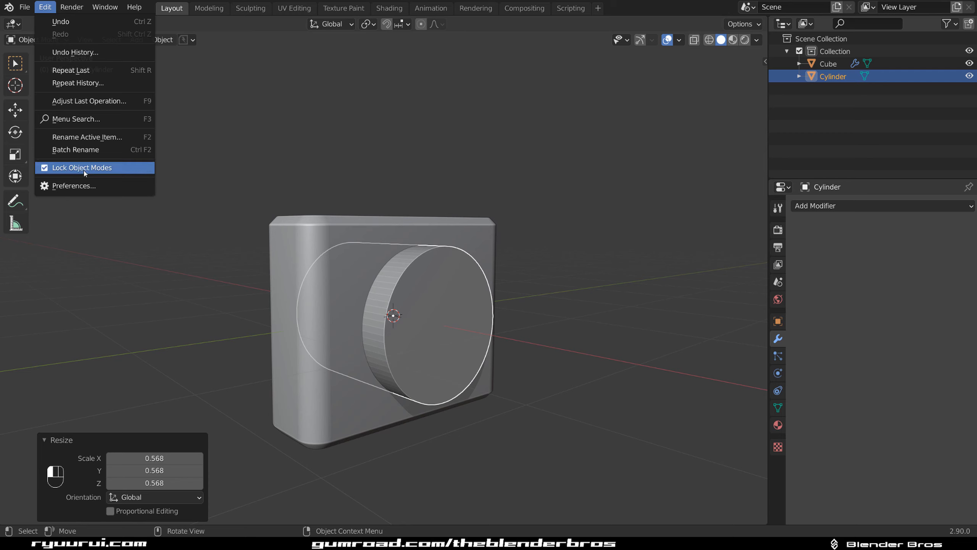
left_click(57, 185)
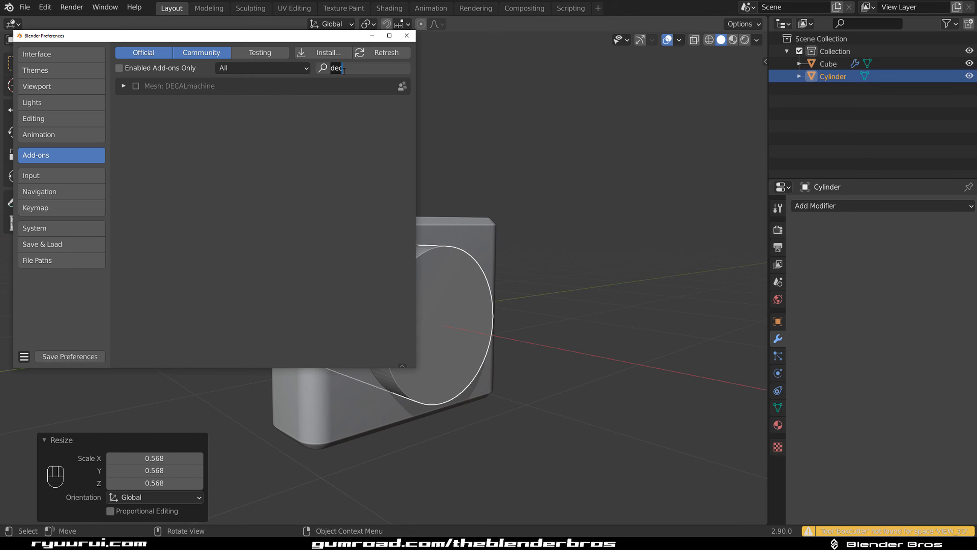
type("cop")
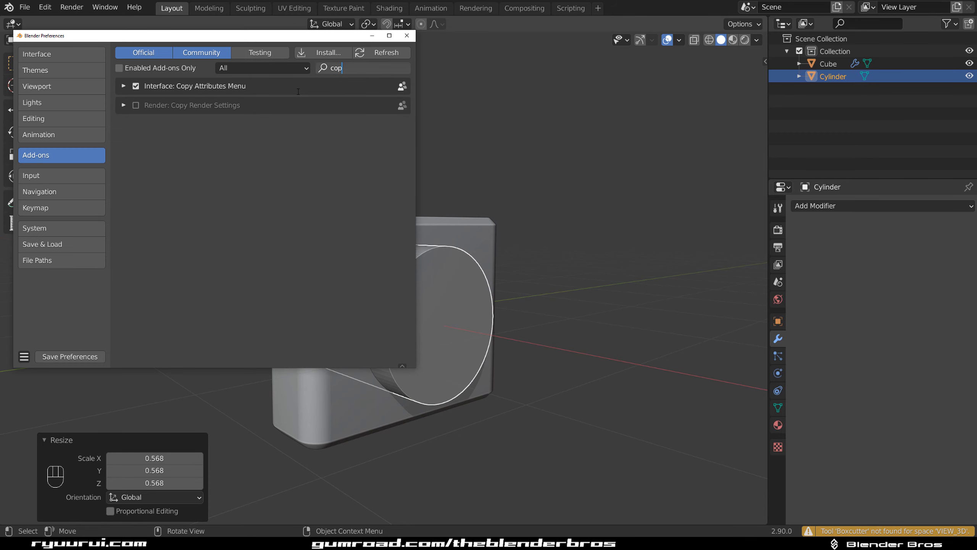
left_click(407, 36)
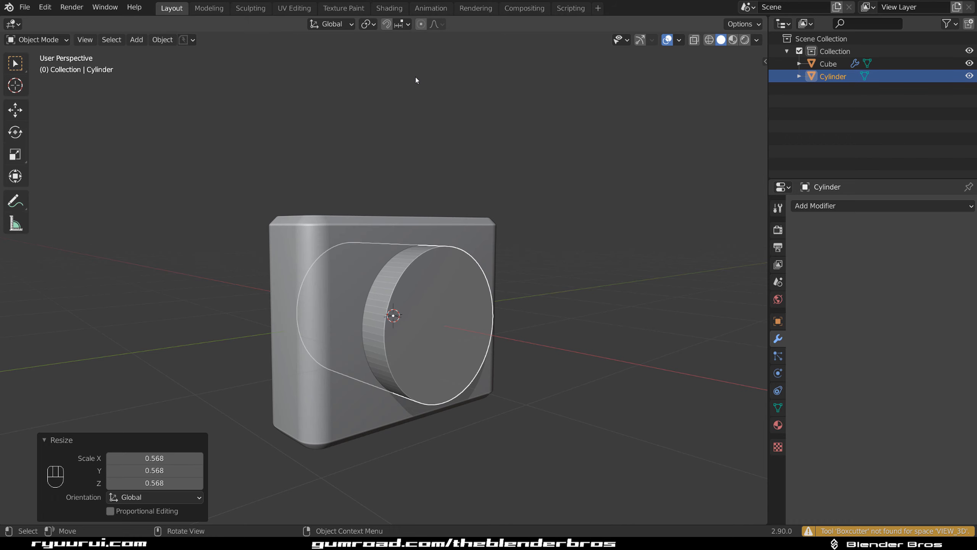
Copy the box's modifiers to the cylinder, with the box as the active object
middle_click_drag(499, 158, 425, 247)
left_click(426, 234, "shift")
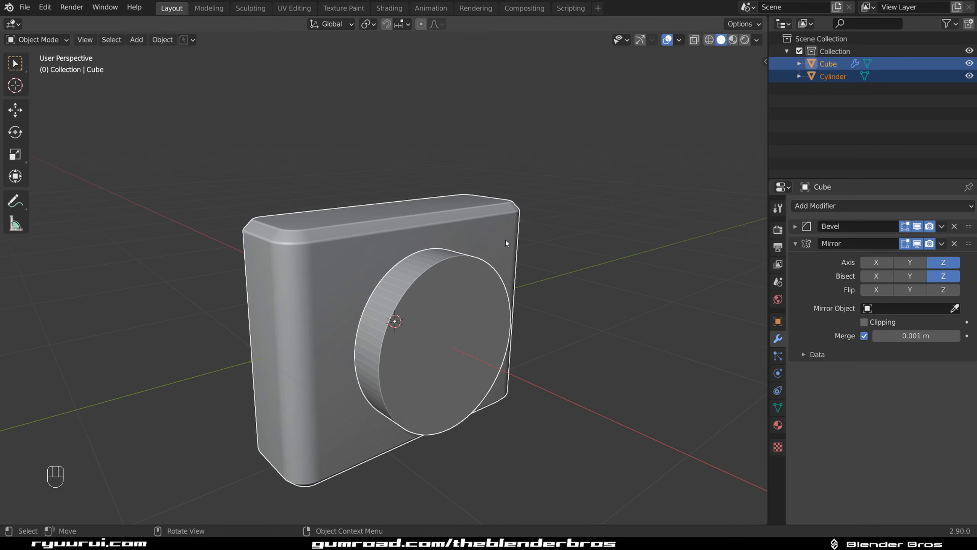
left_click(439, 309, "shift")
left_click(500, 260, "shift")
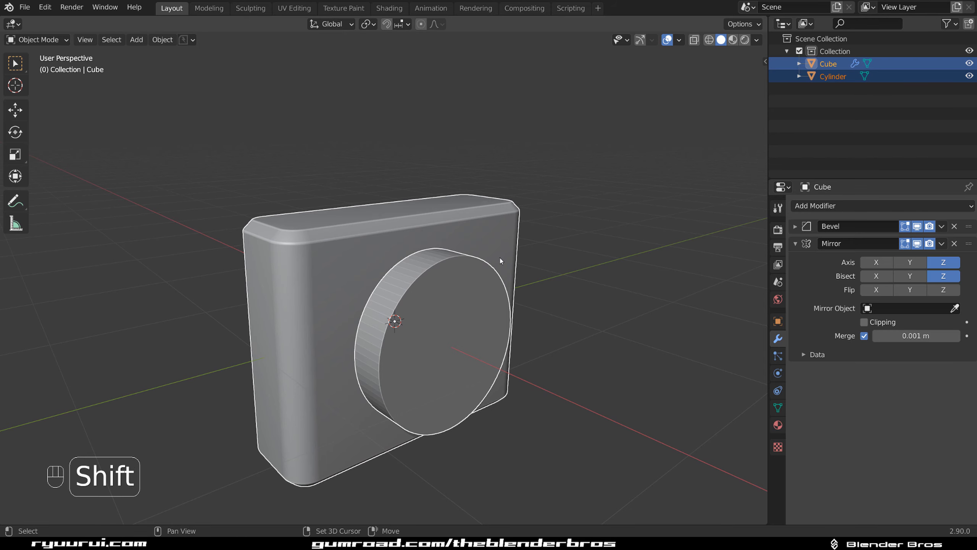
key("ctrl+c")
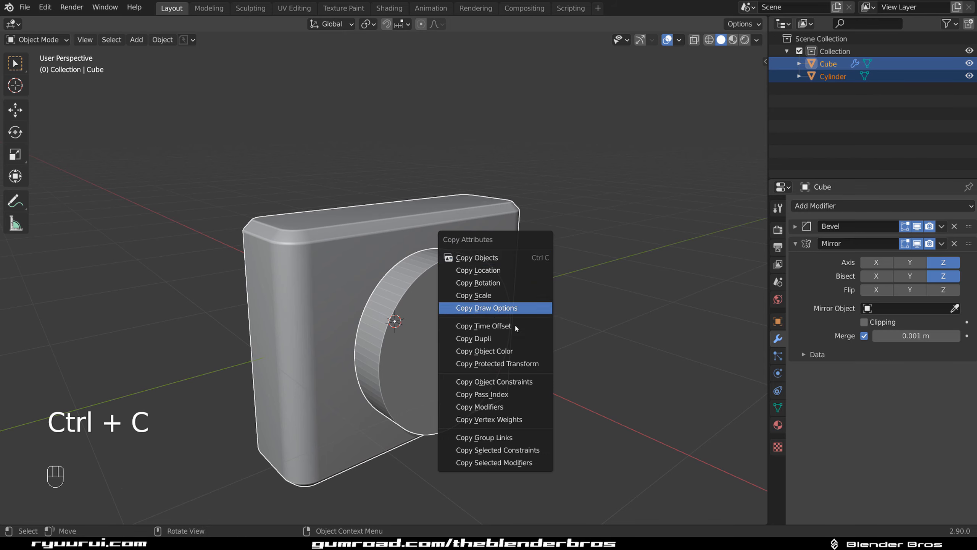
left_click(479, 407)
scroll(473, 334, "up", 1)
middle_click_drag(474, 337, 451, 277)
scroll(427, 231, "down", 2)
middle_click_drag(418, 264, 462, 271)
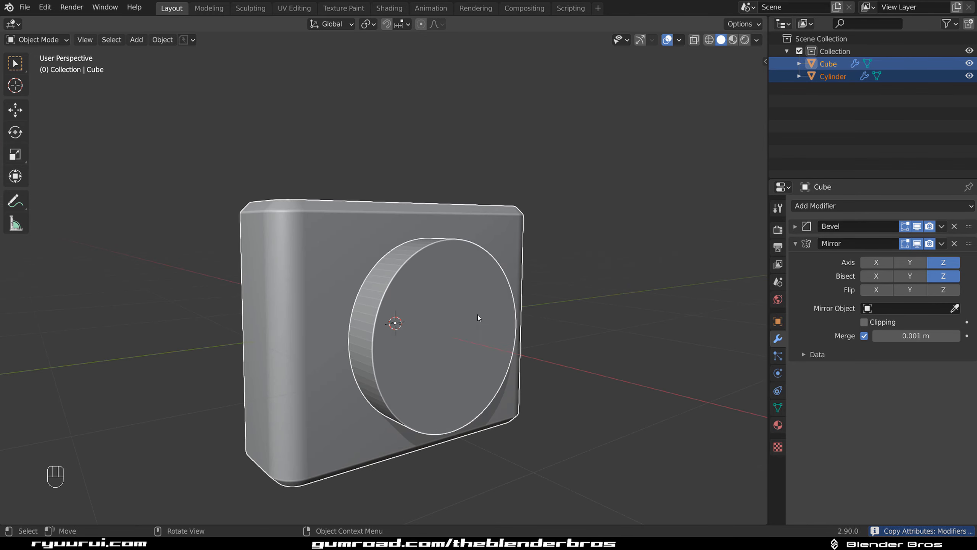
scroll(478, 318, "down", 1)
middle_click_drag(462, 338, 472, 321)
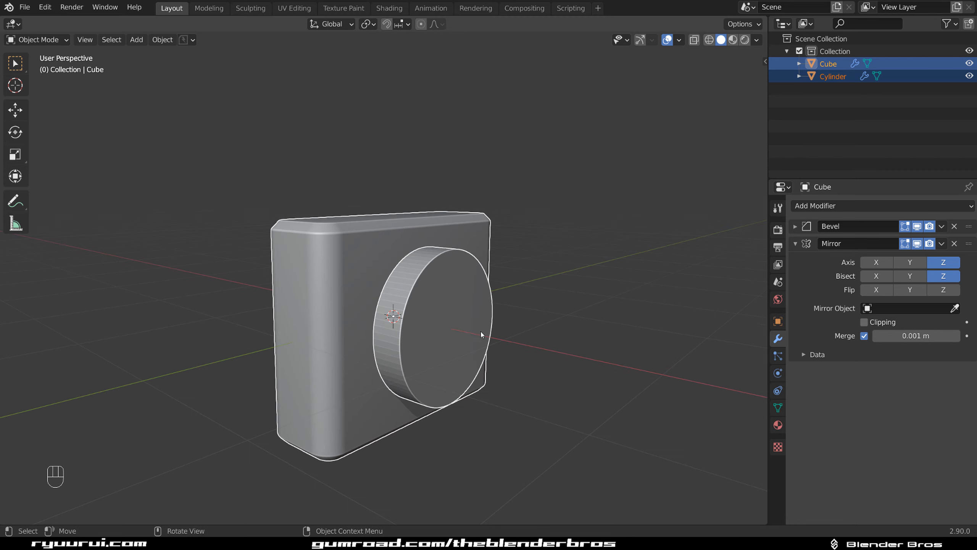
Remove the Mirror modifier from the cylinder and shade the cylinder smooth
left_click(481, 331)
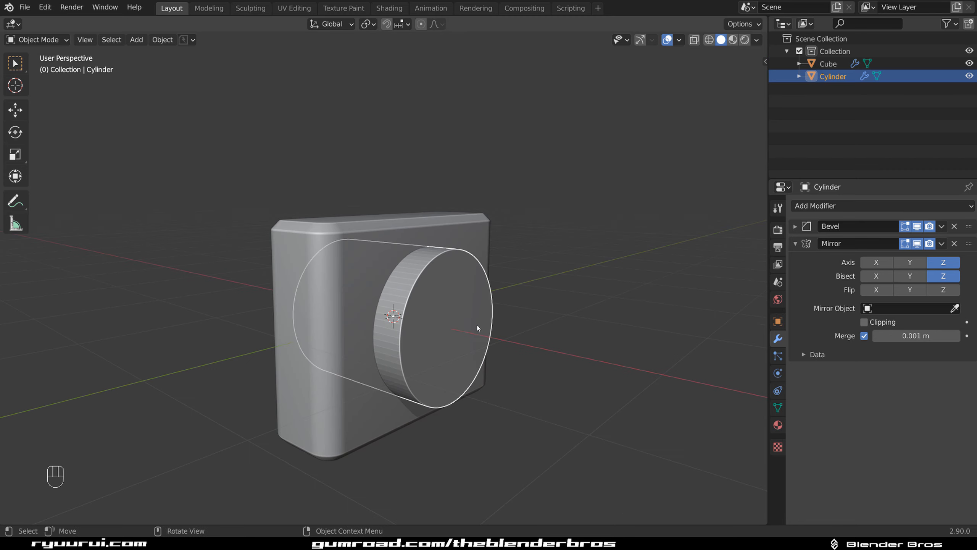
left_click(955, 244)
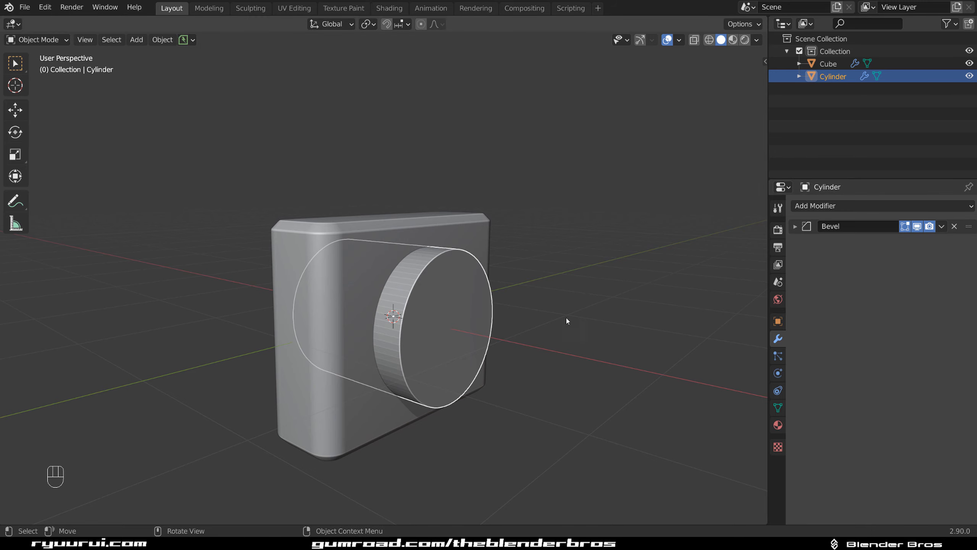
right_click(442, 315)
left_click(461, 266)
scroll(757, 367, "up", 2)
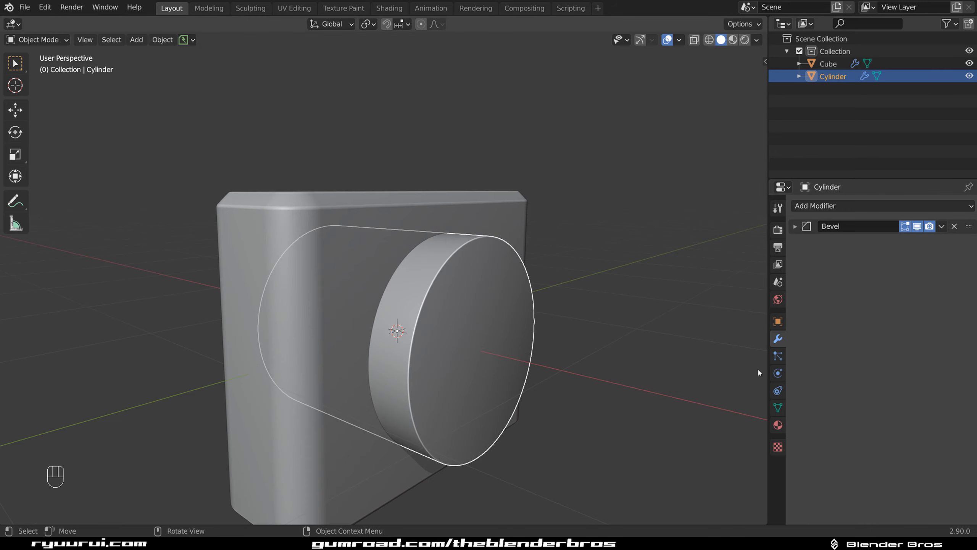
Enable Auto Smooth in the cylinder's Normals settings
left_click(778, 408)
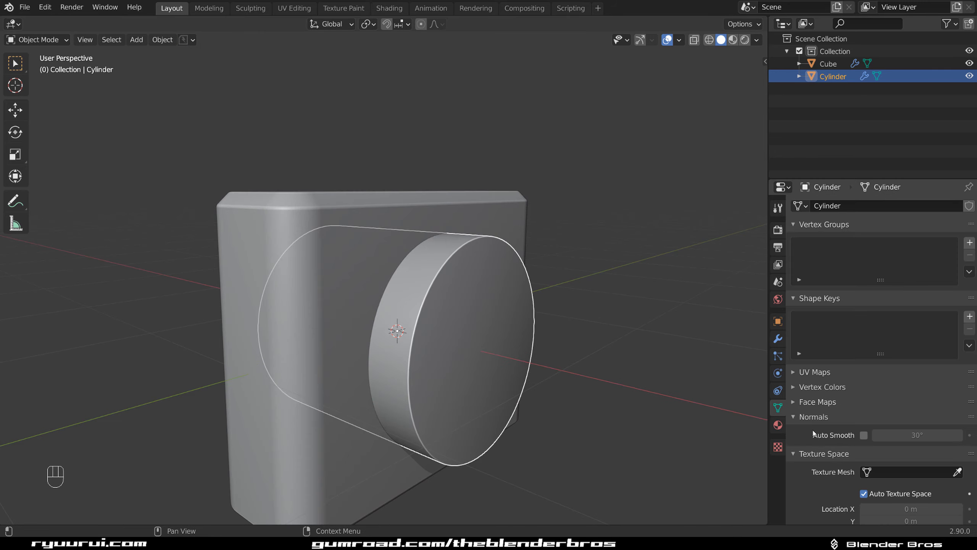
left_click(863, 434)
middle_click_drag(609, 345, 463, 226, "shift")
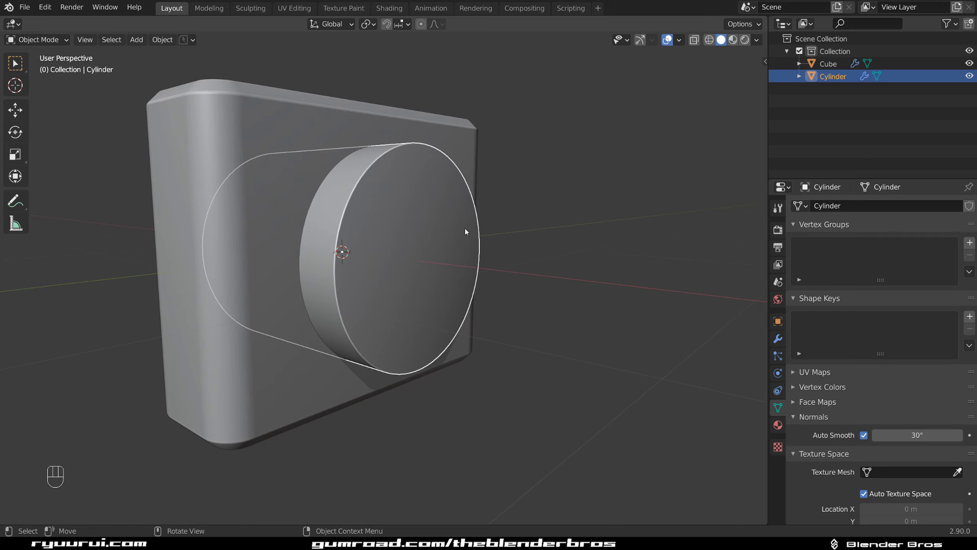
Add a Weighted Normal modifier to the cylinder after its Bevel modifier
left_click(431, 214)
mouse_move(516, 208)
middle_mouse_down()
mouse_move(427, 215)
mouse_move(512, 202)
middle_mouse_up()
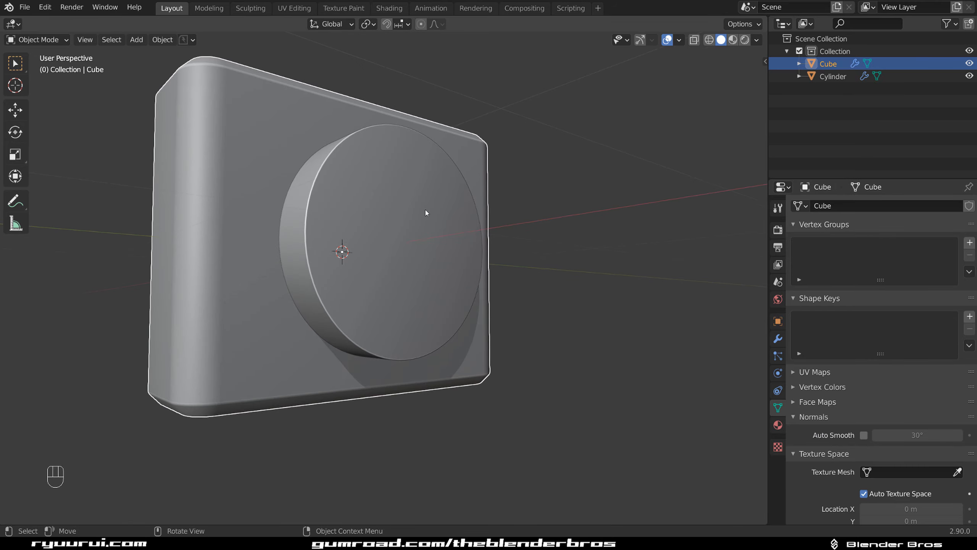
left_click(426, 212)
middle_click_drag(463, 230, 529, 266)
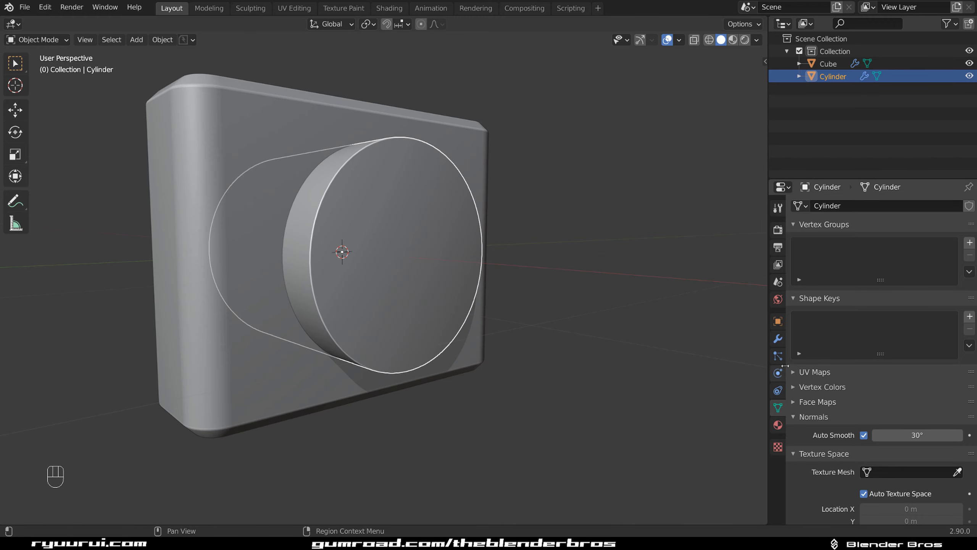
left_click(782, 340)
left_click(829, 207)
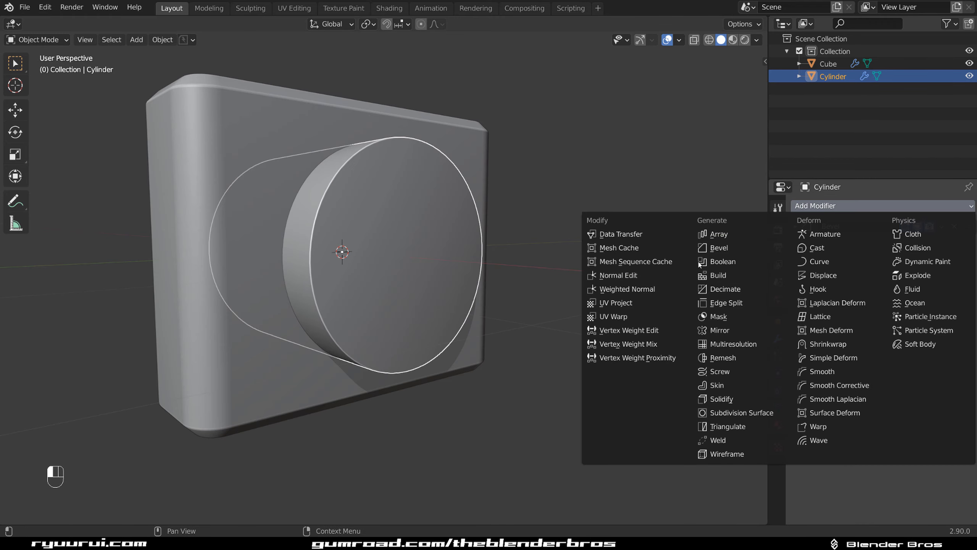
left_click(673, 293)
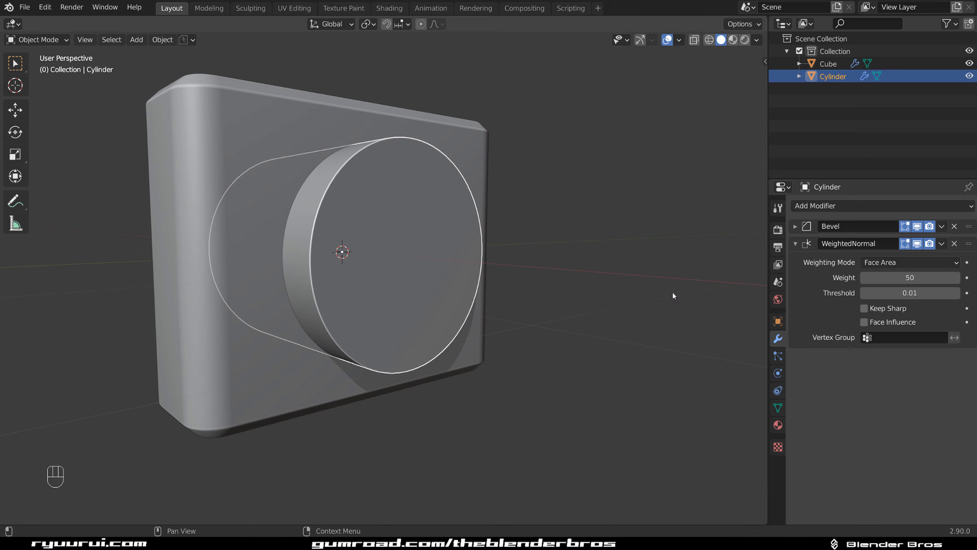
Add a Weighted Normal modifier to the beveled box
left_click(310, 148)
left_click(858, 204)
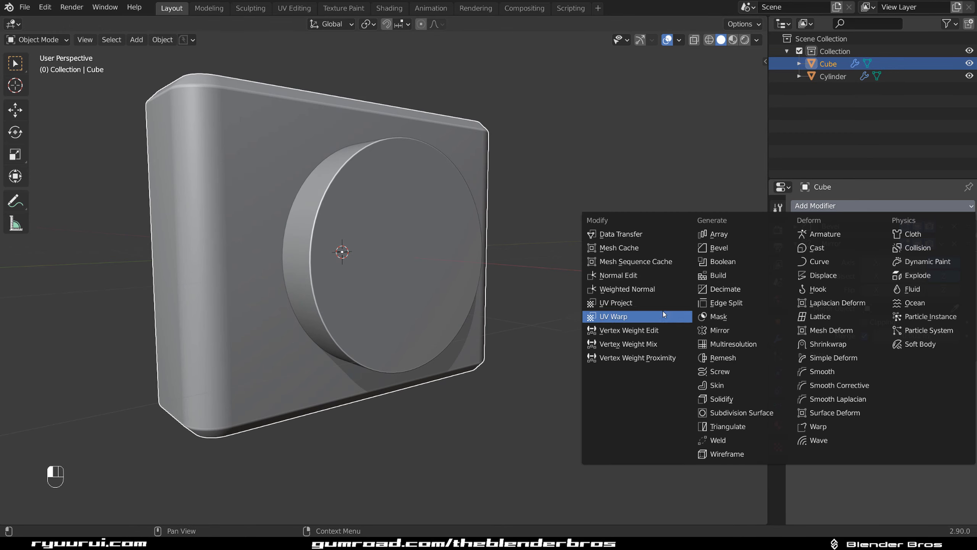
left_click(654, 288)
Flatten the cylinder by scaling it by 0.695 along the global X axis only
middle_click_drag(411, 182, 409, 242)
left_click(408, 241)
scroll(408, 242, "down", 3)
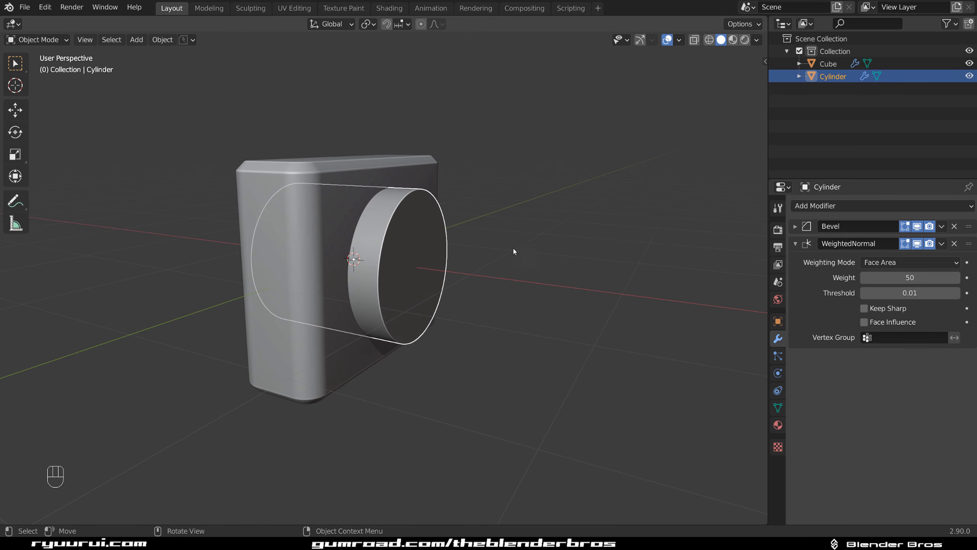
key("s")
key("x")
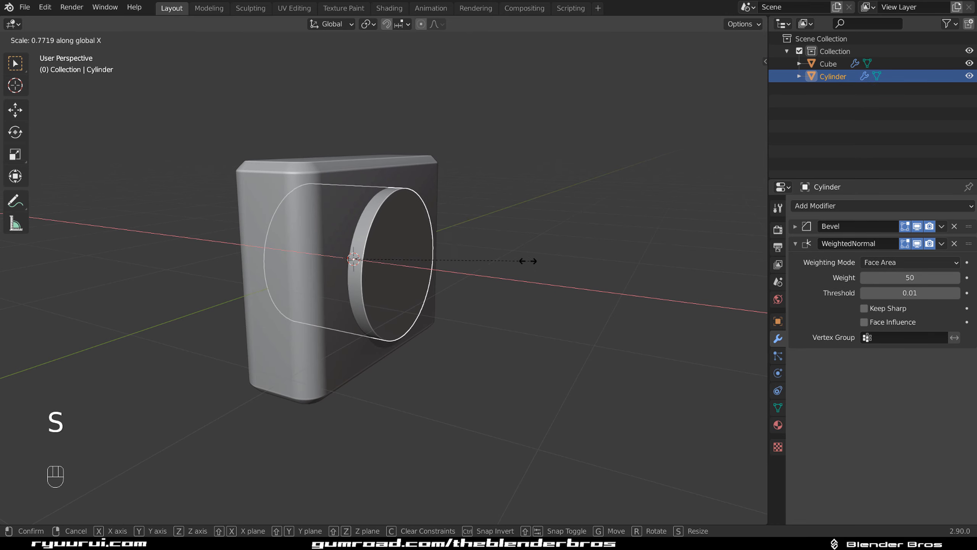
left_click(511, 259)
middle_click_drag(515, 264, 556, 247)
key("s")
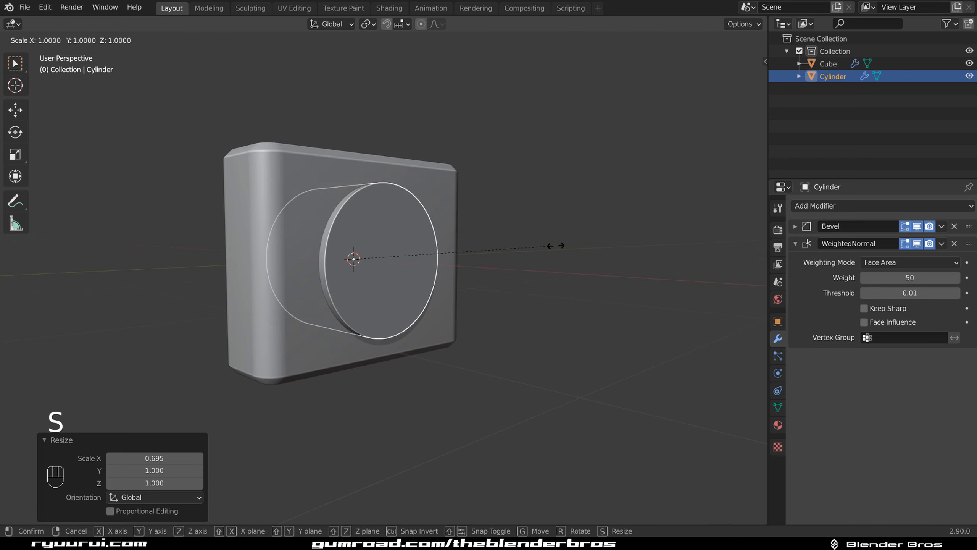
key("shift+x")
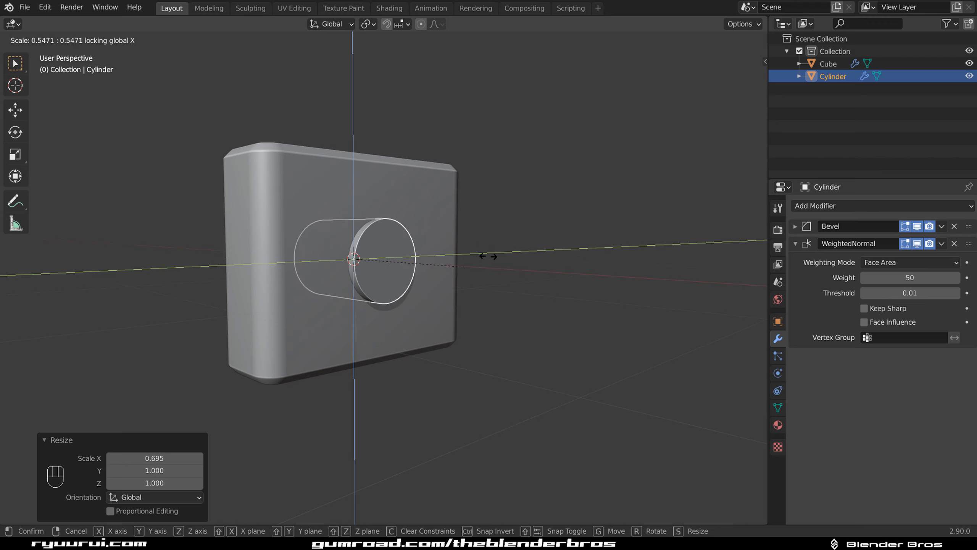
key("y")
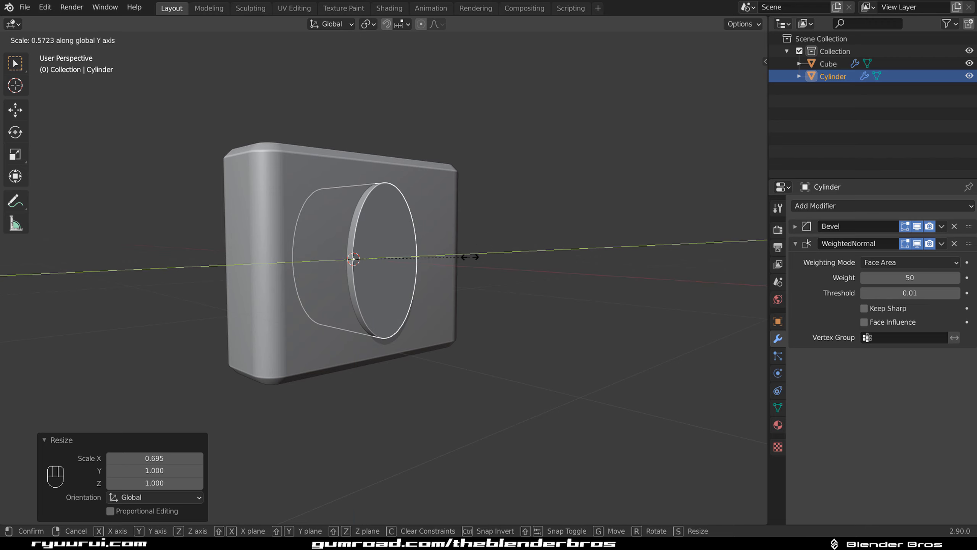
right_click(533, 257)
key("s")
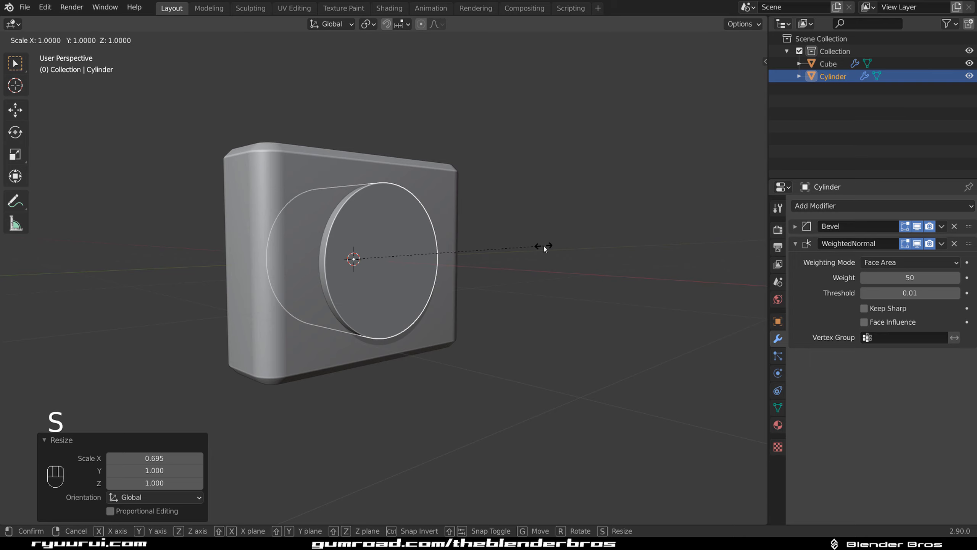
key("shift+x")
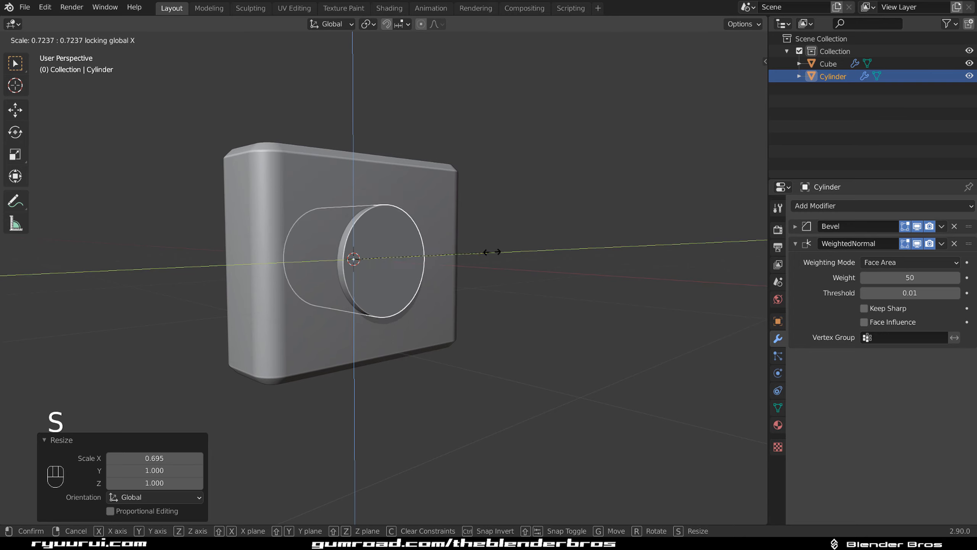
right_click(606, 231)
key("s")
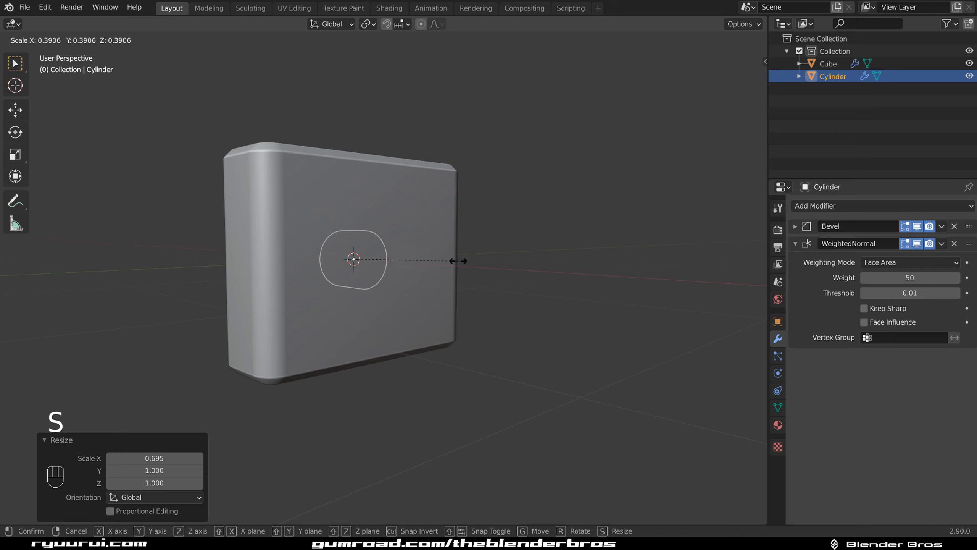
right_click(583, 235)
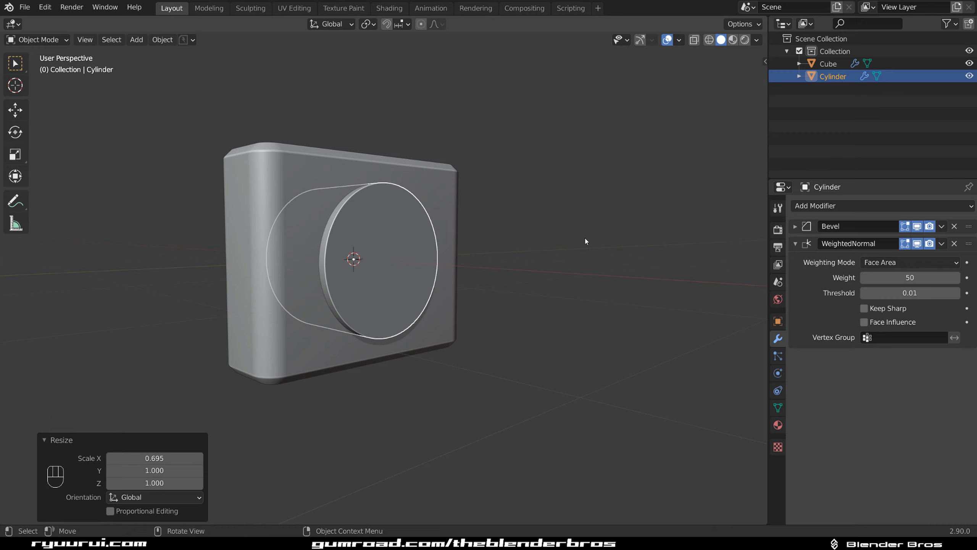
Scale the cylinder down by 0.516 on Y and Z, excluding the X axis
key("s")
key("shift+x")
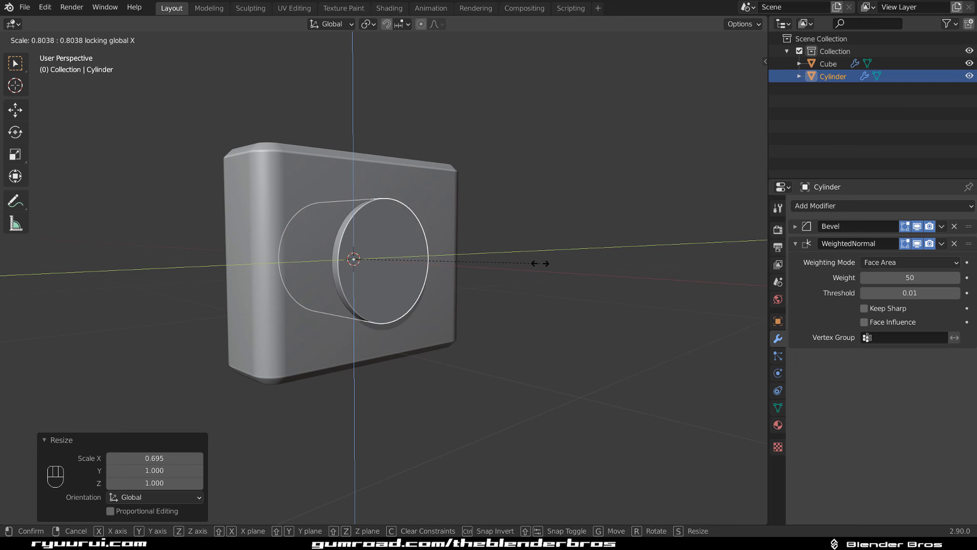
left_click(473, 254)
middle_click_drag(490, 246, 450, 255)
key("s")
key("shift+x")
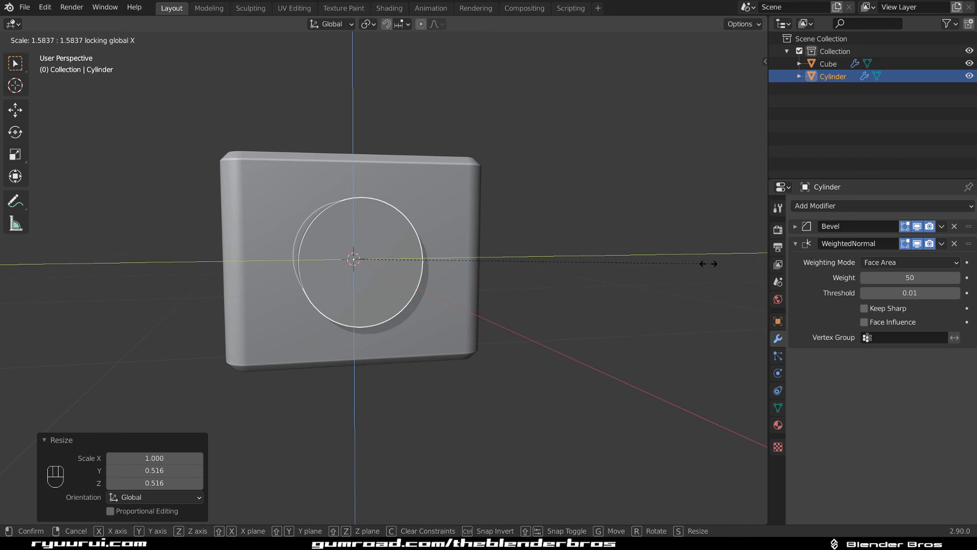
right_click(730, 265)
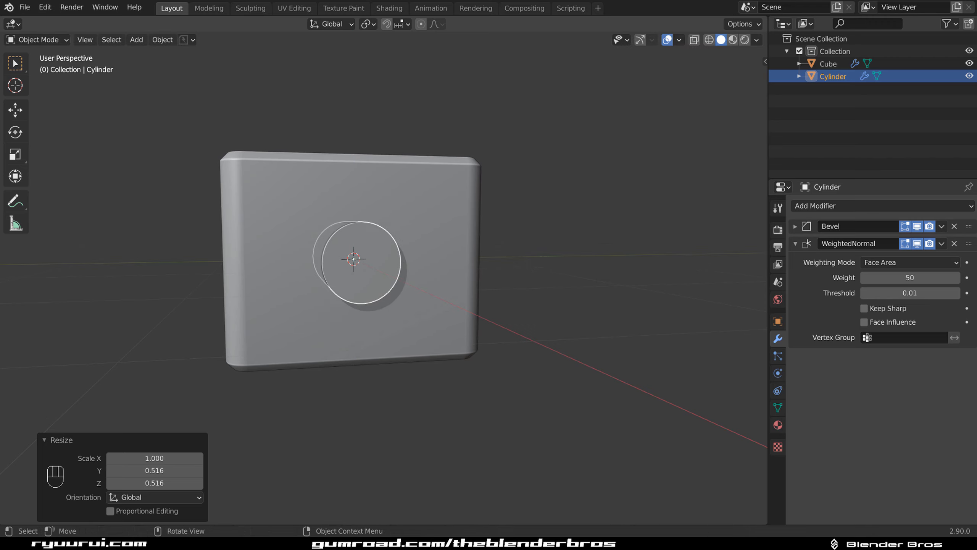
Scale the cylinder up by 1.791 on Y and Z, excluding the X axis
key("s")
key("shift+x")
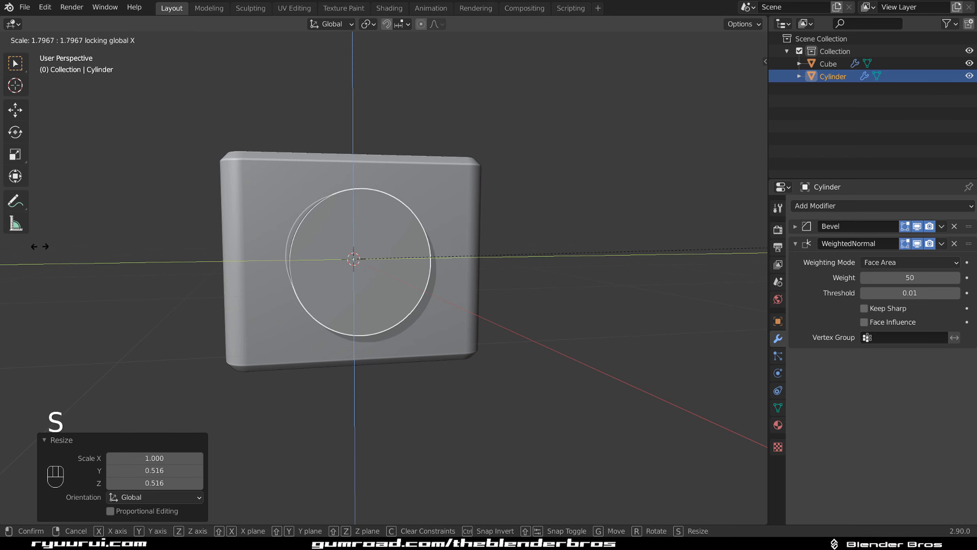
left_click(342, 224)
Examine the model straight on from the right, comparing perspective with orthographic projection
key("grave")
key("grave")
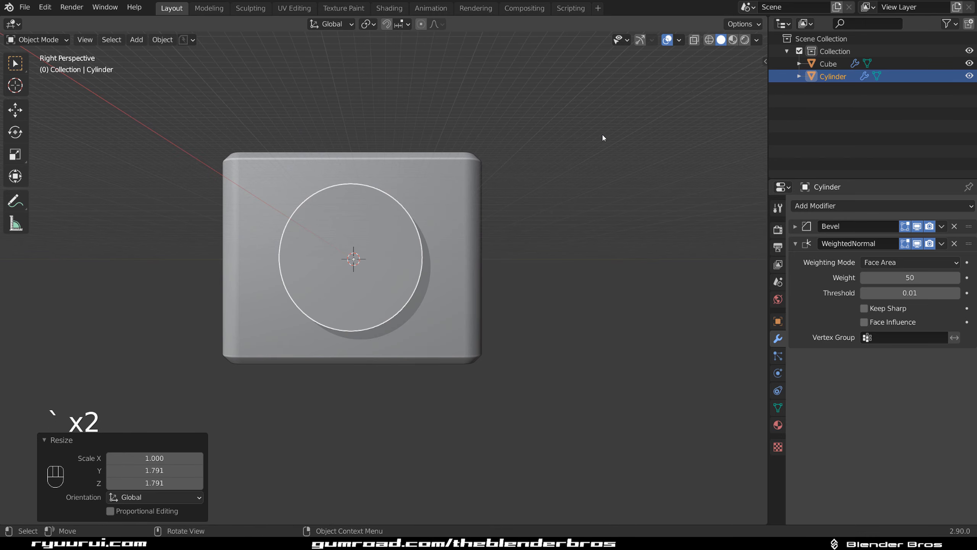
key("KP_5")
key("grave")
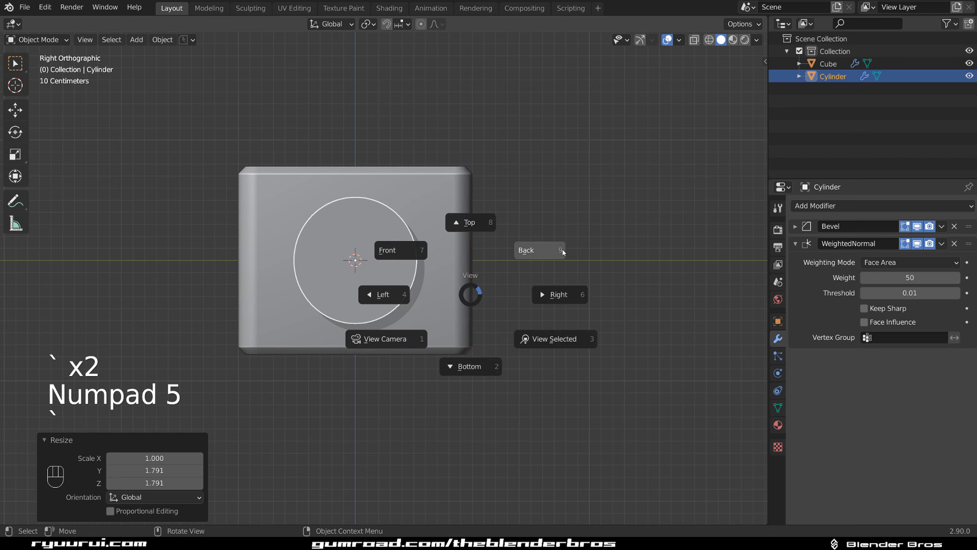
left_click(569, 294)
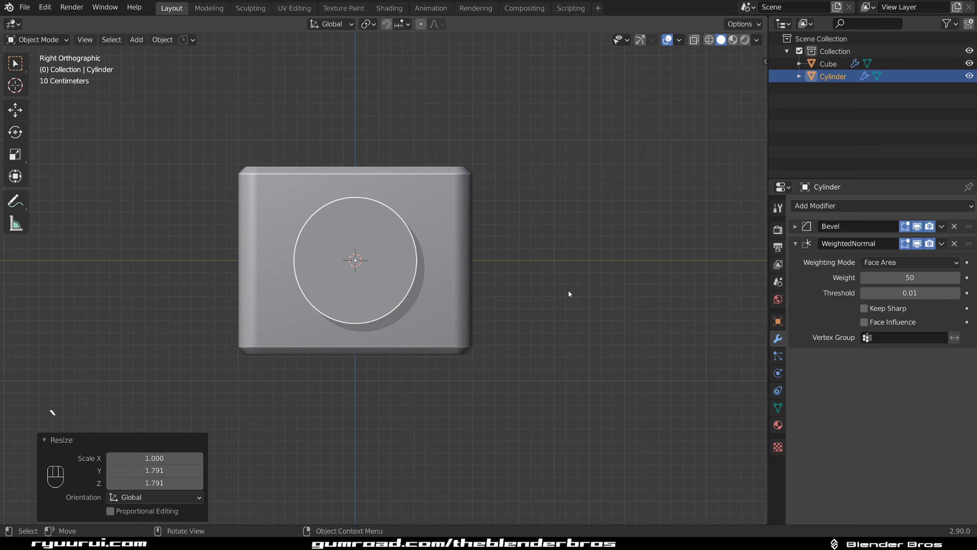
key("grave")
key("grave")
key("KP_5")
key("KP_5")
key("KP_5")
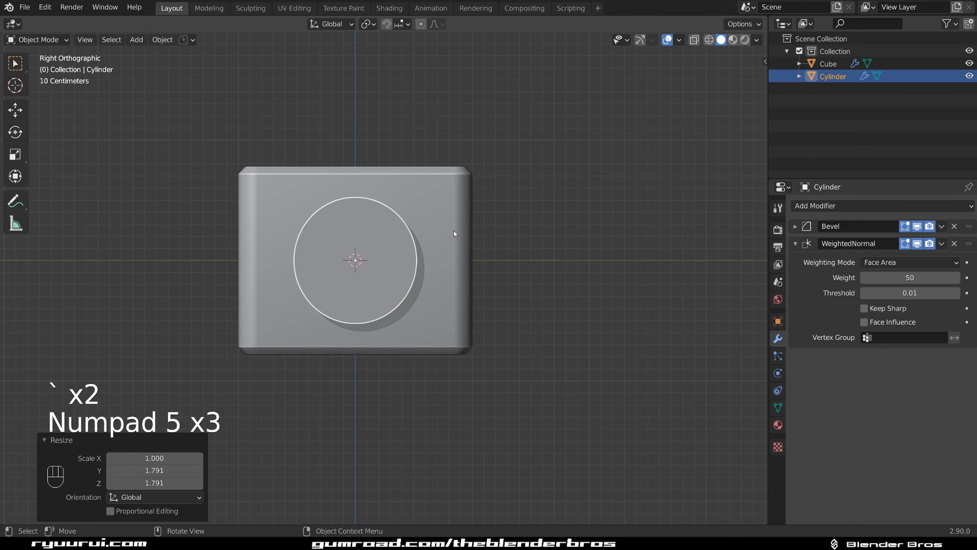
middle_click_drag(431, 237, 460, 244, "shift")
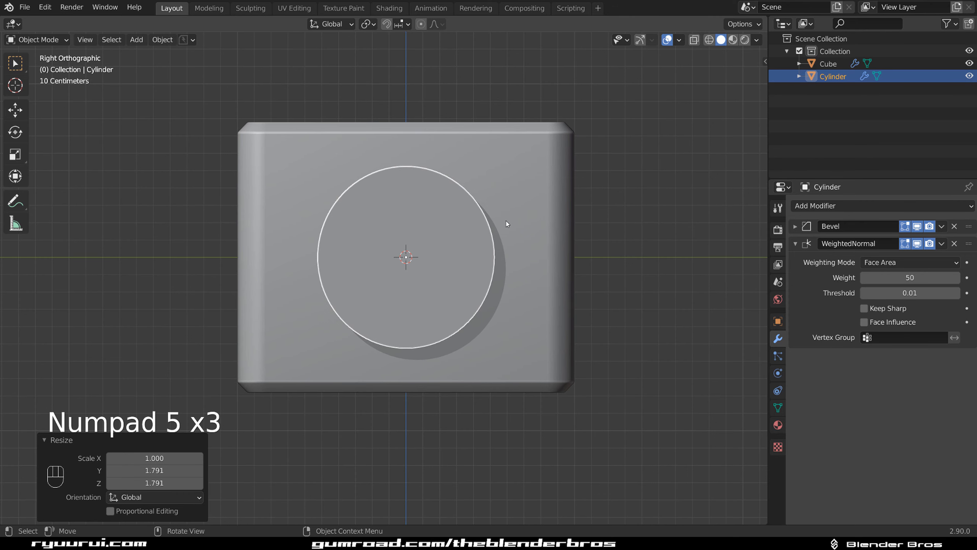
key("KP_5")
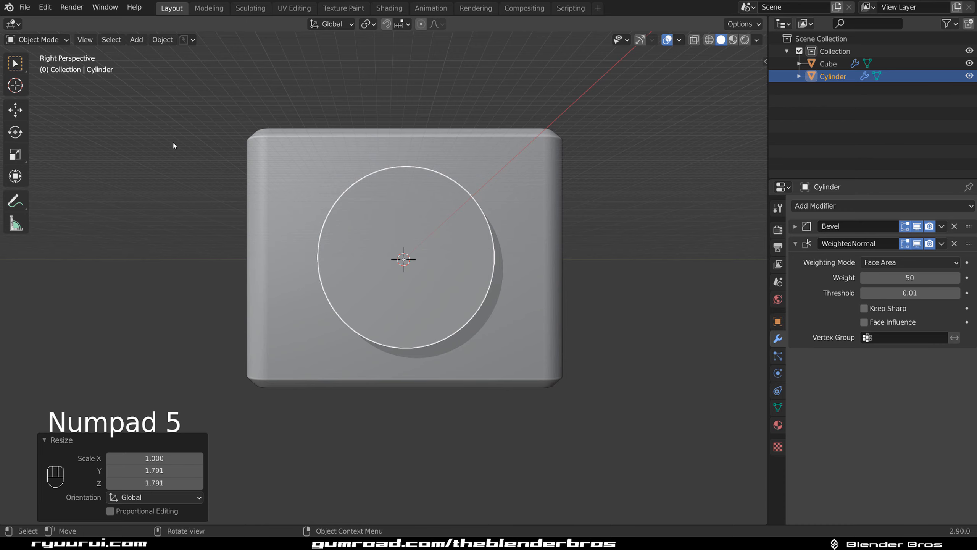
scroll(289, 169, "down", 3)
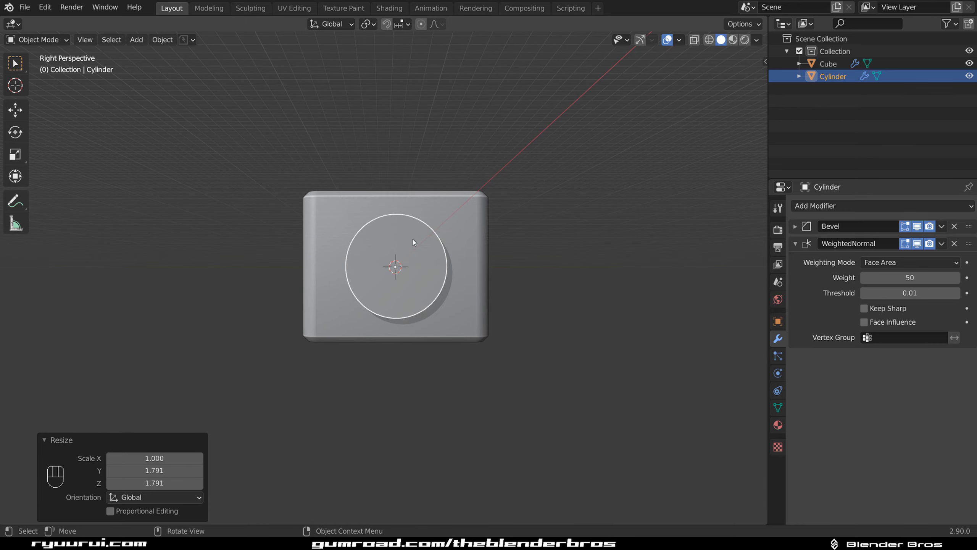
key("KP_5")
scroll(442, 231, "up", 4)
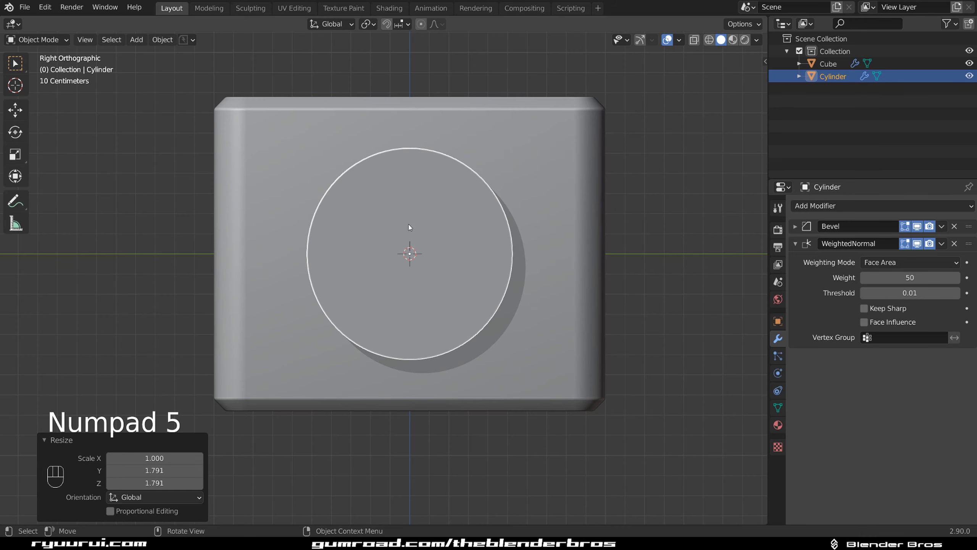
middle_click_drag(419, 222, 414, 221, "shift")
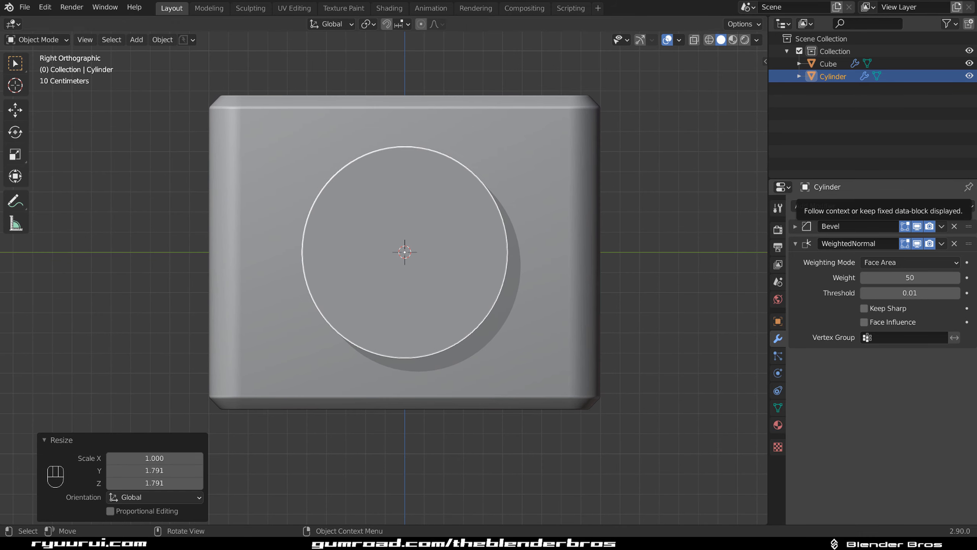
mouse_move(434, 223)
middle_mouse_down()
mouse_move(629, 232)
mouse_move(432, 221)
middle_mouse_up()
scroll(463, 228, "down", 3)
key("grave")
key("KP_5")
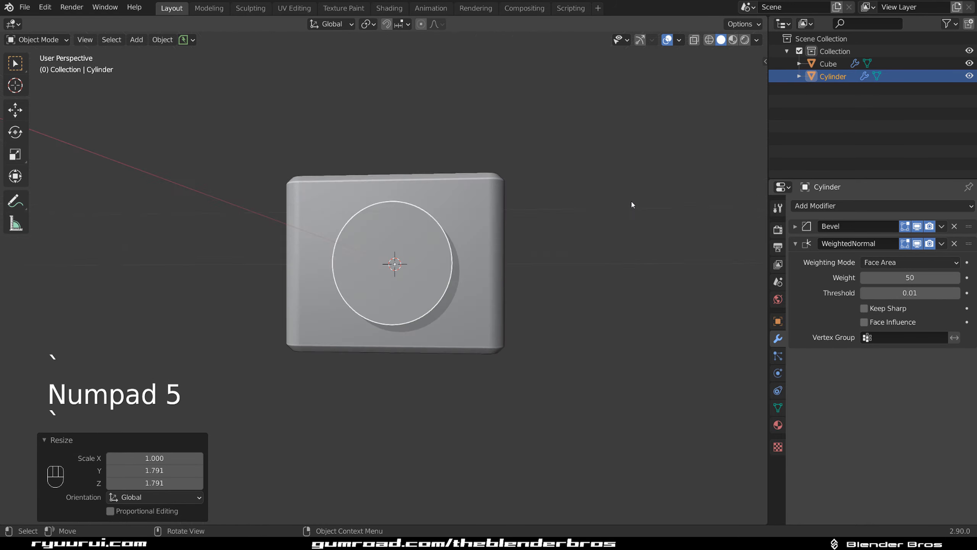
Duplicate the cylinder in place while looking at it in the right orthographic view
key("grave")
key("KP_5")
scroll(591, 217, "up", 2)
key("shift+d")
right_click(366, 293)
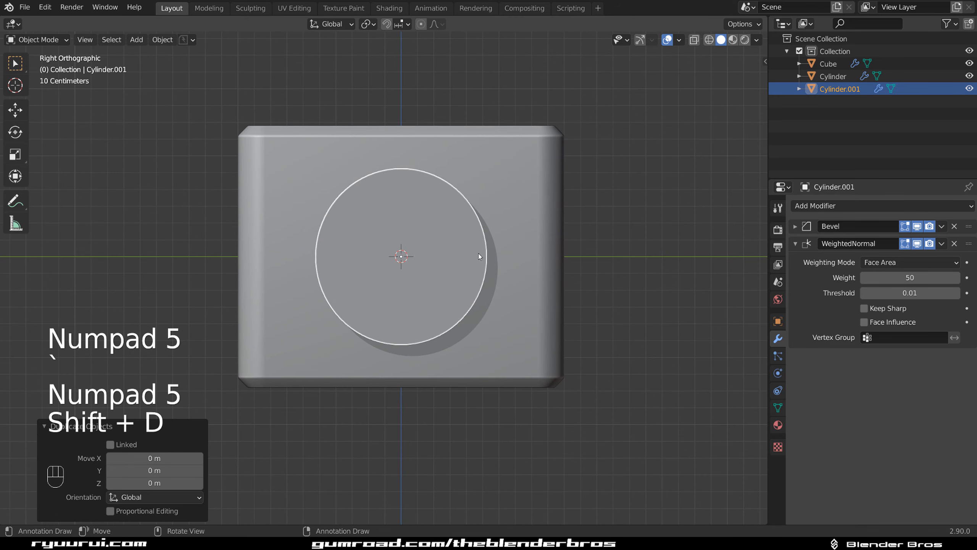
Scale the cylinder copy by 0.289 on Y and Z, then move it about -0.627 m on Y and 0.501 m on Z
key("s")
key("shift+x")
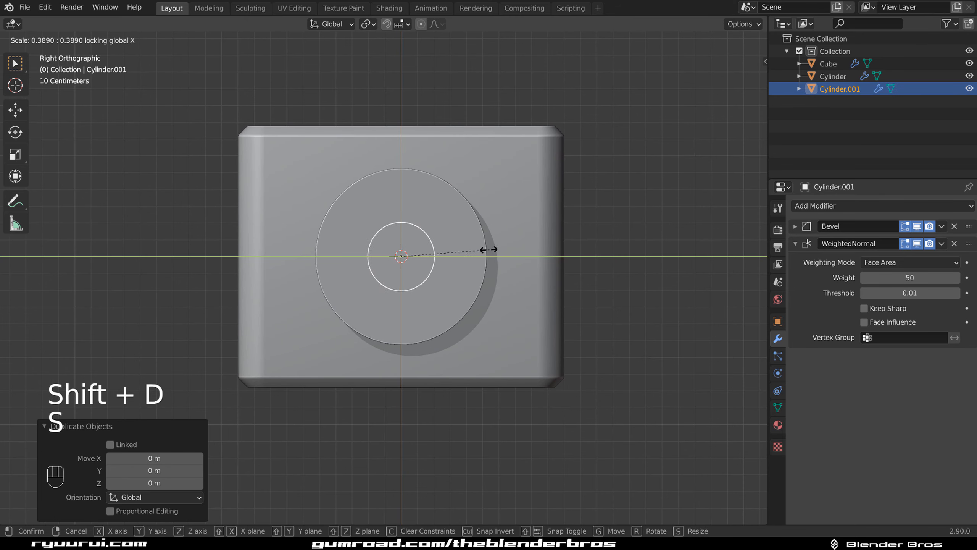
left_click(467, 252)
key("g")
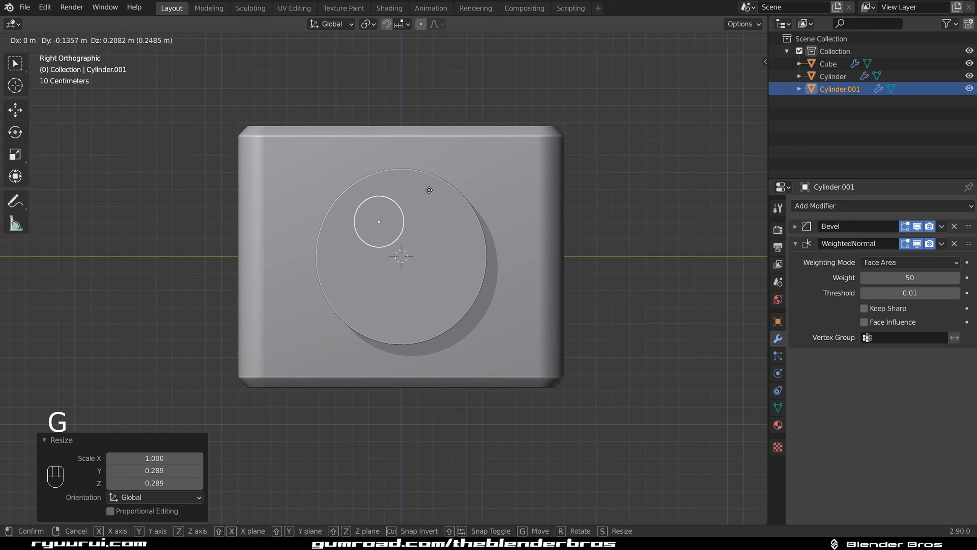
left_click(363, 175)
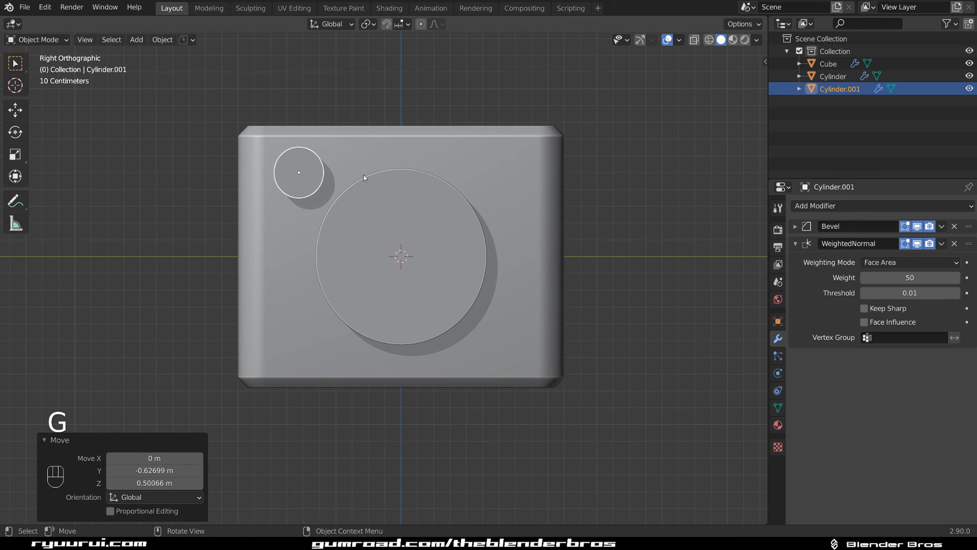
Duplicate the large cylinder in place and scale the copy up slightly, by about 1.01
middle_click_drag(363, 174, 447, 205)
left_click(449, 225)
key("shift+d")
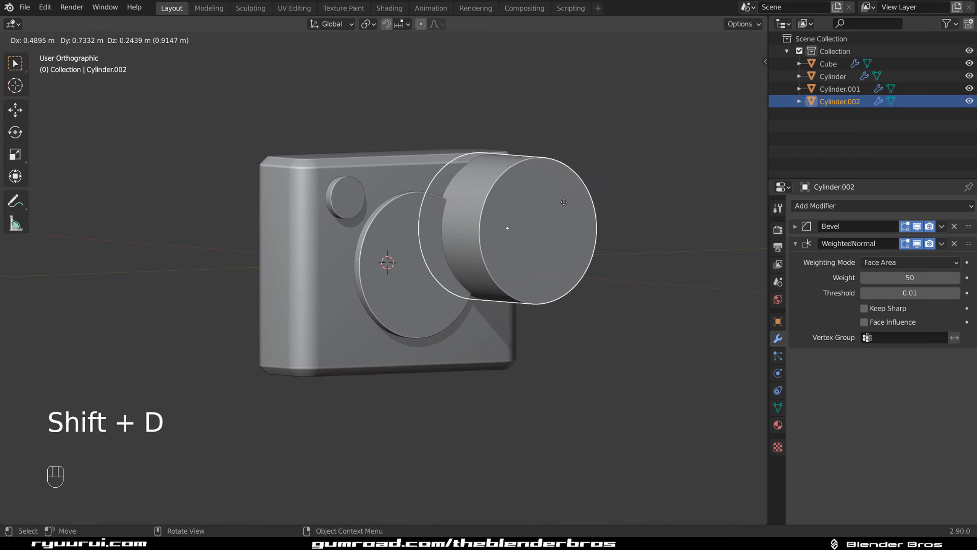
right_click(560, 222)
key("s")
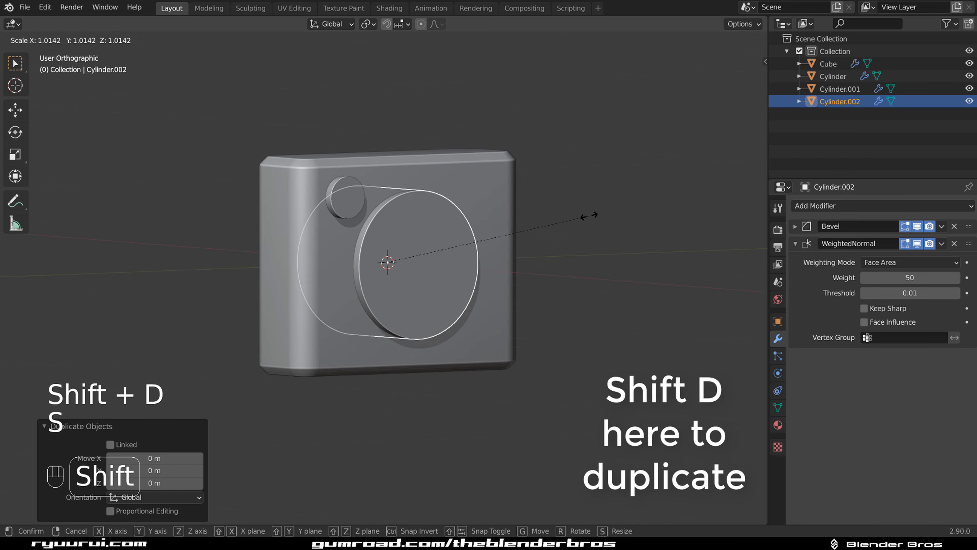
left_click(593, 216)
Remove the Bevel and Weighted Normal modifiers from the enlarged cylinder copy
key("KP_5")
middle_click_drag(477, 238, 500, 230)
left_click(954, 226)
left_click(955, 226)
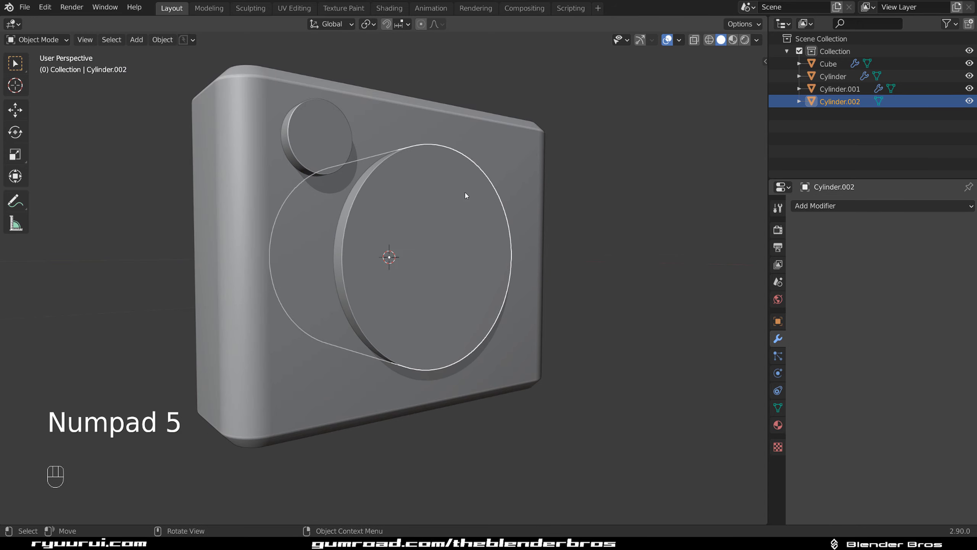
Subtract the enlarged cylinder copy from the box with a Bool Tool Difference
left_click(490, 157, "shift")
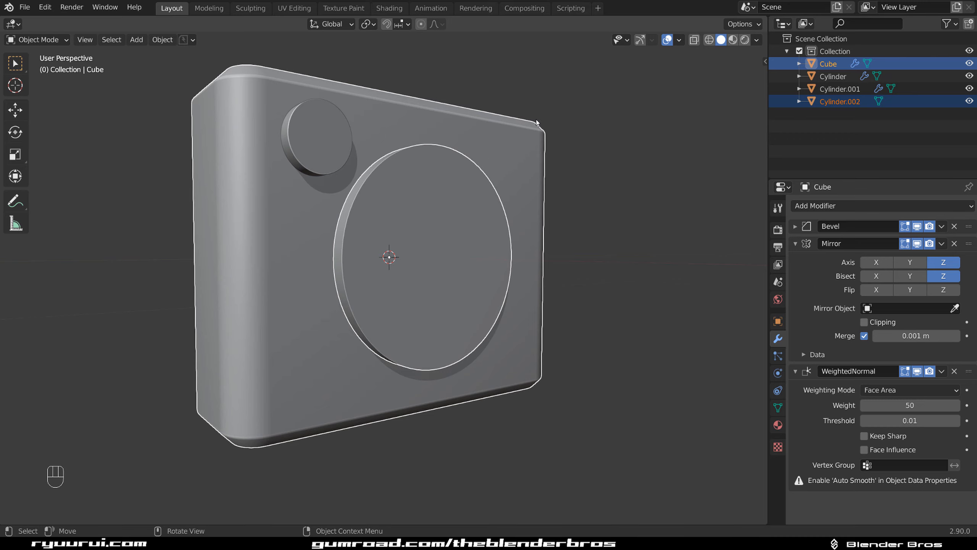
key("ctrl+KP_Subtract")
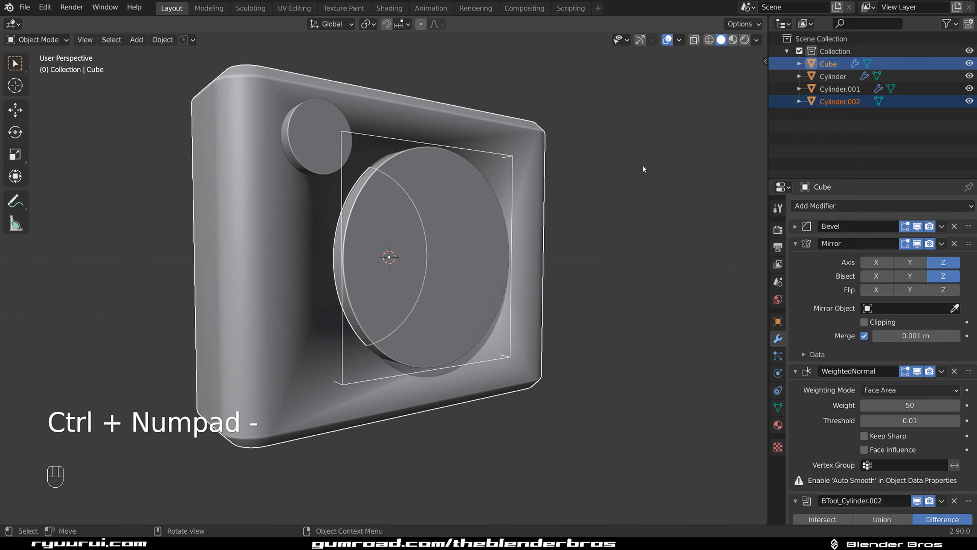
Isolate the box in local view to inspect the cut and its shading, and return to the full scene
left_click(534, 131)
middle_click_drag(548, 139, 482, 137)
key("slash")
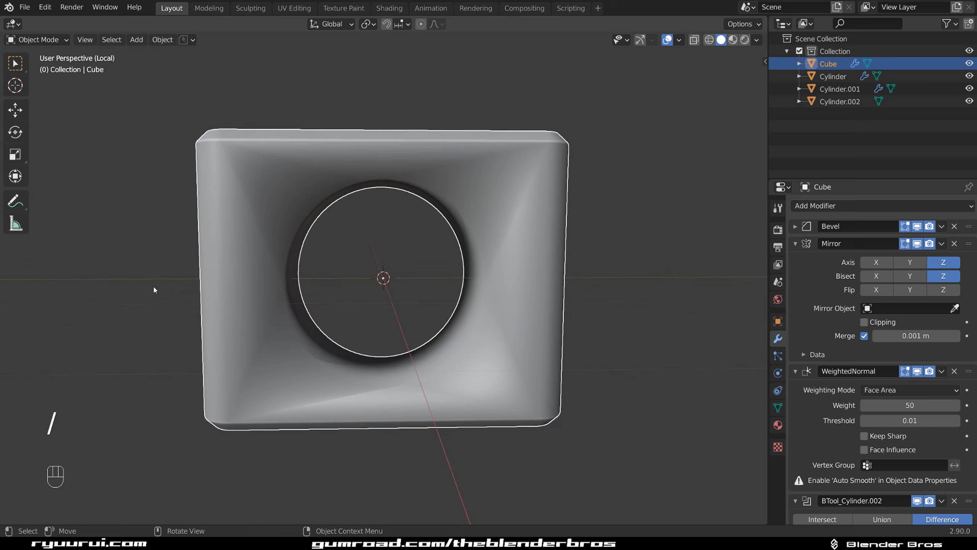
middle_click_drag(283, 269, 313, 254)
key("slash")
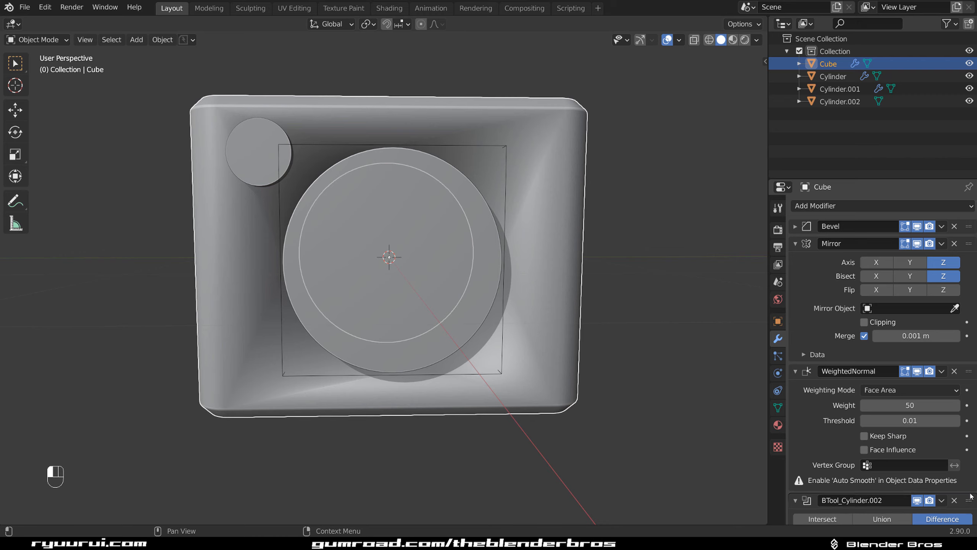
Move the box's Boolean modifier to the start of its modifier stack, before Bevel, and inspect the cut in local view
left_click_drag(970, 496, 970, 227)
middle_click_drag(423, 216, 476, 209)
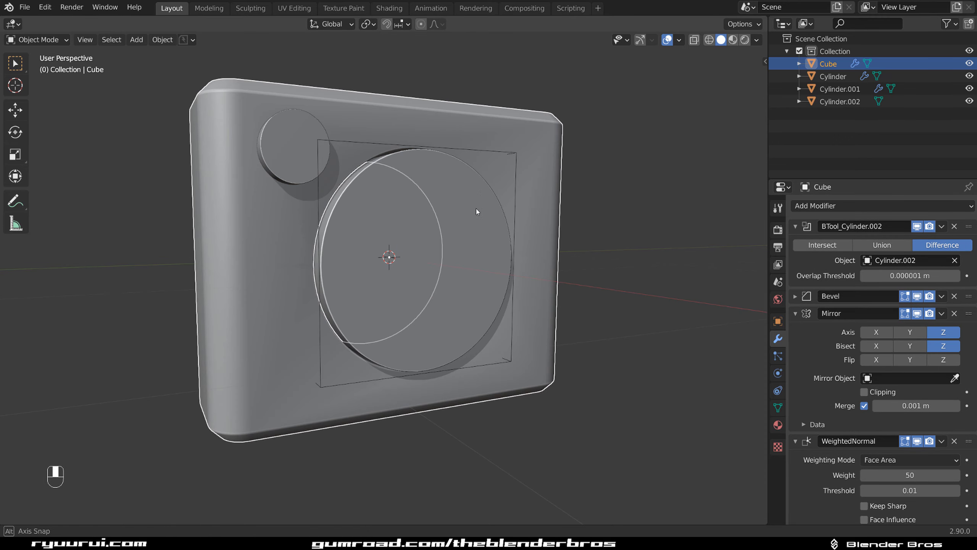
key("slash")
middle_click_drag(506, 154, 497, 254)
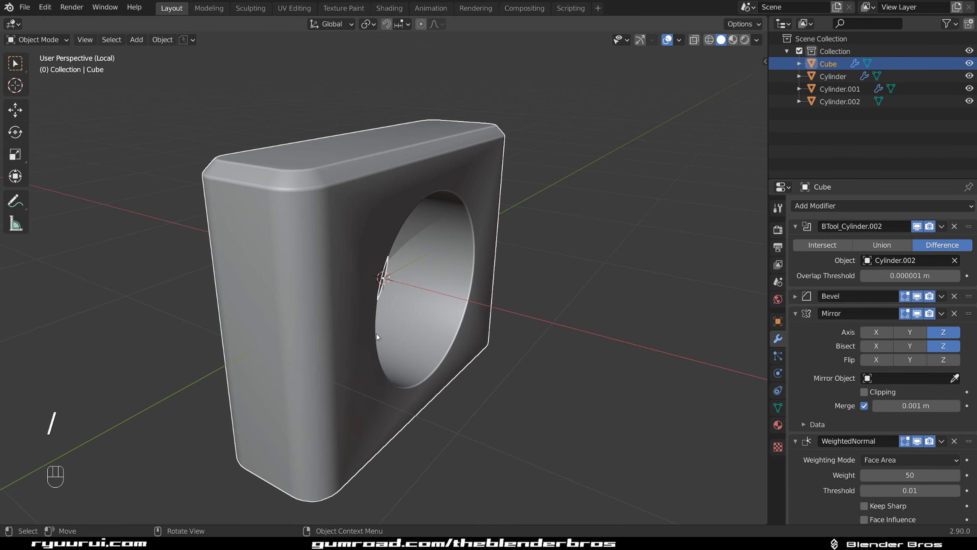
middle_click_drag(484, 293, 407, 227)
key("slash")
Duplicate the small cylinder in place and remove the Bevel and Weighted Normal modifiers from the copy
scroll(434, 211, "up", 2)
scroll(384, 208, "down", 3)
left_click(327, 175)
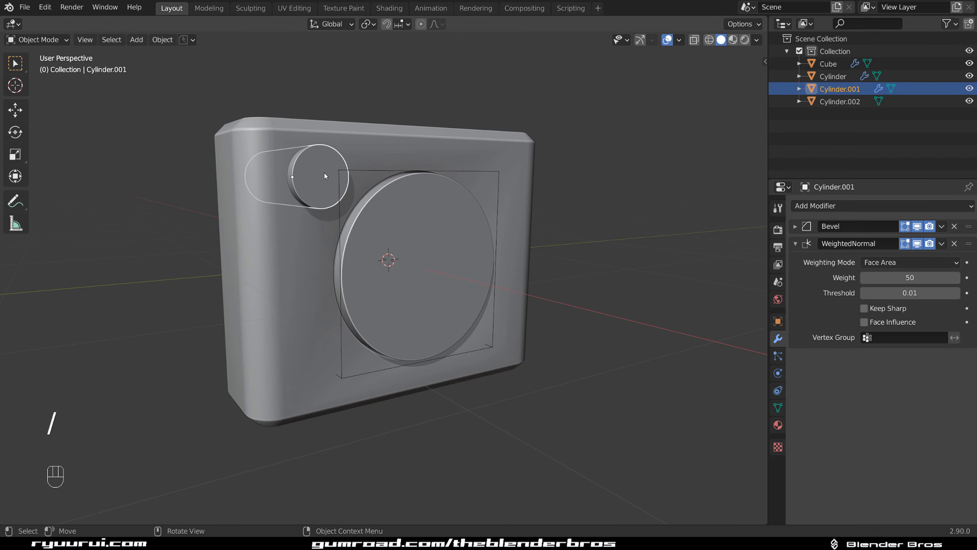
middle_click_drag(327, 175, 377, 234, "shift")
scroll(392, 261, "up", 1)
middle_click_drag(377, 234, 400, 266)
key("shift+d")
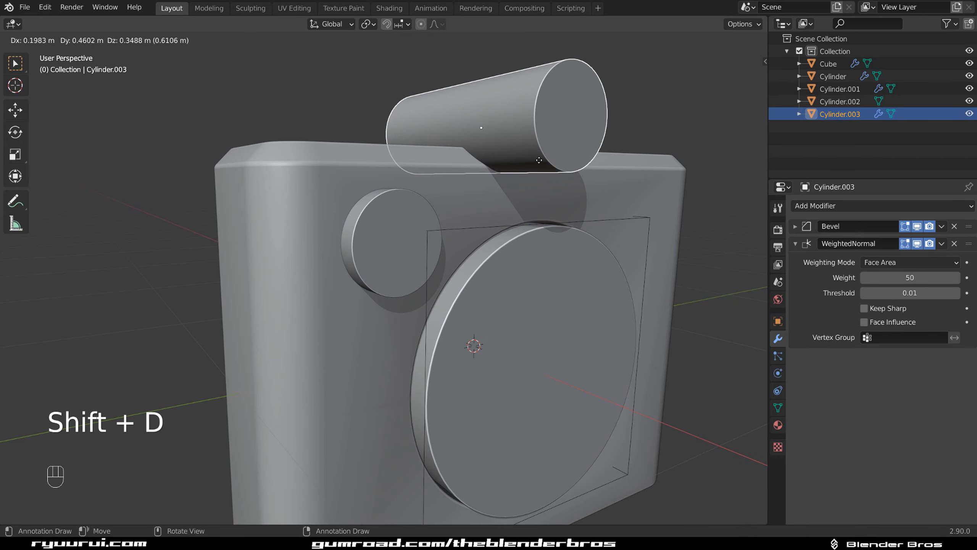
right_click(539, 160)
left_click(954, 226)
left_click(954, 226)
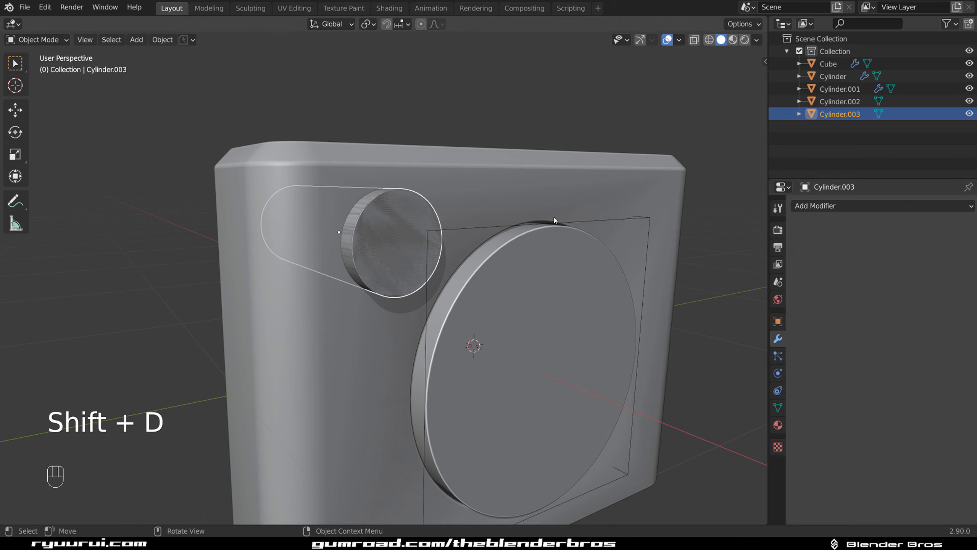
Scale the small cylinder copy up slightly, by about 1.01, and subtract it from the box with a Bool Tool Difference
key("s")
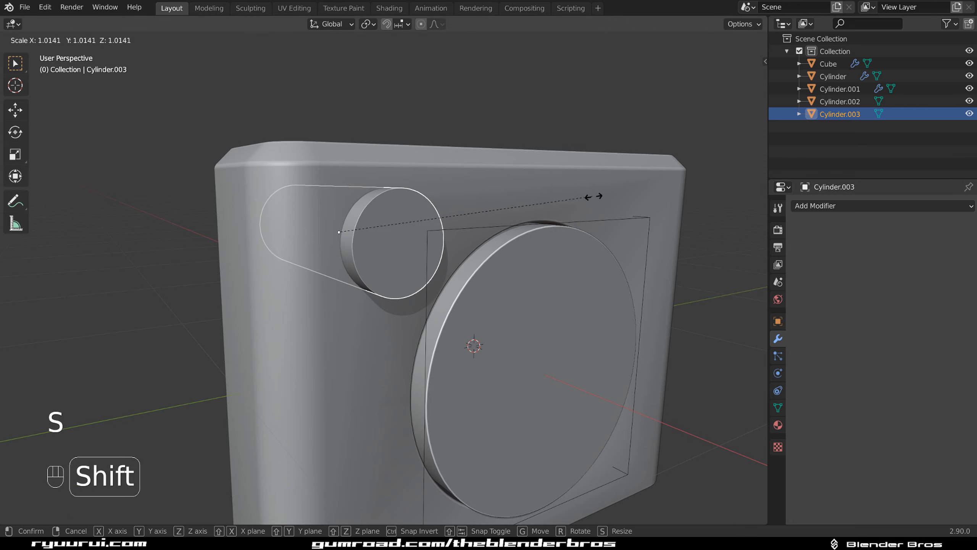
left_click(593, 197)
left_click(516, 188, "shift")
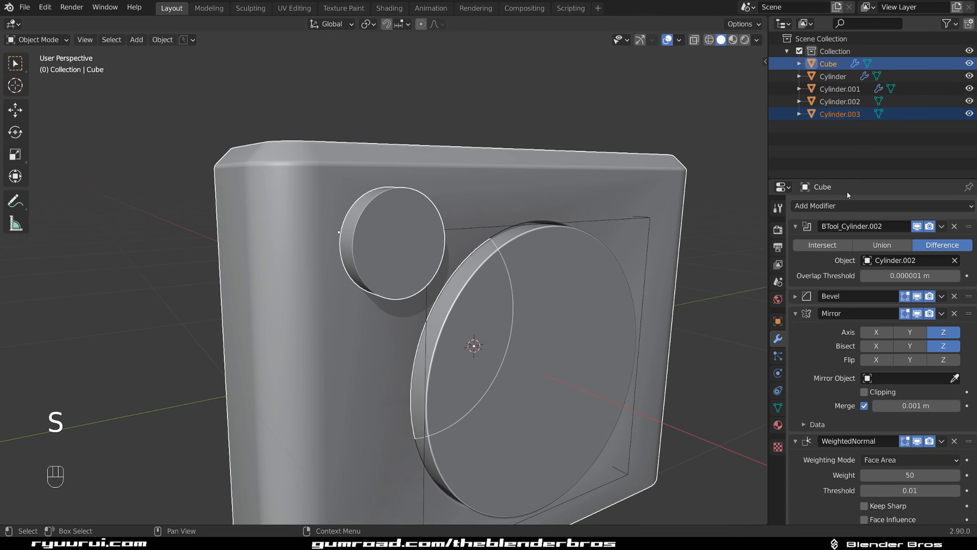
key("ctrl+KP_Subtract")
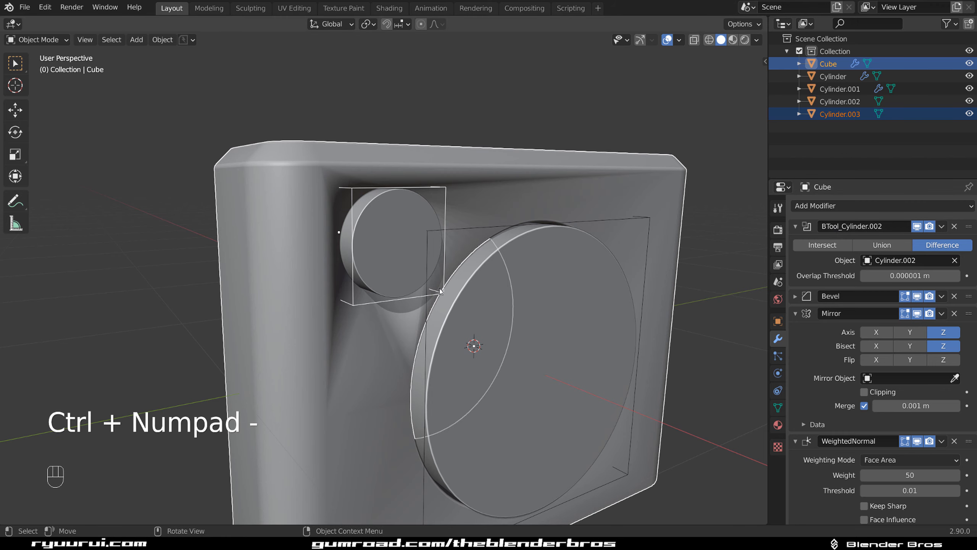
Move the box's BTool_Cylinder.003 Boolean ahead of the Bevel modifier, directly after BTool_Cylinder.002, and inspect the small cut
left_click(566, 188)
scroll(567, 187, "down", 3)
scroll(792, 338, "down", 5)
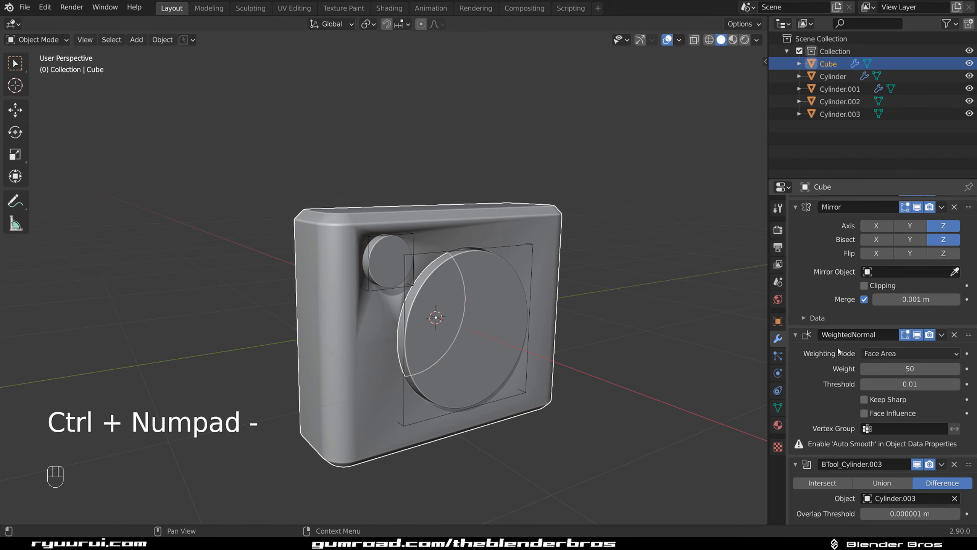
left_click(793, 336)
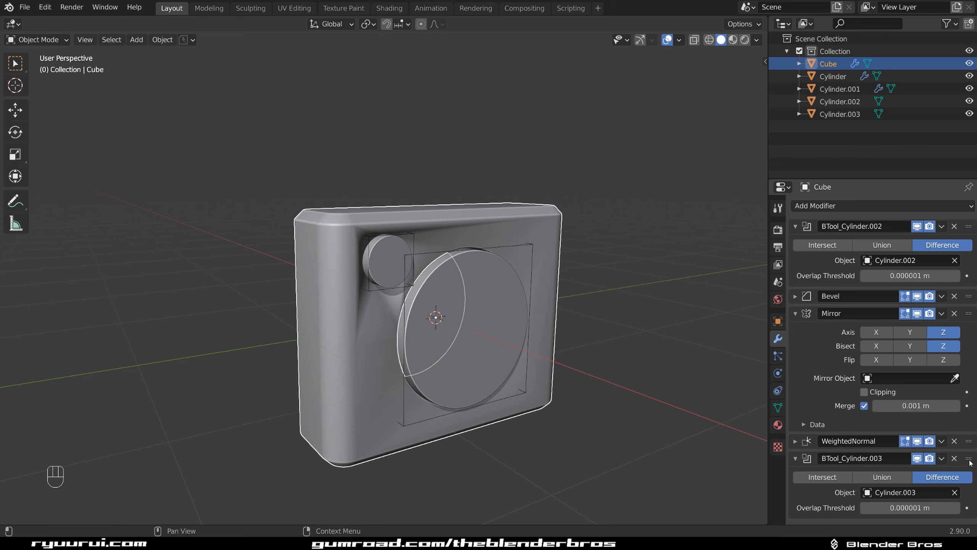
left_click_drag(969, 461, 966, 274)
middle_click_drag(557, 283, 420, 214)
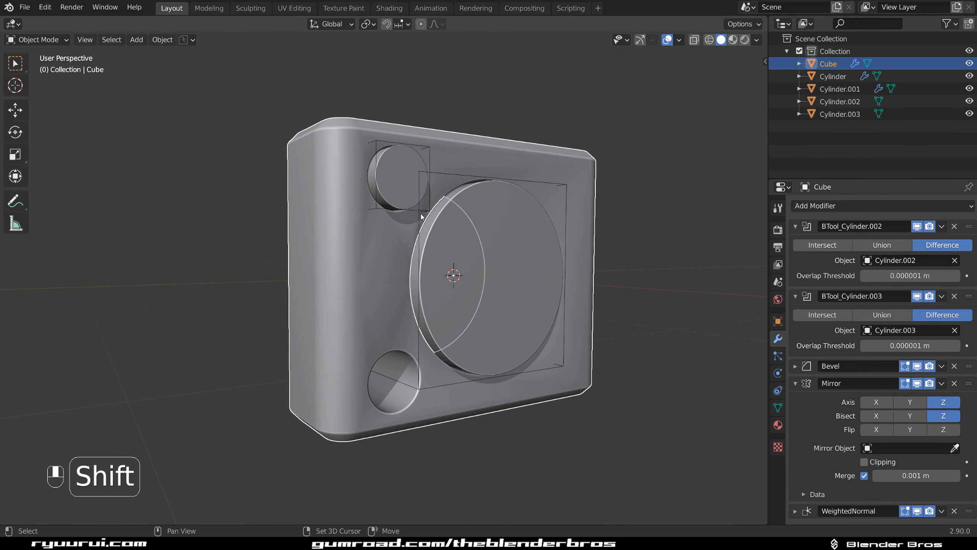
middle_click_drag(497, 343, 505, 309)
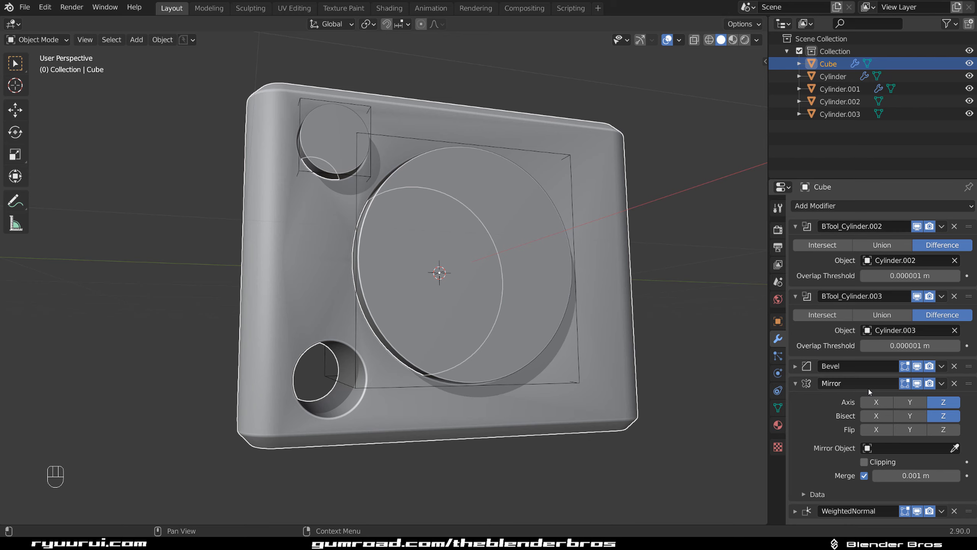
scroll(482, 292, "down", 1)
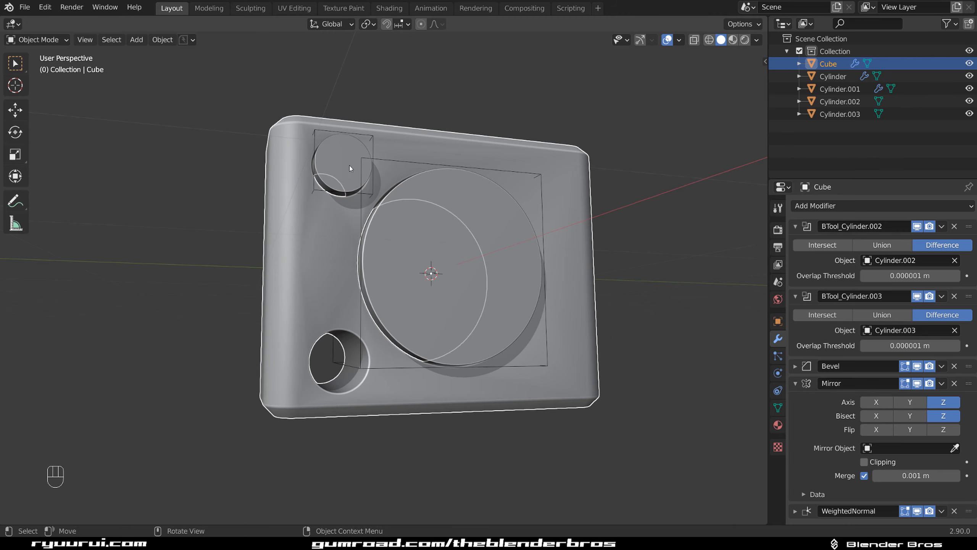
scroll(416, 385, "up", 1)
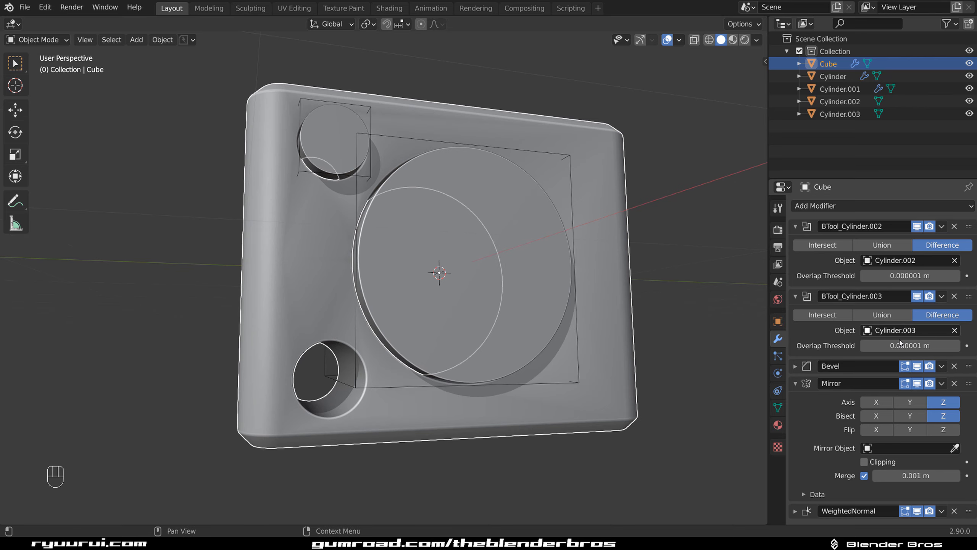
Move the box's Mirror modifier to the start of the stack, ahead of both Boolean modifiers
left_click_drag(969, 383, 971, 296)
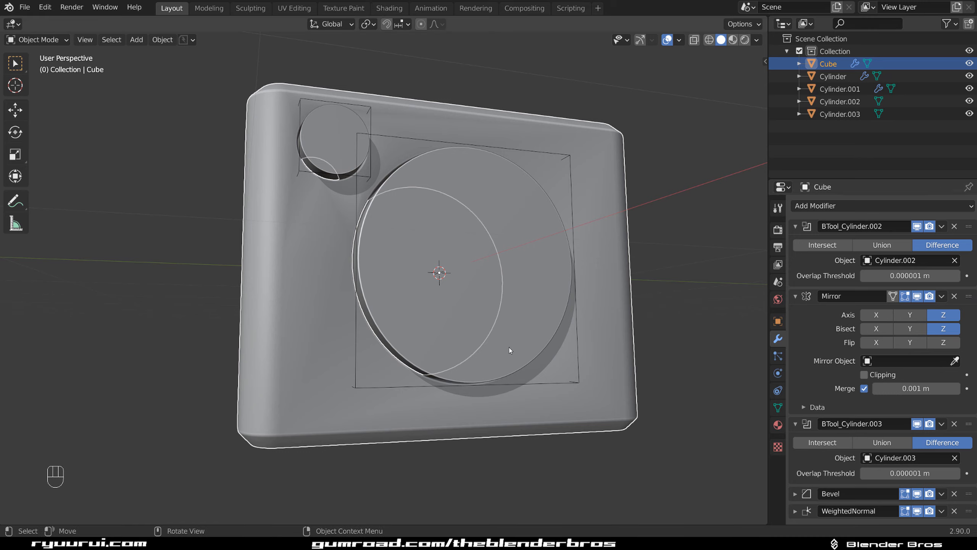
middle_click_drag(506, 353, 529, 334)
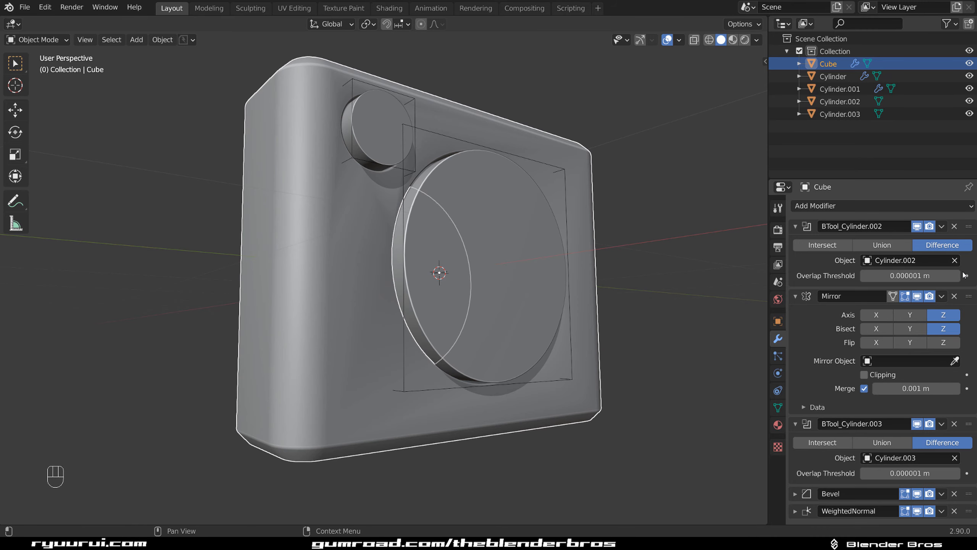
left_click_drag(969, 300, 970, 227)
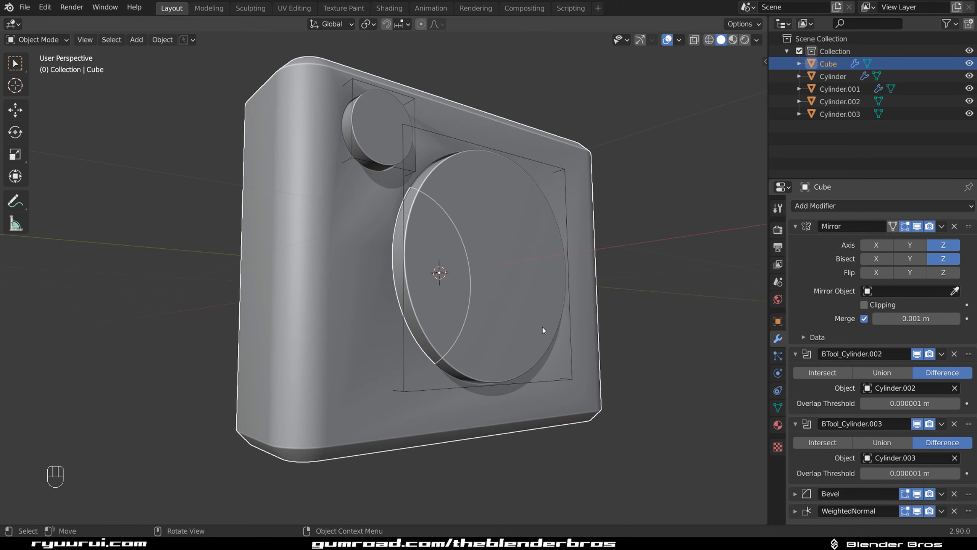
middle_click_drag(542, 331, 381, 215)
scroll(375, 214, "up", 3)
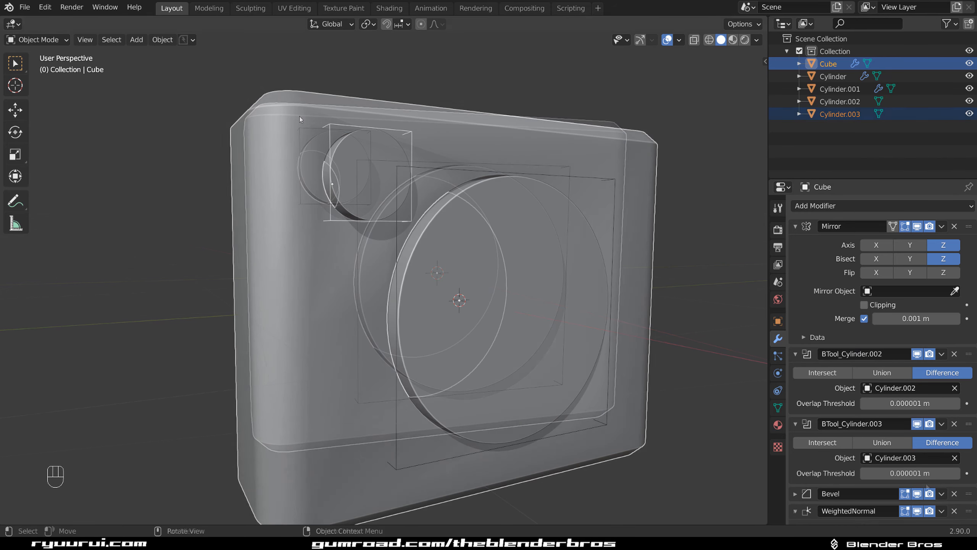
Check that Auto Smooth is enabled on the small cutter cylinder and apply Shade Smooth to it
mouse_move(490, 165)
middle_mouse_down()
mouse_move(377, 157)
mouse_move(481, 160)
middle_mouse_up()
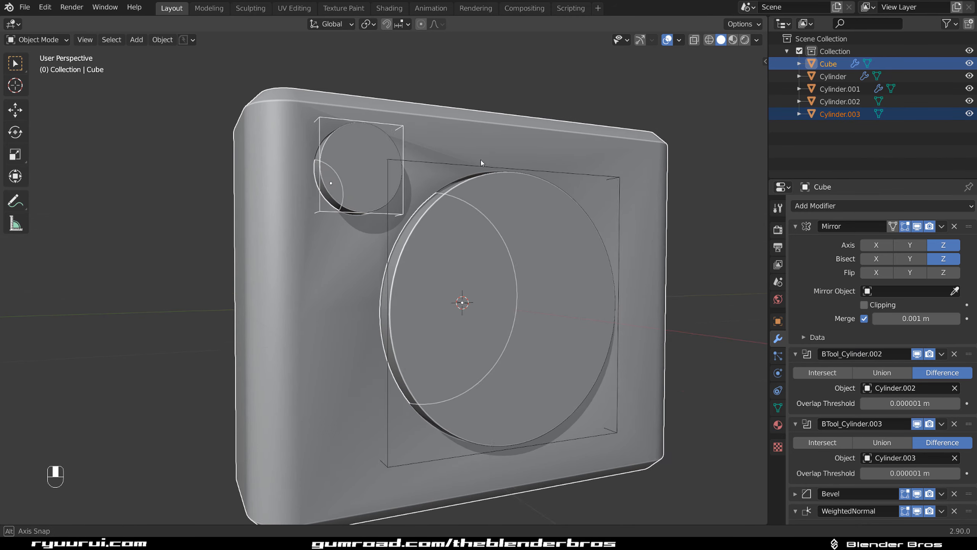
scroll(379, 186, "down", 2)
scroll(383, 184, "up", 2)
middle_click_drag(383, 185, 444, 215)
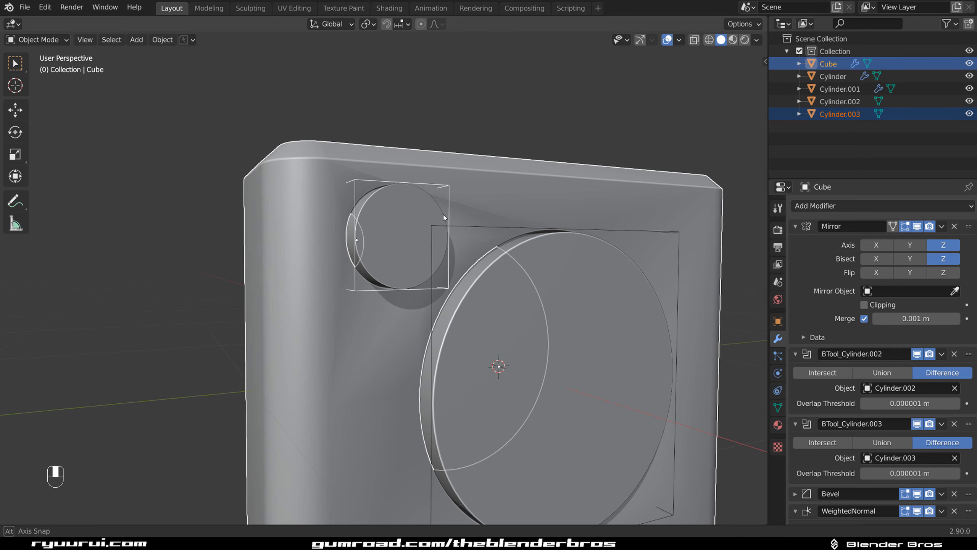
left_click(445, 187)
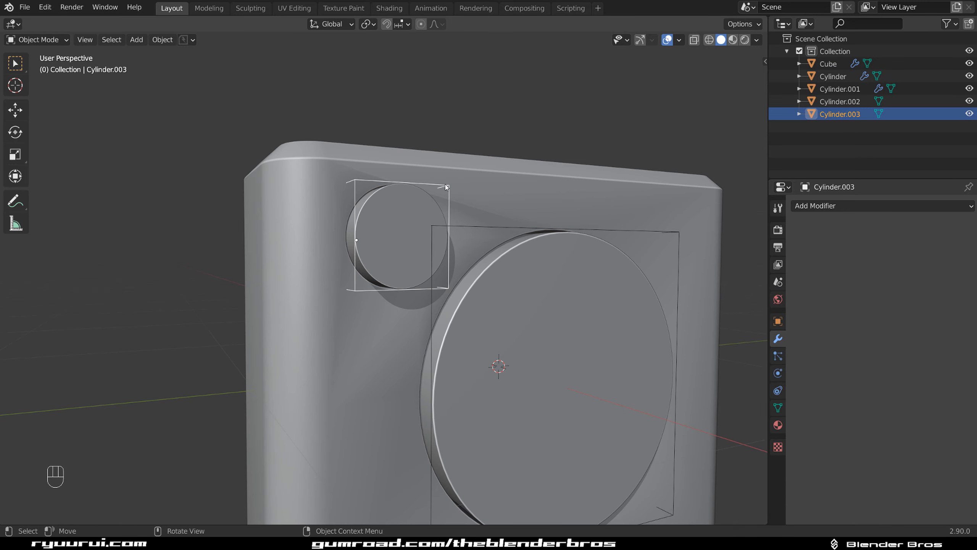
scroll(426, 215, "down", 3)
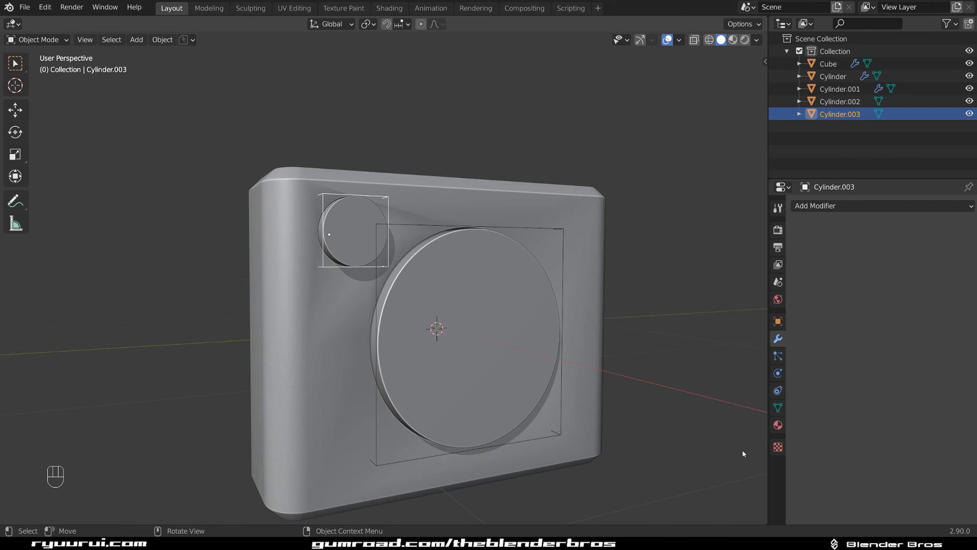
left_click(777, 407)
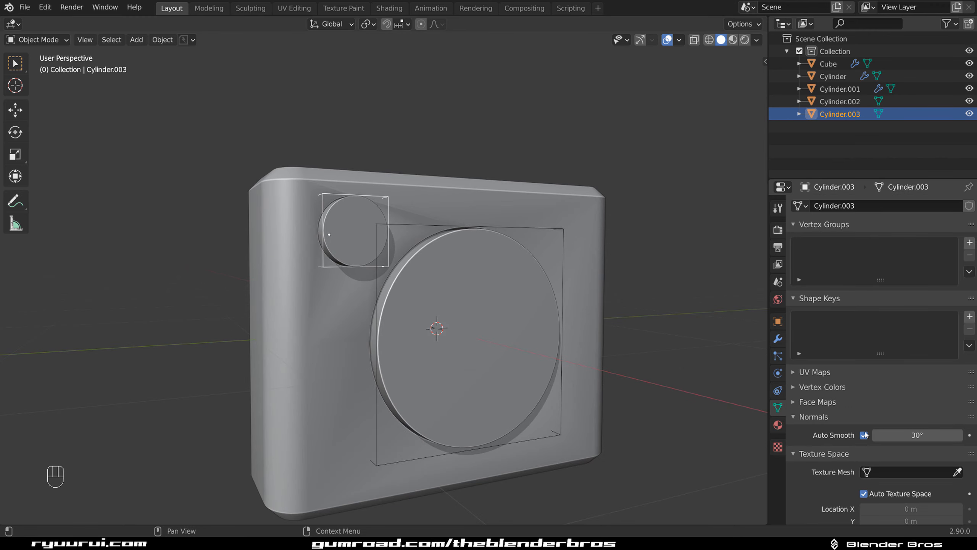
right_click(387, 197)
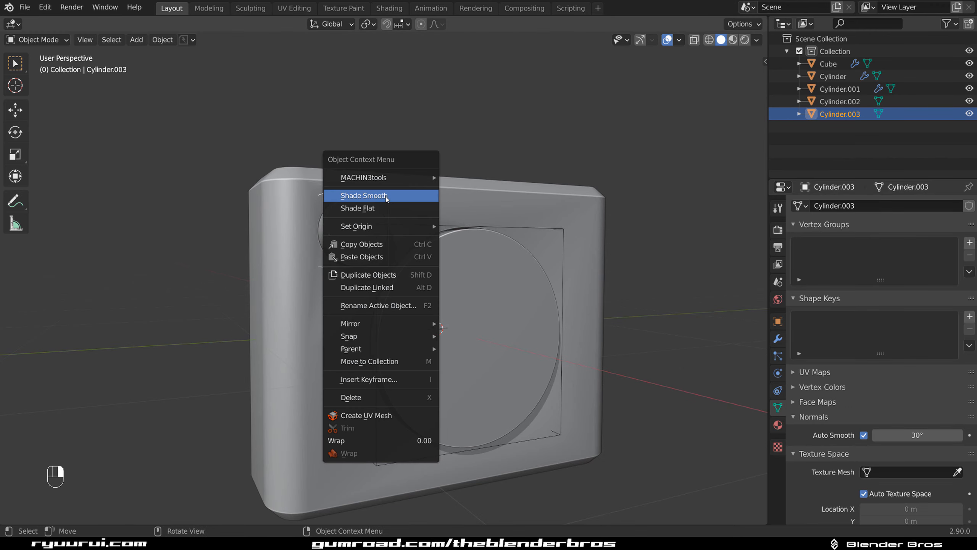
left_click(386, 197)
Enable Auto Smooth at 30° on the box and apply Shade Smooth to it
scroll(384, 190, "up", 4)
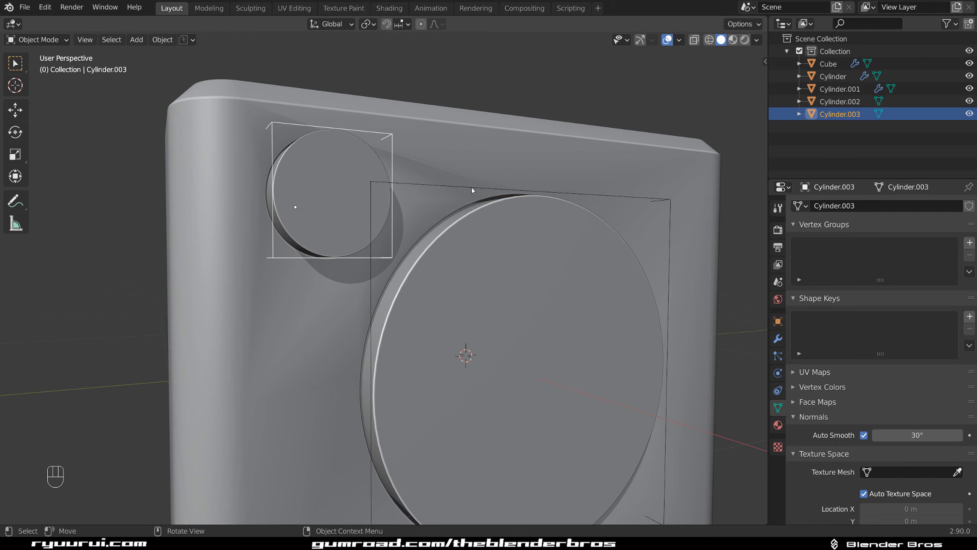
left_click(472, 187)
left_click(451, 163)
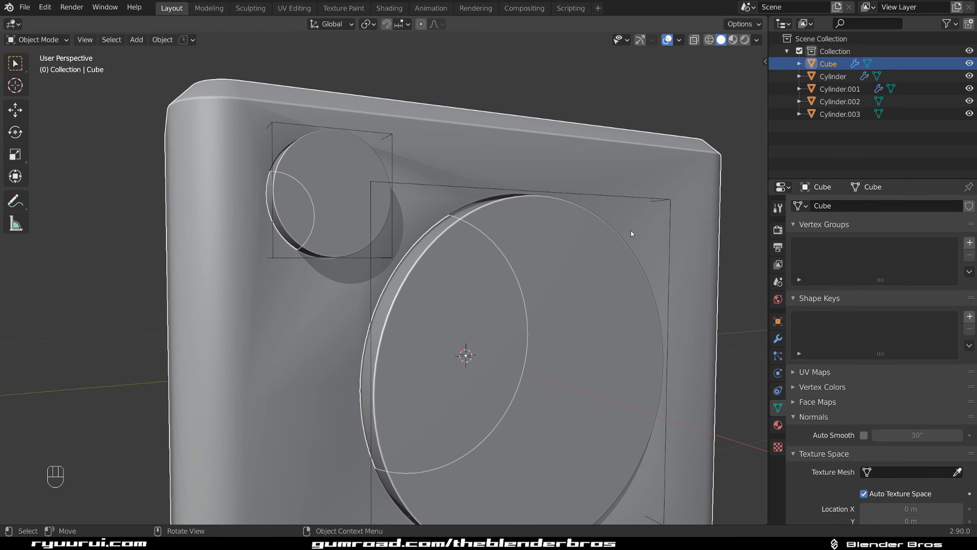
left_click(864, 434)
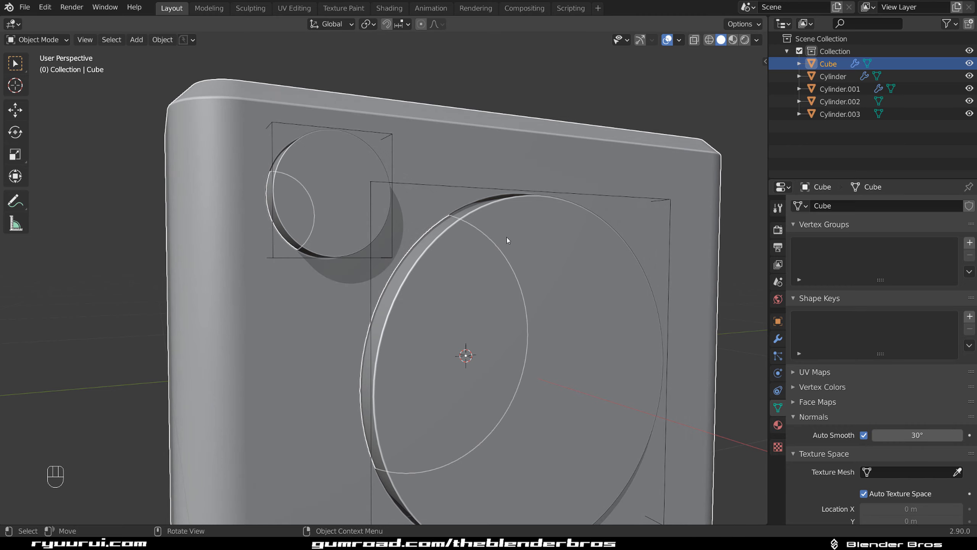
right_click(512, 172)
left_click(511, 170)
scroll(424, 185, "down", 6)
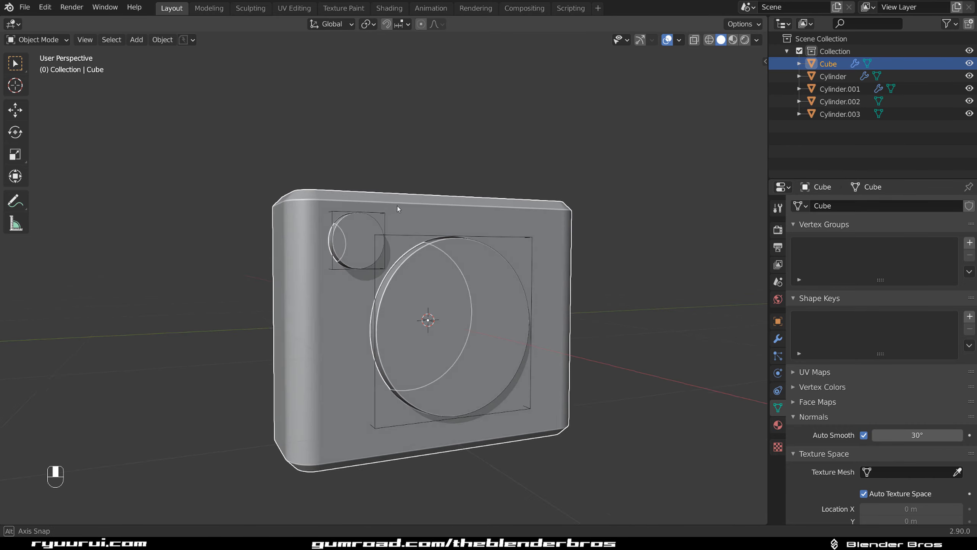
scroll(374, 248, "up", 3)
scroll(374, 248, "up", 2)
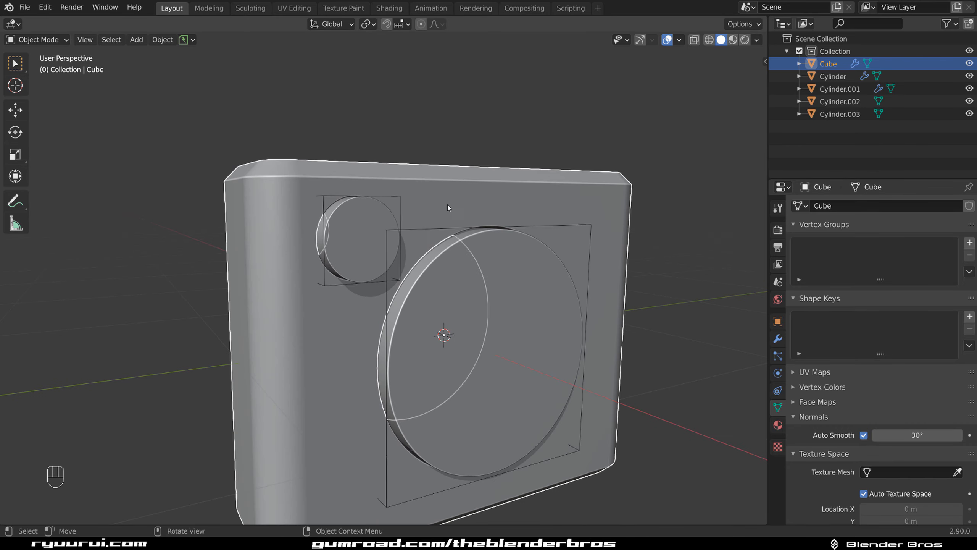
In the right orthographic view, scale the large beveled cylinder up slightly, by about 1.01, to narrow the gap around it
middle_click_drag(416, 227, 510, 215)
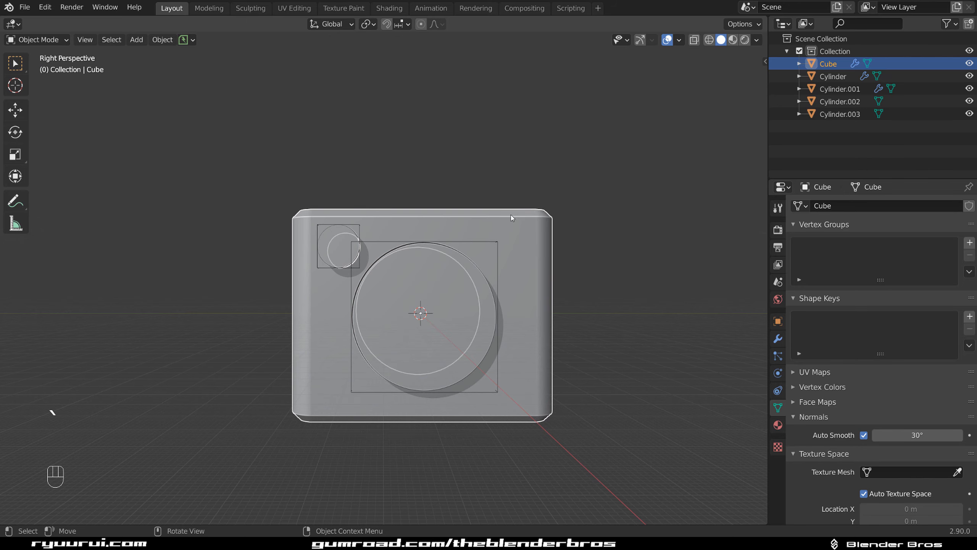
key("KP_5")
middle_click_drag(543, 293, 485, 238, "shift")
scroll(486, 240, "down", 2)
left_click(450, 214)
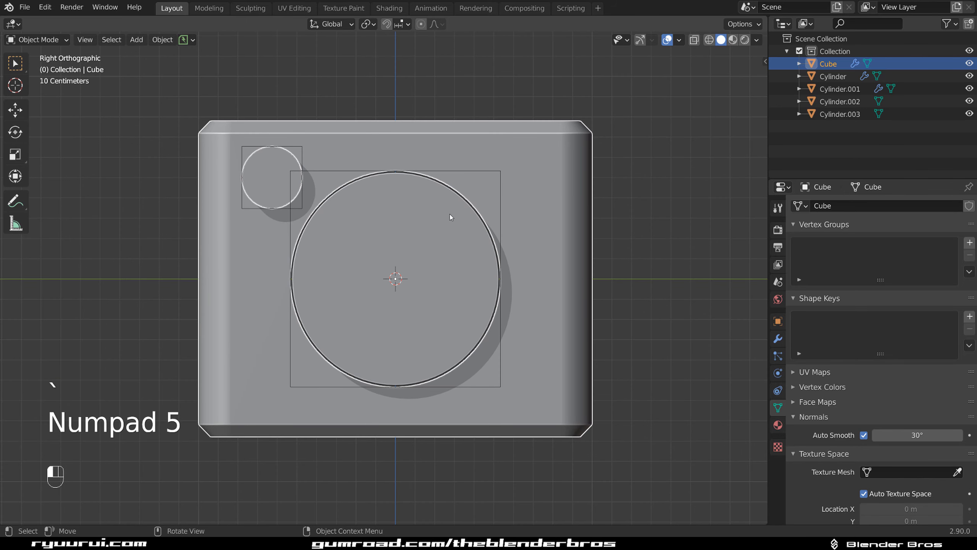
scroll(449, 214, "up", 2)
key("s")
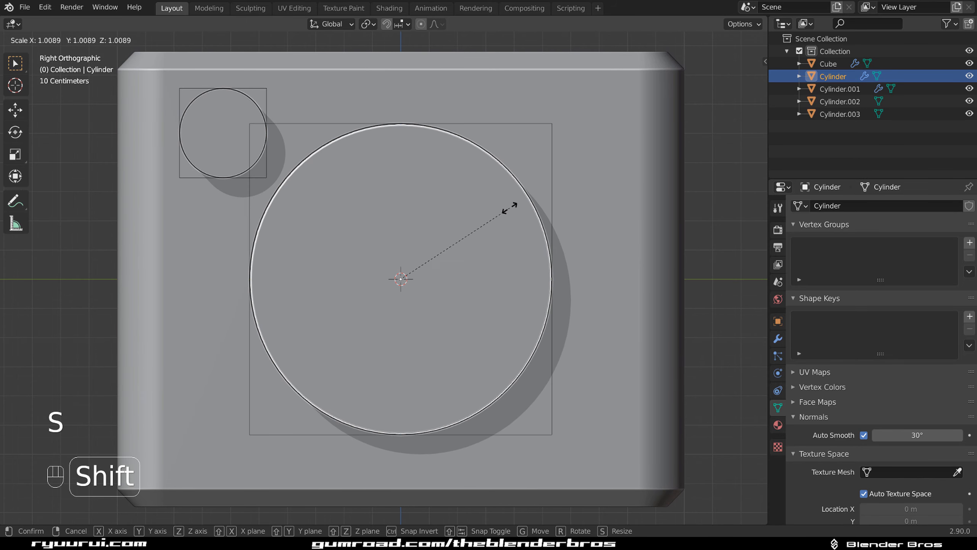
left_click(496, 208)
Scale the small beveled cylinder up slightly to narrow its gap in the box, and return to perspective view
scroll(329, 192, "up", 2)
middle_click_drag(328, 192, 477, 229, "shift")
left_click(468, 199)
key("s")
left_click(515, 223)
key("KP_5")
Select the small cutter cylinder and display its modifier properties
left_click(647, 249)
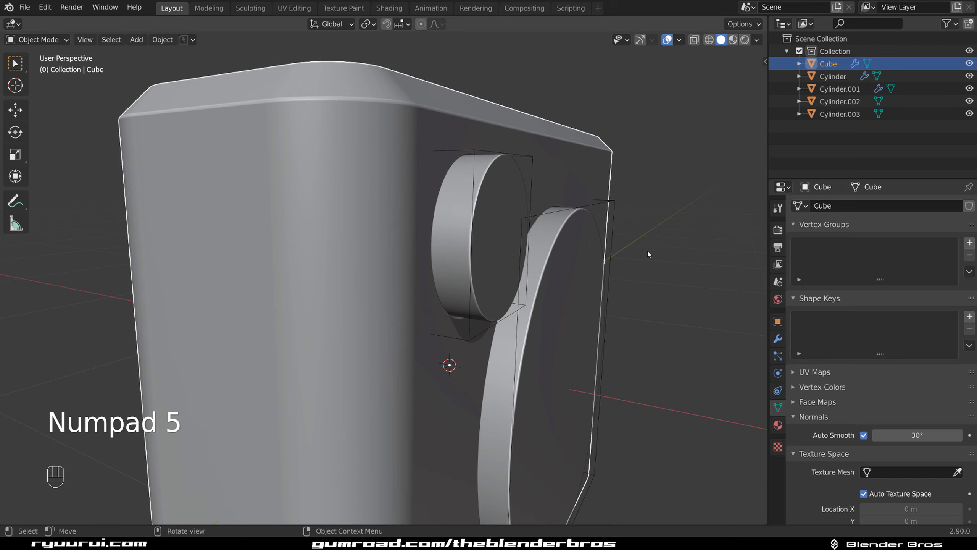
left_click(532, 223)
middle_click_drag(530, 209, 654, 301)
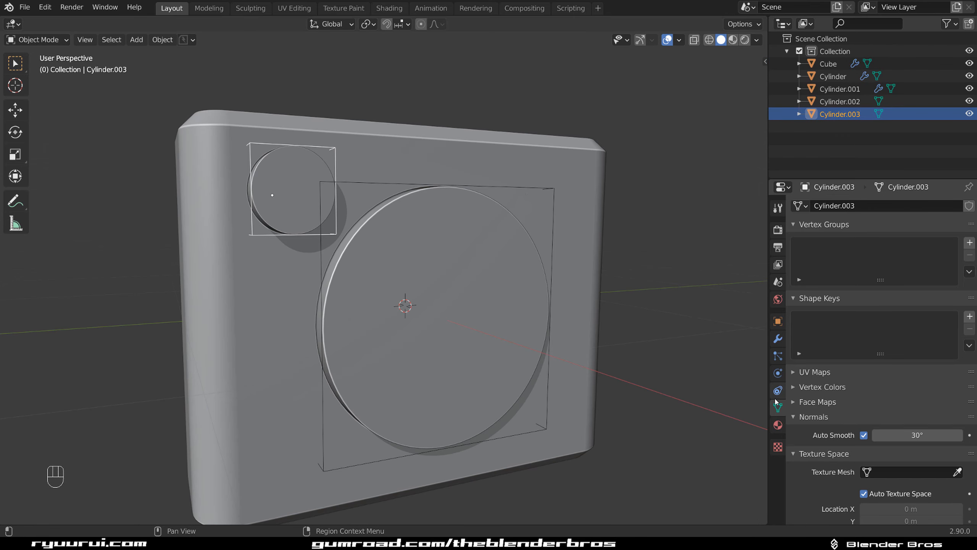
left_click(778, 426)
left_click(777, 340)
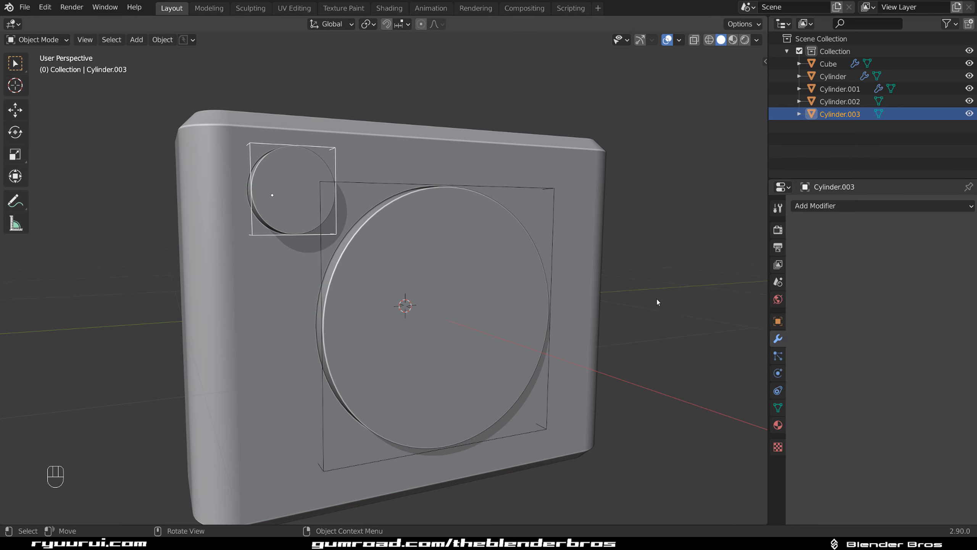
Move the large and small cutter cylinders together into a new collection named cutters
key("KP_5")
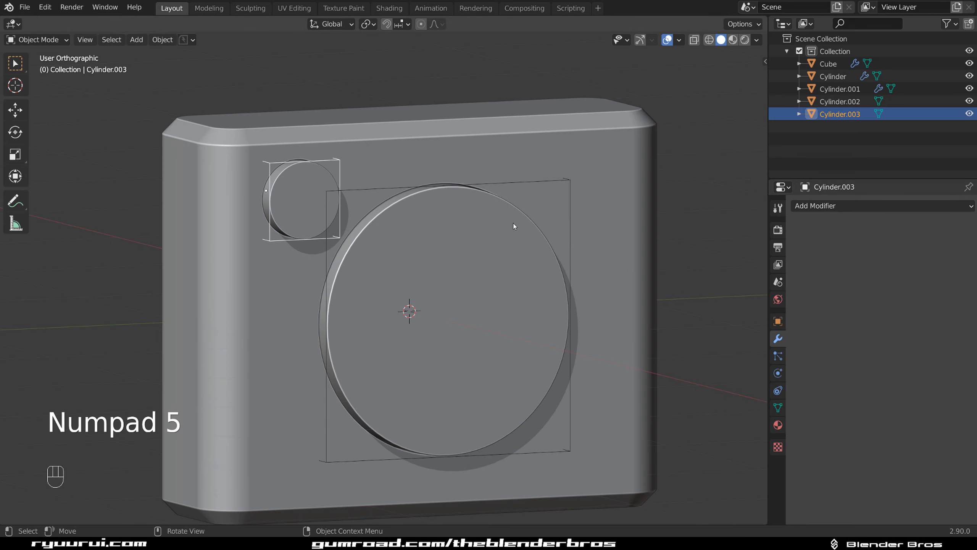
key("KP_5")
left_click(435, 180)
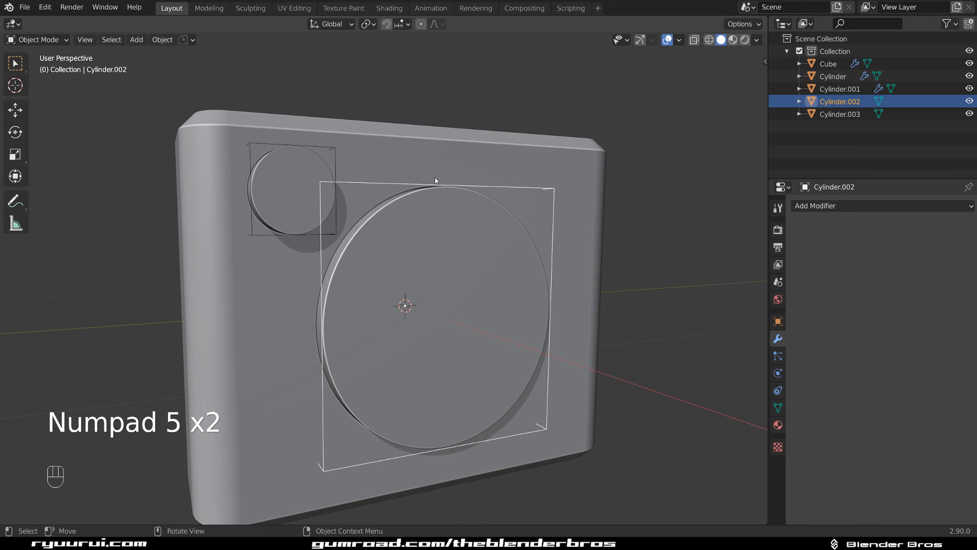
left_click(324, 147, "shift")
scroll(431, 212, "down", 2)
middle_click_drag(491, 247, 456, 239, "shift")
scroll(432, 226, "up", 5)
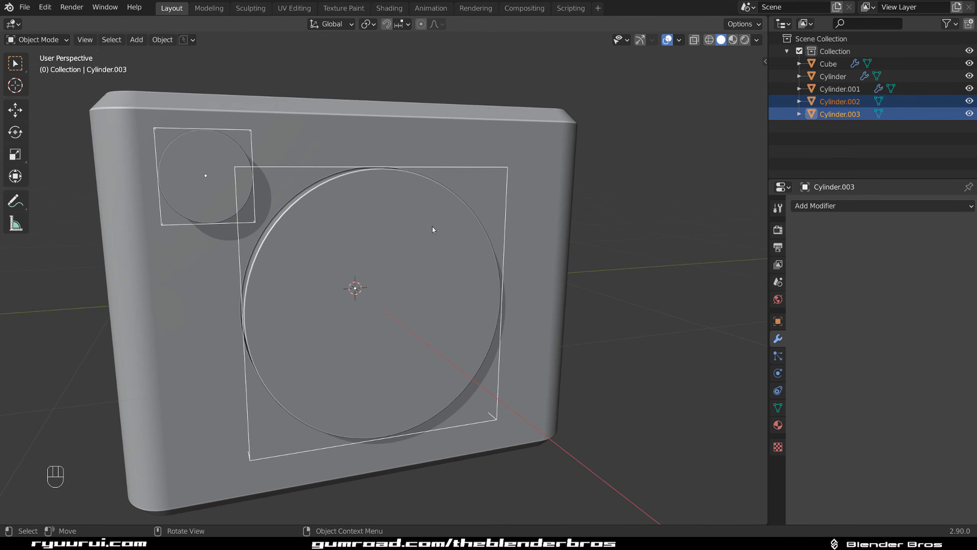
right_click(845, 150)
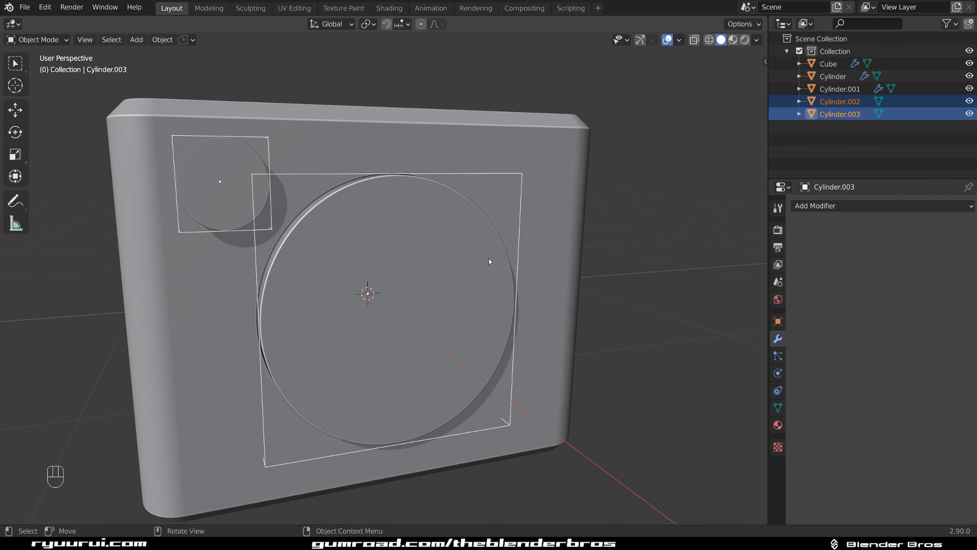
middle_click_drag(428, 209, 423, 219)
scroll(420, 224, "down", 3)
key("m")
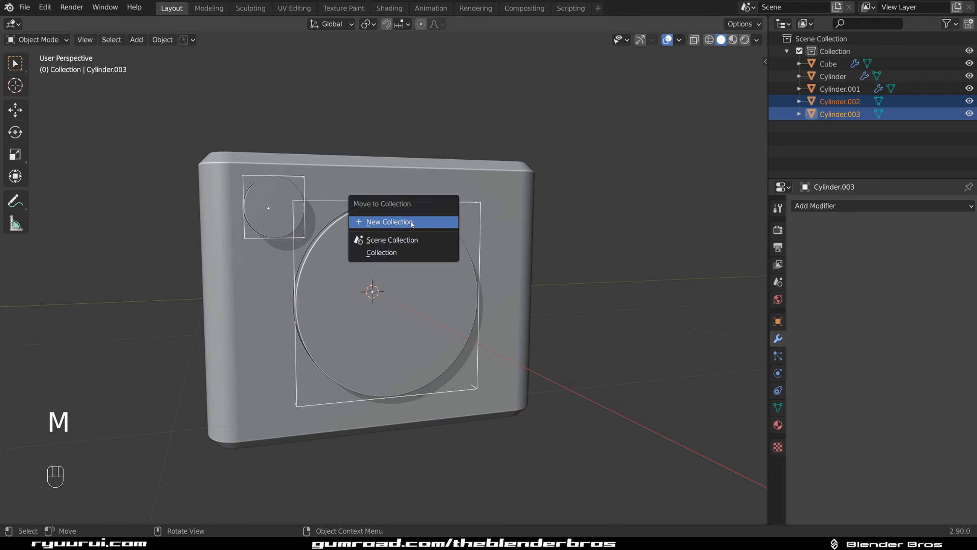
left_click(414, 228)
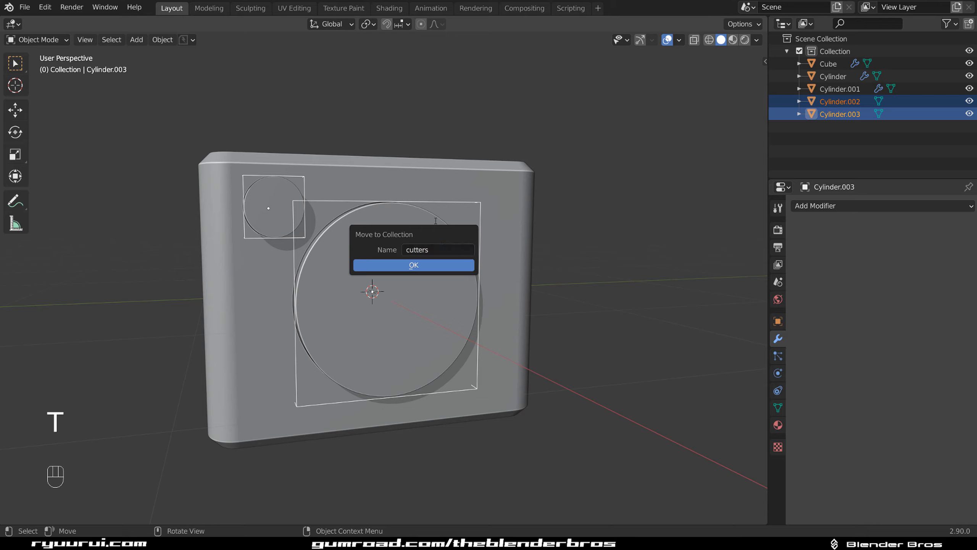
key("Return")
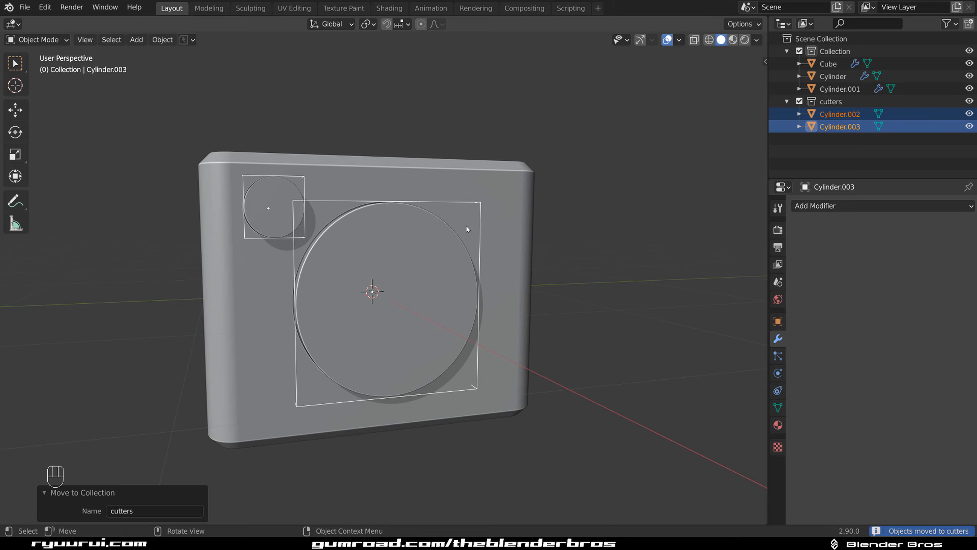
Hide the cutters collection in the viewport and show the render-visibility toggles in the outliner
key("shift+2")
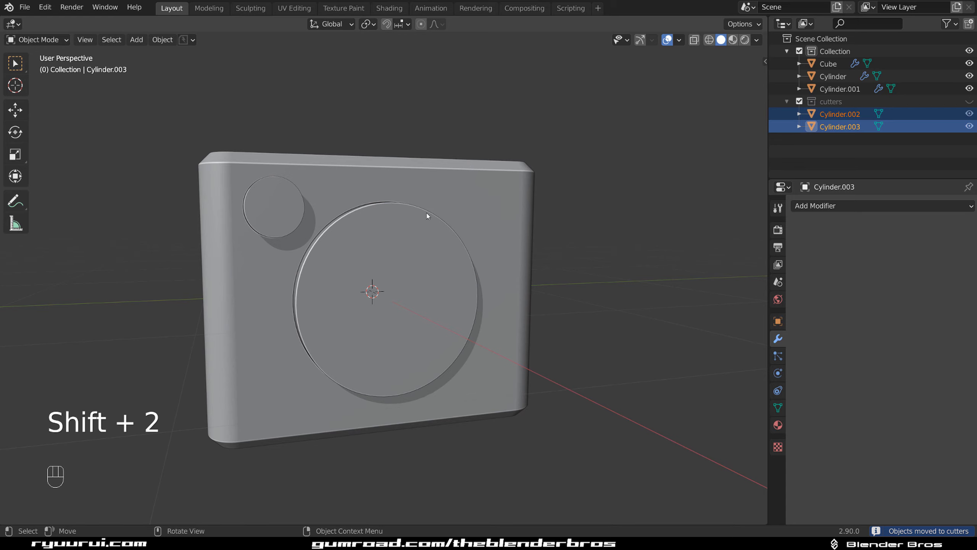
middle_click_drag(427, 215, 500, 215)
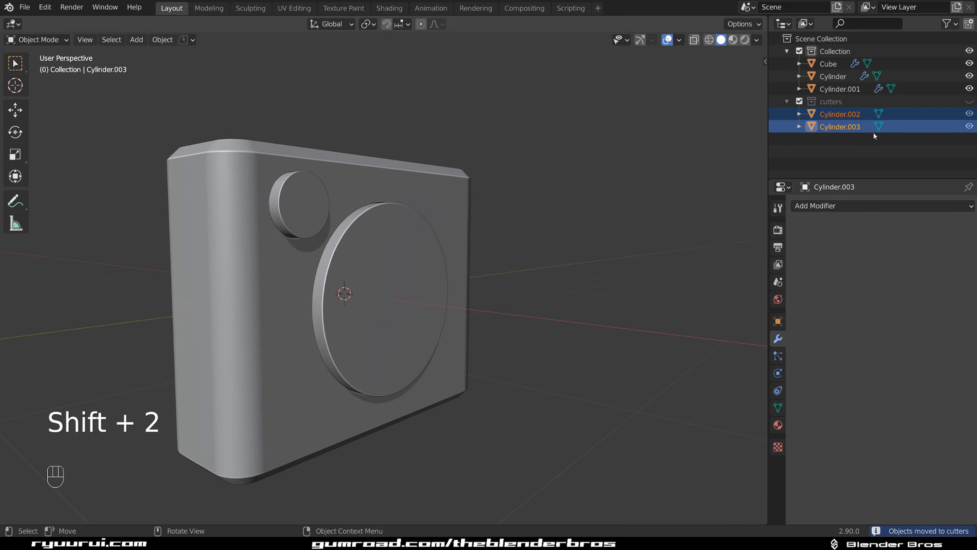
left_click(971, 102)
left_click(970, 102)
middle_click_drag(342, 189, 412, 198, "shift")
middle_click_drag(411, 198, 442, 160)
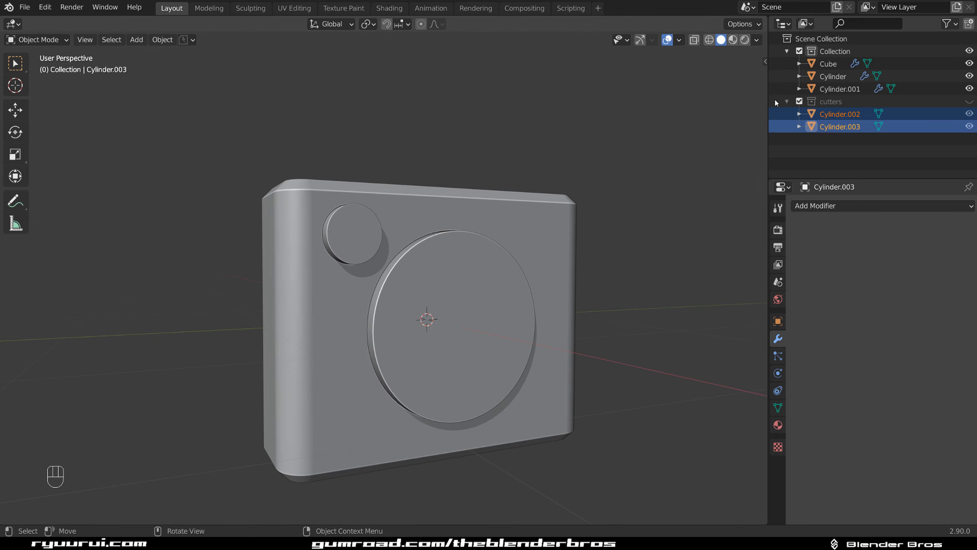
left_click(949, 24)
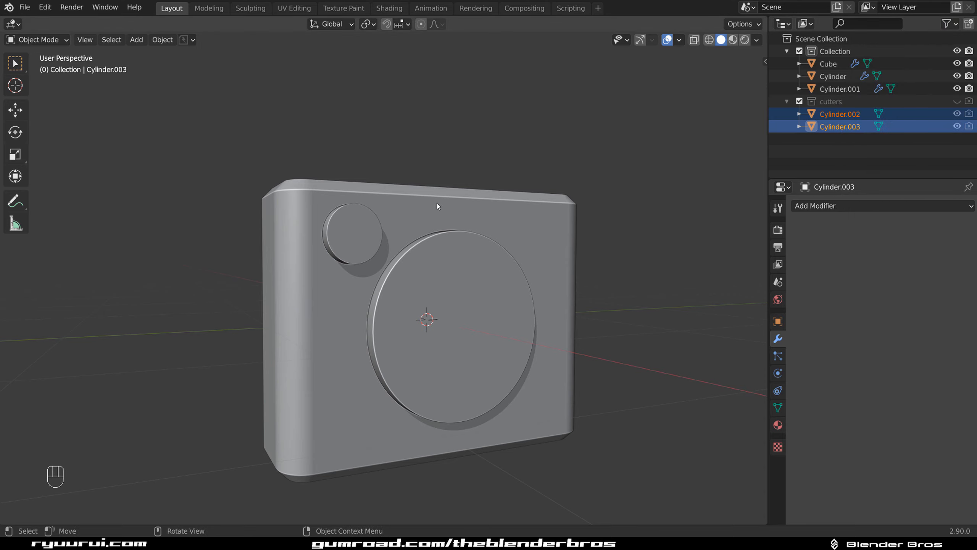
Scale the small beveled cylinder along X by about 0.882 so it protrudes less from the box
scroll(436, 203, "up", 3)
middle_click_drag(440, 198, 475, 181)
scroll(419, 215, "down", 2)
scroll(419, 214, "up", 2)
scroll(474, 182, "down", 5)
middle_click_drag(360, 222, 487, 252)
scroll(330, 224, "up", 3)
left_click(330, 222)
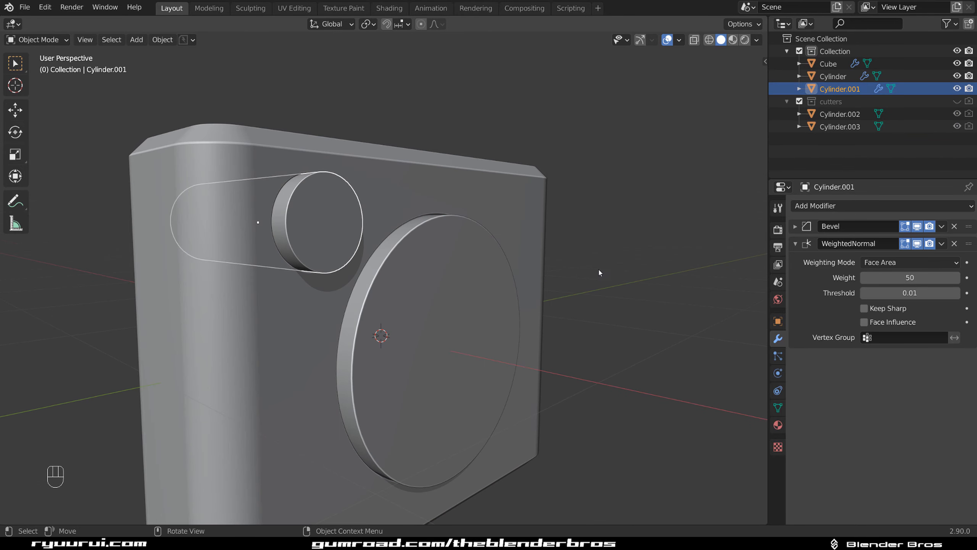
key("s")
key("x")
left_click(563, 250)
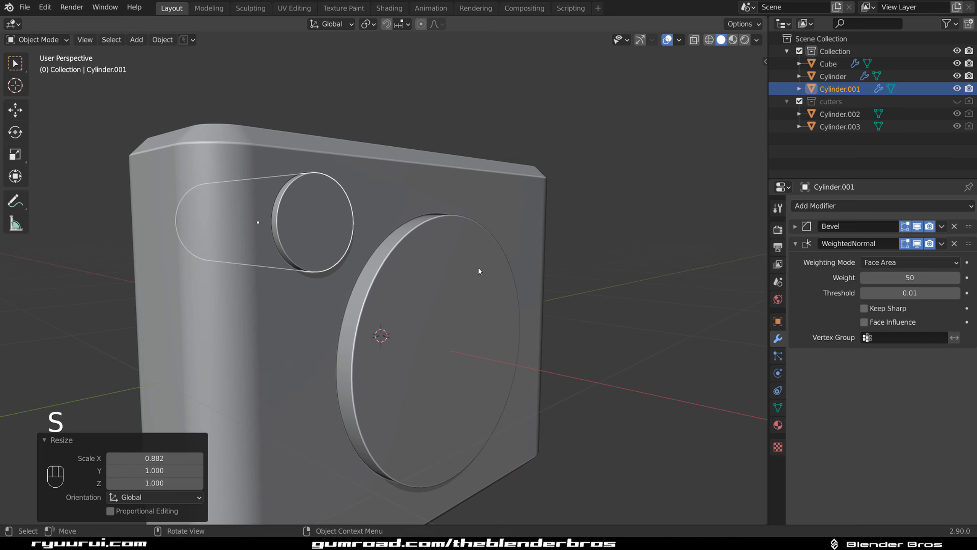
Scale the large beveled cylinder up along X so it protrudes farther from the box
left_click(480, 273)
middle_click_drag(480, 273, 462, 297)
scroll(584, 279, "down", 4)
key("s")
left_click(589, 285)
Bevel the large cylinder's front face with one segment about 0.215 m wide, and return to Object Mode
key("Tab")
left_click(462, 296)
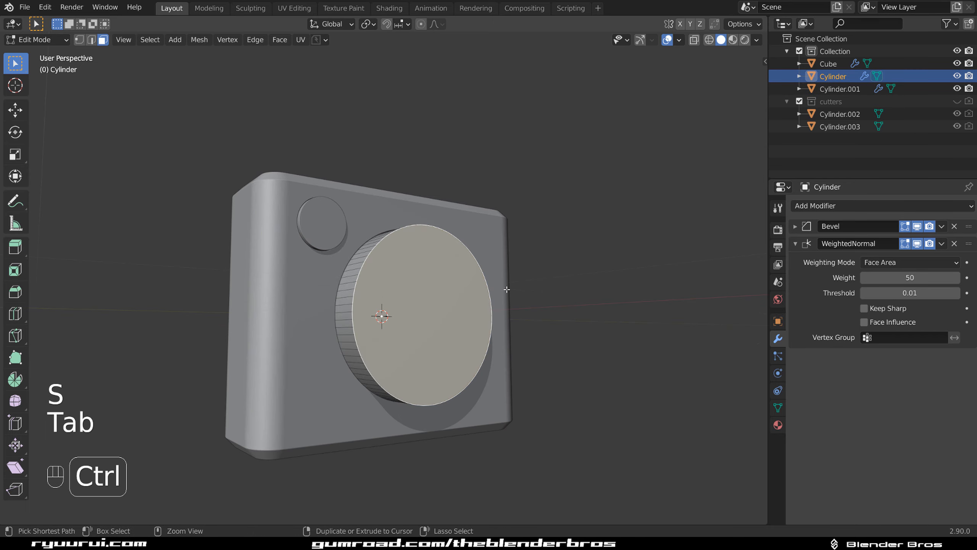
key("ctrl+b")
left_click(526, 292)
middle_click_drag(526, 292, 436, 299)
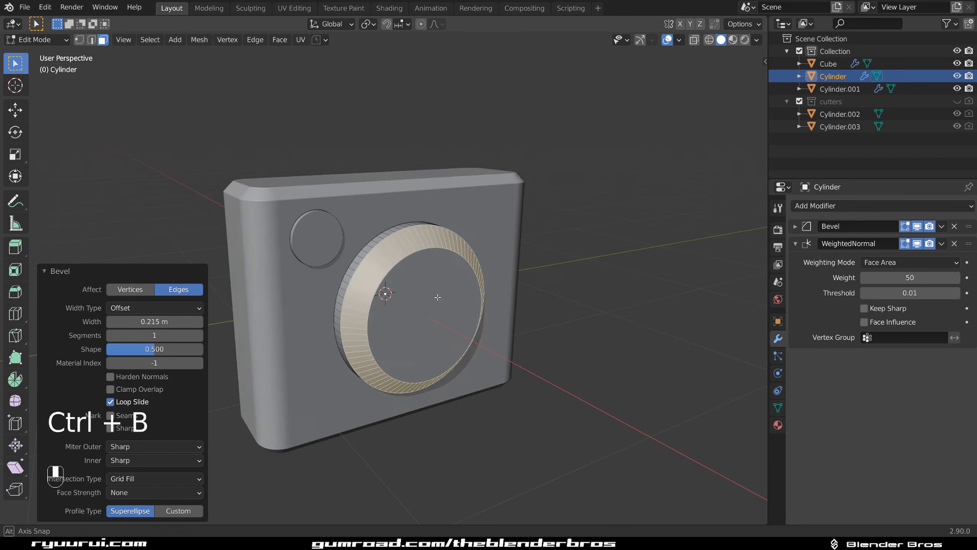
scroll(436, 299, "up", 3)
key("Tab")
Bevel the small cylinder's front face with one segment about 0.0578 m wide, and return to Object Mode
middle_click_drag(346, 235, 369, 246)
middle_click_drag(369, 246, 454, 244, "shift")
left_click(455, 210)
key("Tab")
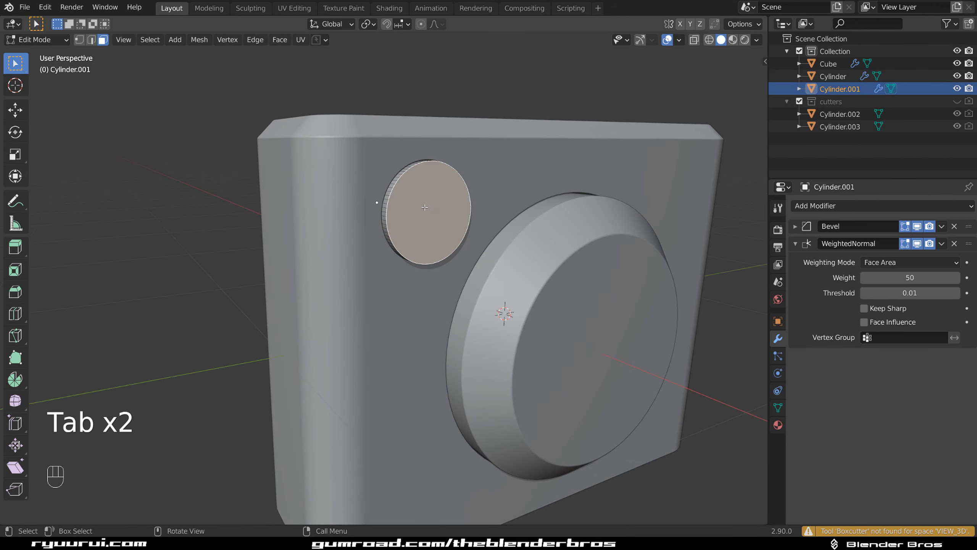
key("ctrl+b")
left_click(478, 226)
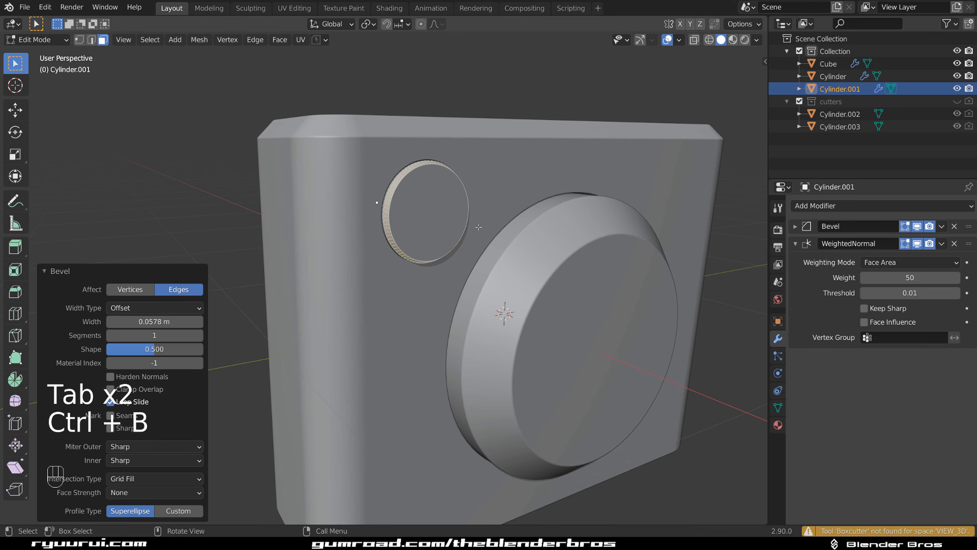
key("Tab")
Deselect everything and examine the model from the side, ending in a framed right orthographic view
scroll(466, 144, "down", 4)
middle_click_drag(466, 144, 444, 162)
left_click(450, 193)
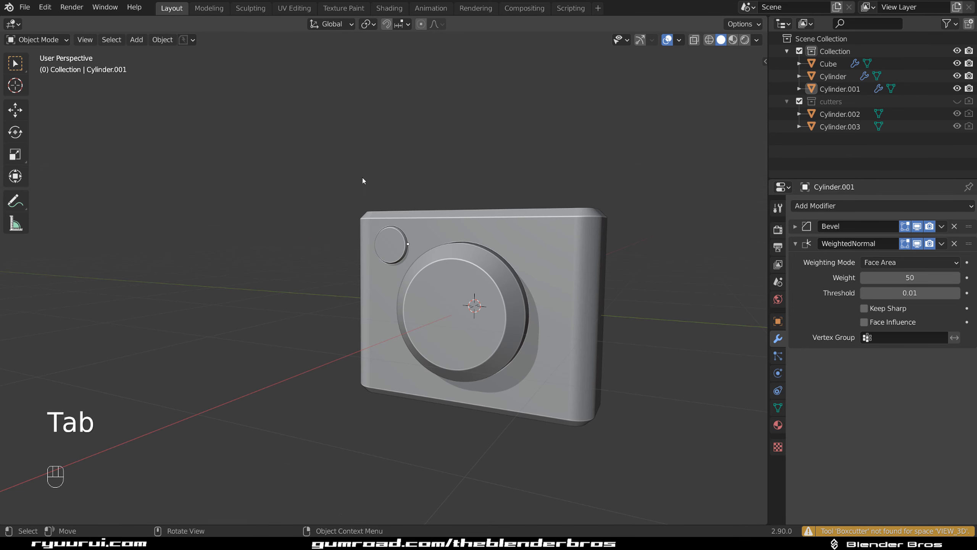
key("KP_5")
key("grave")
key("grave")
key("KP_5")
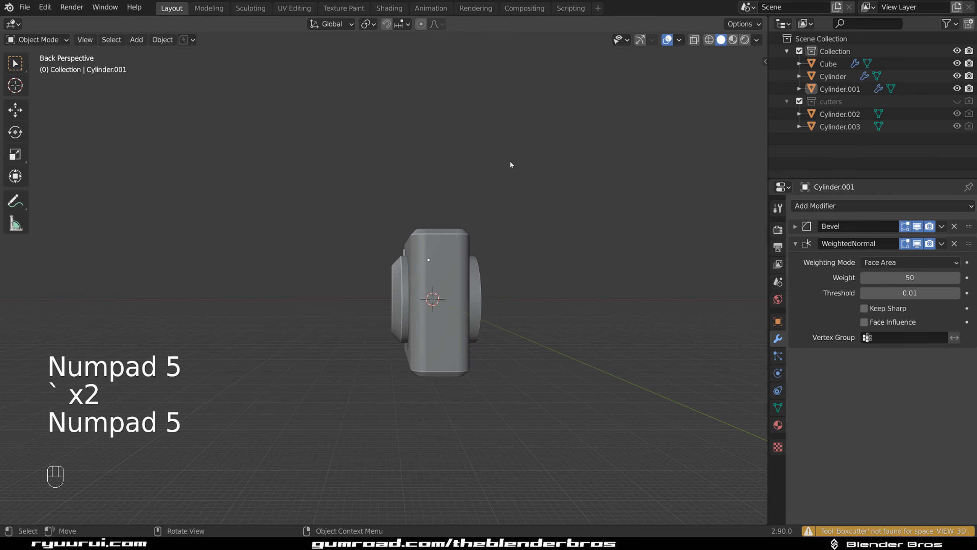
key("grave")
key("KP_5")
key("grave")
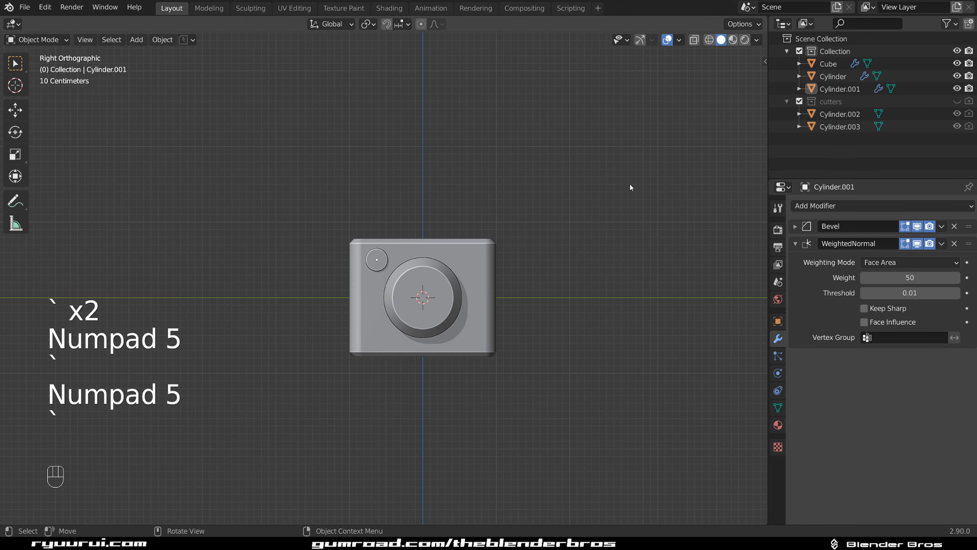
key("KP_5")
key("KP_5")
key("KP_5")
scroll(539, 212, "up", 3)
middle_click_drag(490, 237, 395, 205, "shift")
scroll(444, 308, "up", 2)
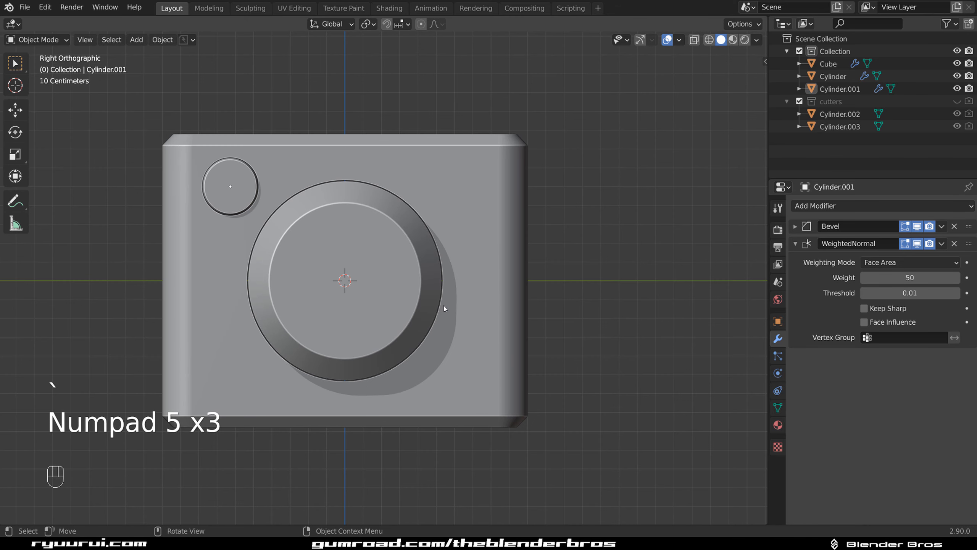
Add a 2 m cube and move it about 0.725 m in Y and 1.512 m in Z, over the box's upper corner
left_click(469, 182)
scroll(534, 245, "down", 2)
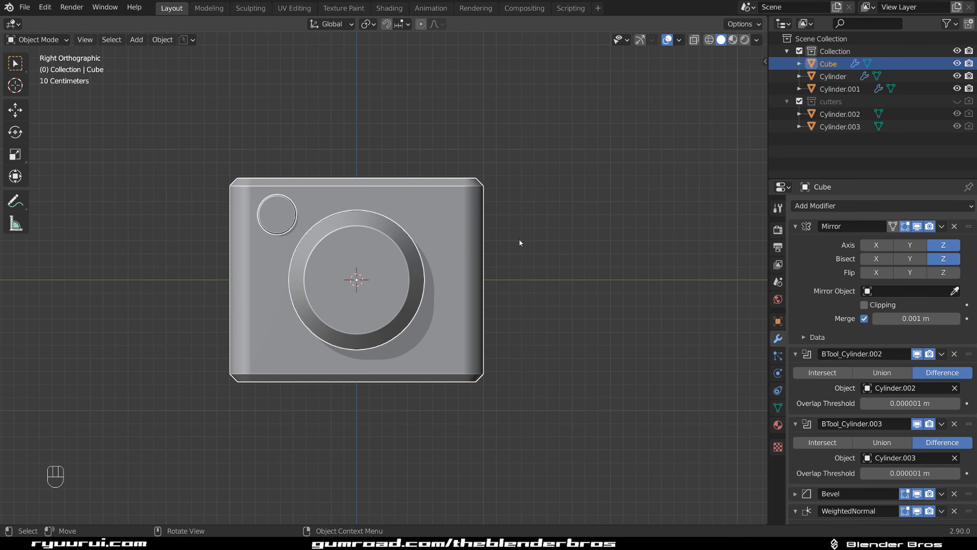
key("shift+a")
mouse_move(548, 259)
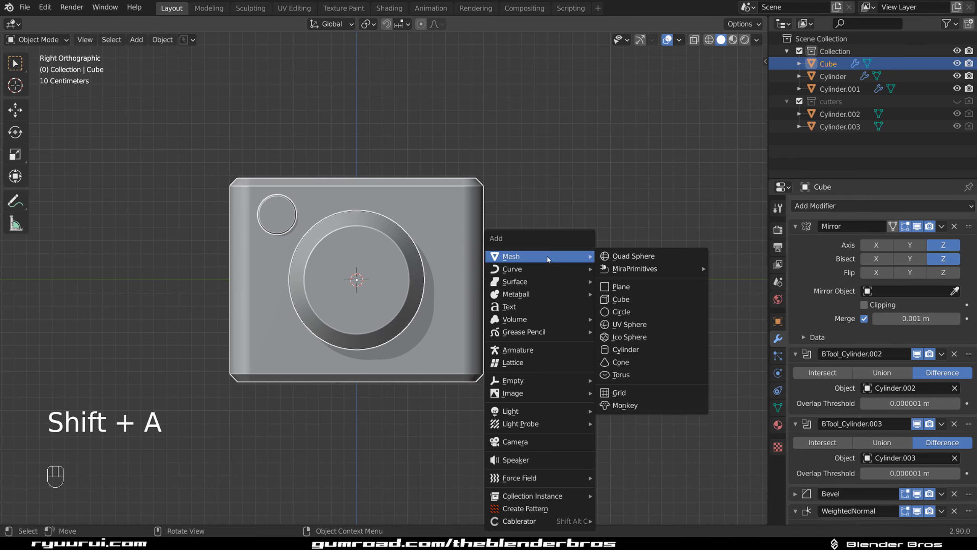
left_click(620, 299)
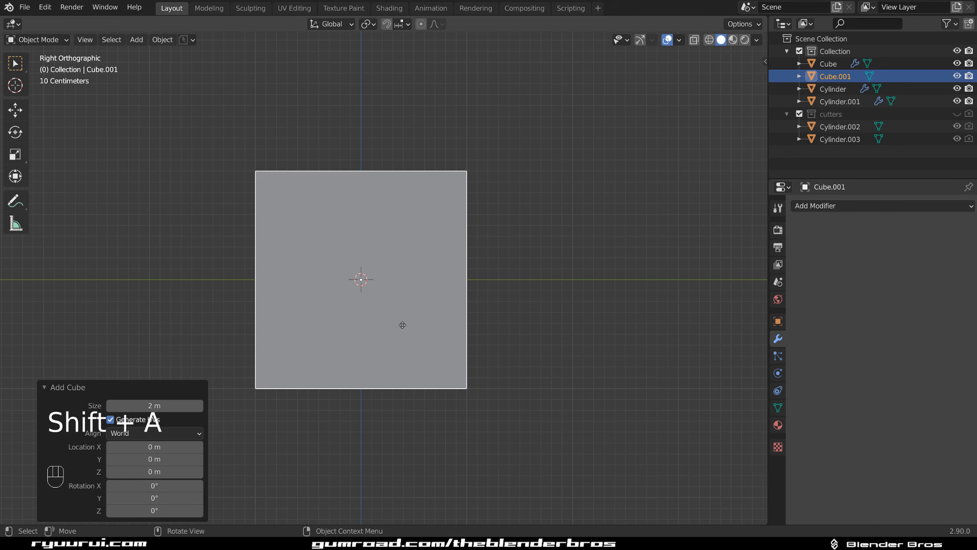
key("g")
left_click(479, 165)
scroll(551, 179, "down", 3)
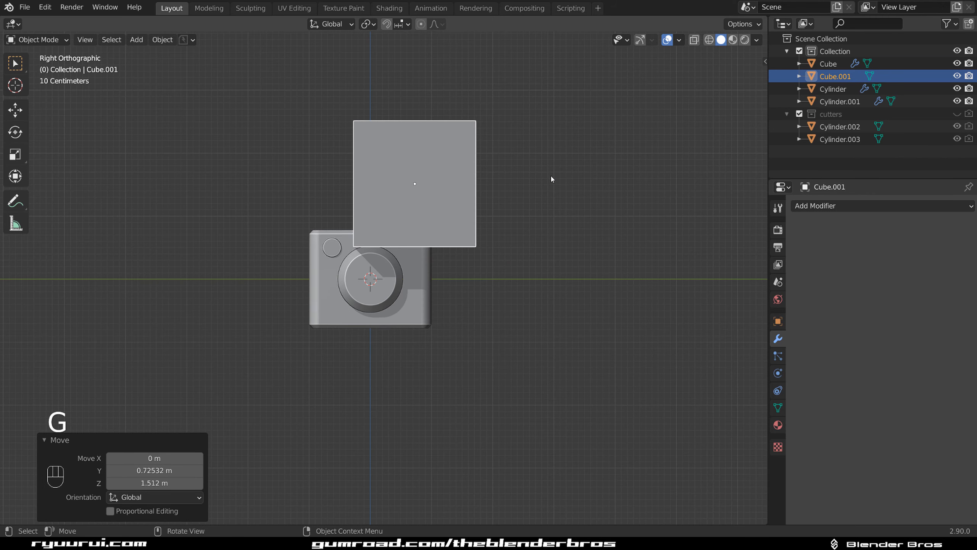
scroll(538, 174, "up", 1)
middle_click_drag(524, 170, 520, 229, "shift")
key("r")
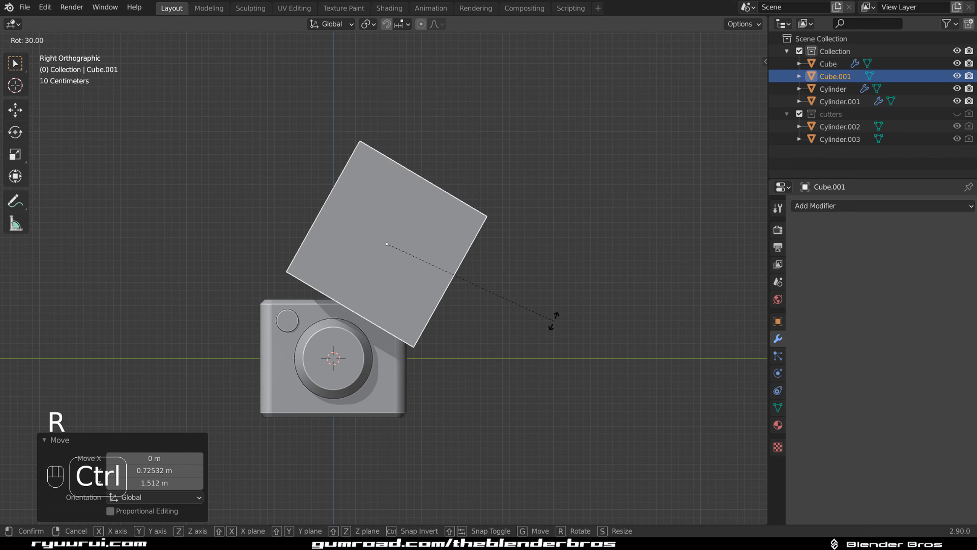
left_click(544, 335)
middle_click_drag(485, 316, 478, 273, "shift")
scroll(468, 274, "up", 1)
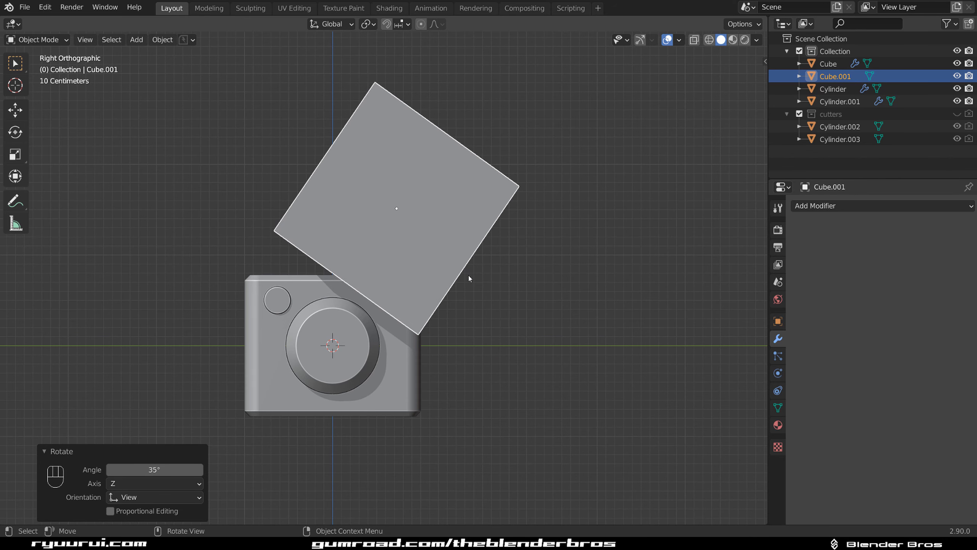
key("alt+r")
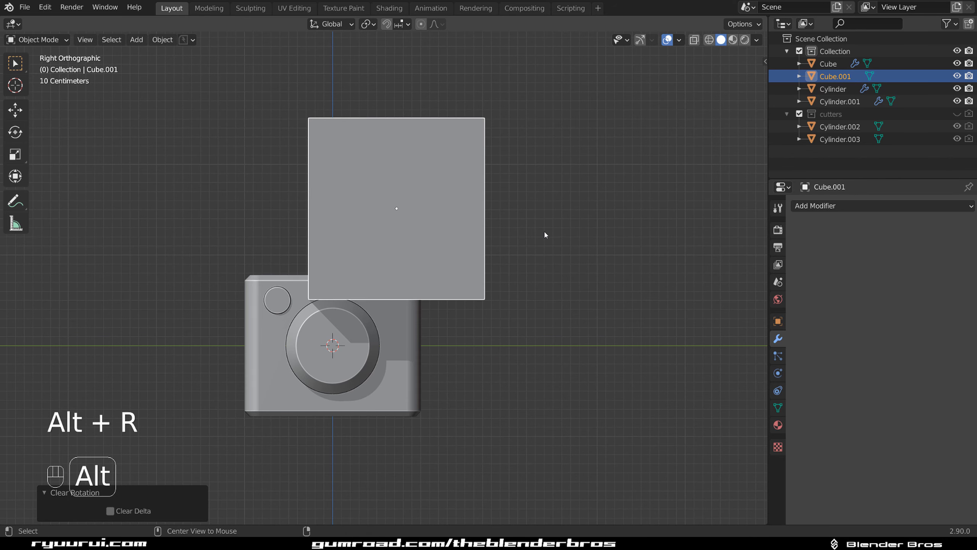
Rotate the cube 35° and move it about 0.416 m in Y and -0.277 m in Z across the box's corner
key("r")
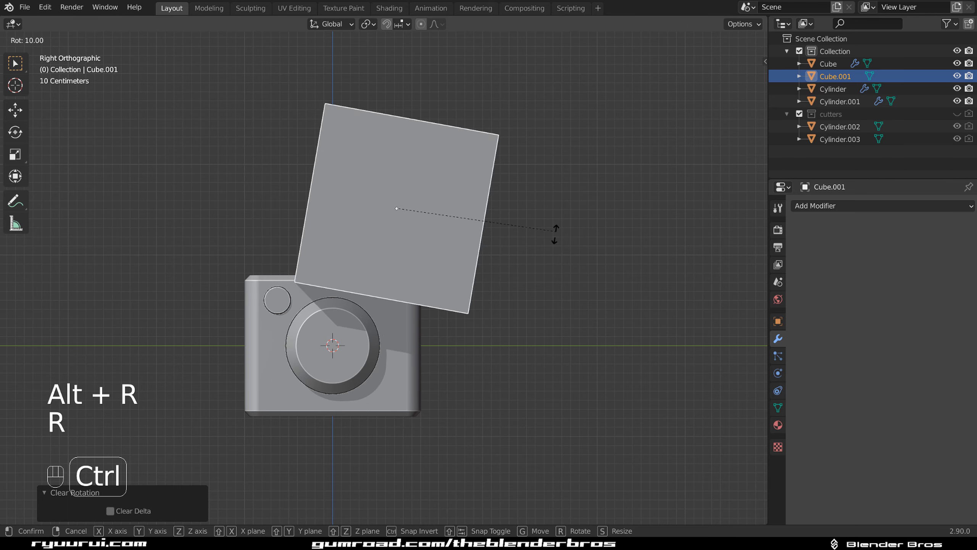
left_click(524, 301)
key("g")
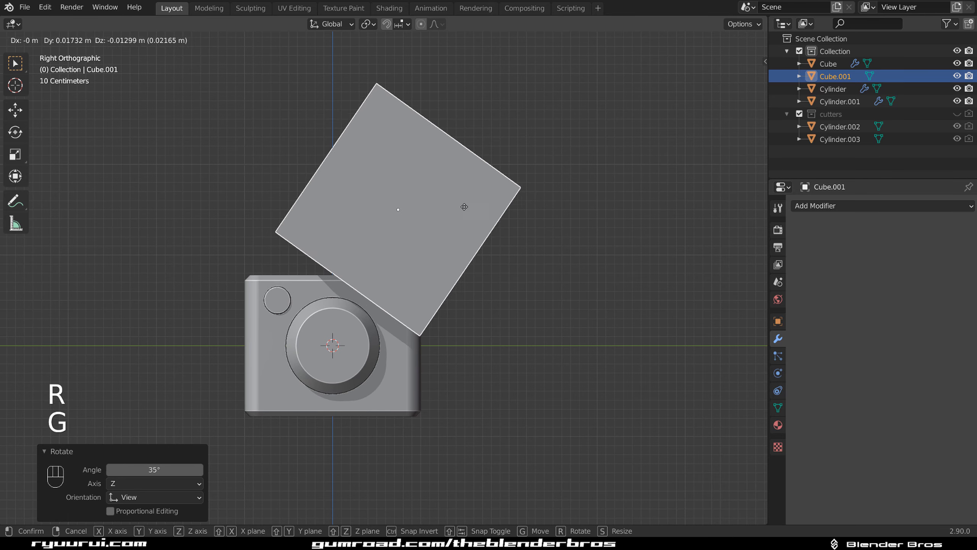
left_click(483, 212)
scroll(467, 224, "up", 2)
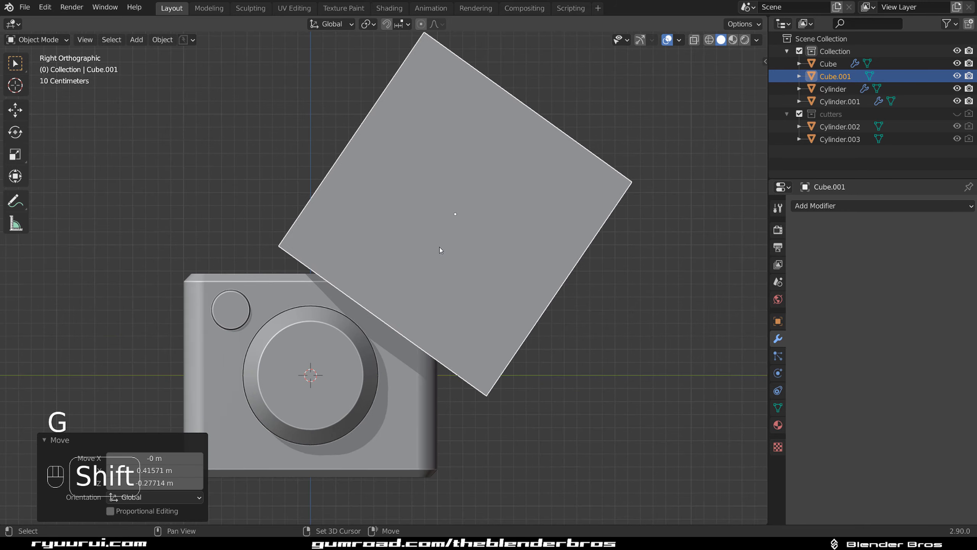
Subtract the rotated cube from the box with a Boolean Difference to cut its upper corner diagonally
middle_click_drag(323, 290, 386, 222, "shift")
left_click(386, 221, "shift")
key("ctrl+KP_Subtract")
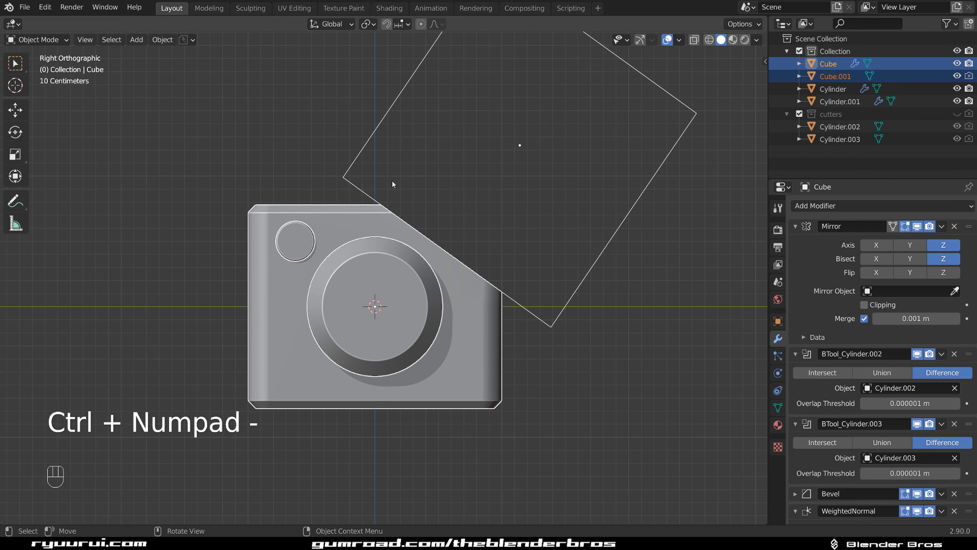
middle_click_drag(619, 152, 475, 203)
key("KP_3")
scroll(452, 249, "down", 1)
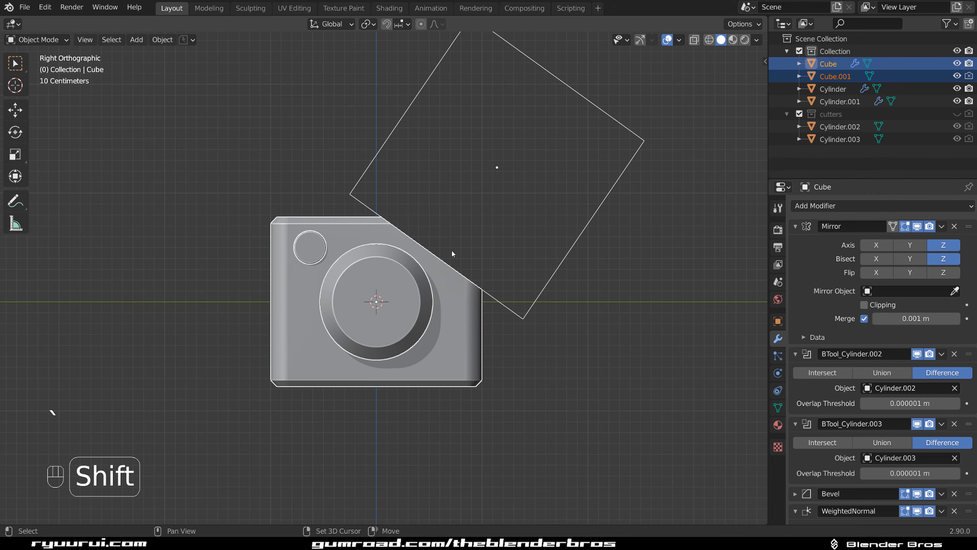
middle_click_drag(451, 249, 438, 164, "shift")
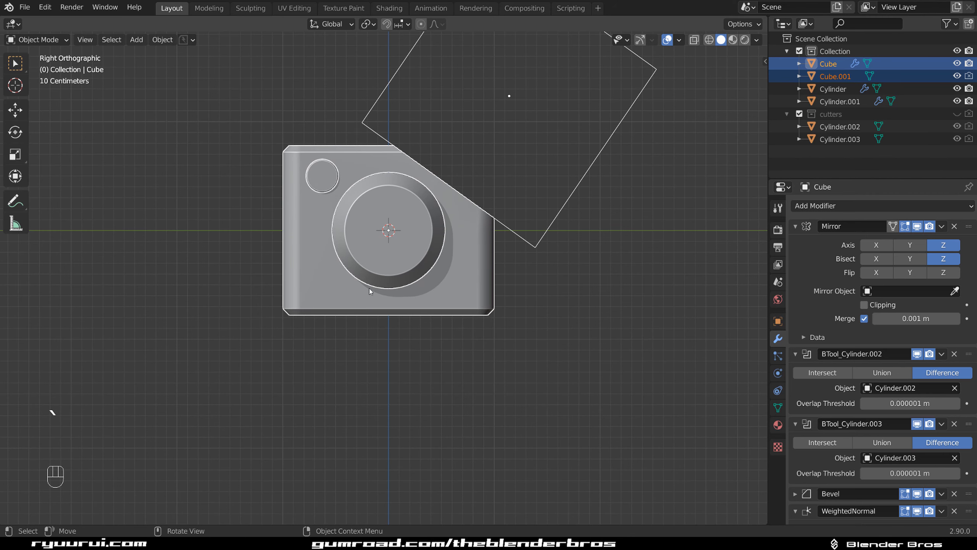
scroll(343, 309, "up", 1)
mouse_move(363, 269)
middle_mouse_down("shift")
mouse_move(346, 298)
mouse_move(362, 255)
middle_mouse_up("shift")
scroll(362, 254, "down", 1)
middle_click_drag(319, 401, 373, 344, "shift")
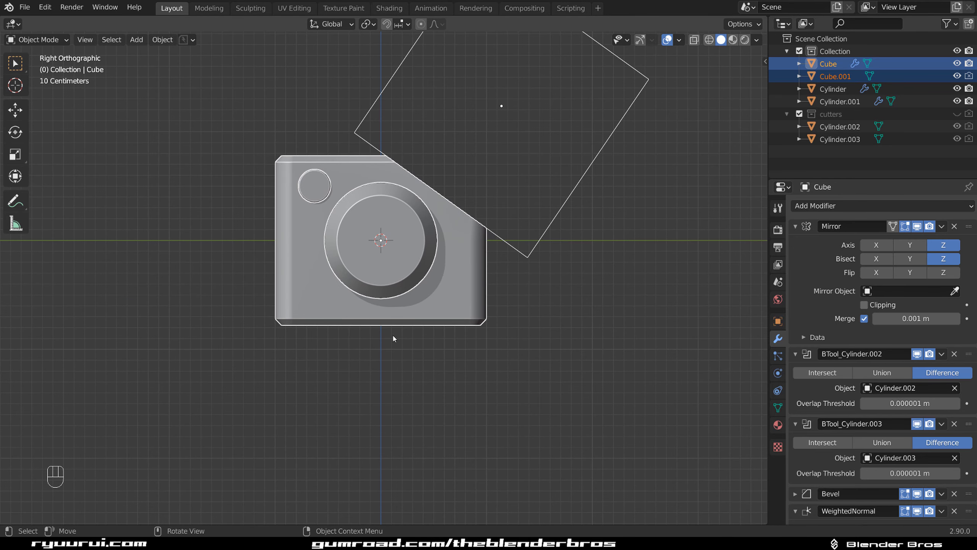
Duplicate the diagonal cutter cube, move the copy about -1.31 m in Y and -3.092 m in Z, and clear its rotation
scroll(392, 336, "down", 2)
left_click(533, 192)
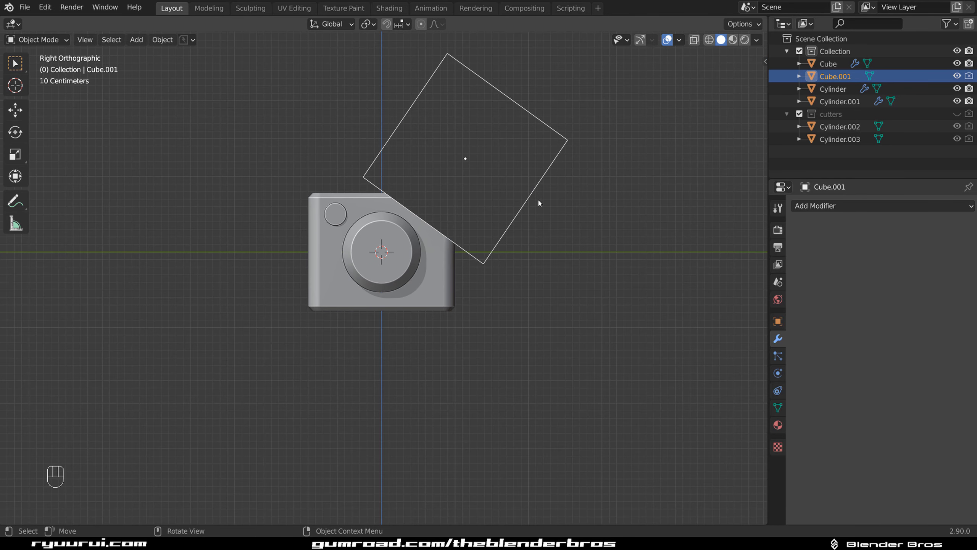
key("shift+d")
left_click(435, 410)
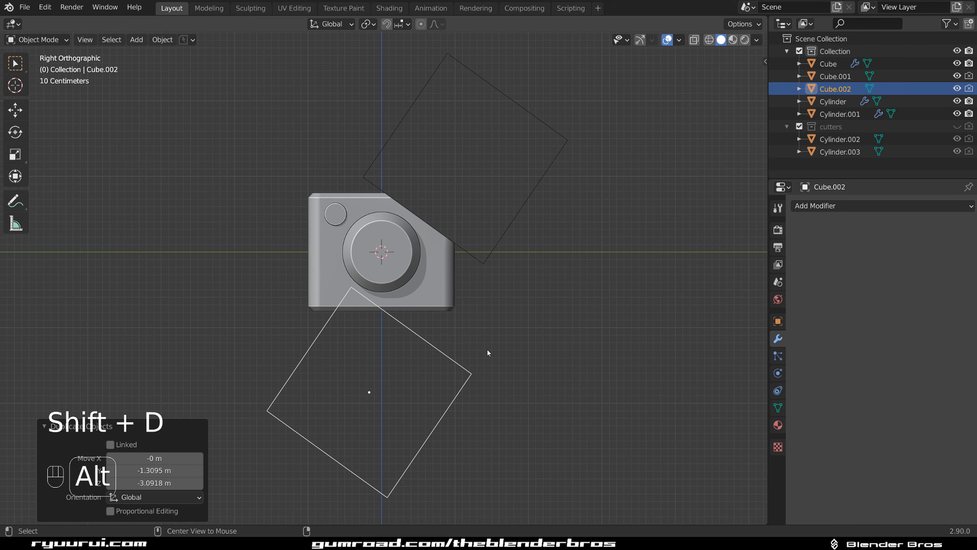
key("alt+r")
scroll(467, 366, "up", 2)
middle_click_drag(446, 364, 466, 322, "shift")
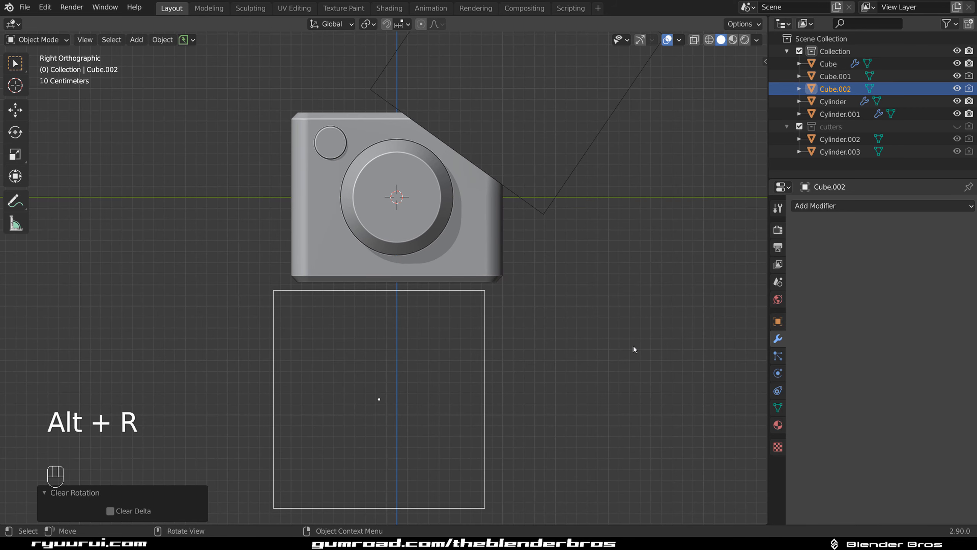
Snap the duplicated cube to the 3D cursor and move it about -1.702 m in Z, to the underside of the box
scroll(537, 349, "down", 2)
key("shift+s")
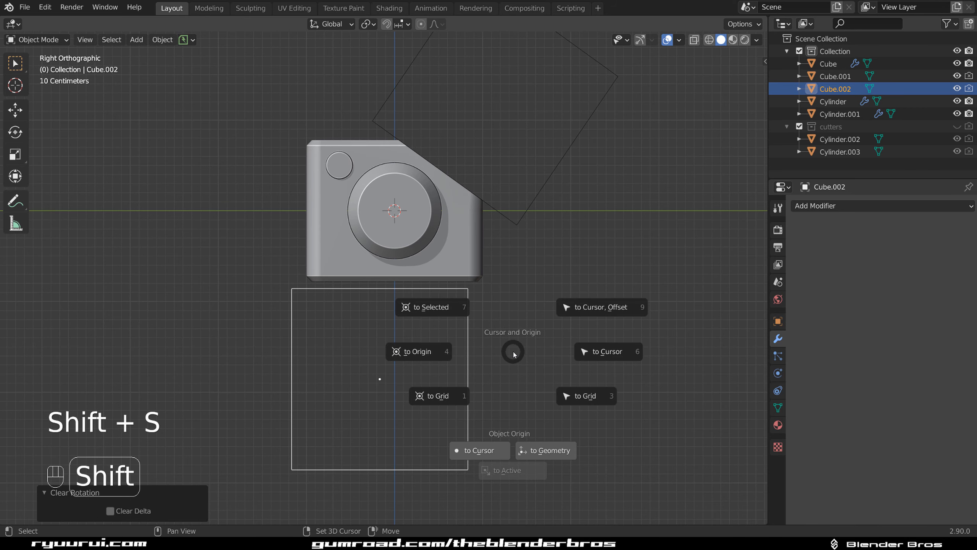
left_click(599, 351)
key("g")
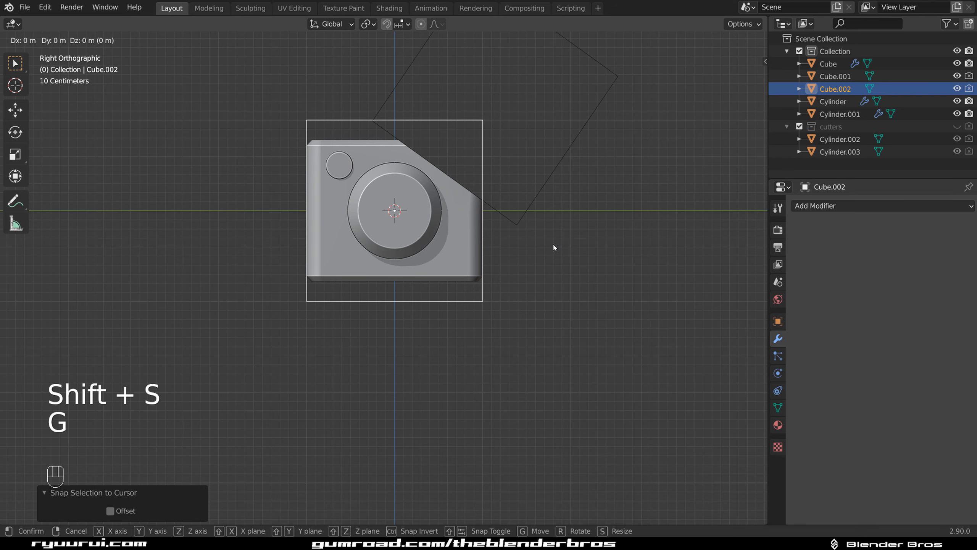
left_click(627, 368)
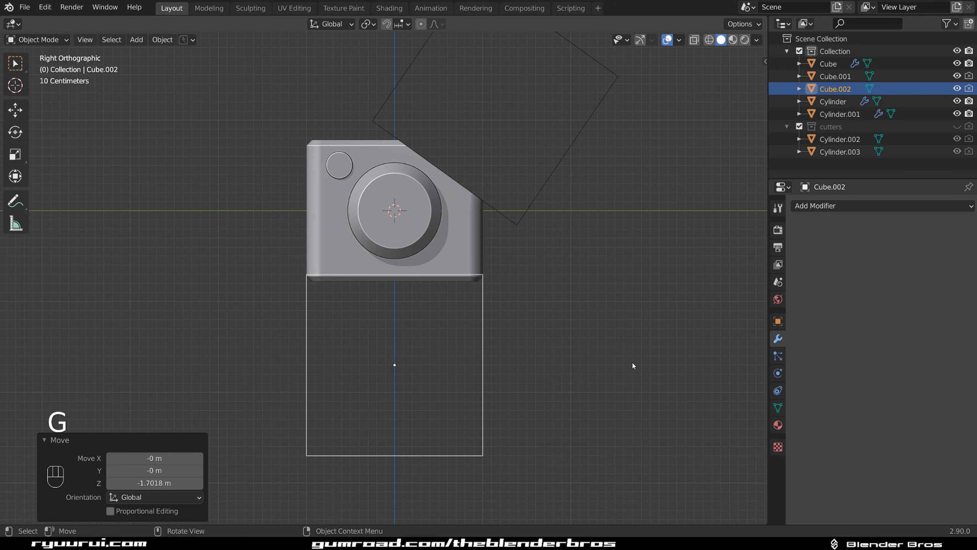
Scale the cube to 0.765, raise it about 0.307 m in Z into the box's underside, and apply its scale
key("s")
left_click(575, 365)
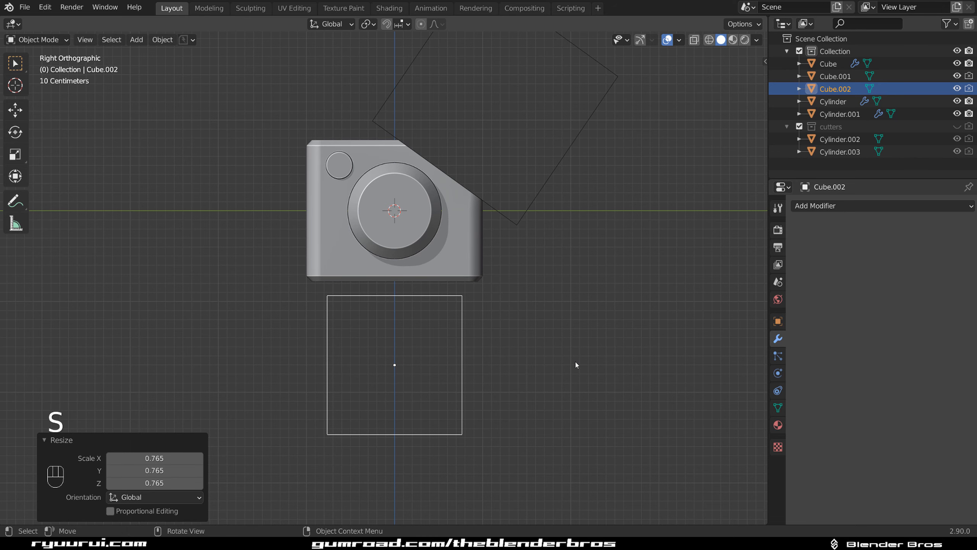
key("g")
left_click(567, 339)
scroll(563, 295, "up", 3)
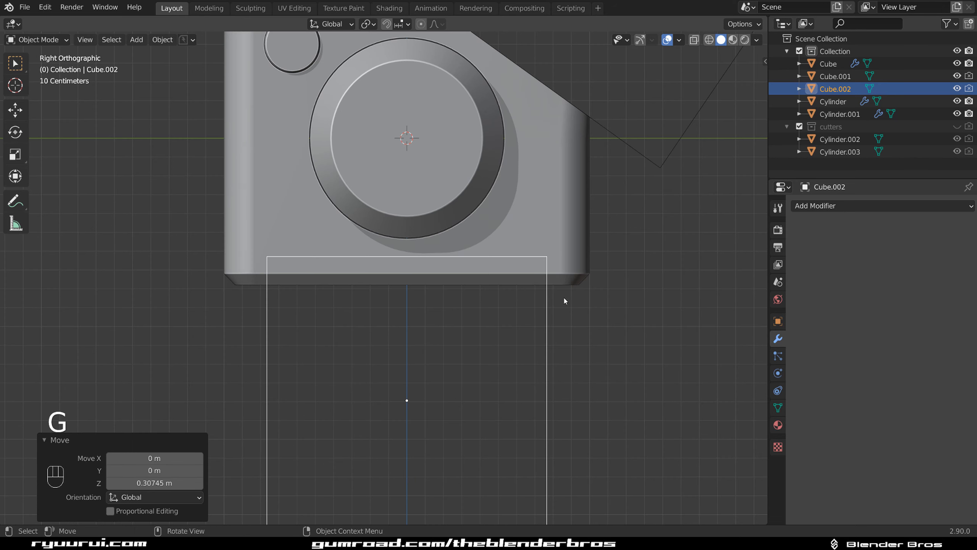
middle_click_drag(564, 295, 524, 311)
scroll(533, 320, "down", 5)
key("ctrl+a")
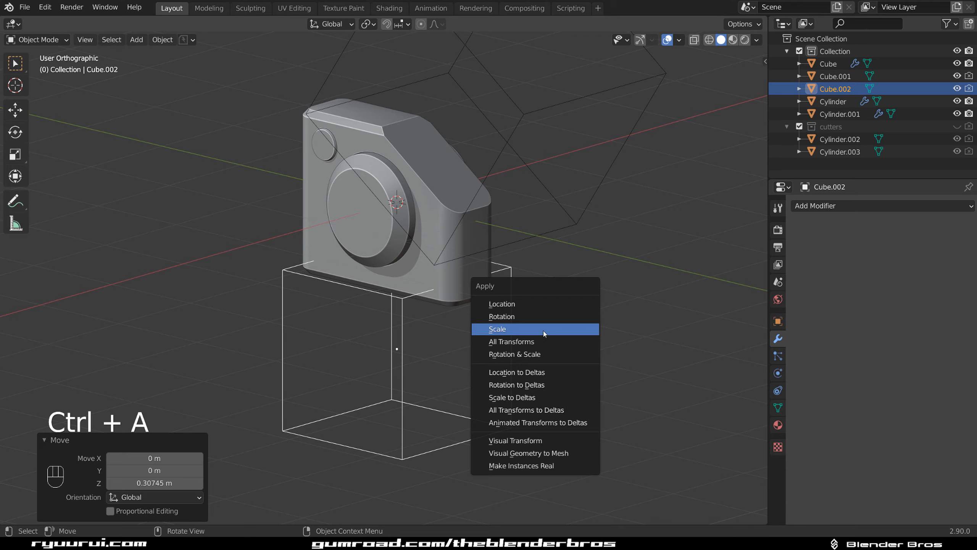
left_click(543, 329)
Bevel the cutter cube's two upper edges running along X with a single-segment chamfer
key("slash")
scroll(521, 286, "down", 3)
key("Tab")
left_click(424, 206)
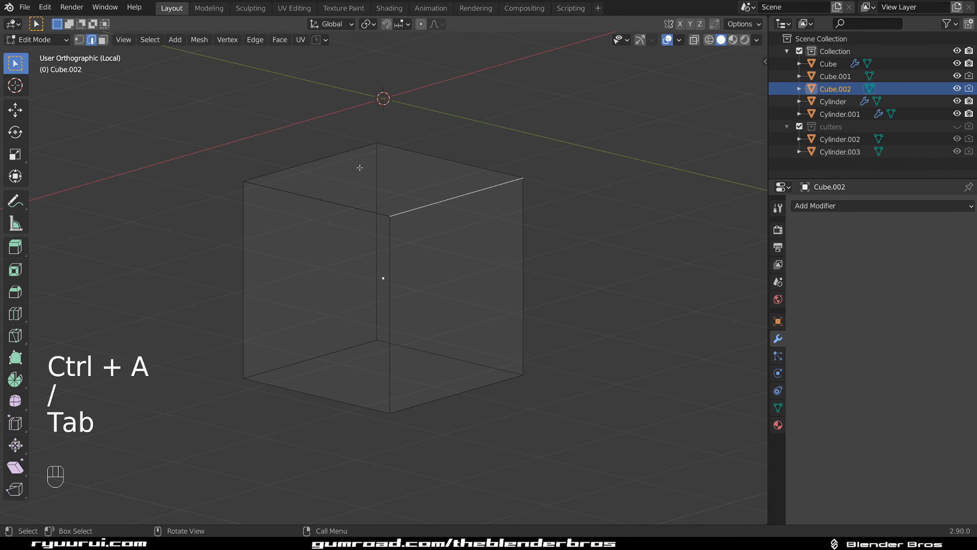
key("slash")
key("ctrl+b")
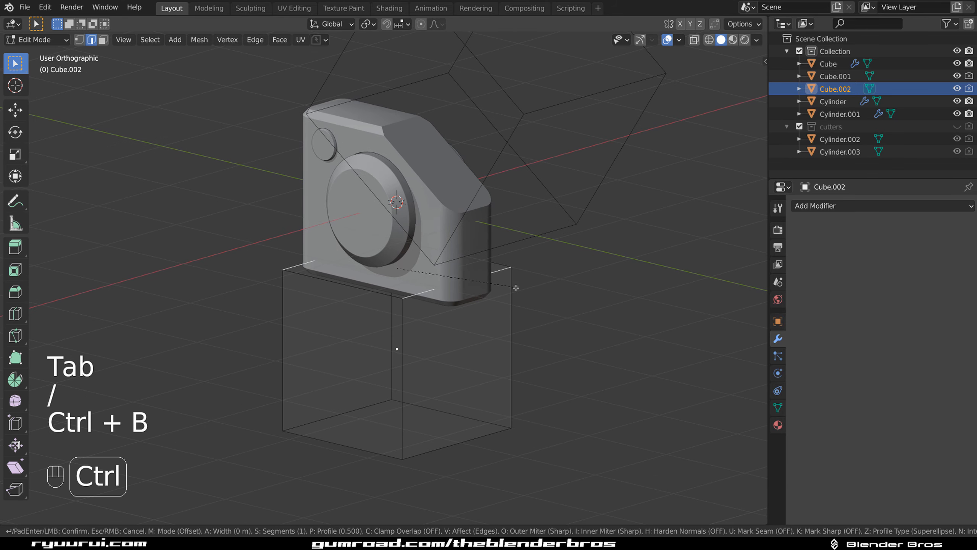
left_click(536, 304)
key("Tab")
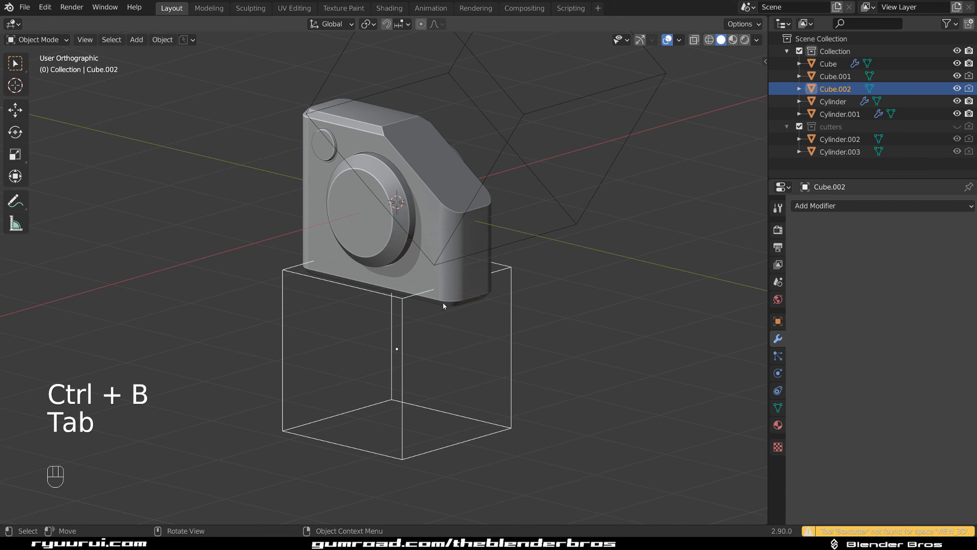
Subtract the chamfered cube from the box with a Boolean Difference to cut a notch in its underside
key("grave")
left_click(299, 233)
key("Tab")
key("grave")
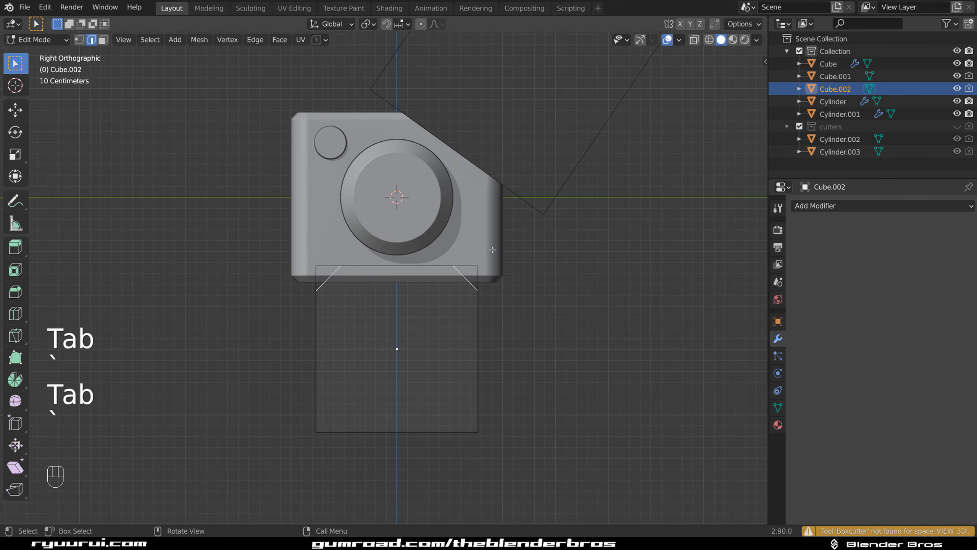
key("Tab")
left_click(467, 249, "ctrl")
key("ctrl+KP_Subtract")
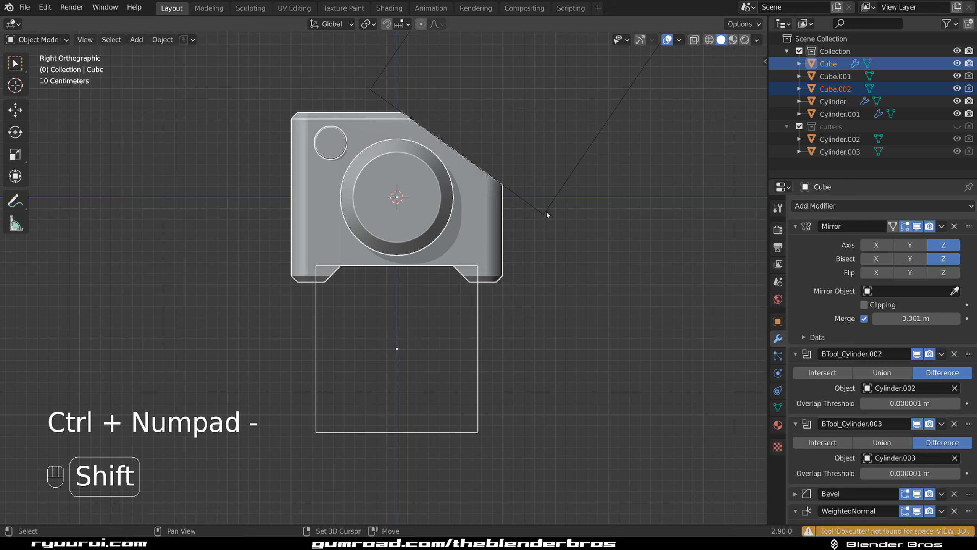
left_click(553, 201, "shift")
key("m")
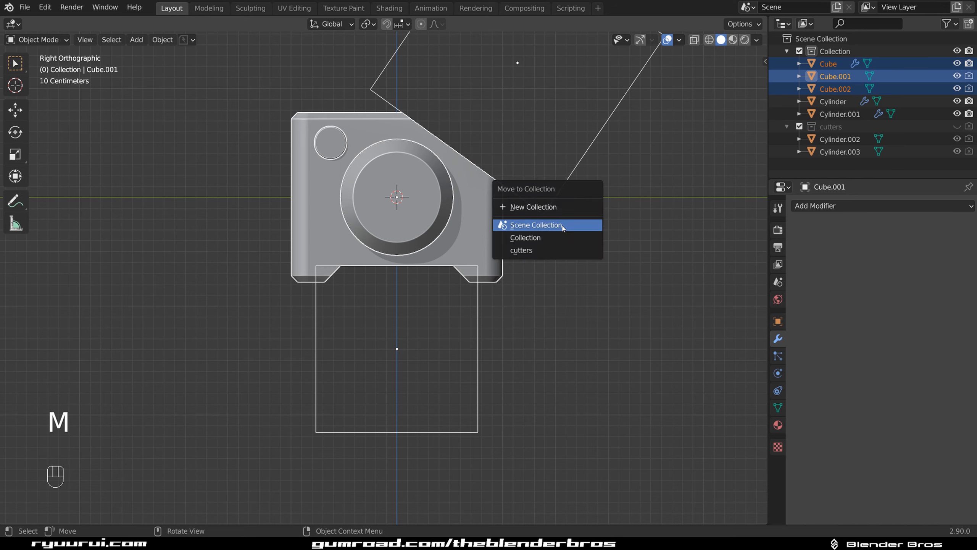
left_click(557, 255)
key("ctrl+z")
key("ctrl+z")
key("ctrl+z")
key("ctrl+z")
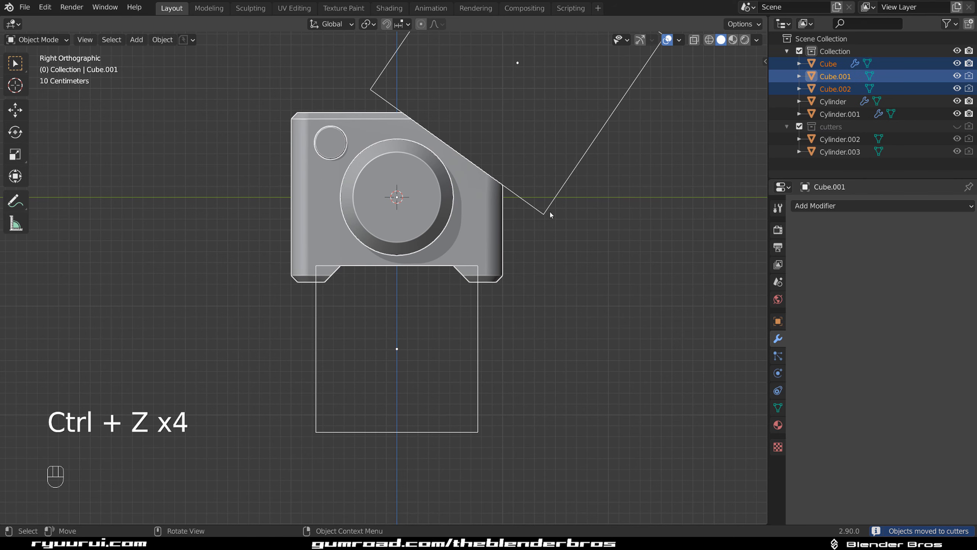
Move both cutter cubes, Cube.001 and Cube.002, into the cutters collection
left_click(548, 226)
left_click(481, 302, "shift")
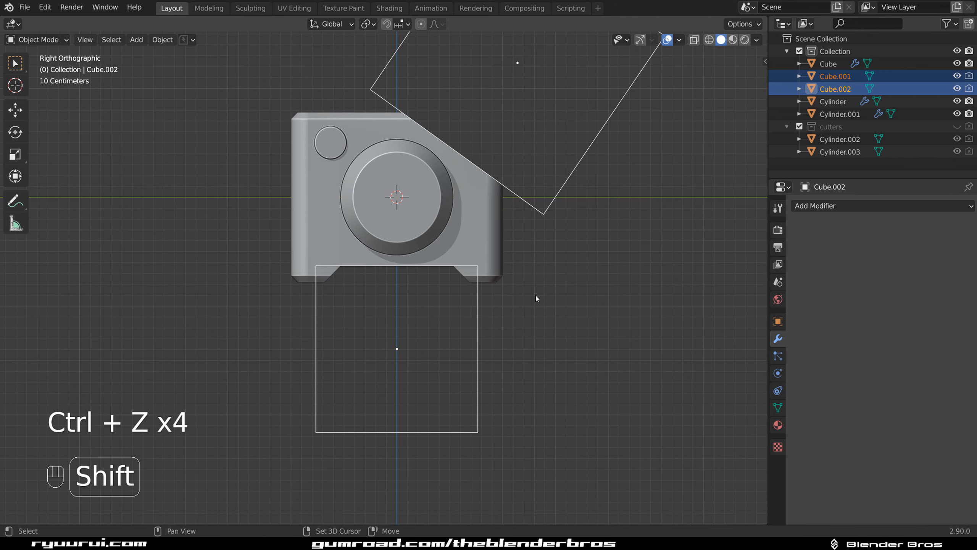
key("m")
left_click(535, 289)
Show the box in perspective with viewport gizmos and examine its diagonal cut, notch and bevels from several angles
scroll(584, 166, "up", 2)
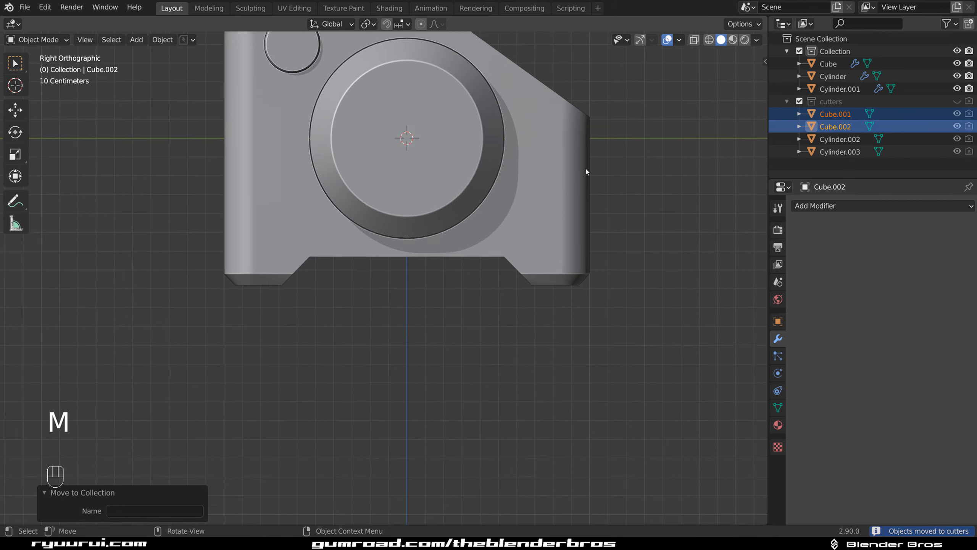
scroll(507, 292, "down", 2)
middle_click_drag(507, 291, 548, 272)
key("KP_5")
left_click(493, 255)
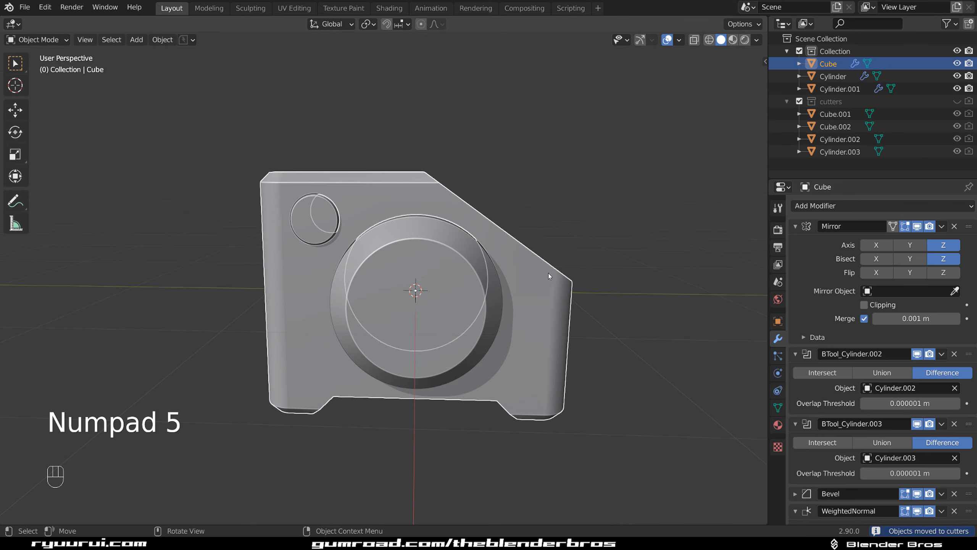
key("ctrl+grave")
middle_click_drag(569, 240, 514, 249)
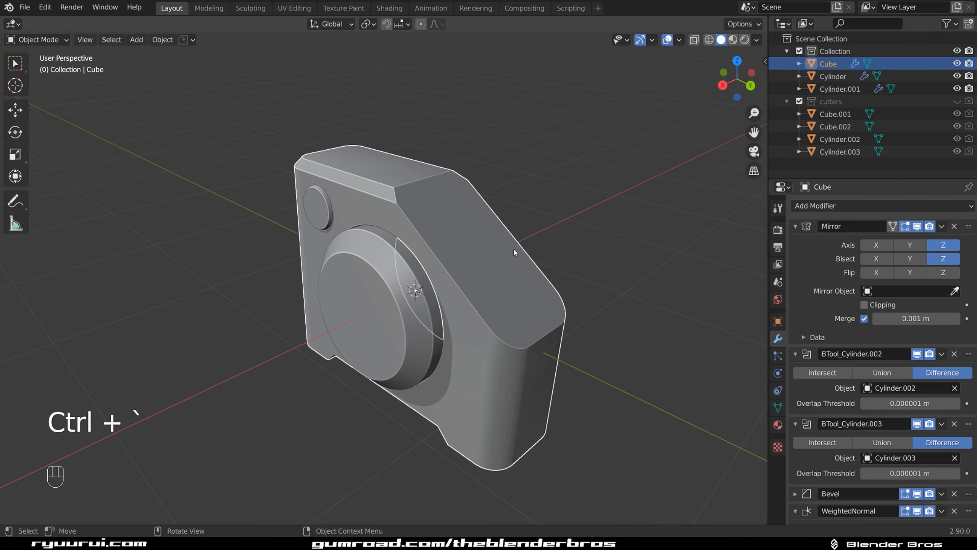
middle_click_drag(357, 223, 436, 221)
right_click(437, 221)
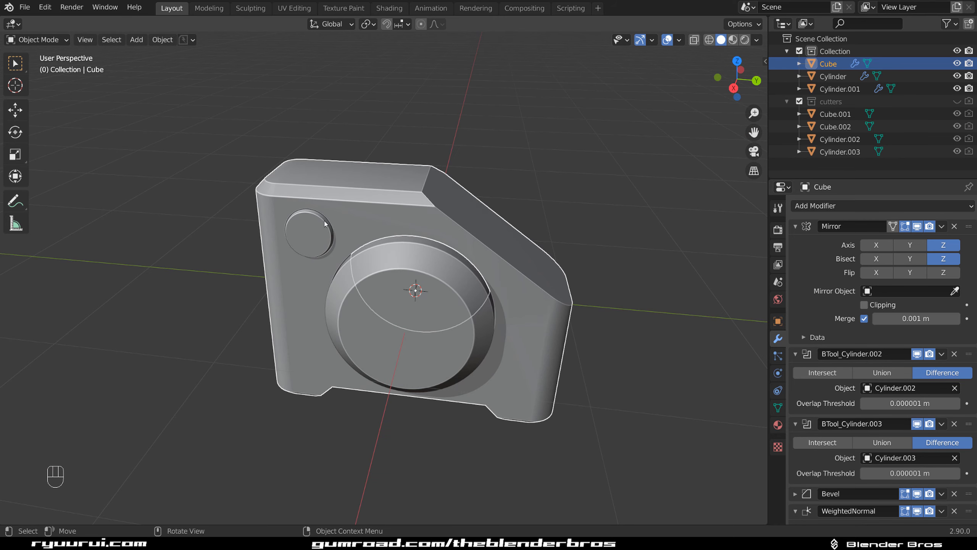
middle_click_drag(324, 220, 414, 231)
Select the box's top face together with its surrounding chamfer faces and merge them into one flat face
key("Tab")
left_click(416, 229)
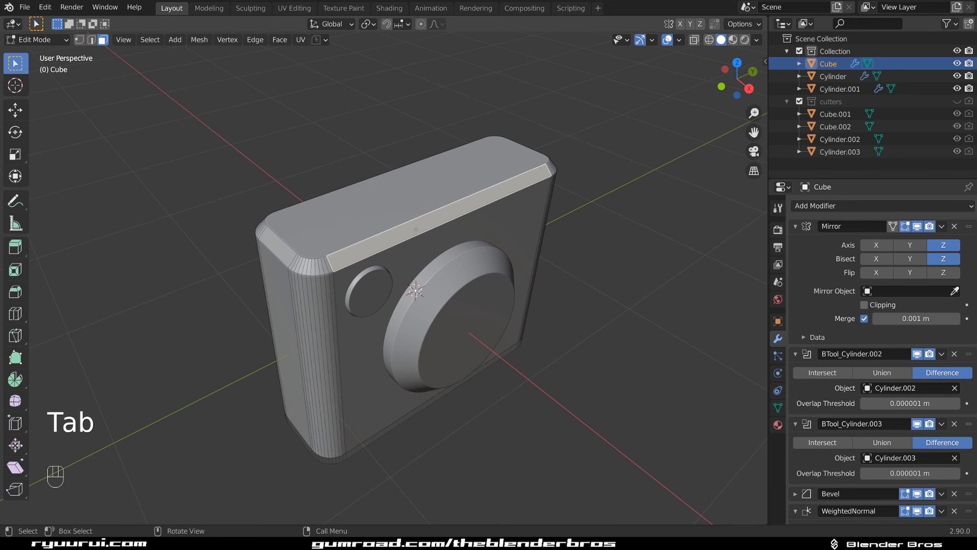
left_click(363, 227)
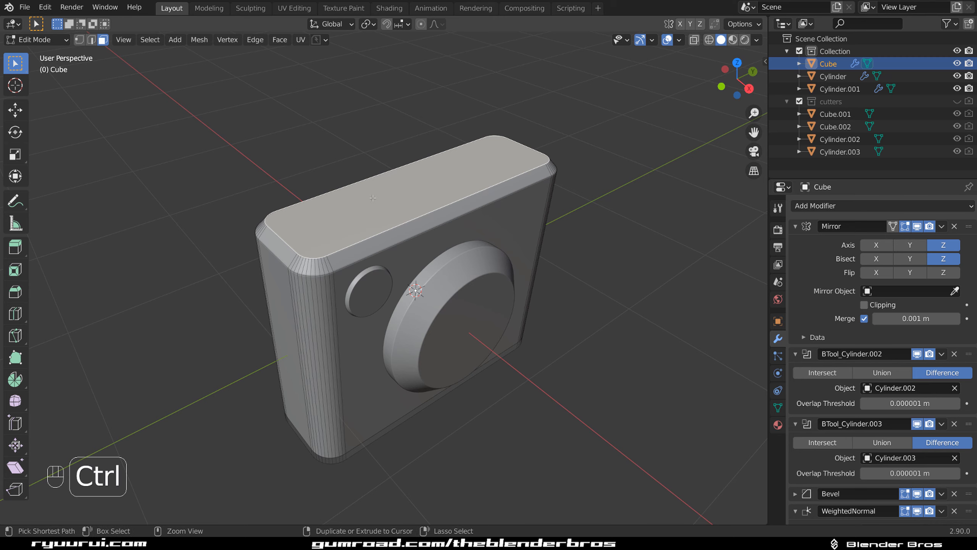
key("ctrl+KP_Add")
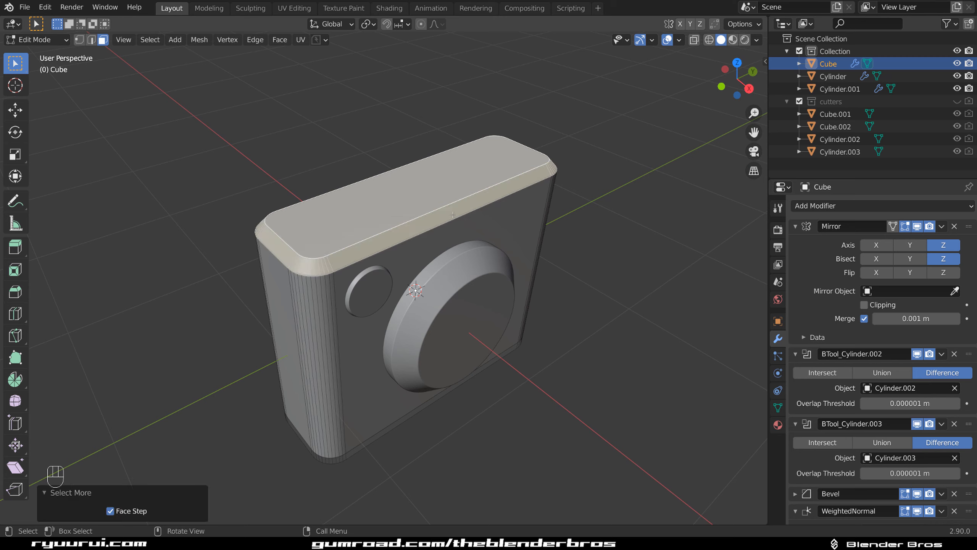
key("ctrl+z")
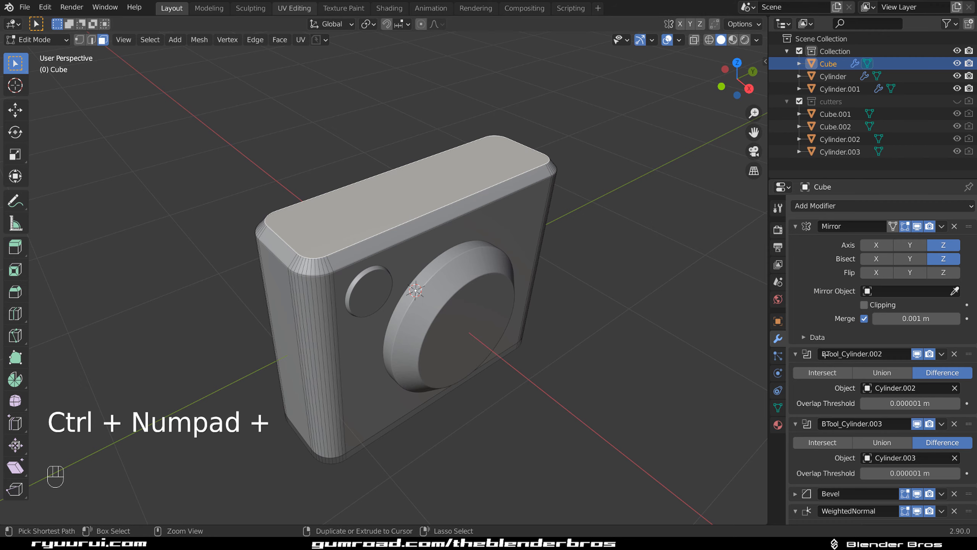
middle_click_drag(519, 415, 620, 352)
key("ctrl+KP_Add")
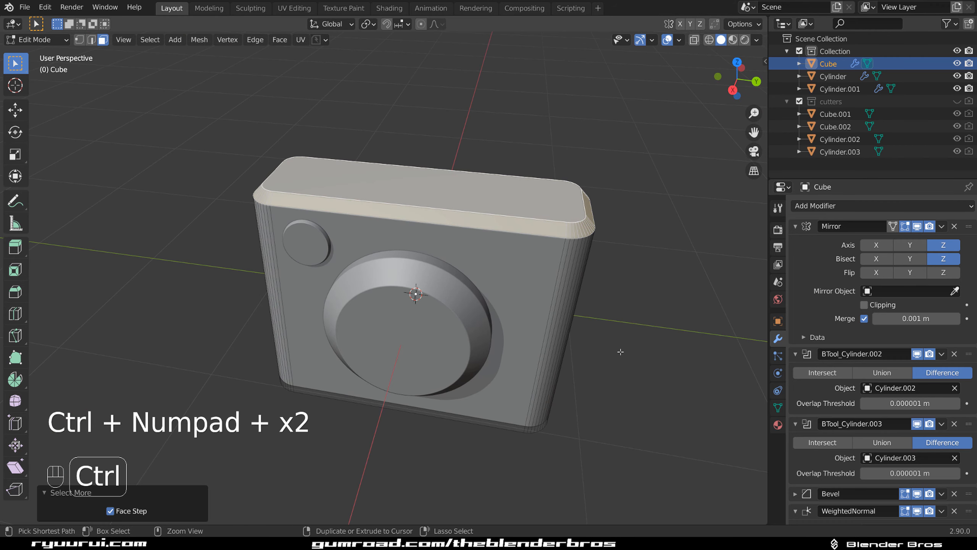
key("f")
middle_click_drag(497, 319, 413, 277)
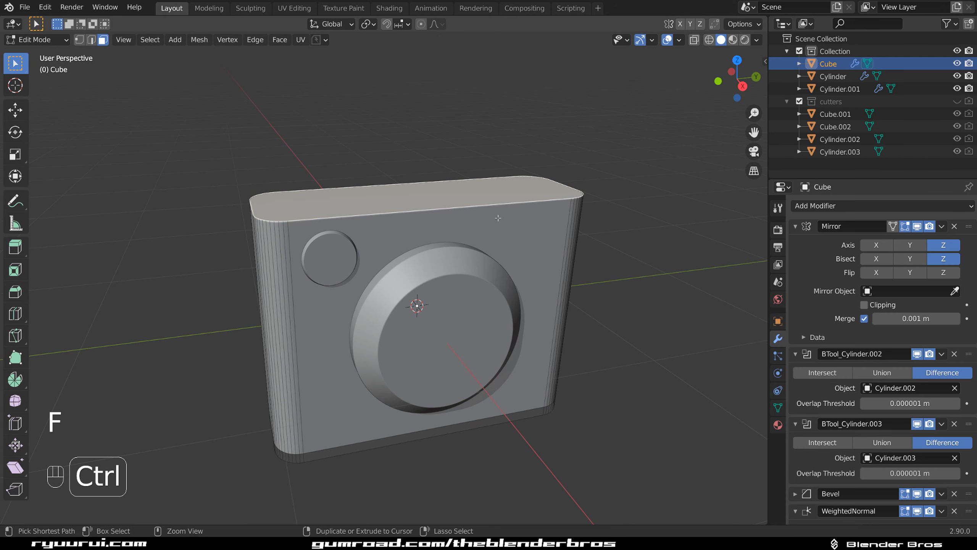
key("ctrl+b")
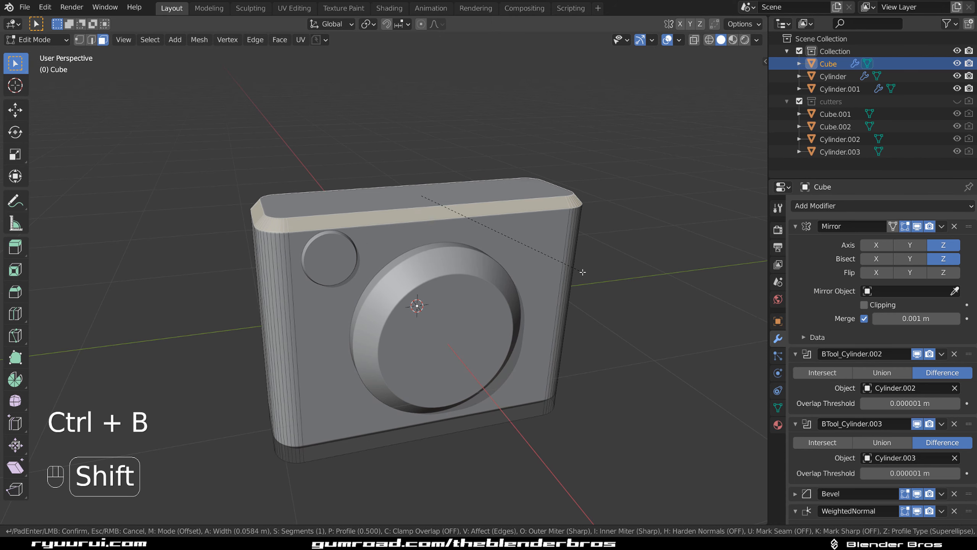
scroll(574, 272, "up", 1, "shift")
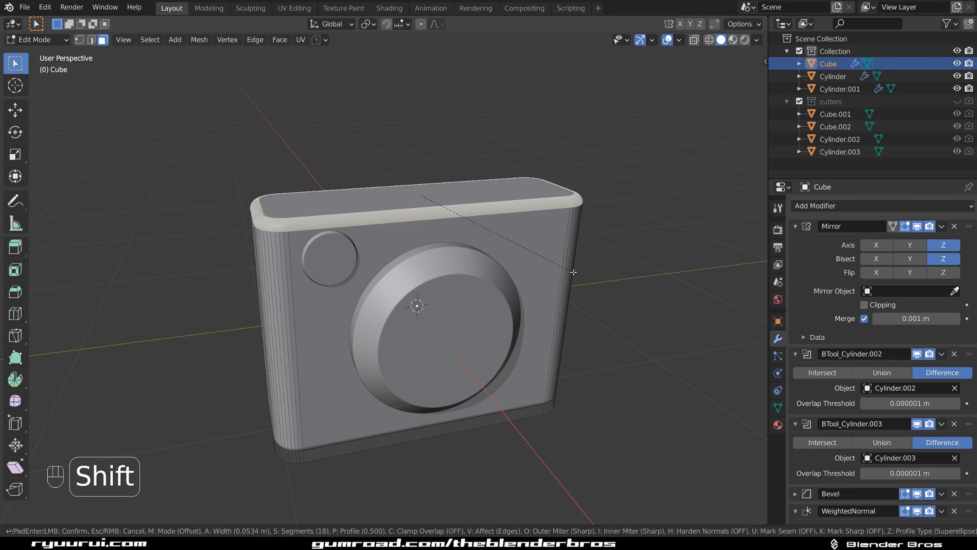
left_click(579, 274)
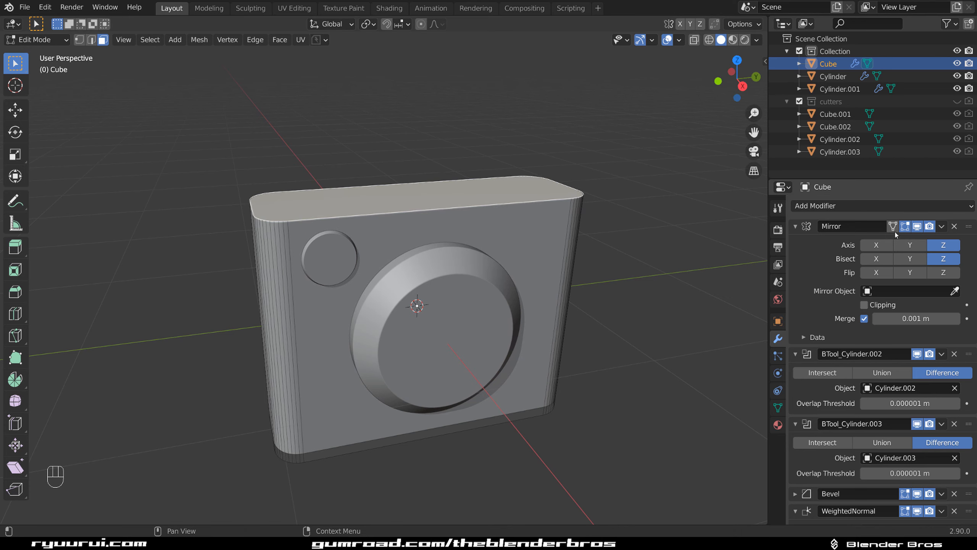
Remove the box's Mirror modifier and bevel the outline of its top face 0.0534 m wide with 19 segments
left_click(955, 226)
key("ctrl+b")
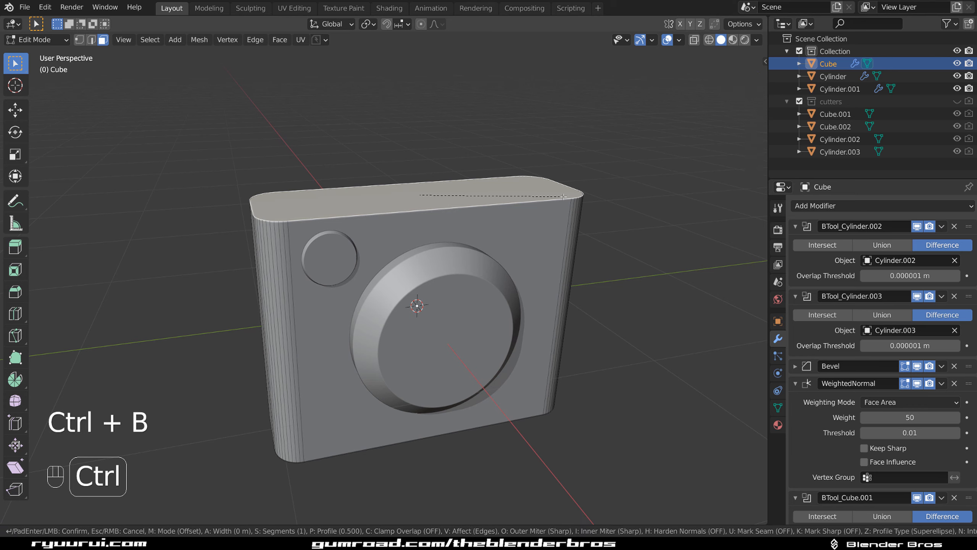
scroll(599, 203, "up", 9, "shift")
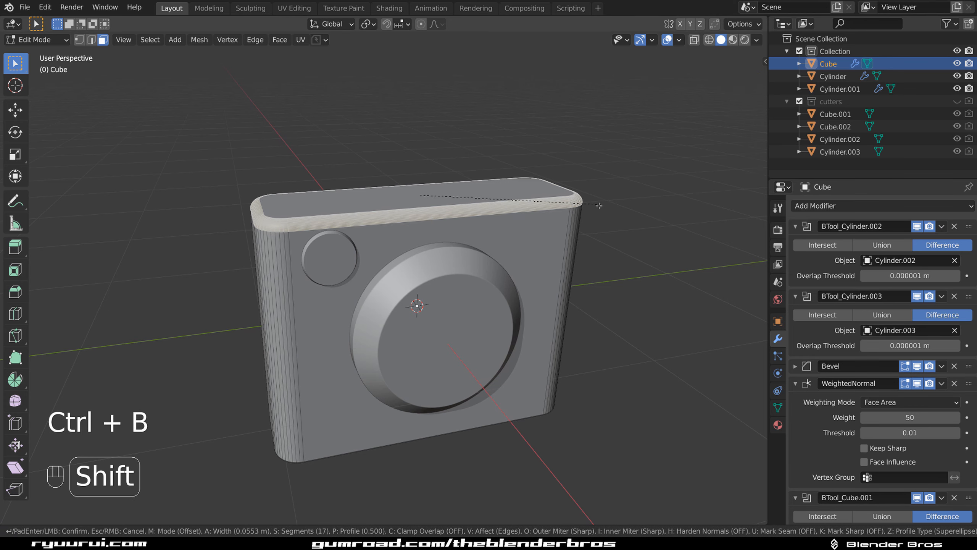
left_click(597, 210)
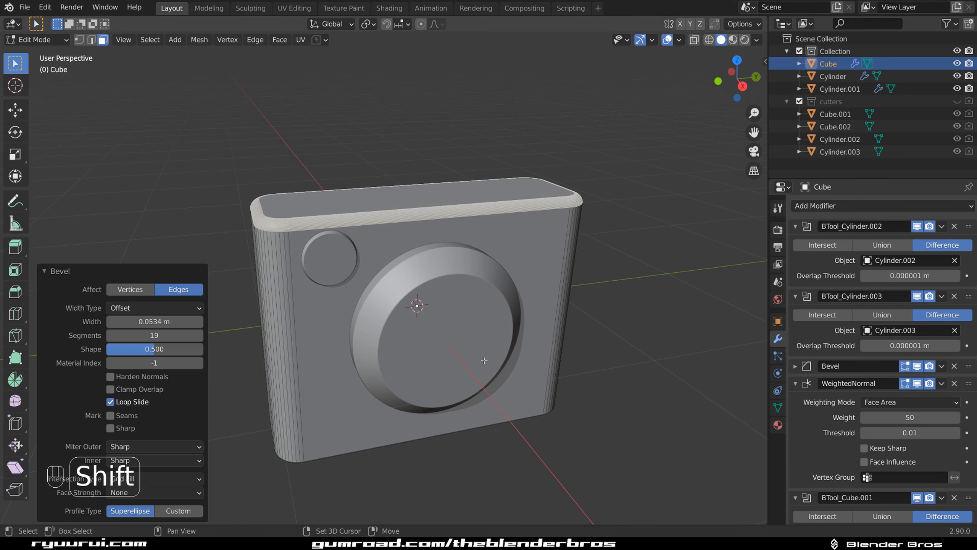
Bevel the outline of the box's bottom face 0.066 m wide with 1 segment
middle_click_drag(597, 209, 439, 426)
key("Tab")
left_click(477, 388)
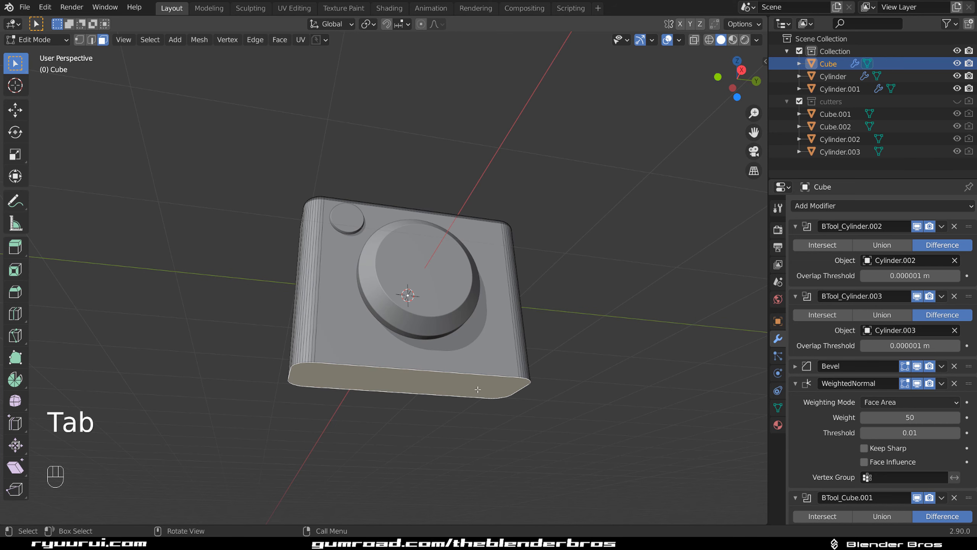
key("ctrl+b")
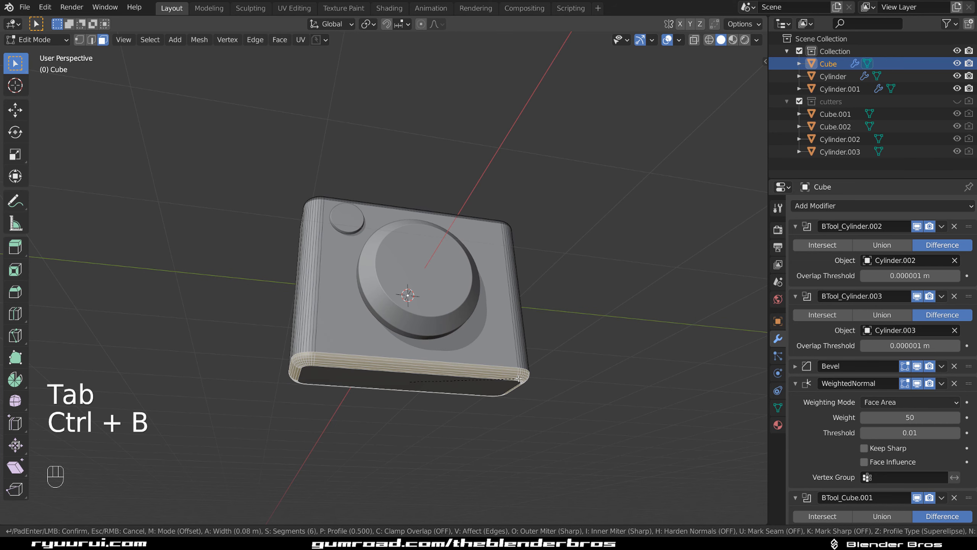
left_click(516, 373)
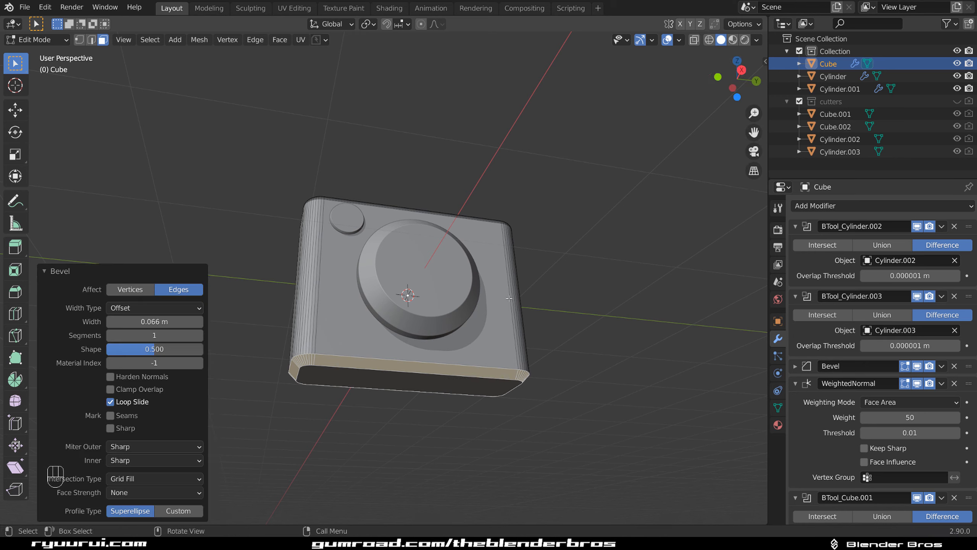
key("Tab")
Apply the box's two cylinder Boolean modifiers, BTool_Cylinder.002 and BTool_Cylinder.003
middle_click_drag(516, 373, 405, 251)
middle_click_drag(463, 330, 467, 224)
key("grave")
key("grave")
key("KP_5")
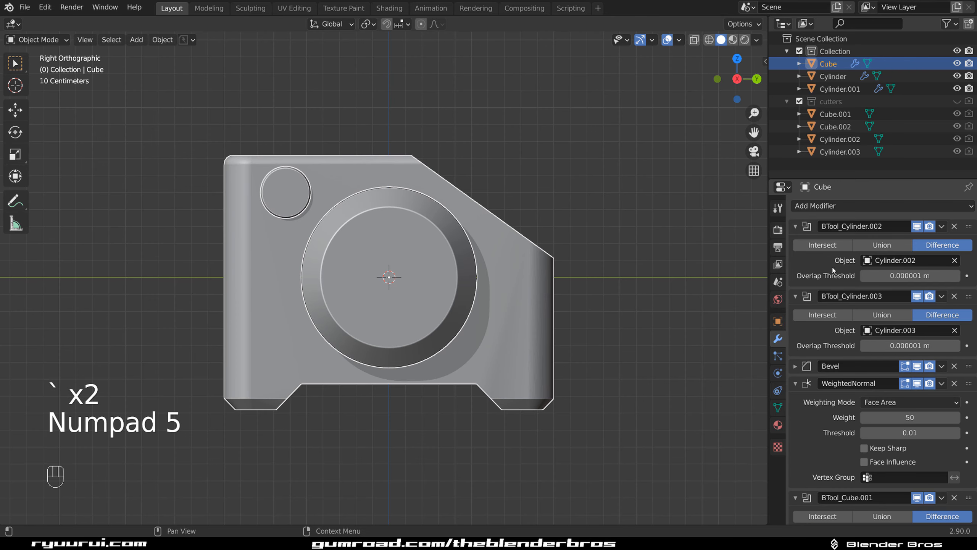
left_click(941, 227)
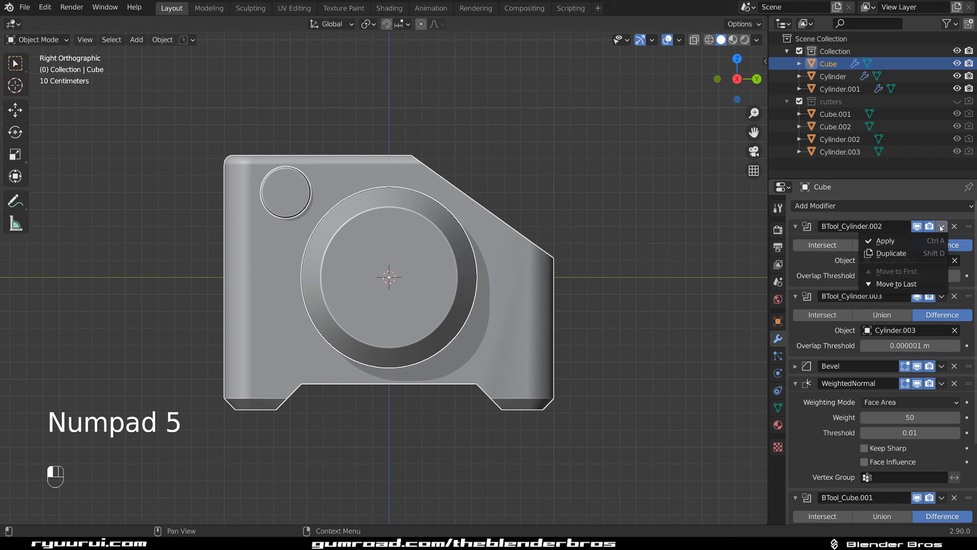
left_click(935, 240)
left_click(940, 226)
left_click(933, 240)
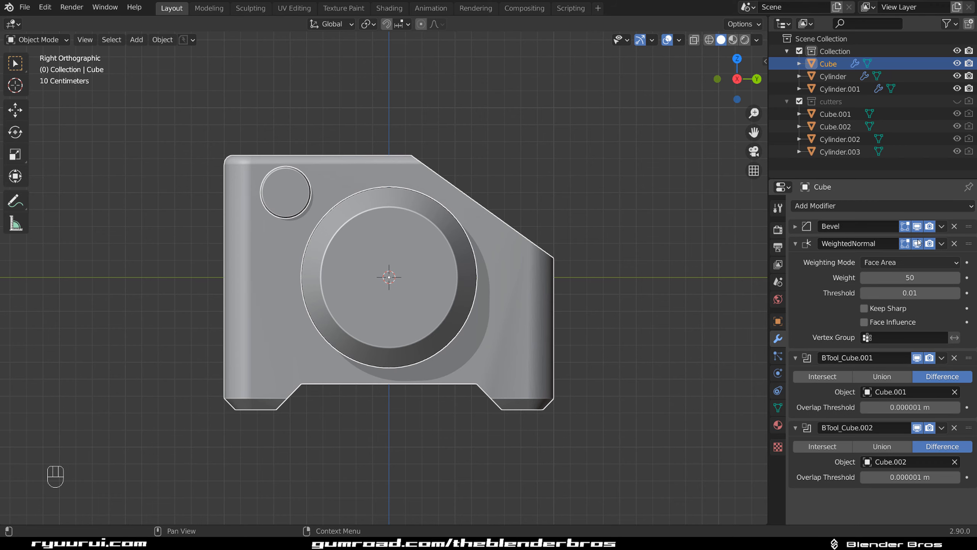
Reorder the box's modifiers so BTool_Cube.002 and BTool_Cube.001 come before Bevel and WeightedNormal
middle_click_drag(652, 282, 423, 273)
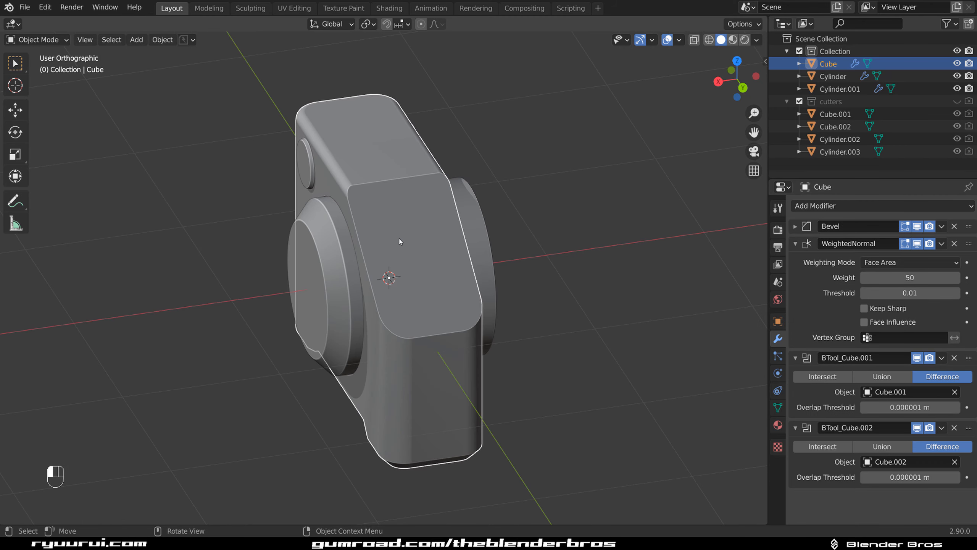
left_click(411, 272)
key("Tab")
key("Tab")
left_click(408, 225)
key("Tab")
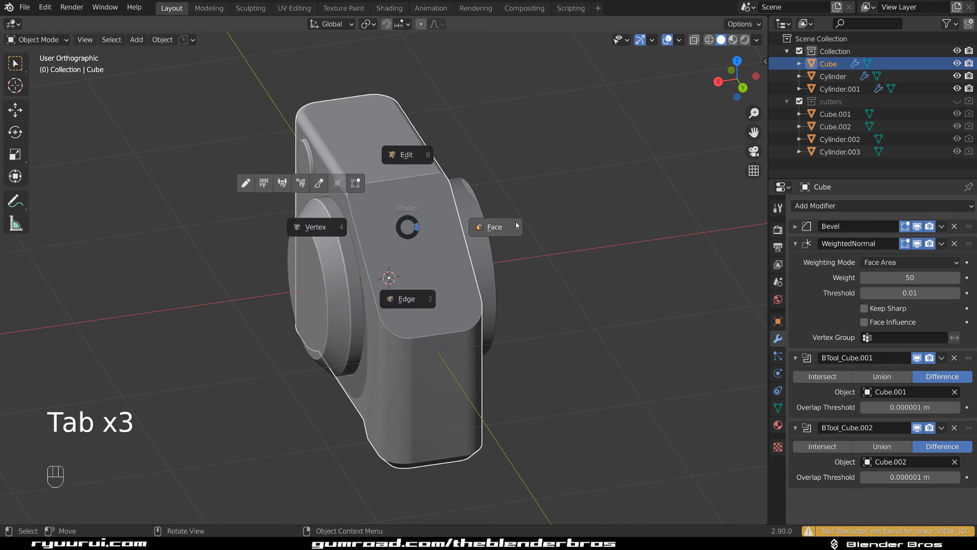
key("Tab")
key("Tab")
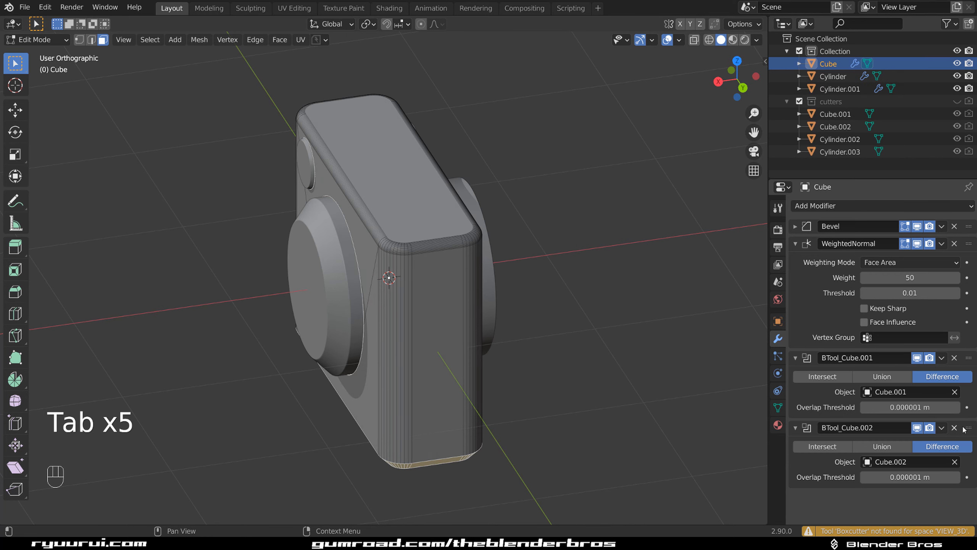
left_click_drag(964, 429, 964, 231)
left_click_drag(965, 431, 964, 296)
Apply the BTool_Cube.002 and BTool_Cube.001 Boolean modifiers in object mode
left_click(941, 226)
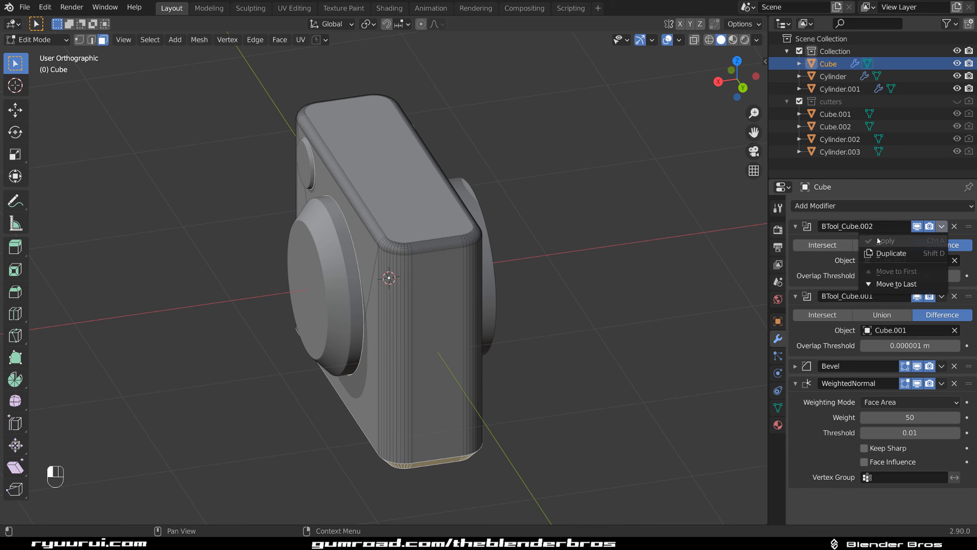
key("Tab")
left_click(941, 226)
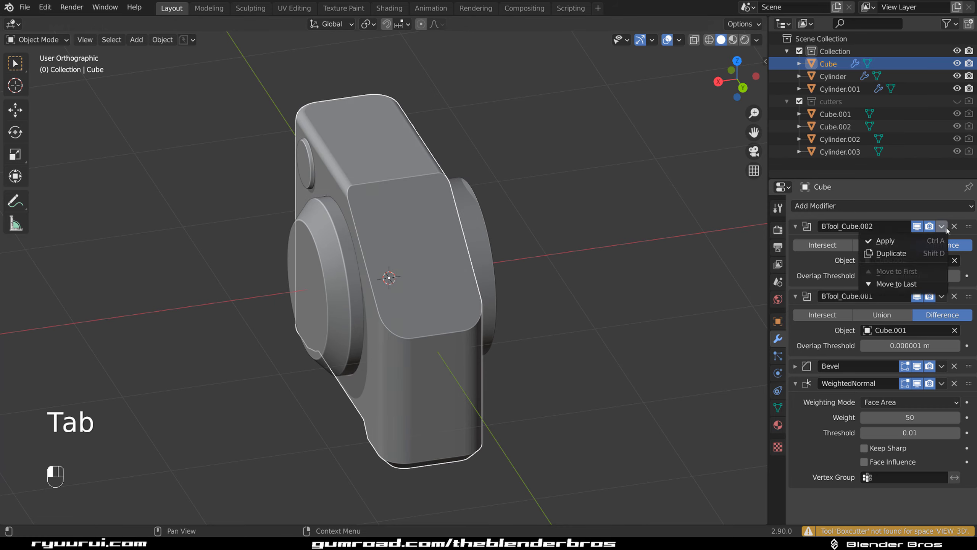
left_click(916, 242)
left_click(941, 226)
left_click(917, 241)
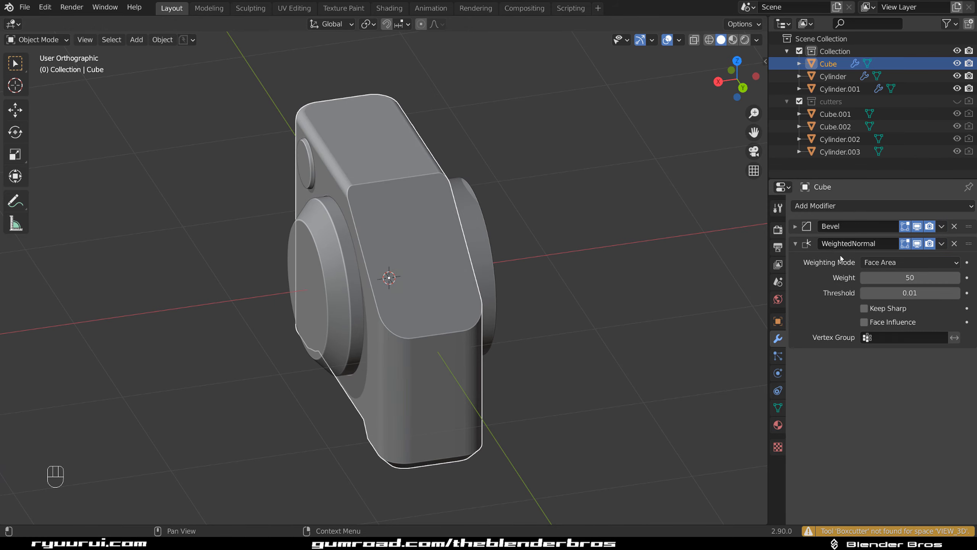
Try insetting the box's diagonal face 0.0394 m and extruding it about 0.044 m down along Z
key("Tab")
scroll(442, 258, "up", 4)
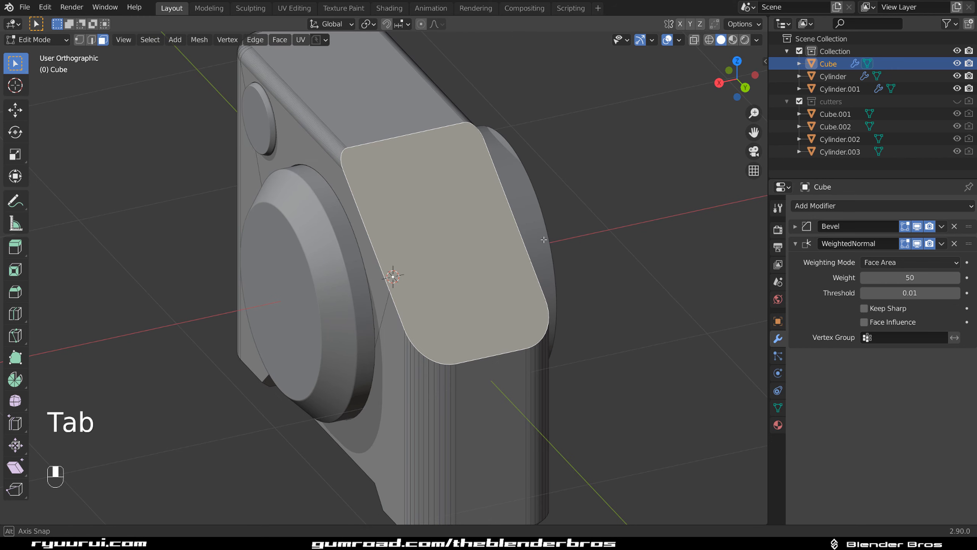
key("i")
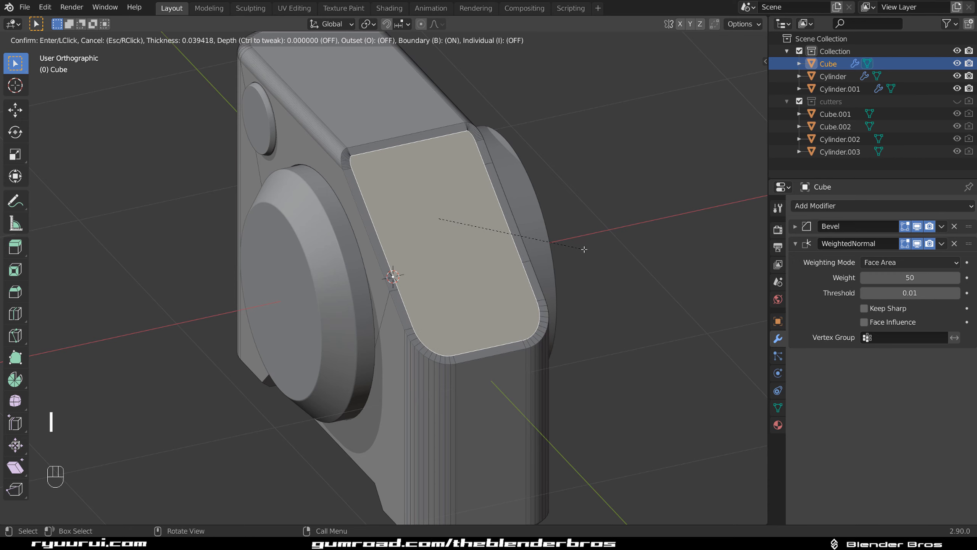
left_click(584, 249)
middle_click_drag(584, 249, 553, 207)
key("e")
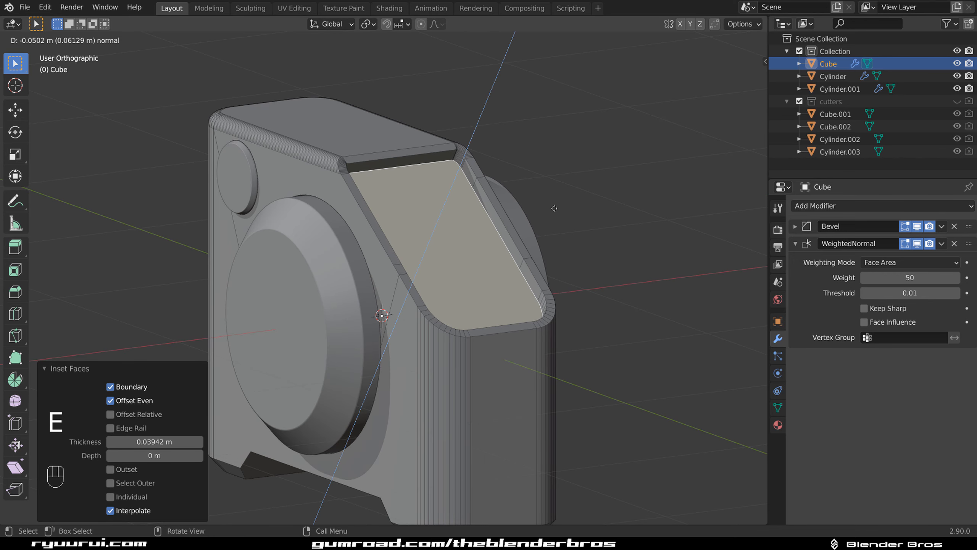
key("z")
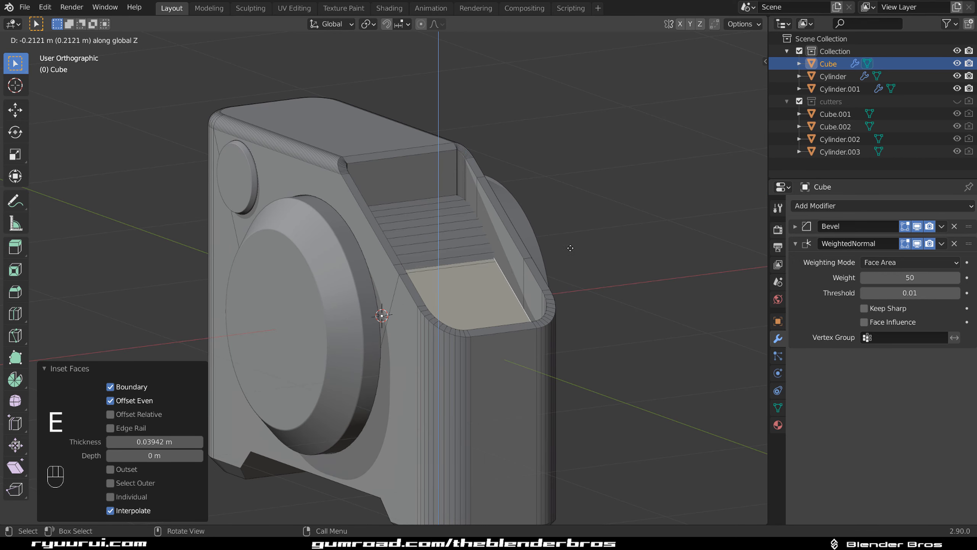
left_click(567, 207)
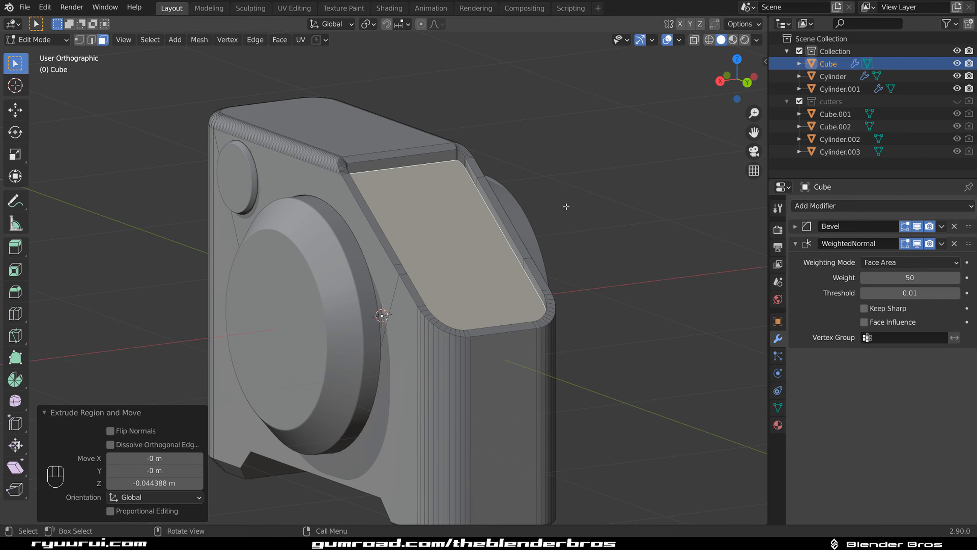
Examine up close the mesh edges at the recess's upper corner, where it meets the bevelled top edge
scroll(565, 208, "up", 4)
middle_click_drag(565, 208, 504, 146)
key("KP_5")
scroll(333, 487, "up", 4)
scroll(504, 146, "up", 3)
scroll(421, 352, "up", 2)
middle_click_drag(351, 158, 445, 336, "shift")
scroll(421, 352, "up", 3)
scroll(445, 336, "down", 4)
scroll(406, 313, "up", 2)
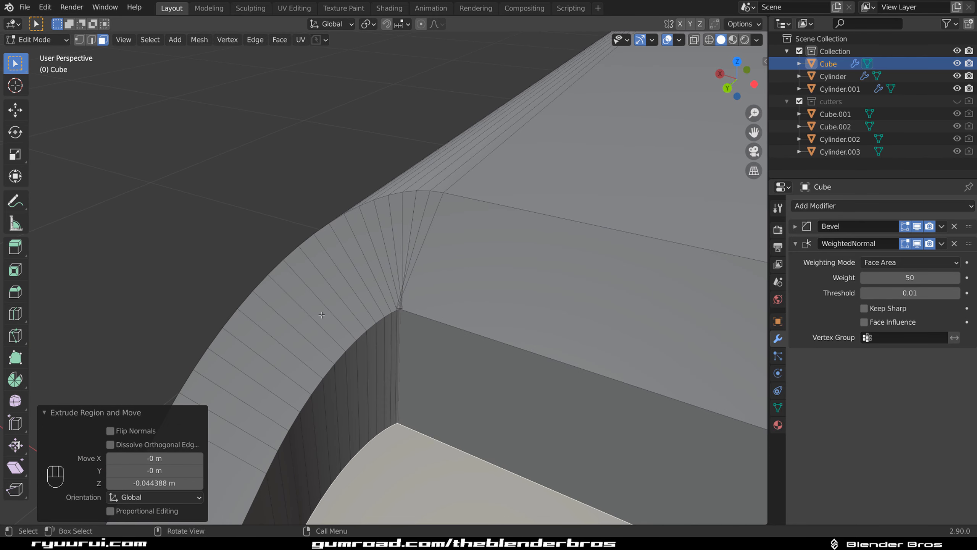
scroll(321, 315, "down", 5)
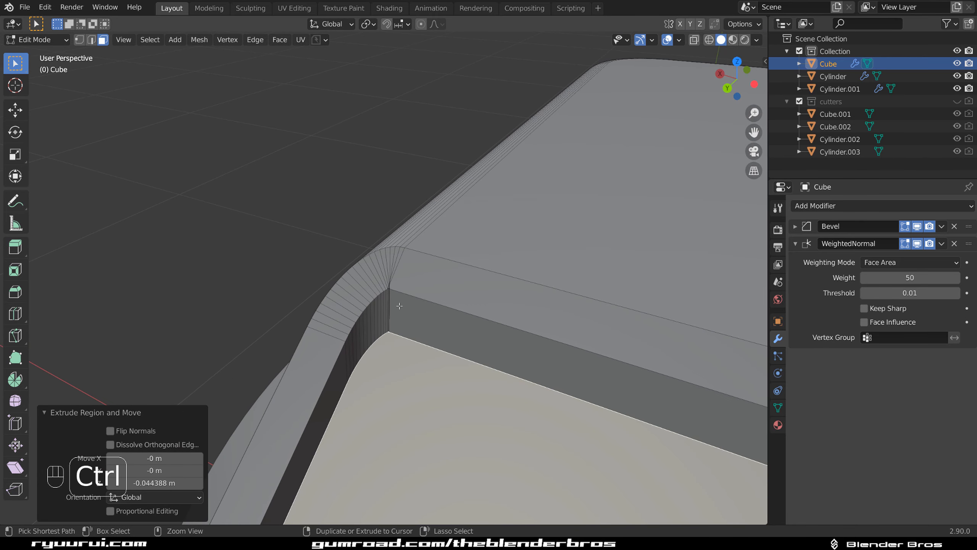
Undo the extrusion and inset of the diagonal face
key("ctrl+z")
key("ctrl+z")
key("ctrl+z")
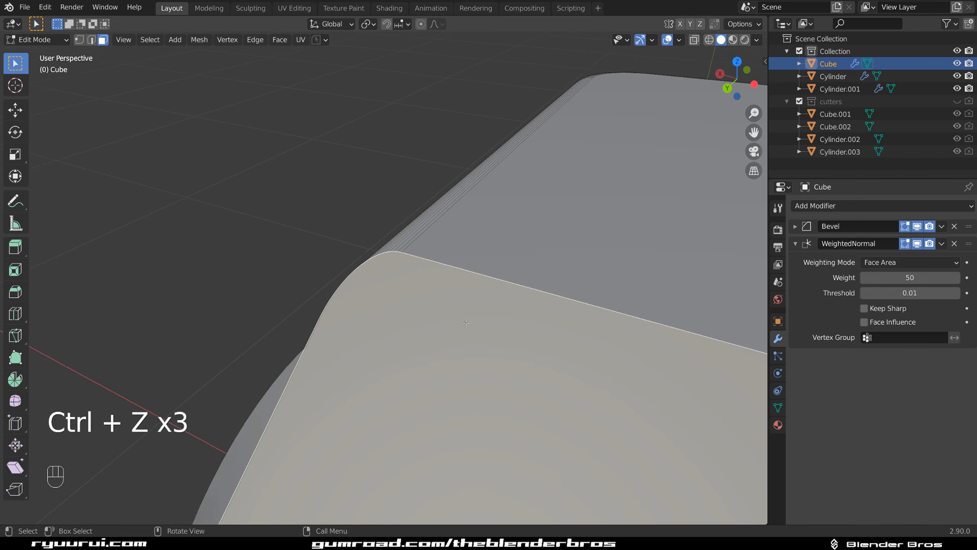
Duplicate the diagonal face in place and separate the copy into its own object
scroll(453, 415, "down", 6)
middle_click_drag(503, 295, 489, 232)
key("shift+d")
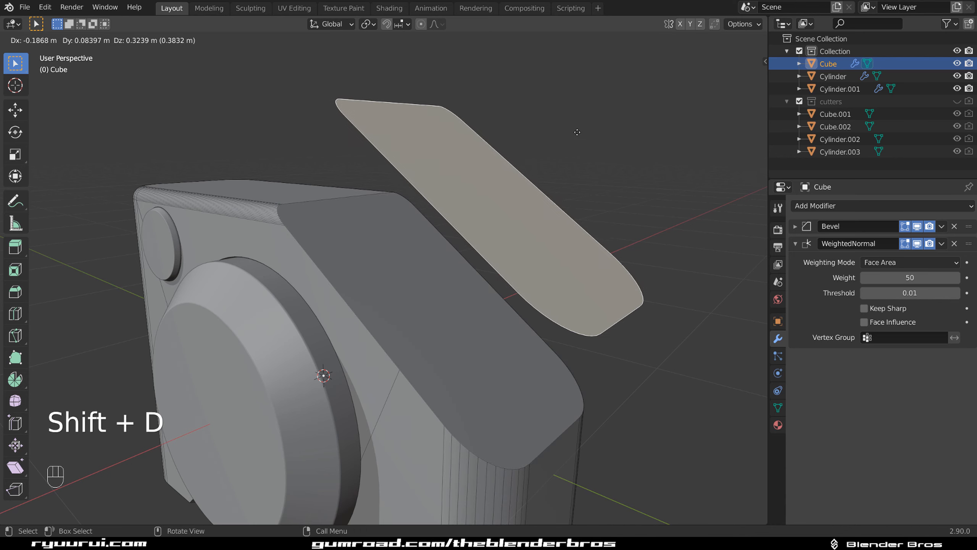
right_click(578, 131)
key("p")
left_click(536, 235)
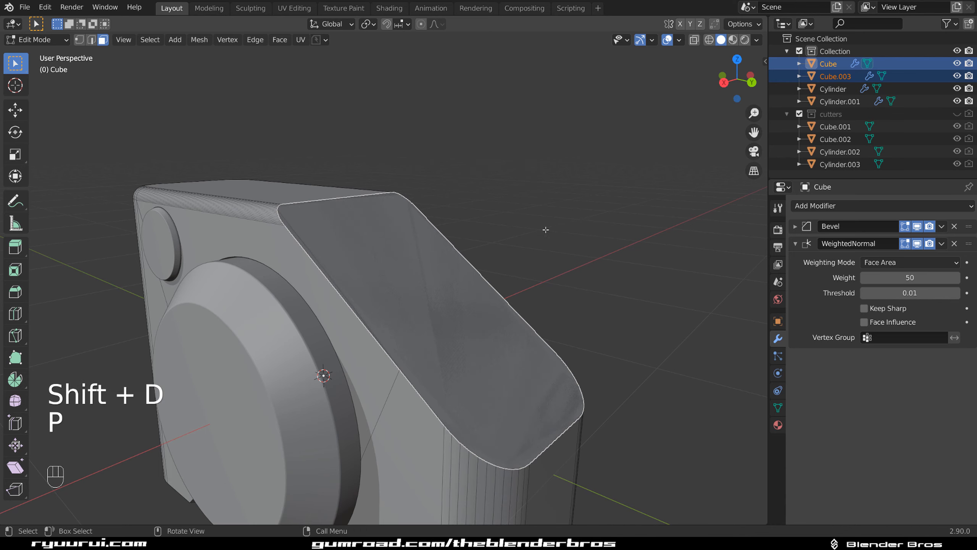
Isolate the separated face object in local view and inset its face about 0.0106 m
key("Tab")
left_click(420, 224)
key("slash")
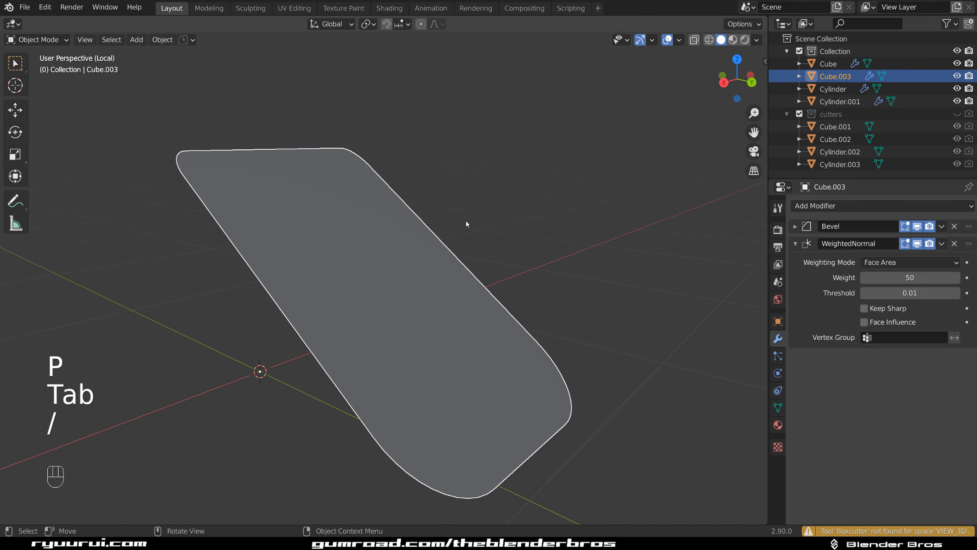
middle_click_drag(461, 219, 498, 239)
key("Tab")
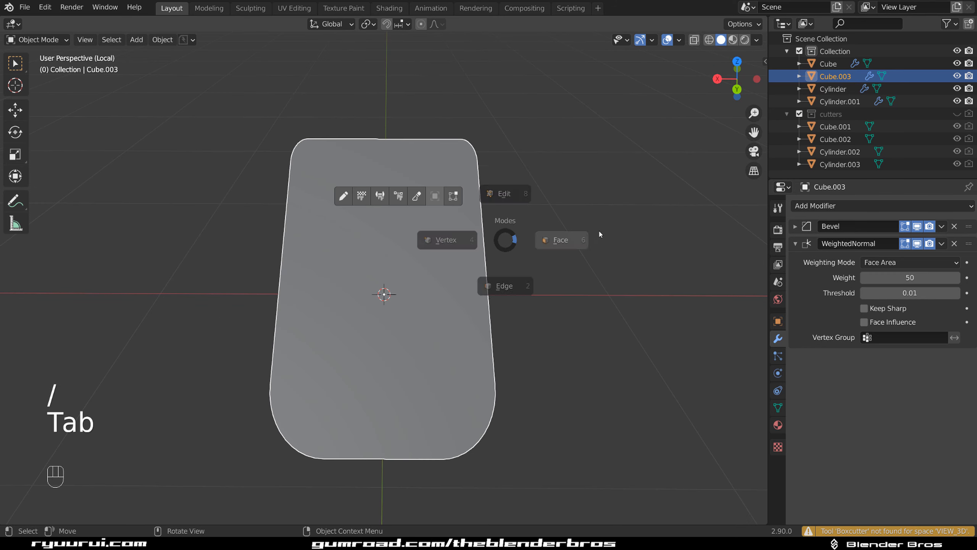
key("i")
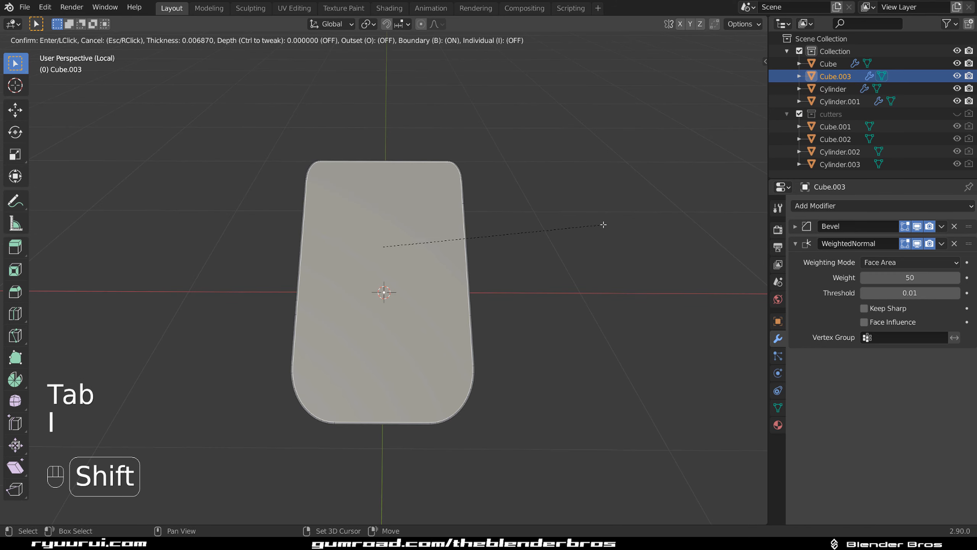
left_click(531, 253)
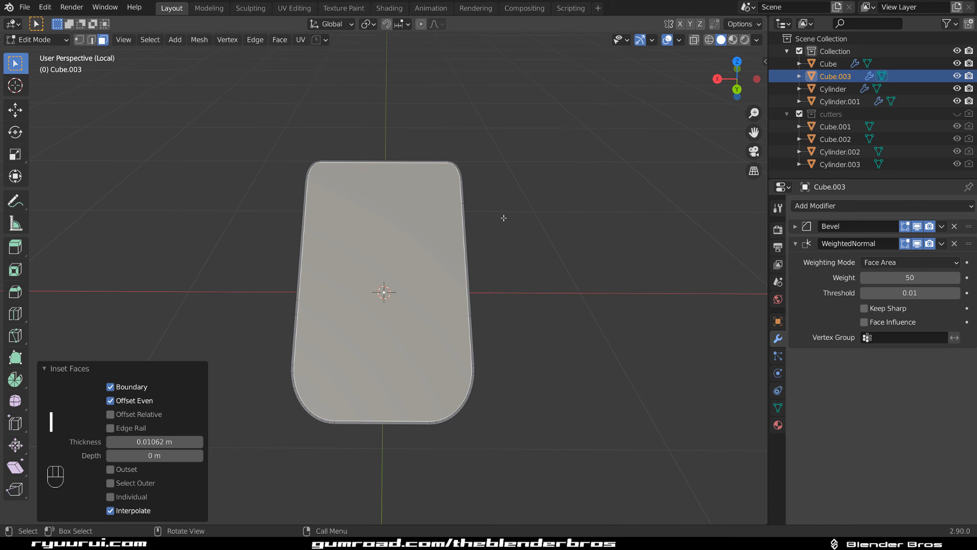
Scale the inset inner face to 0.822 in a straight-on orthographic view
key("shift+KP_7")
key("KP_5")
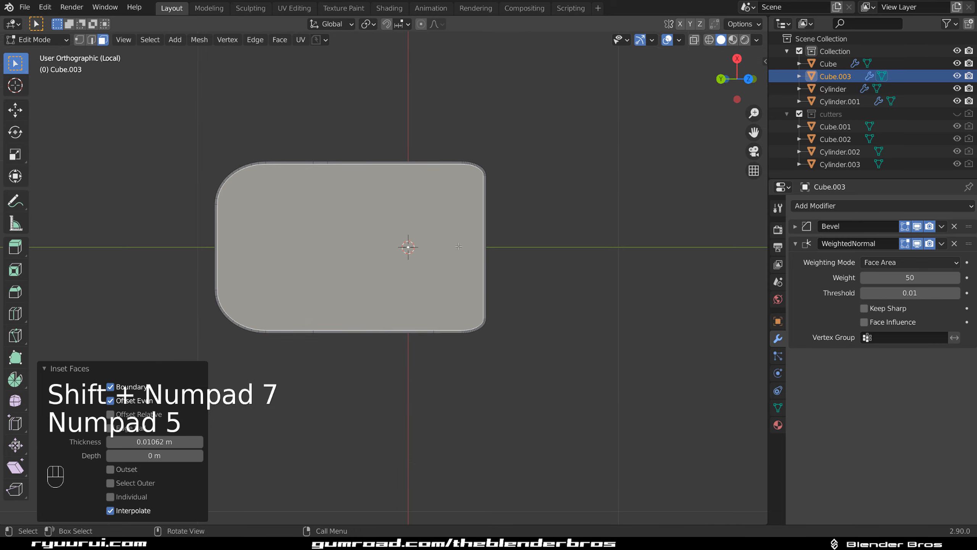
left_click(457, 246)
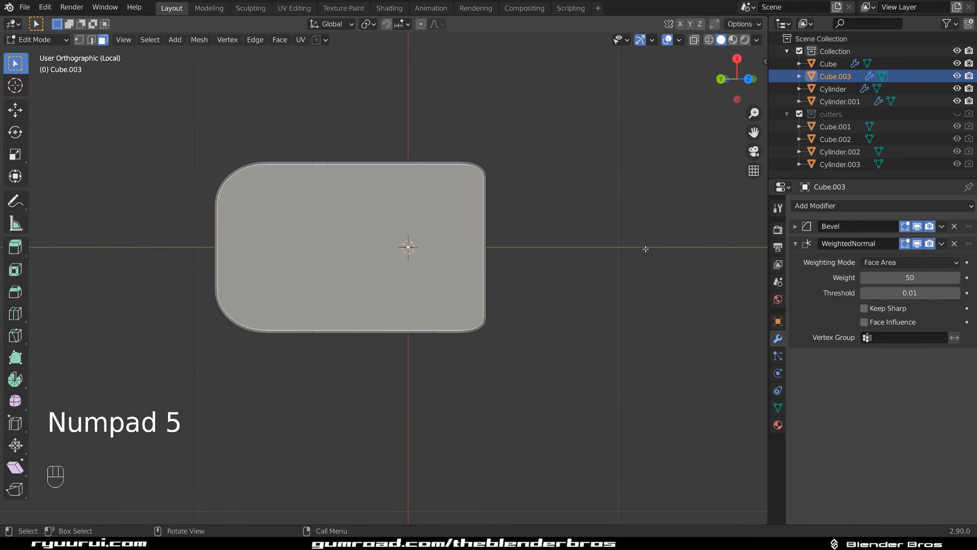
key("s")
left_click(588, 238)
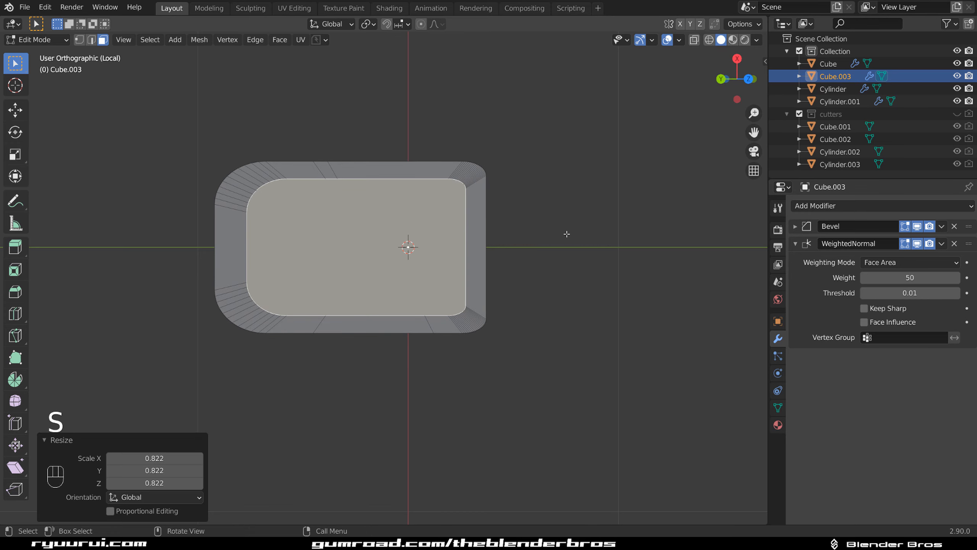
Delete the border faces around the inner face and leave local view
key("ctrl+i")
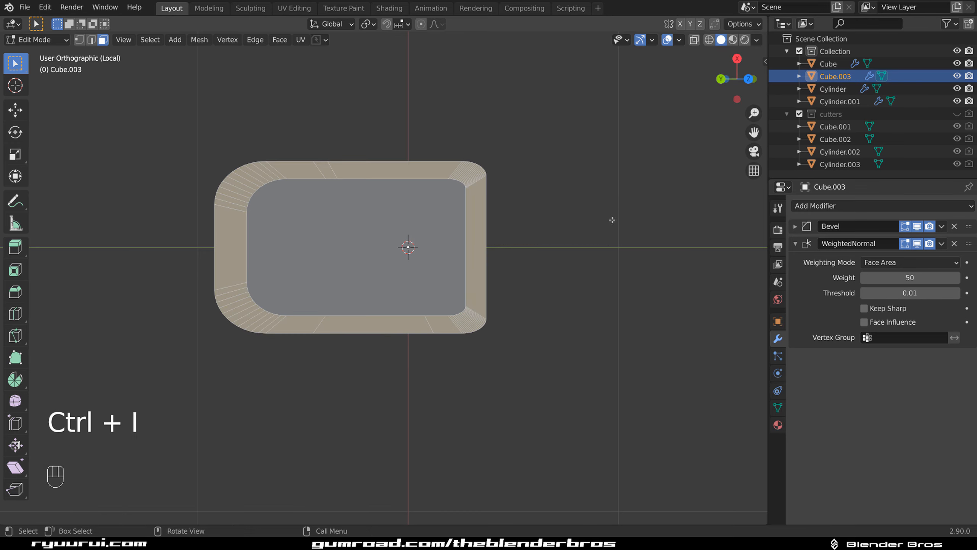
key("x")
left_click(615, 248)
key("slash")
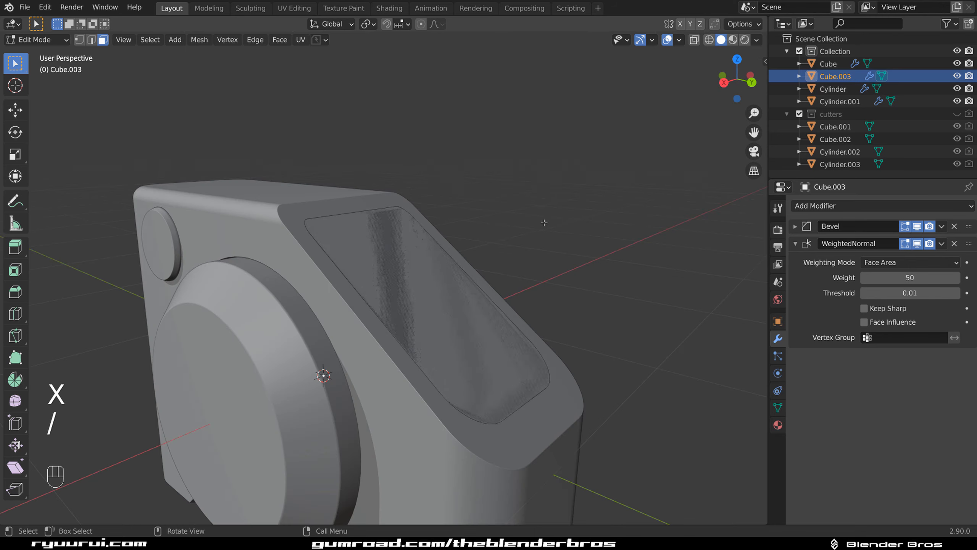
Extrude the remaining rounded panel outward from the diagonal face into a solid block
left_click(457, 283)
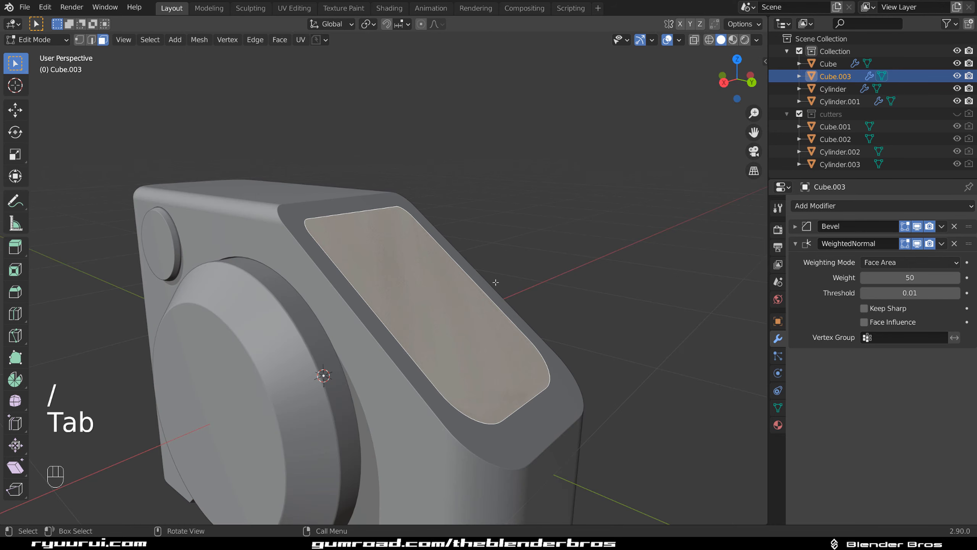
scroll(496, 282, "down", 3)
key("e")
left_click(518, 169)
key("Tab")
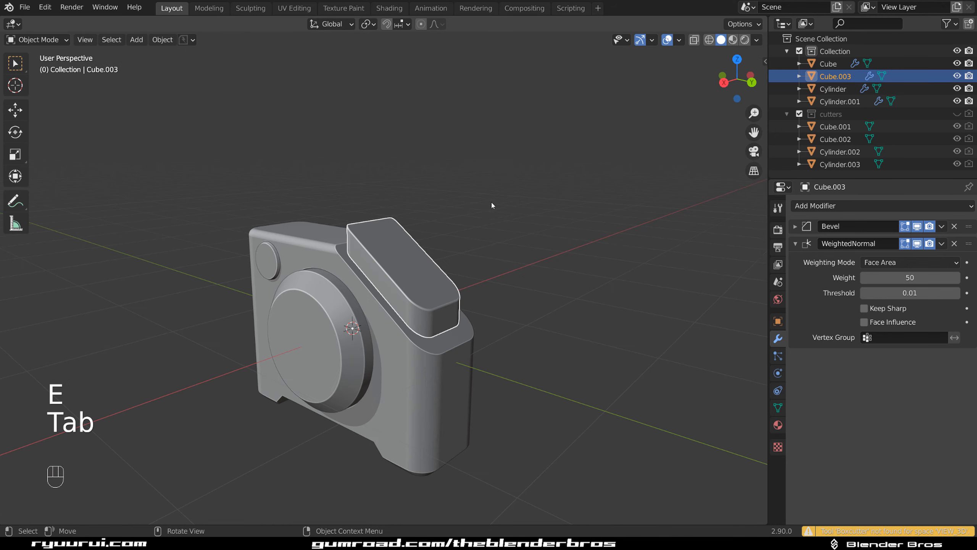
Move the block about 0.09 m down along Z into the diagonal face and view it from the front
scroll(486, 208, "up", 2)
key("g")
key("z")
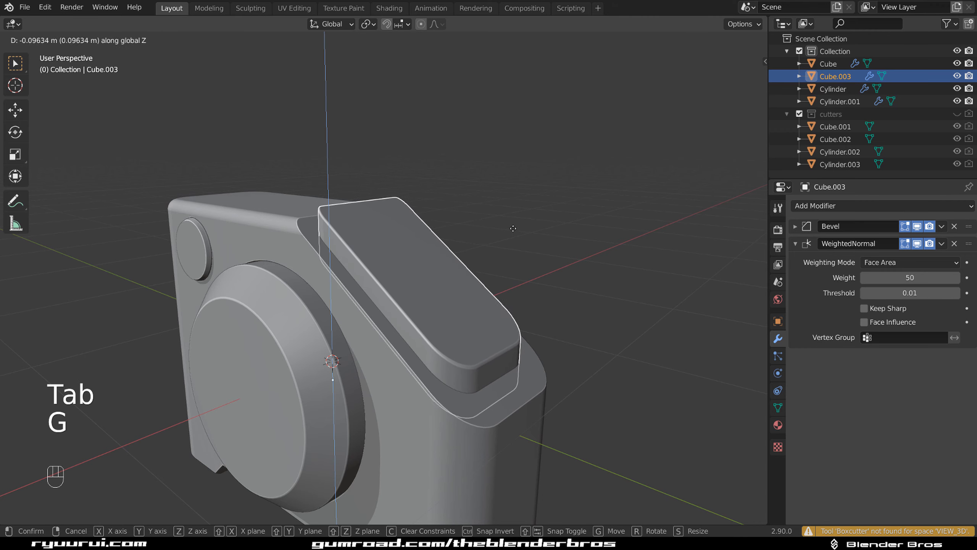
left_click(513, 227)
scroll(470, 186, "down", 2)
middle_click_drag(512, 238, 442, 200)
key("grave")
key("grave")
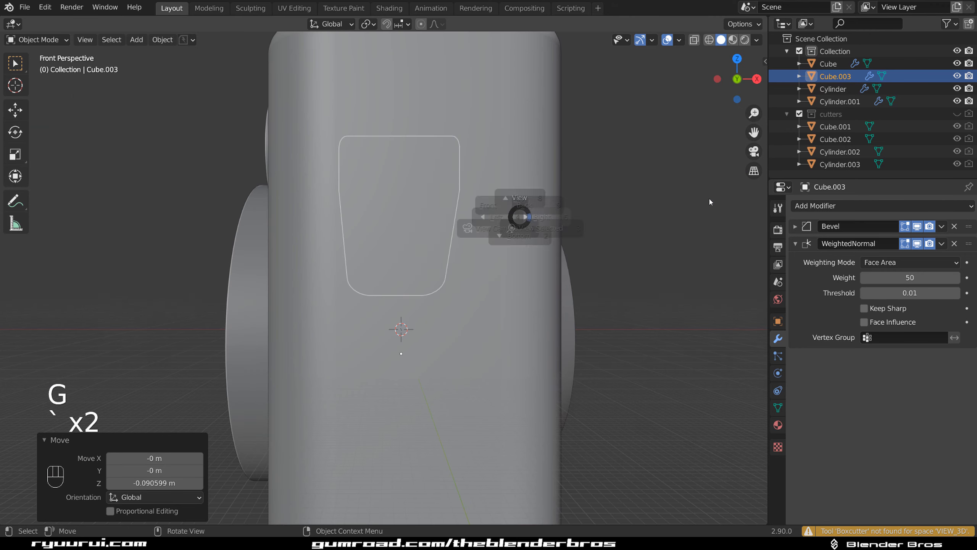
Deselect the panel block and add a cube mesh to serve as its cutter
left_click(710, 202)
key("KP_5")
scroll(478, 200, "up", 4)
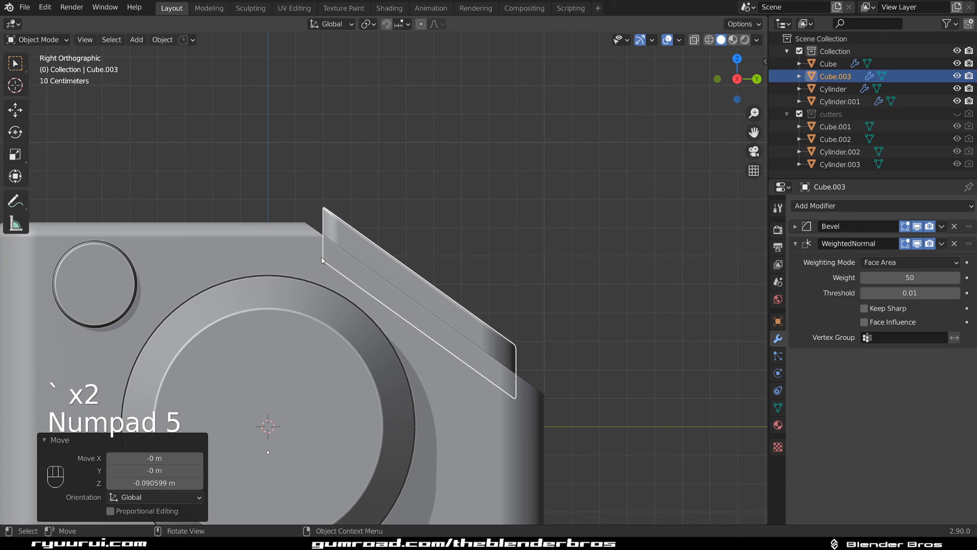
scroll(435, 193, "down", 4)
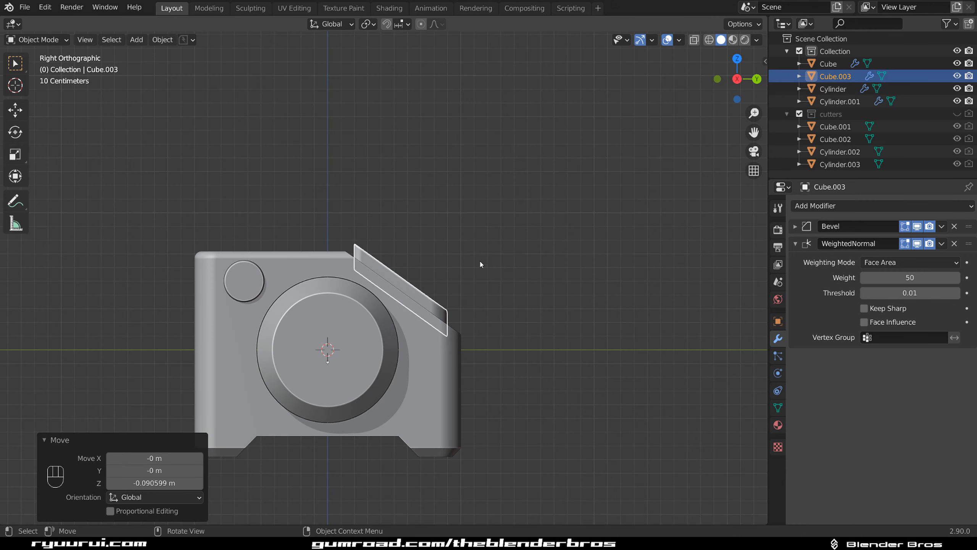
left_click(501, 262)
key("shift+a")
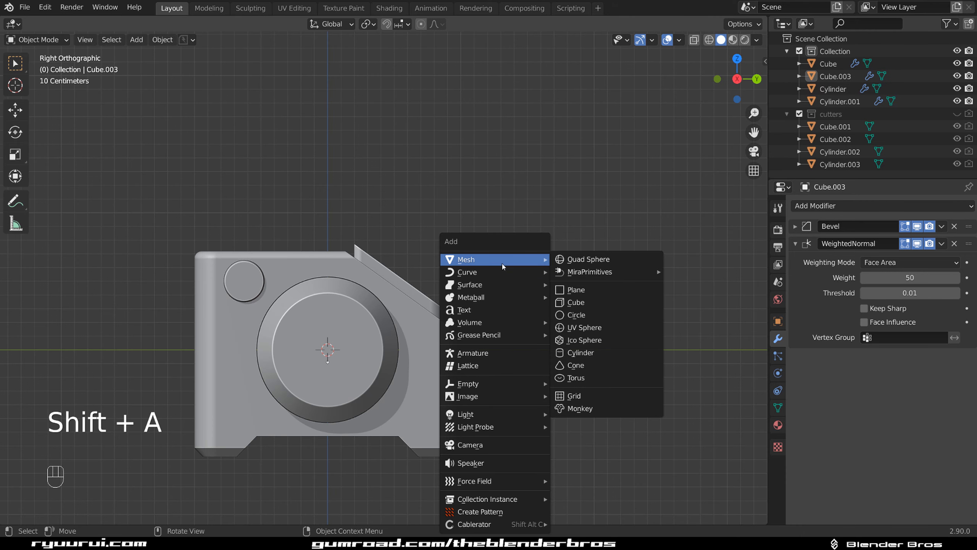
left_click(577, 304)
Rotate the new cube -30° and move it about -0.04 m in Y and -0.19 m in Z into the panel's upper end
key("r")
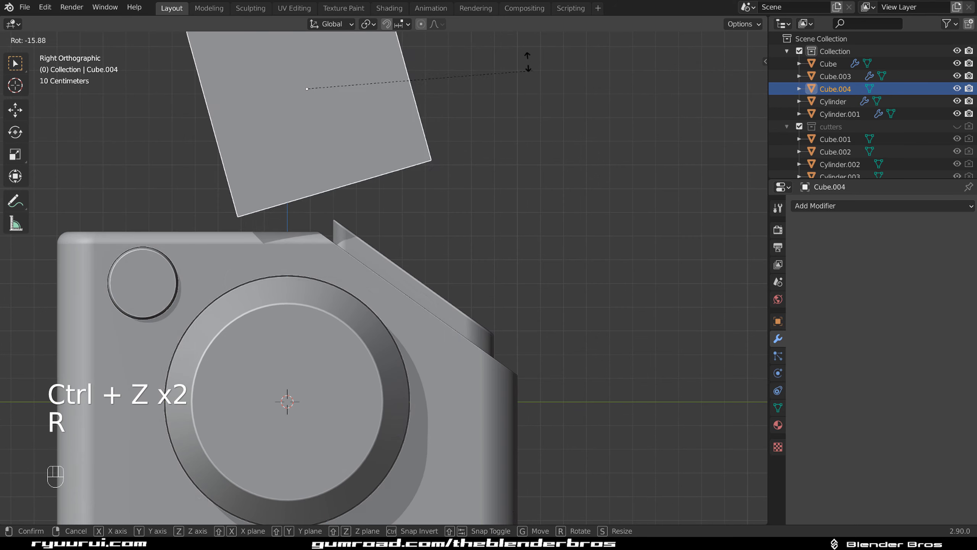
key("g")
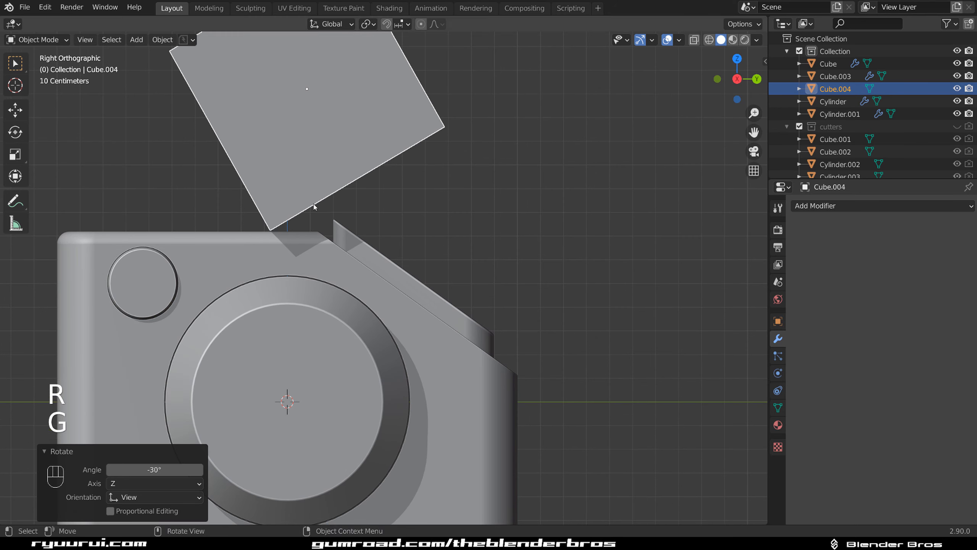
key("g")
left_click(360, 167)
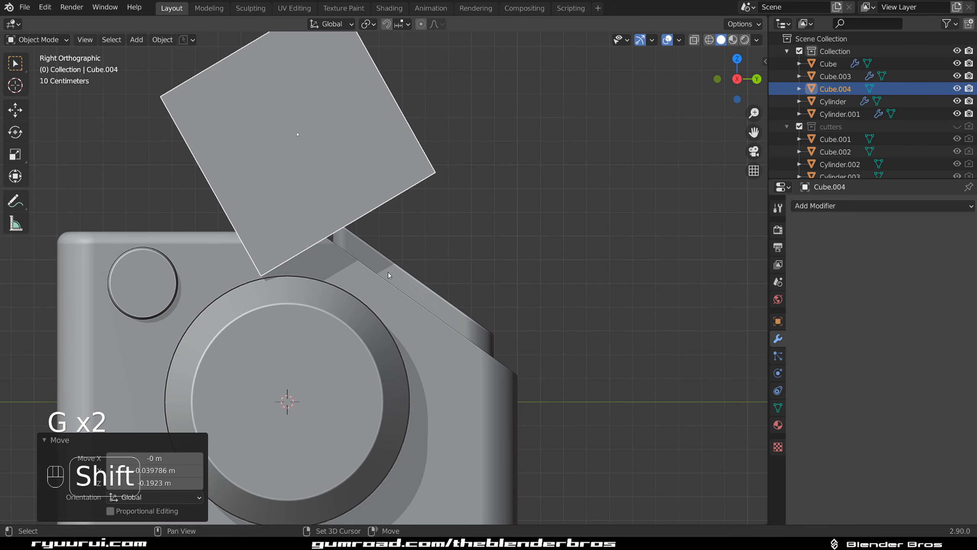
Cut the panel block with the cube using a Difference Boolean and move the cube to the cutters collection
left_click(371, 261, "shift")
key("ctrl+KP_Subtract")
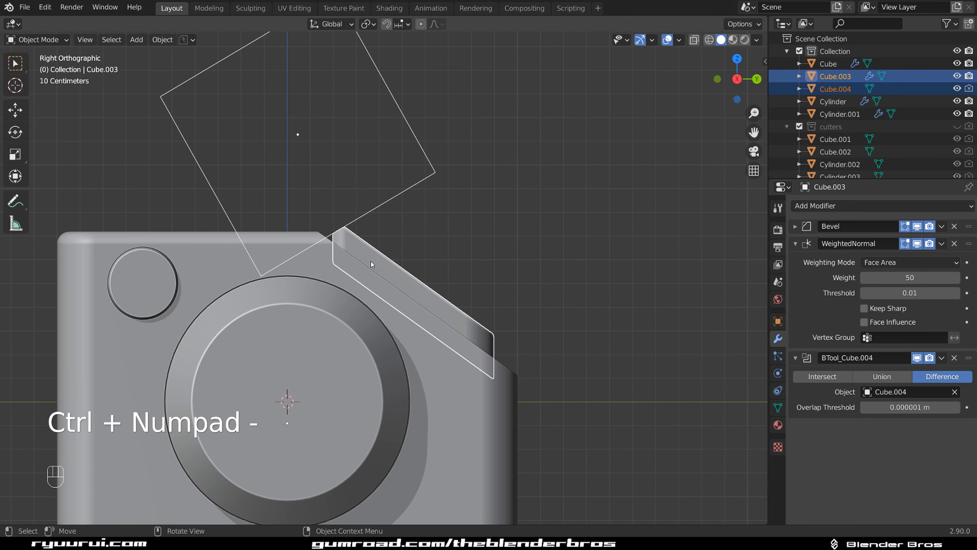
left_click(412, 193)
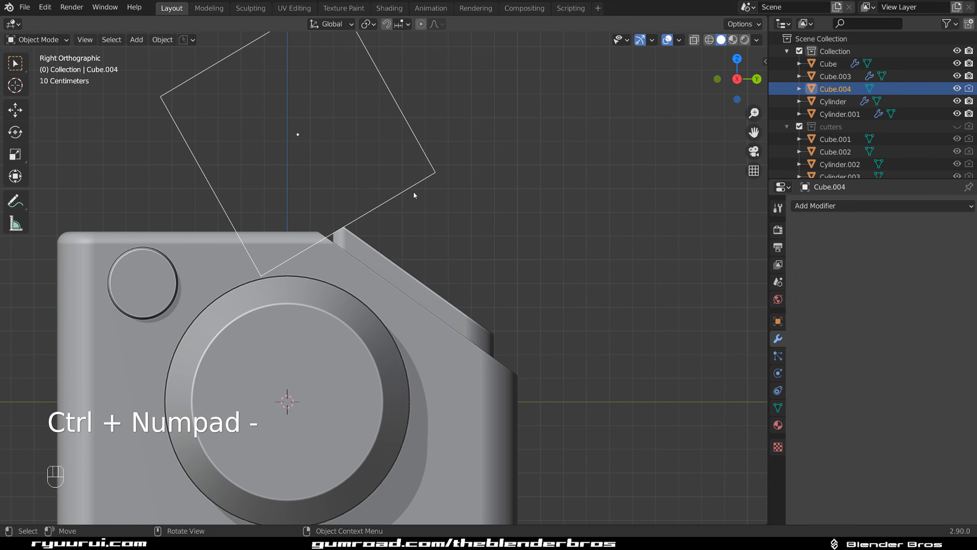
key("m")
left_click(414, 190)
middle_click_drag(415, 189, 442, 225)
scroll(403, 200, "up", 6)
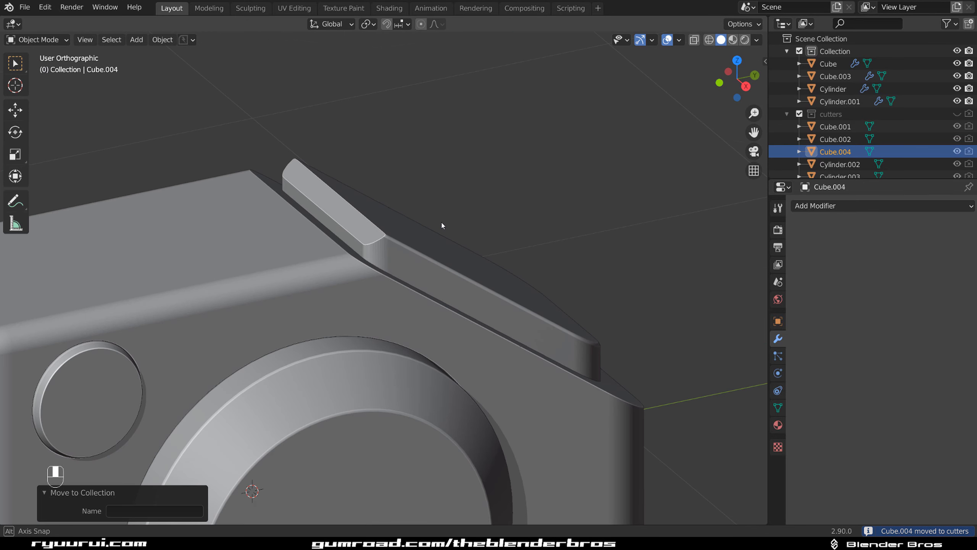
Show the cutters collection and select the cube that cuts the panel's upper end
left_click(428, 268)
middle_click_drag(427, 268, 447, 244)
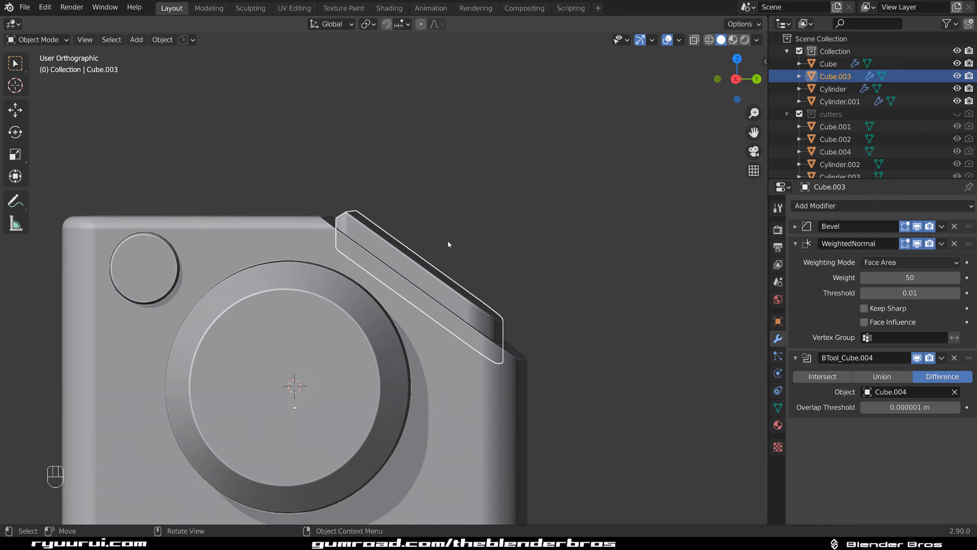
scroll(419, 257, "up", 1)
scroll(432, 282, "down", 2)
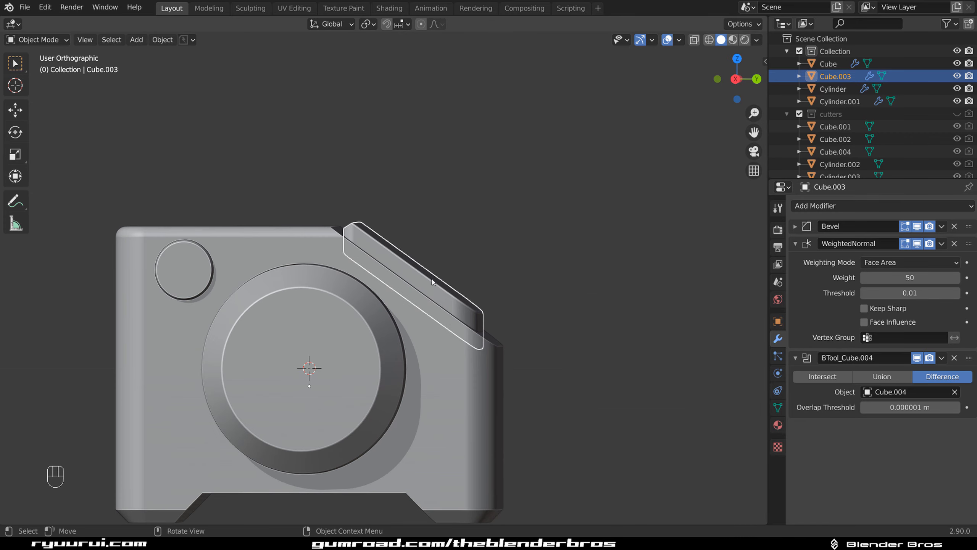
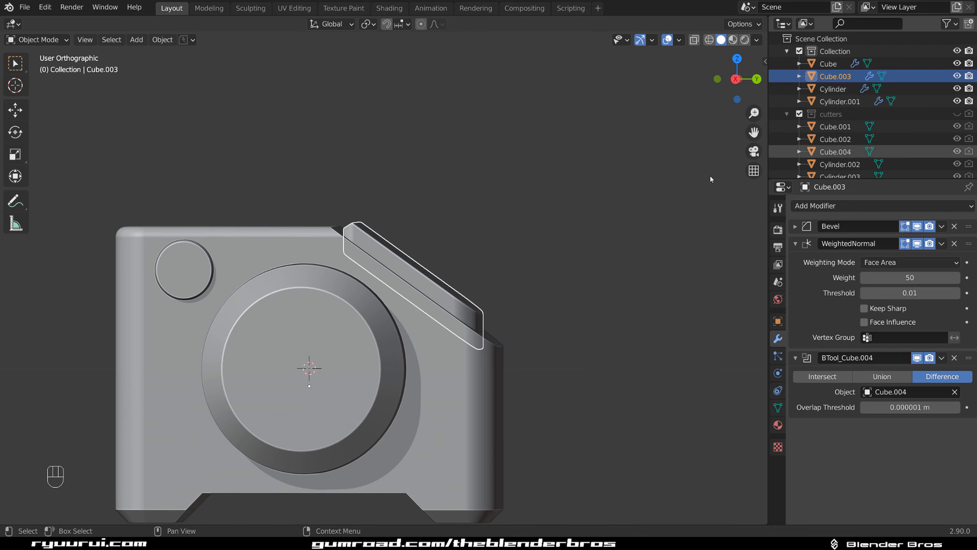
key("shift+2")
scroll(444, 173, "up", 3)
left_click(435, 117)
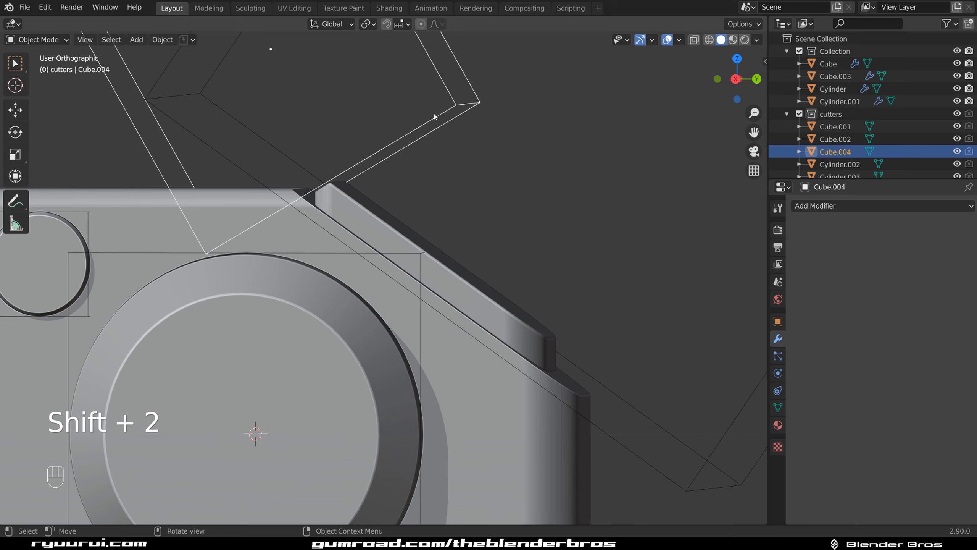
Clear the cutter cube's rotation and move it about 0.016 m up along Z
scroll(434, 116, "down", 5)
key("KP_5")
key("KP_5")
key("KP_5")
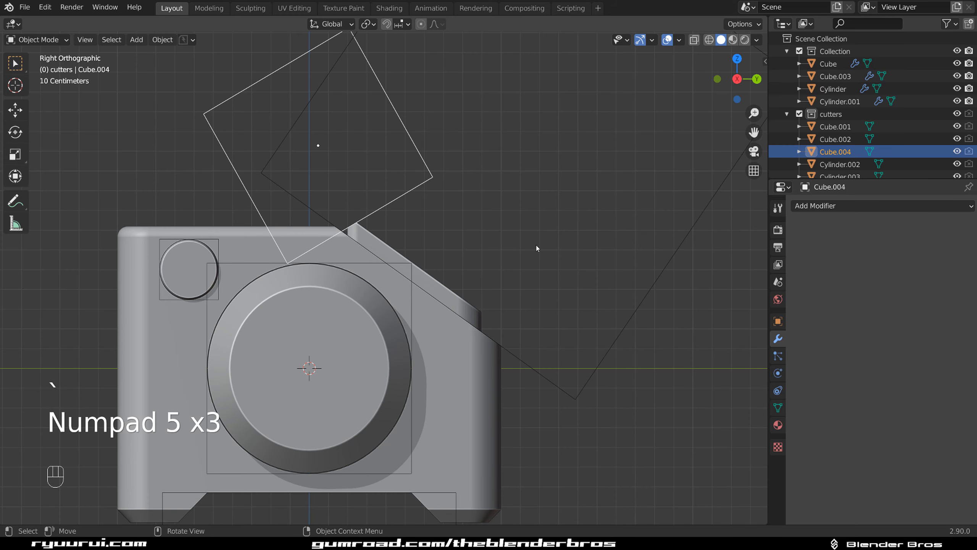
key("alt+r")
scroll(446, 223, "up", 3)
middle_click_drag(446, 222, 519, 223)
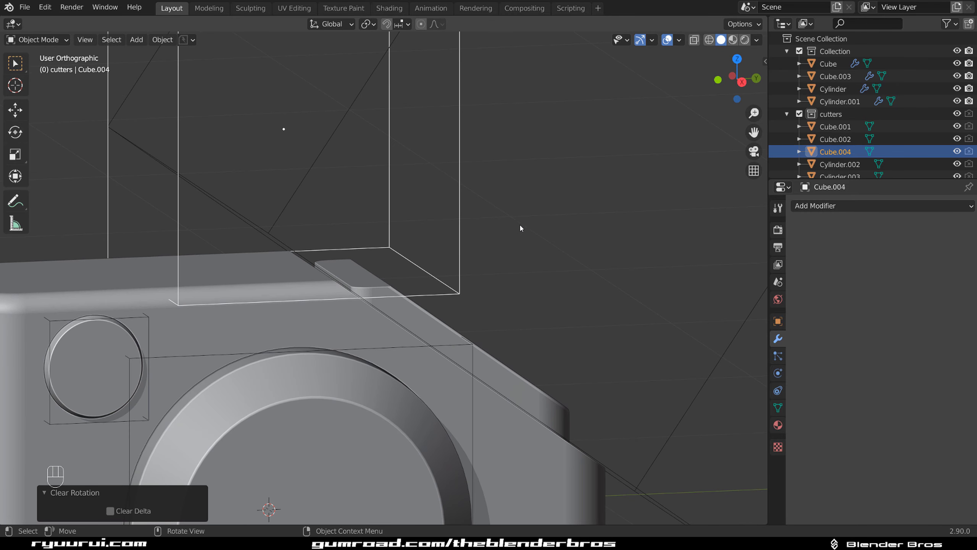
key("g")
key("z")
left_click(520, 187)
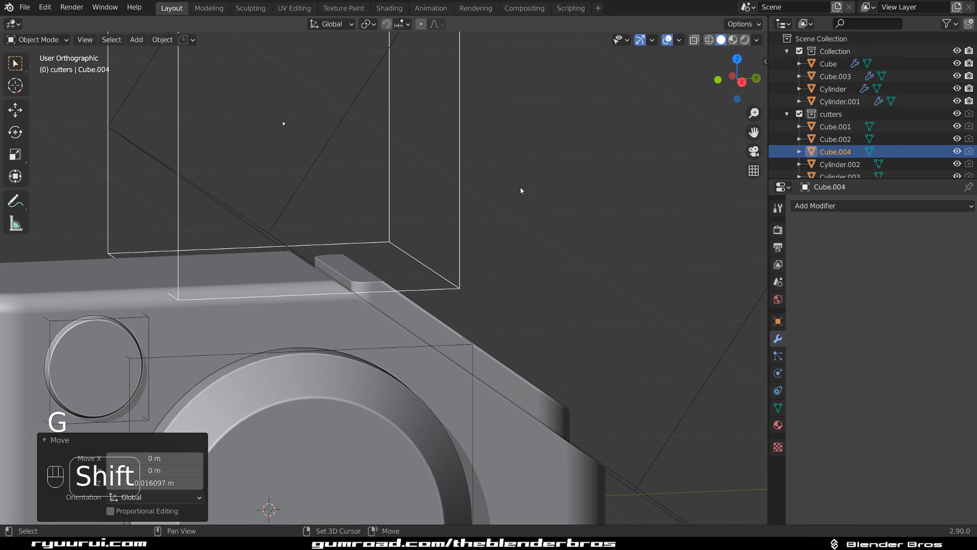
middle_click_drag(521, 187, 423, 233)
key("Tab")
key("Tab")
key("x")
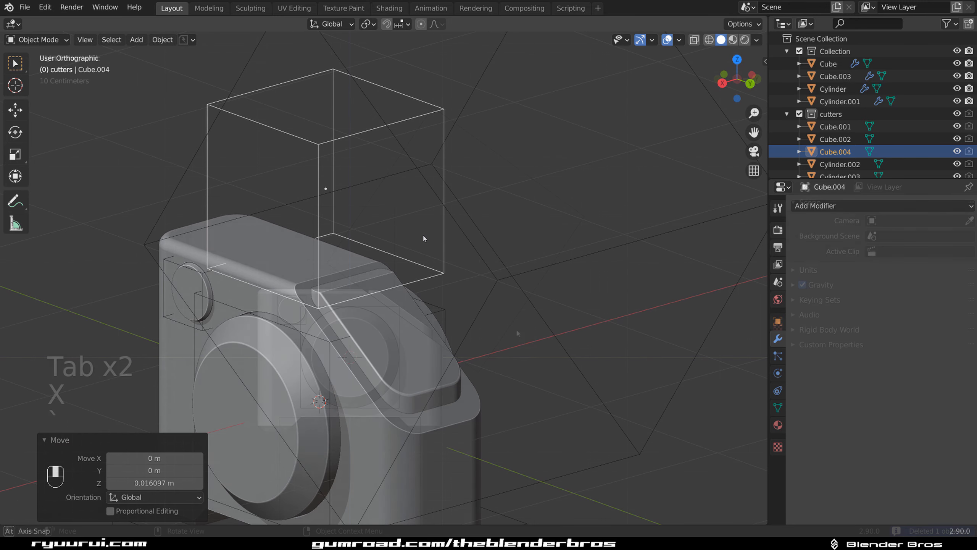
Add another cube, scale it down and move it about 0.84 m in Y and 0.95 m in Z above the diagonal panel
key("grave")
key("KP_5")
key("KP_5")
key("shift+a")
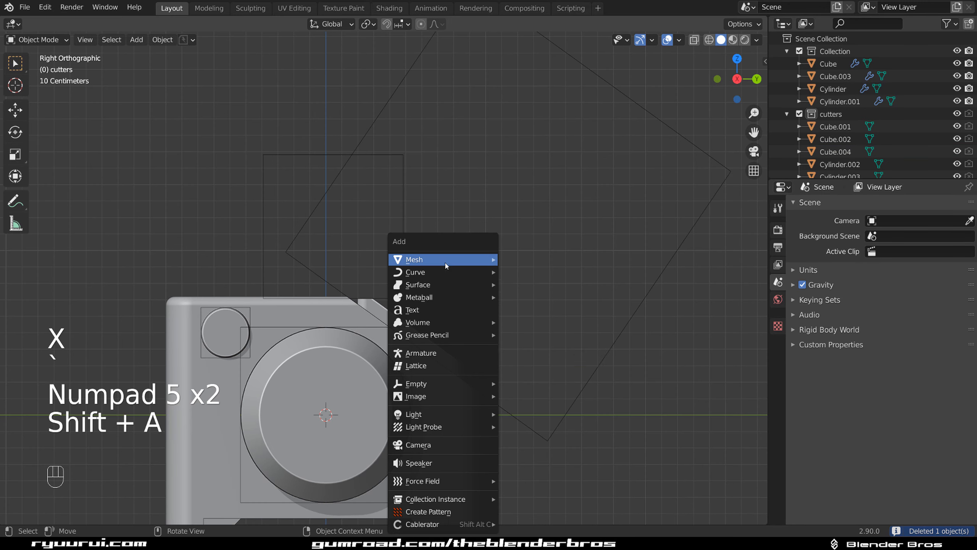
mouse_move(477, 260)
left_click(524, 303)
key("s")
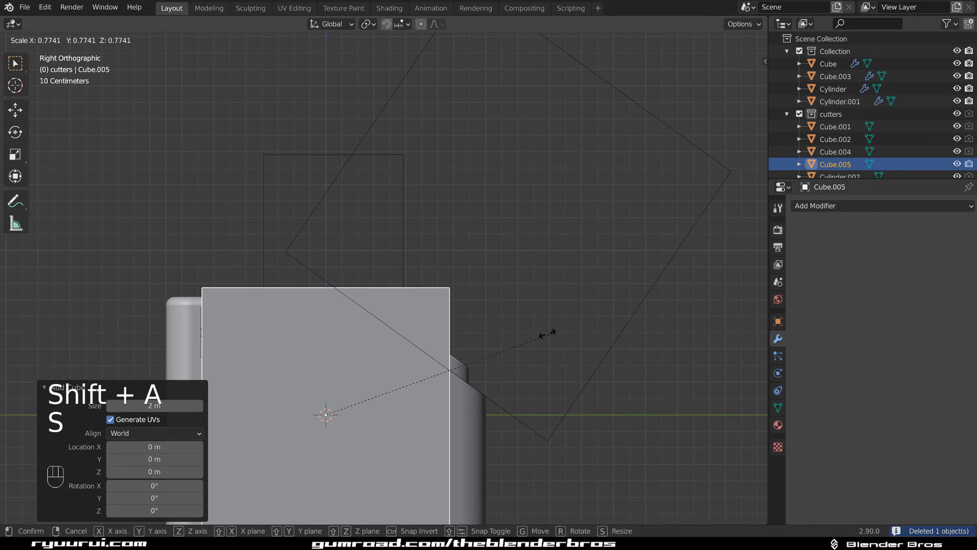
left_click(408, 387)
key("g")
left_click(539, 237)
Narrow the new cube to about 0.461 along the X axis
middle_click_drag(538, 237, 632, 295)
key("s")
middle_click(620, 293)
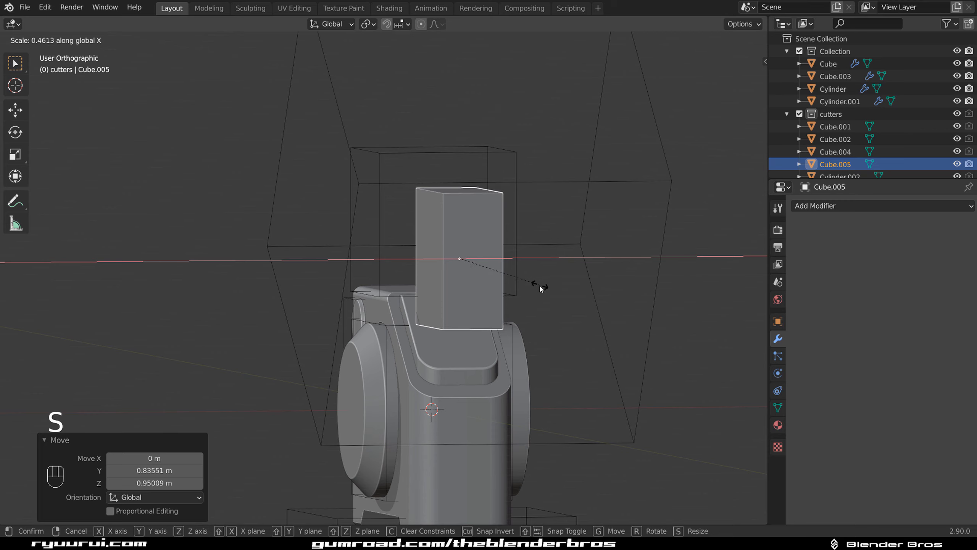
left_click(540, 287)
Shift the narrowed cube about -0.07 m in Y and 0.075 m in Z over the diagonal panel
middle_click_drag(540, 289, 608, 298)
key("grave")
key("grave")
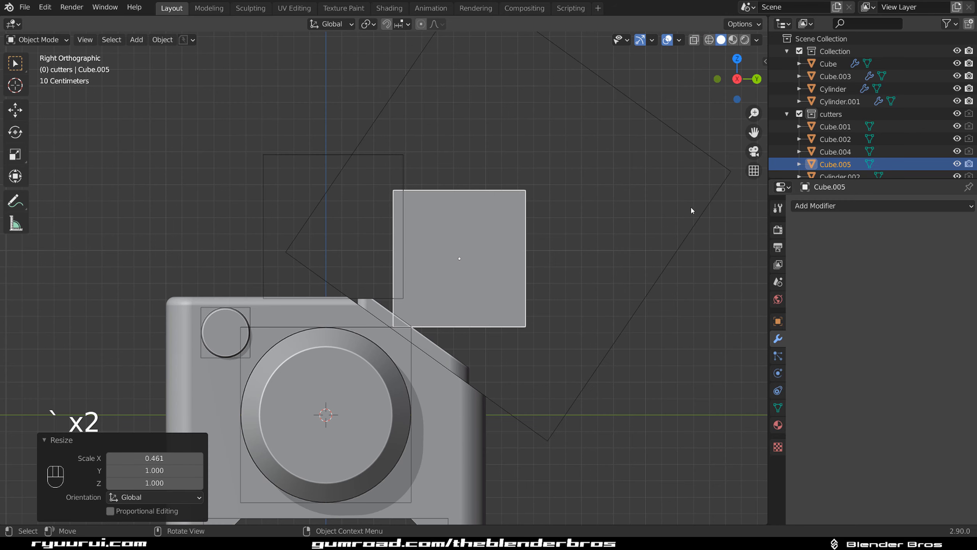
scroll(690, 210, "up", 3)
middle_click_drag(606, 258, 587, 227, "shift")
key("g")
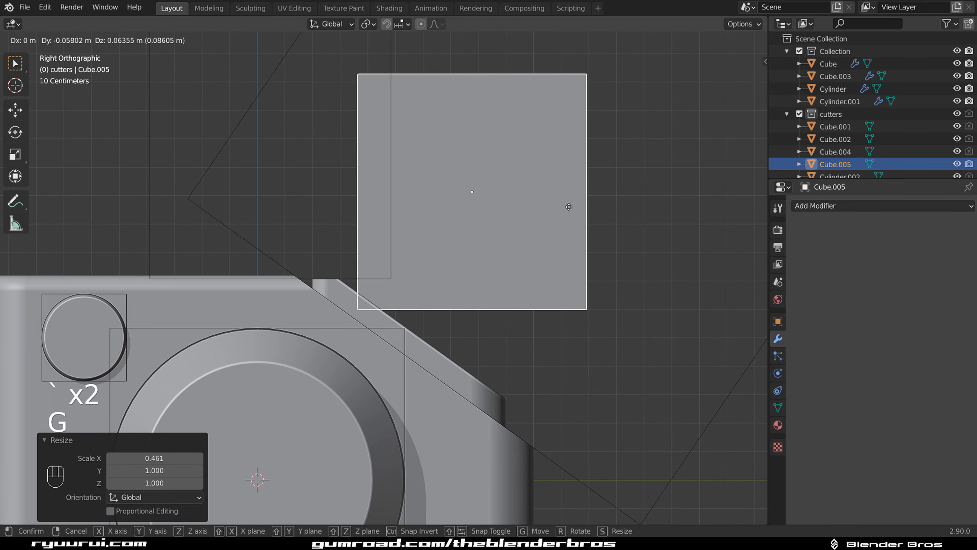
left_click(568, 205)
Scale the cube uniformly to just over half its size and move it about -0.21 m in Y and -0.175 m in Z
scroll(557, 270, "down", 3)
key("s")
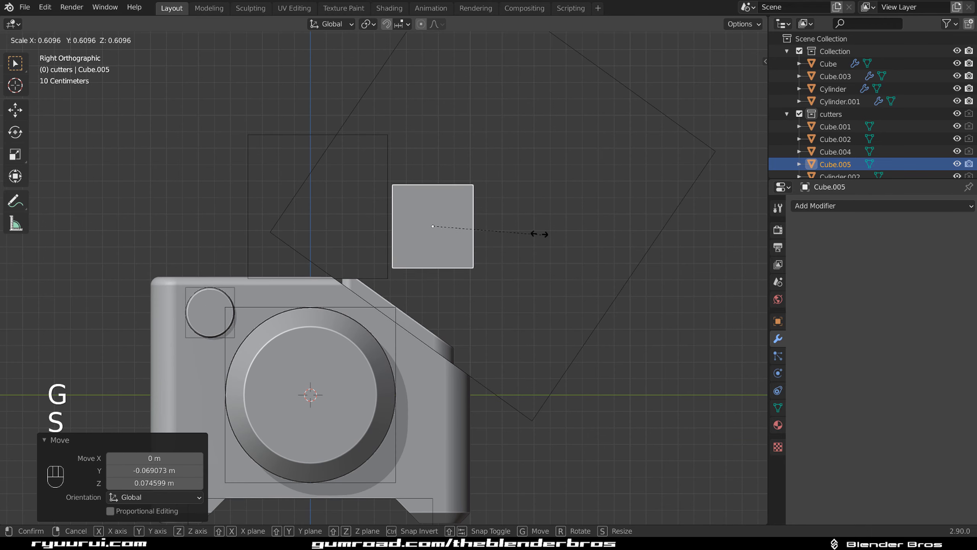
left_click(540, 233)
scroll(488, 242, "up", 3)
key("g")
left_click(410, 285)
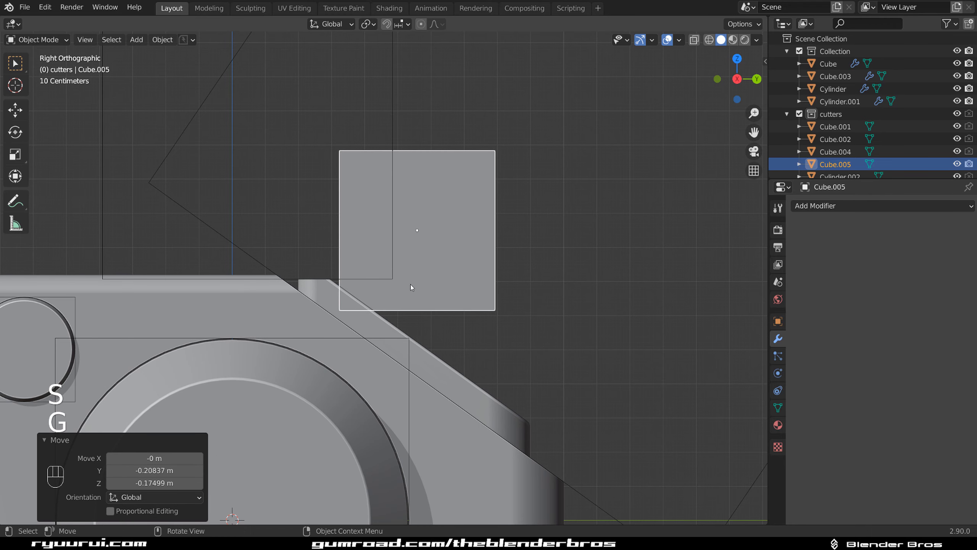
scroll(505, 270, "down", 2)
key("r")
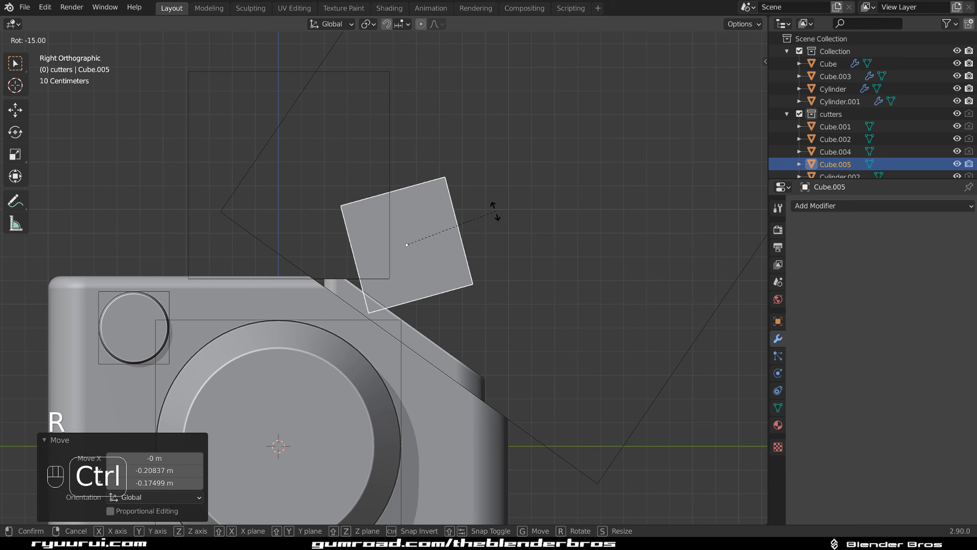
right_click(501, 235)
Move the cube's outer side face about -0.31 m along Y in Edit Mode to make a thin slab
scroll(478, 266, "up", 2)
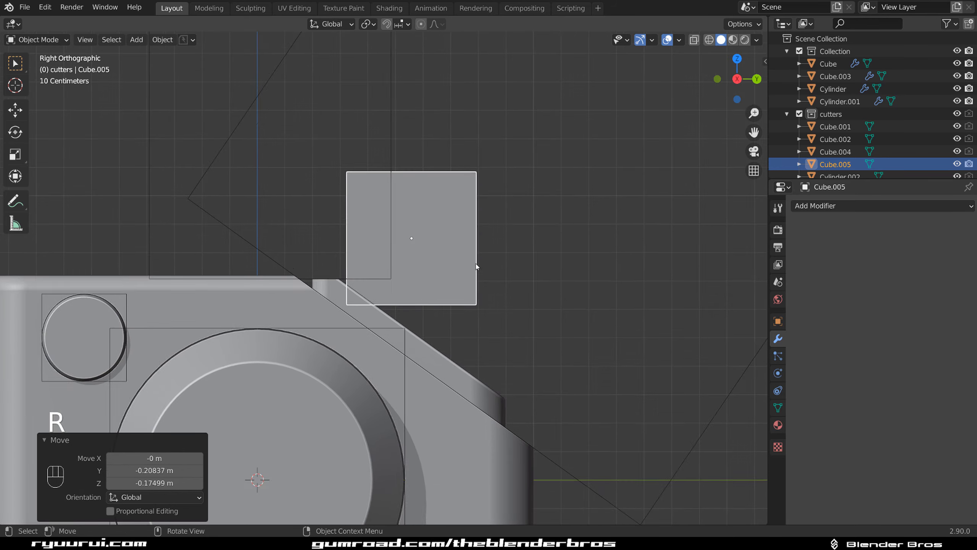
middle_click_drag(497, 275, 487, 257, "shift")
middle_click_drag(626, 245, 615, 244)
key("Tab")
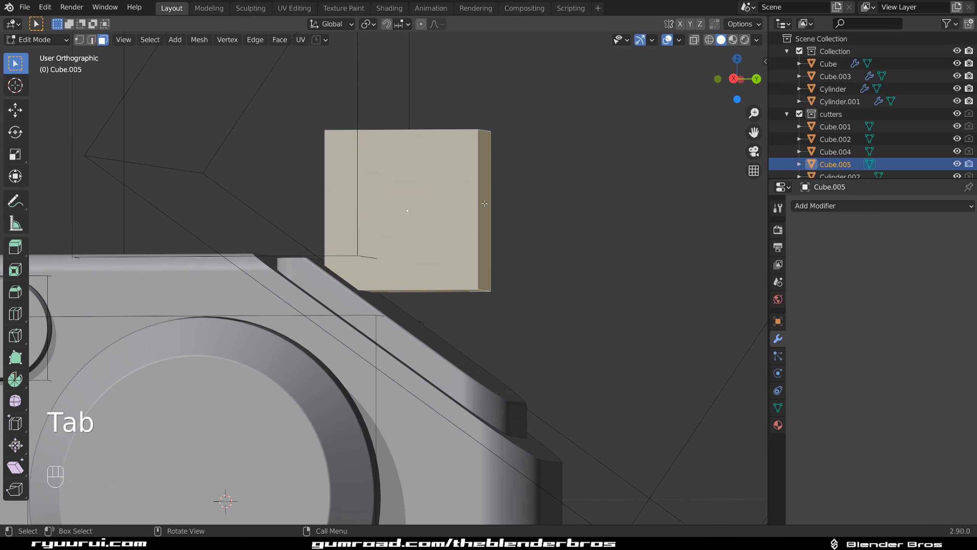
key("g")
key("y")
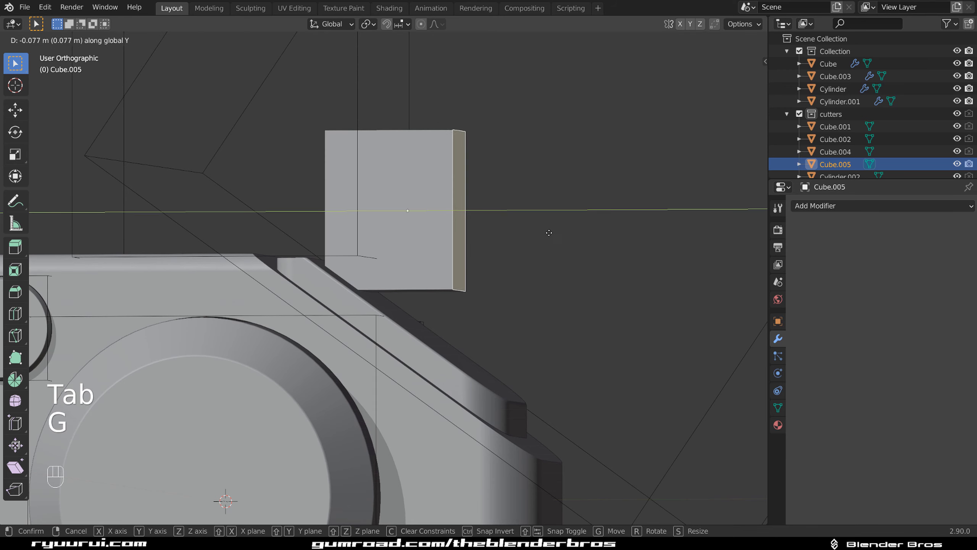
left_click(489, 222)
key("grave")
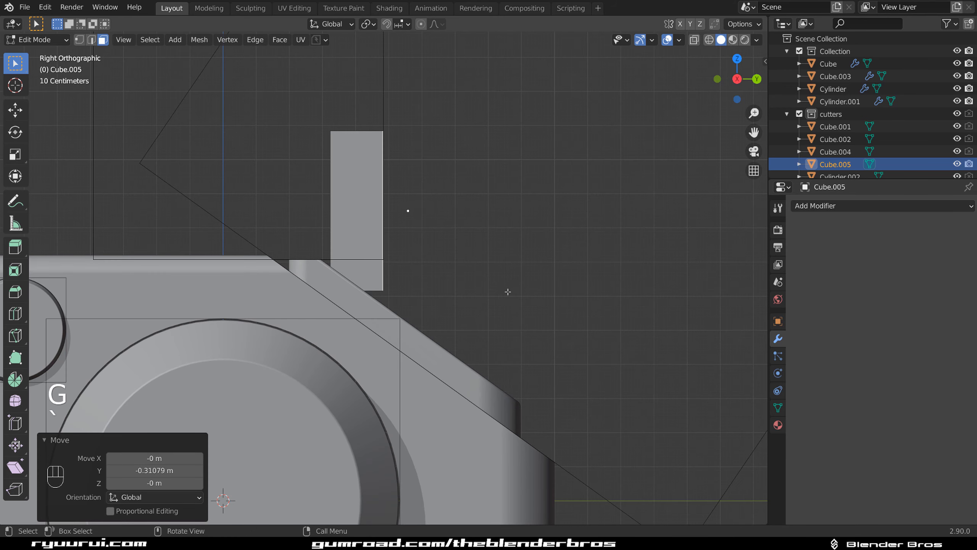
key("Tab")
Add an Array modifier to the thin slab
middle_click_drag(473, 259, 541, 220, "shift")
scroll(566, 276, "up", 1)
scroll(549, 256, "down", 2)
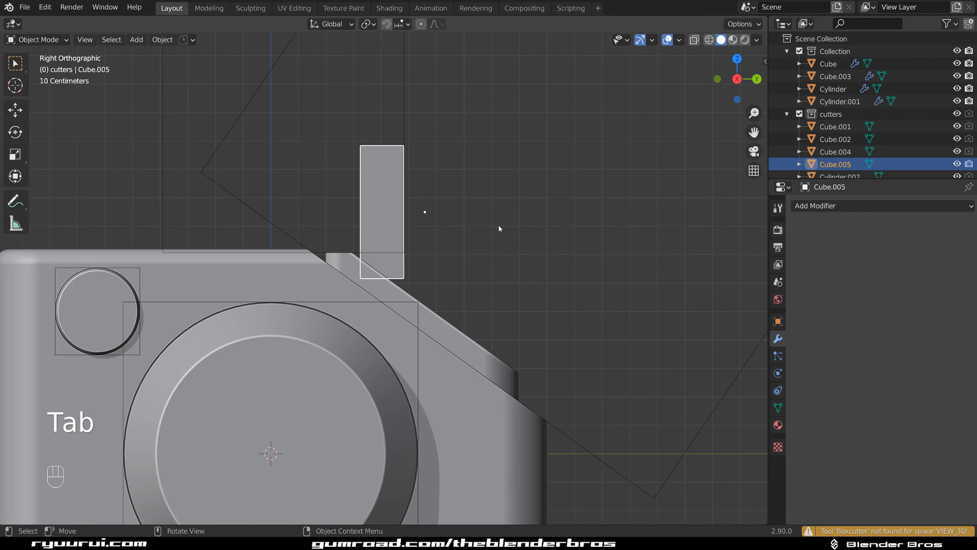
left_click(838, 205)
left_click(718, 234)
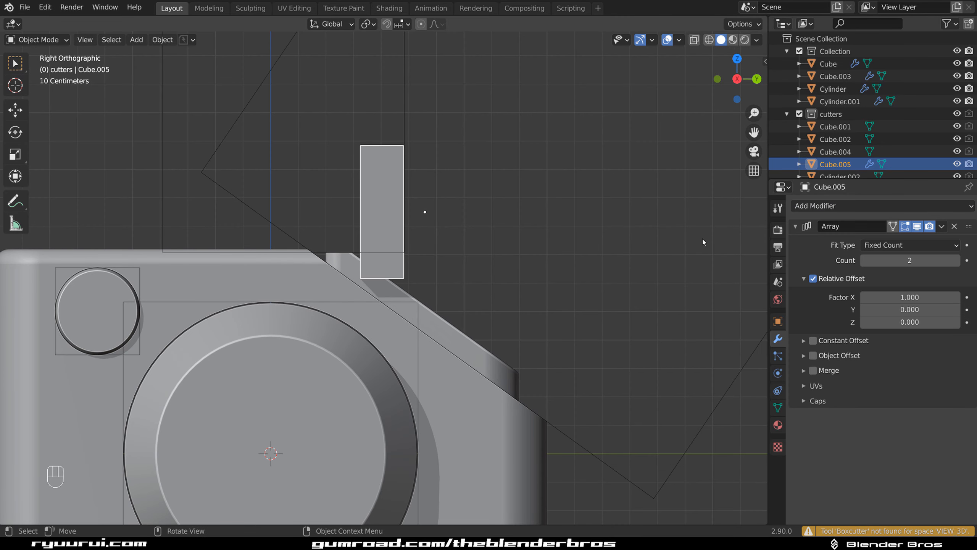
scroll(497, 260, "down", 2)
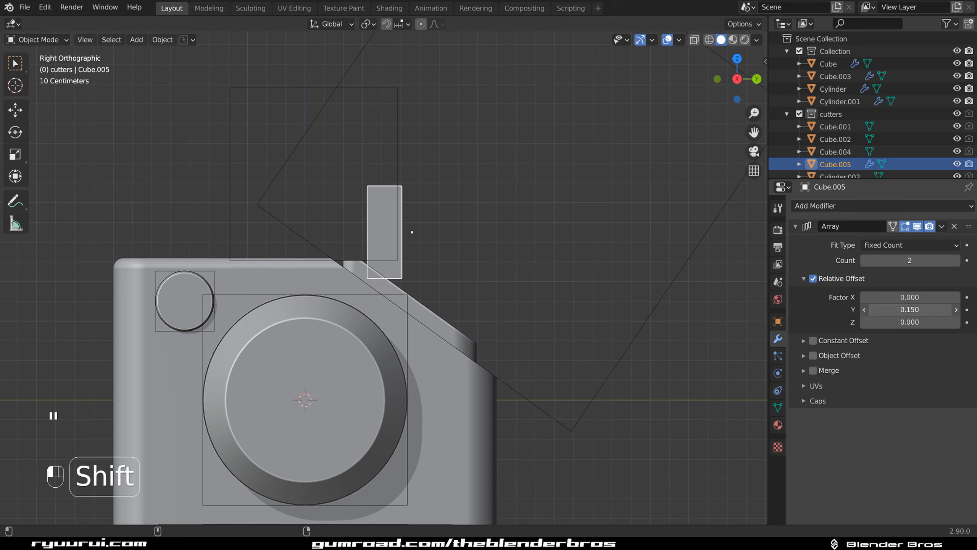
Set the array to a count of 5 with relative offset factors of 1.350 in Y and -0.300 in X
left_click_drag(910, 309, 938, 309, "shift")
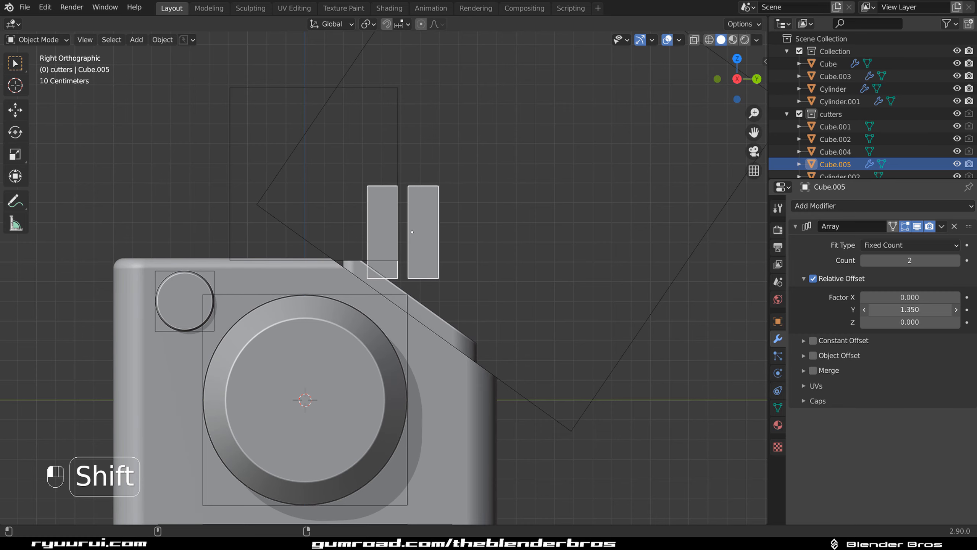
left_click_drag(959, 263, 973, 263)
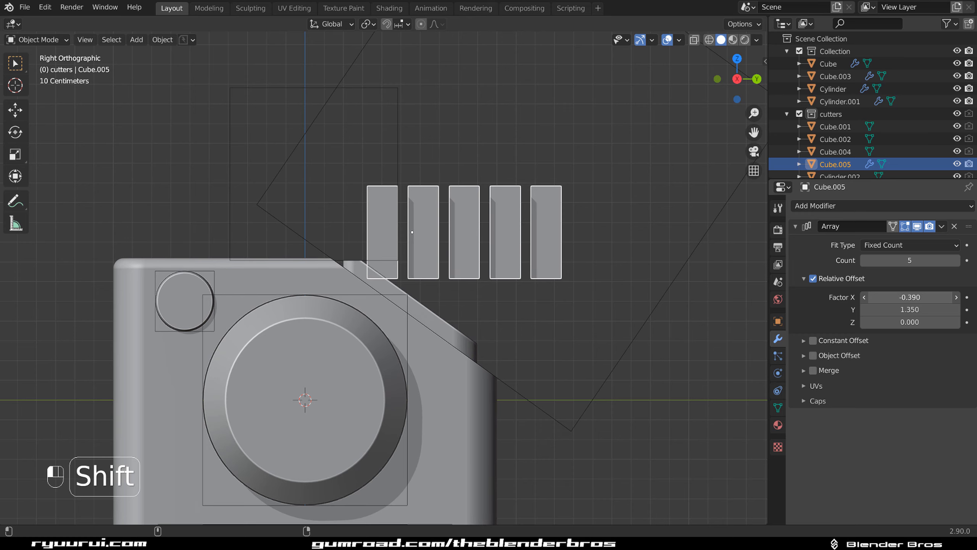
left_click_drag(909, 297, 925, 307, "shift")
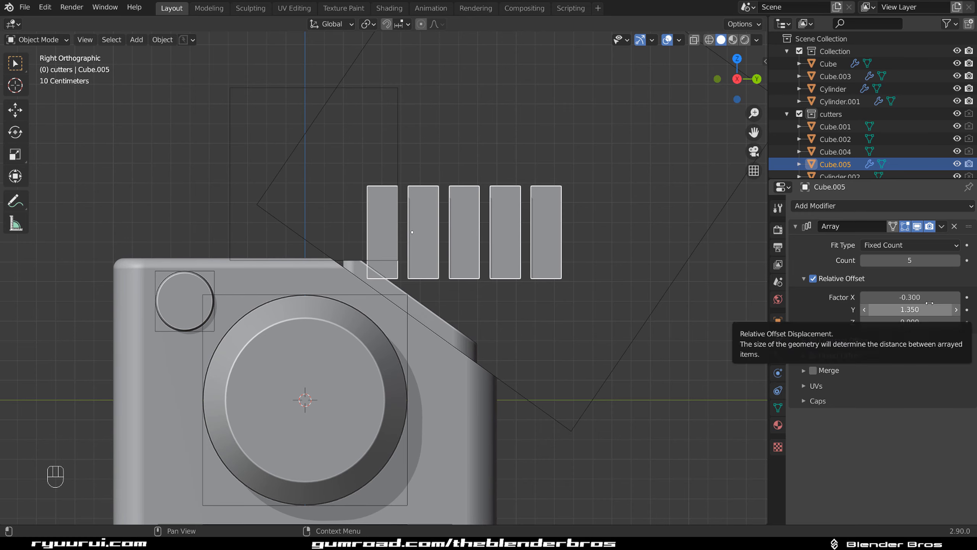
Set the array's relative offset factors to 0 in X, 1.190 in Y and -0.280 in Z
double_click(929, 293)
type("0")
left_click_drag(910, 309, 835, 322, "shift")
Move the slab's outer side face about -0.10 m along Y in Edit Mode to make the arrayed slats thinner
key("Tab")
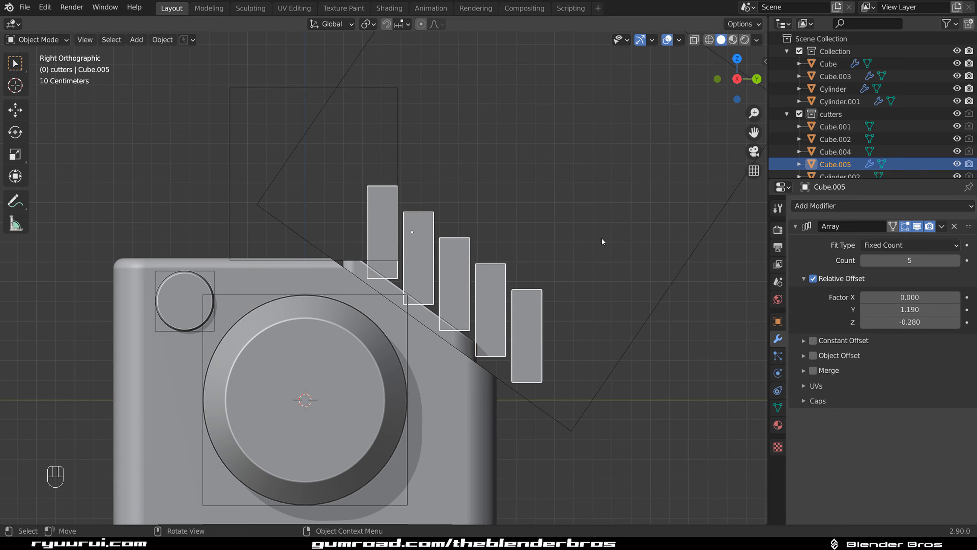
middle_click_drag(477, 216, 502, 216)
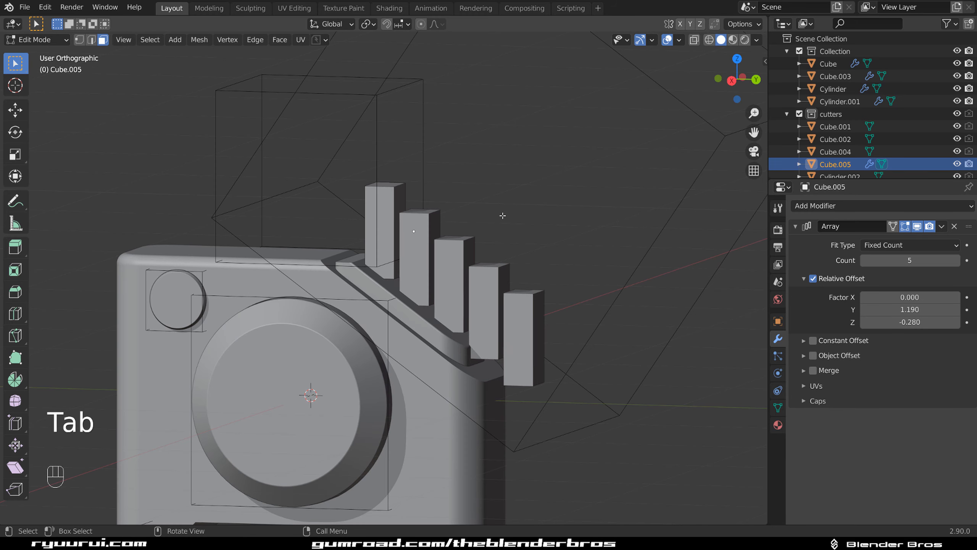
key("g")
middle_click(561, 223)
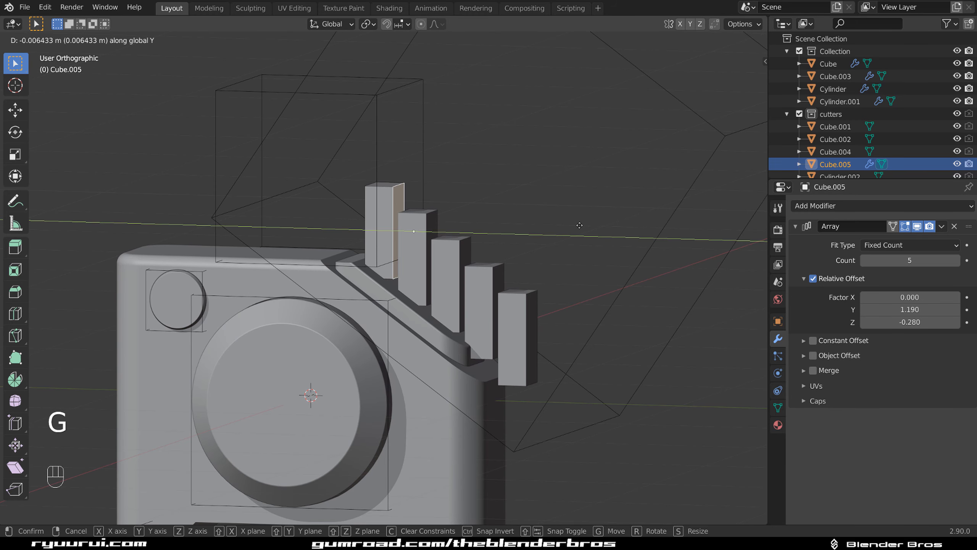
key("shift")
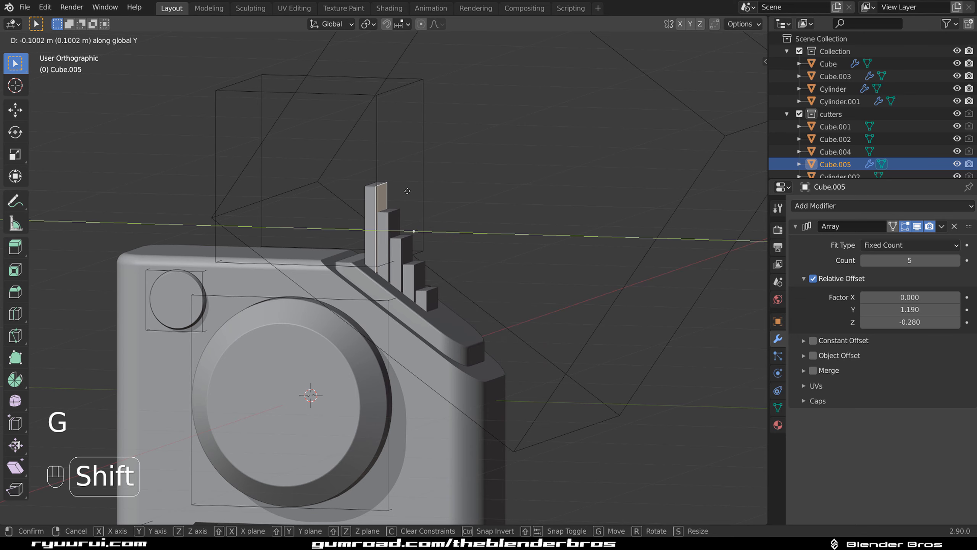
left_click(407, 191, "shift")
key("Tab")
Set the array's relative offset to 1.280 in Y and -0.110 in Z, with a count of 7
key("grave")
scroll(635, 247, "up", 3)
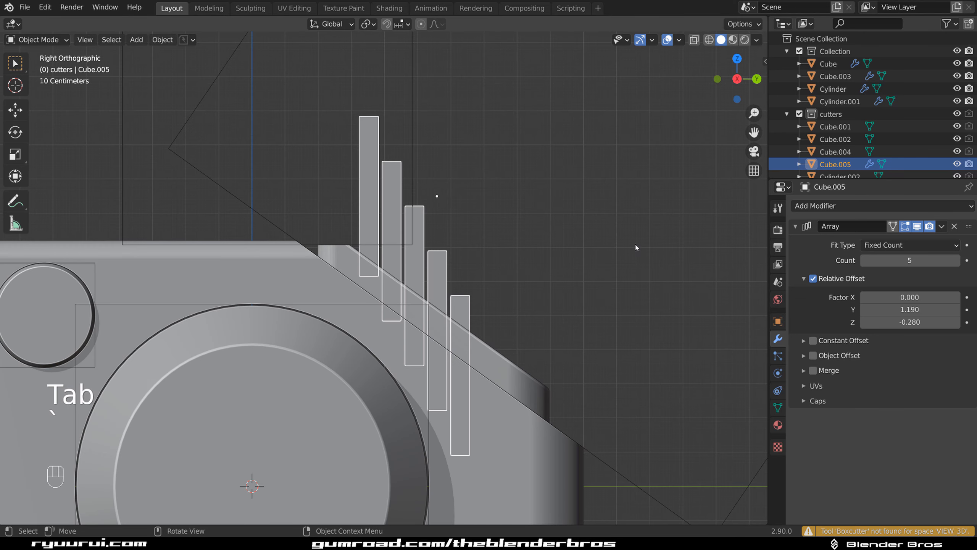
mouse_move(910, 310)
left_mouse_down("shift")
mouse_move(930, 309)
mouse_move(912, 321)
left_mouse_up("shift")
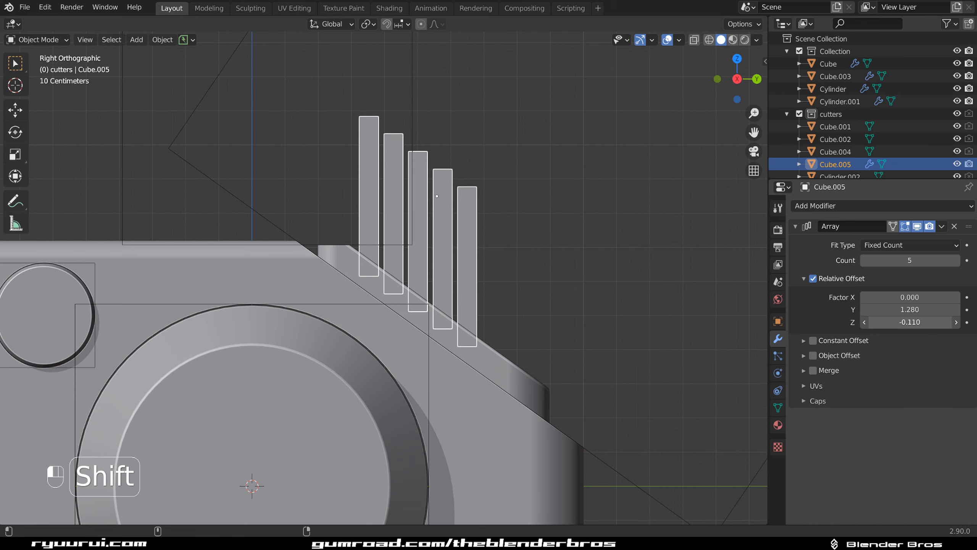
left_click(956, 260)
left_click(956, 260)
left_click(956, 260)
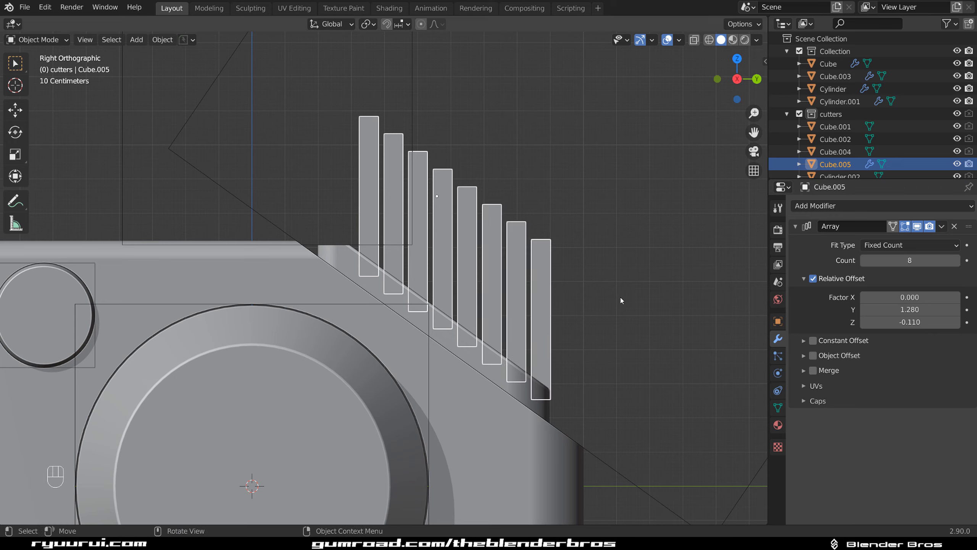
left_click(865, 260)
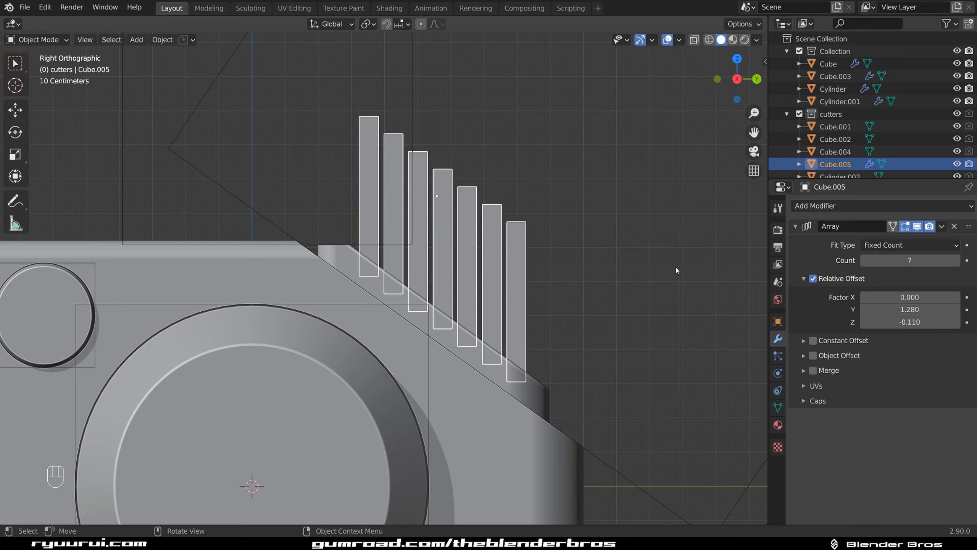
Raise the arrayed slats slightly along Z so their lower ends only shallowly intersect the diagonal panel
key("g")
key("z")
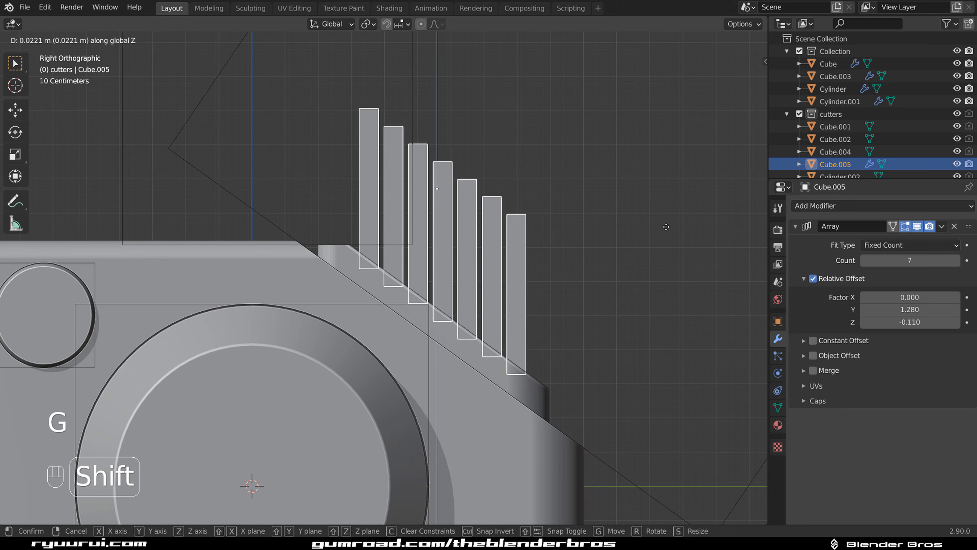
left_click(669, 196)
Cut the arrayed slats out of the raised diagonal panel with a Boolean Difference
left_click(541, 383, "shift")
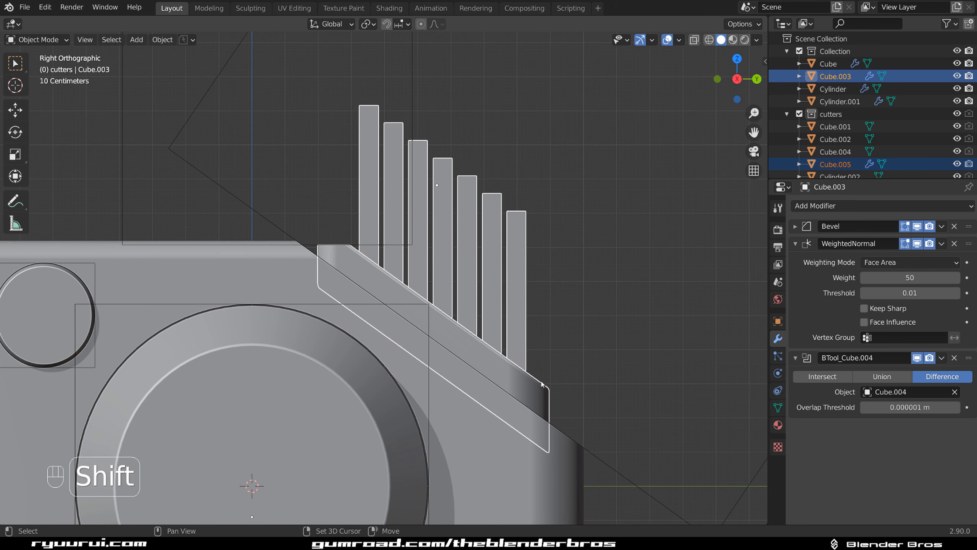
key("ctrl+KP_Subtract")
key("ctrl+KP_Multiply")
key("ctrl+z")
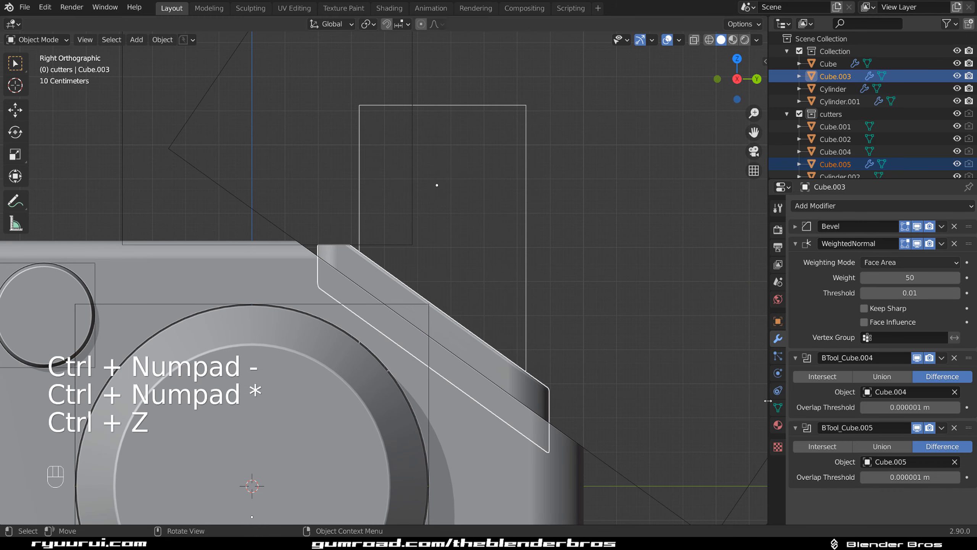
middle_click_drag(576, 242, 512, 299)
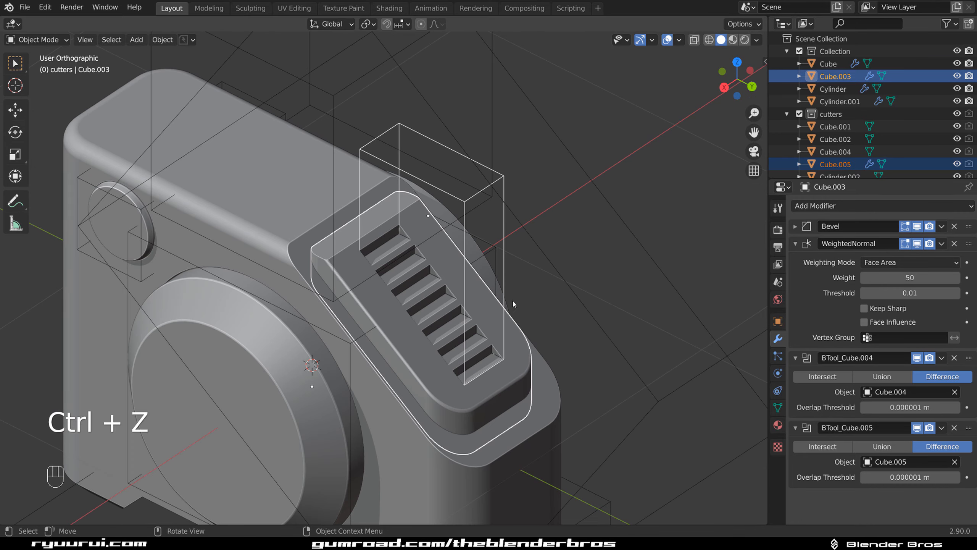
key("KP_5")
scroll(460, 279, "up", 1)
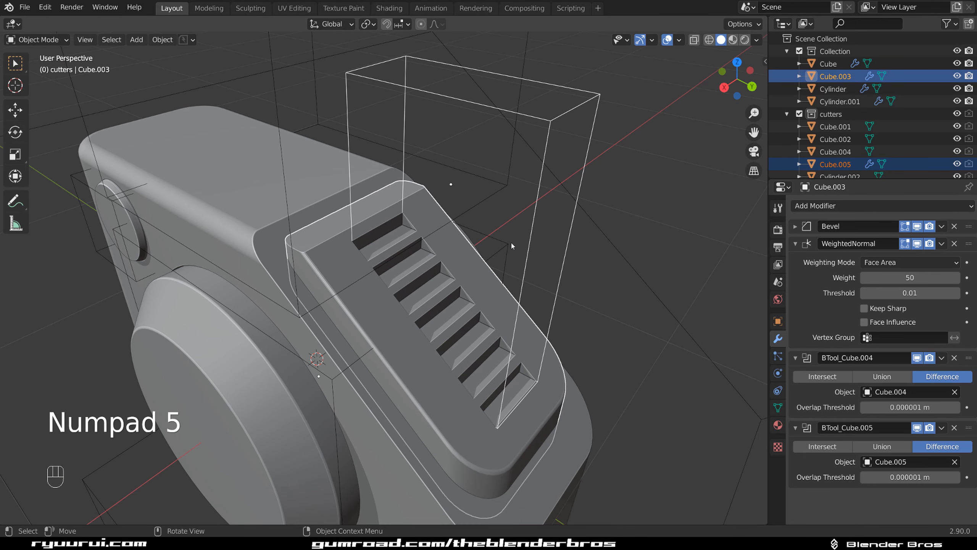
scroll(542, 247, "down", 3)
middle_click_drag(516, 221, 516, 194)
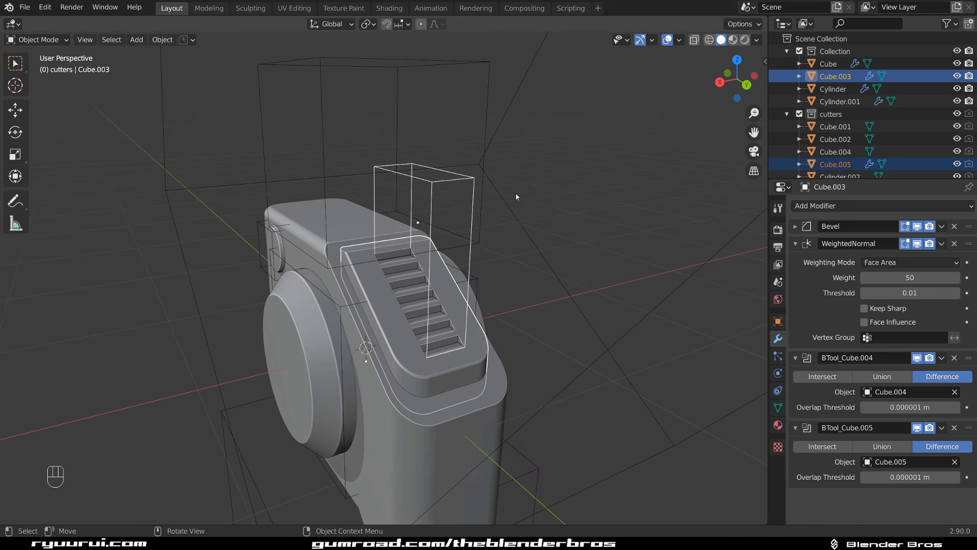
Move the diagonal panel's two Boolean modifiers above its Bevel and WeightedNormal modifiers
left_click(472, 208)
key("alt+z")
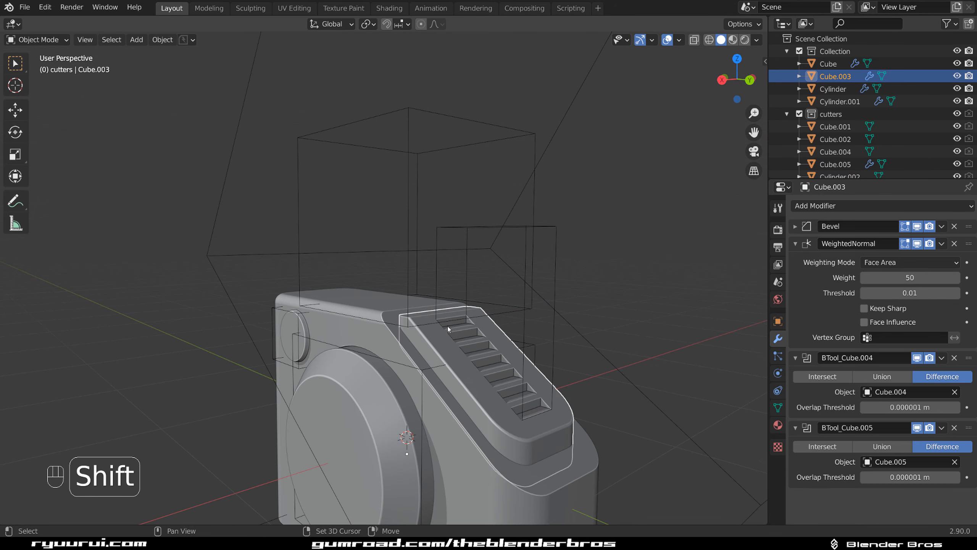
middle_click_drag(447, 325, 404, 204, "shift")
scroll(403, 203, "up", 2)
middle_click_drag(404, 204, 423, 238)
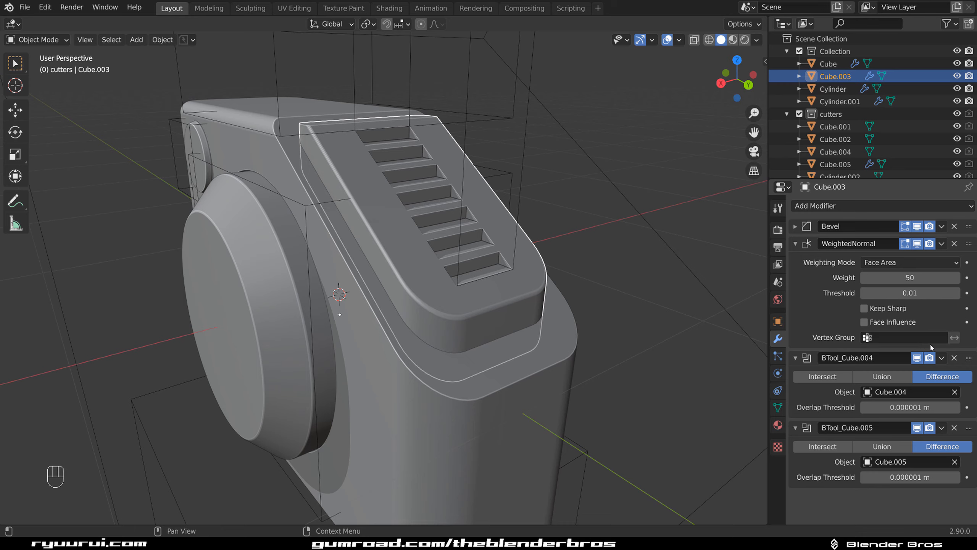
left_click_drag(969, 361, 973, 215)
left_click_drag(970, 426, 898, 237)
Apply both Boolean modifiers on the diagonal panel
left_click(941, 226)
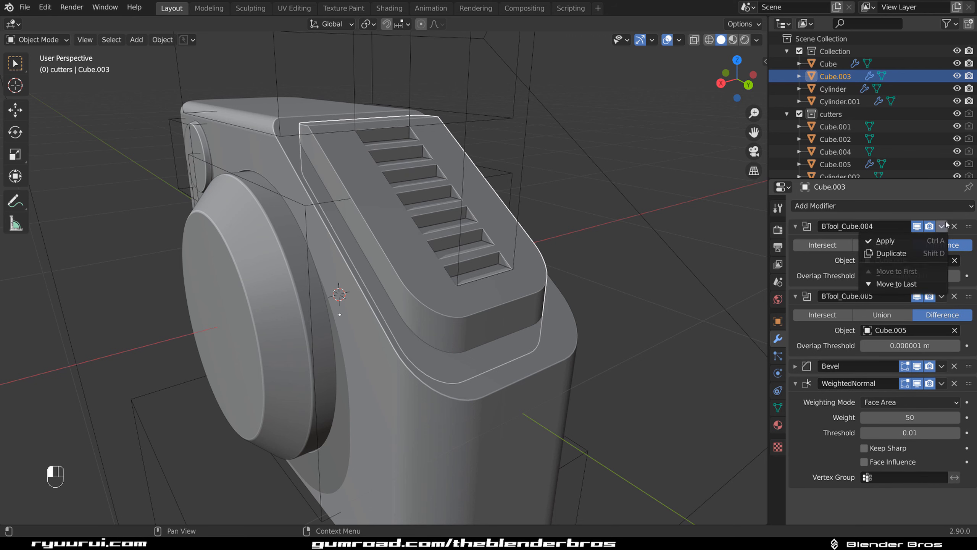
left_click(918, 238)
left_click(942, 227)
left_click(920, 244)
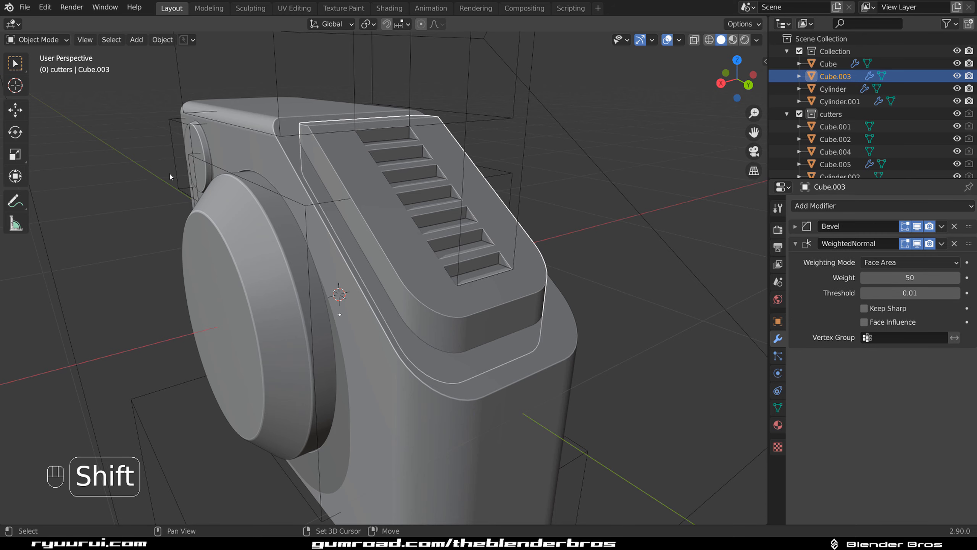
Select the back wall faces of all seven slots in the diagonal panel in face mode
middle_click_drag(170, 177, 258, 213, "shift")
scroll(451, 242, "up", 3)
middle_click_drag(451, 242, 288, 166, "shift")
scroll(288, 166, "up", 1)
key("Tab")
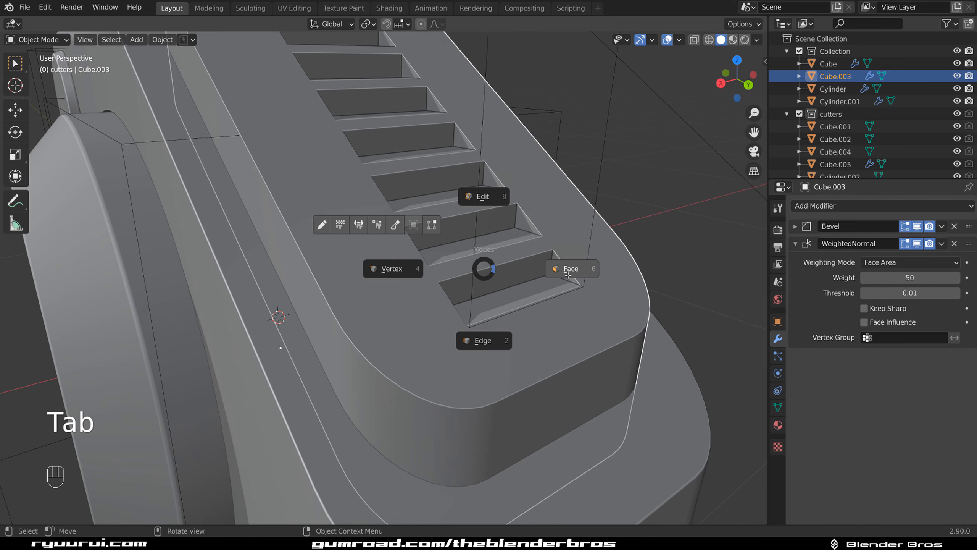
left_click(561, 268)
left_click(505, 274)
left_click(476, 240, "shift")
left_click(441, 185, "shift")
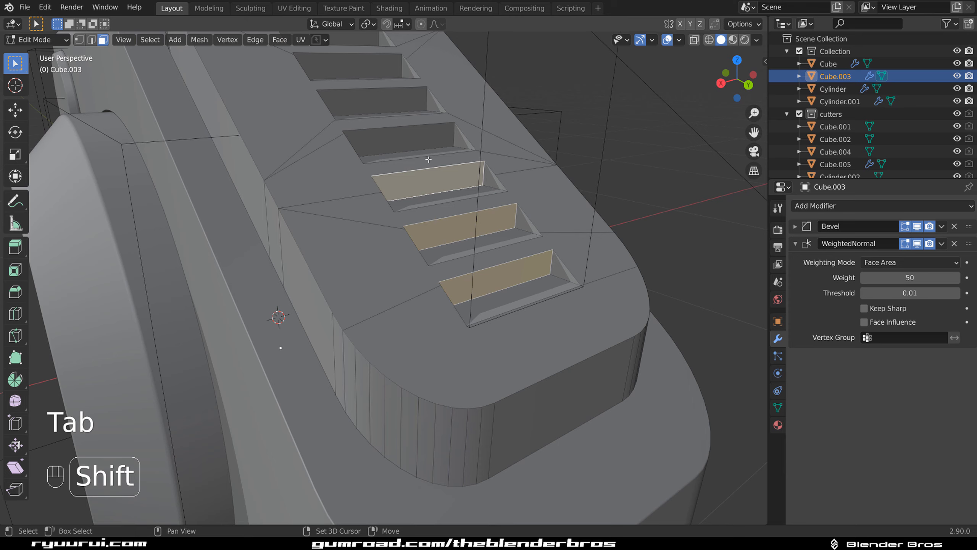
left_click(429, 158, "shift")
left_click(380, 96, "shift")
left_click(353, 63, "shift")
middle_click_drag(353, 63, 398, 166, "shift")
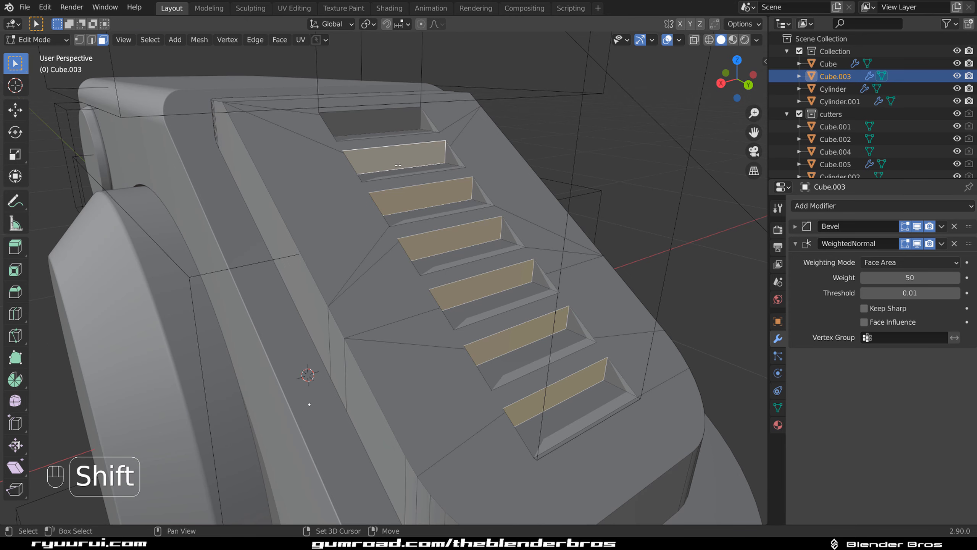
middle_click_drag(393, 125, 582, 220)
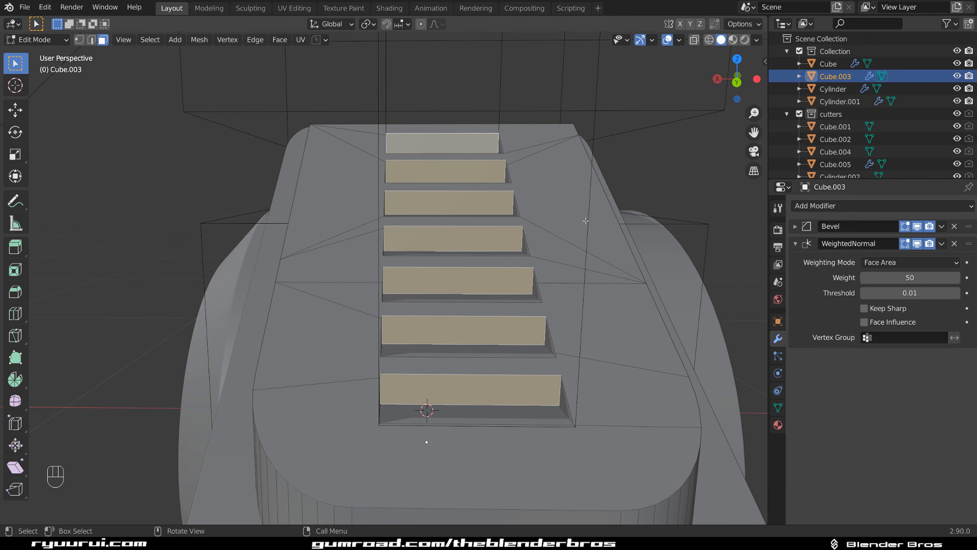
Inset the seven slot faces by about 0.008 m and extrude them inward
key("i")
left_click(538, 234, "shift")
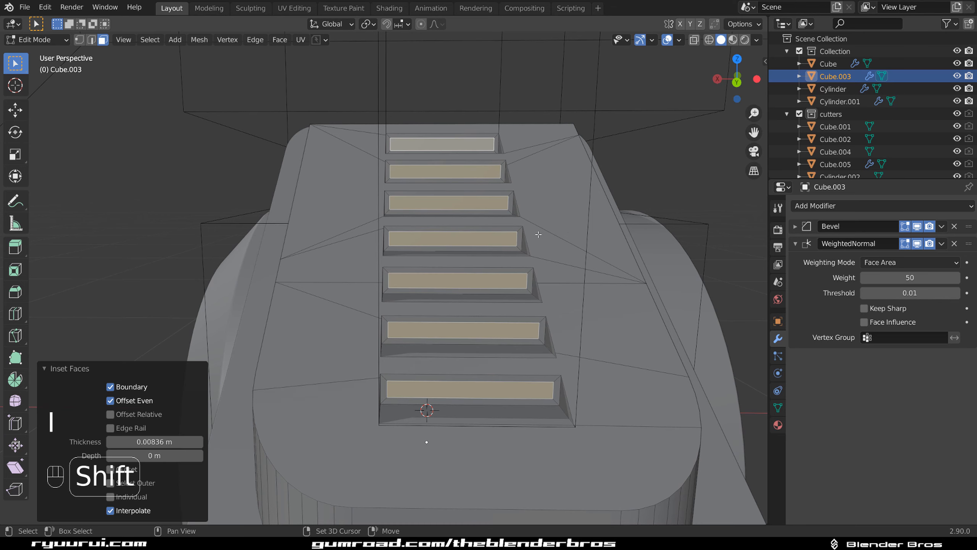
middle_click_drag(539, 234, 578, 264)
key("e")
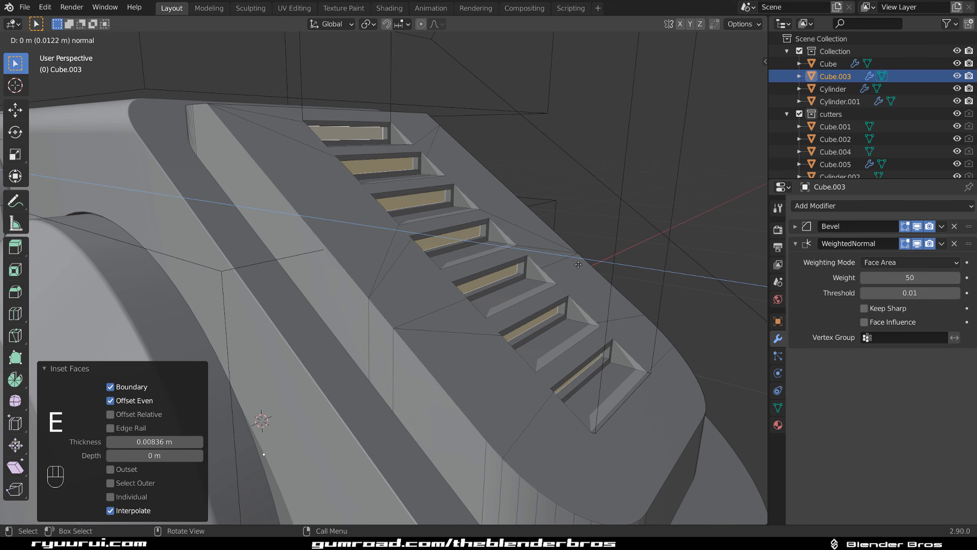
left_click(527, 257, "shift")
key("Tab")
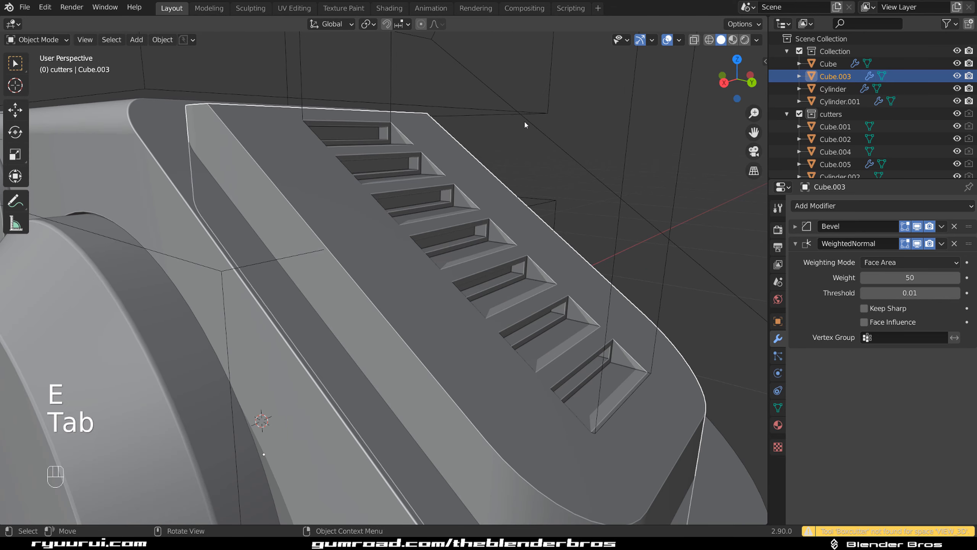
scroll(524, 119, "down", 8)
mouse_move(487, 223)
middle_mouse_down()
mouse_move(443, 201)
mouse_move(497, 233)
middle_mouse_up()
scroll(534, 215, "up", 6)
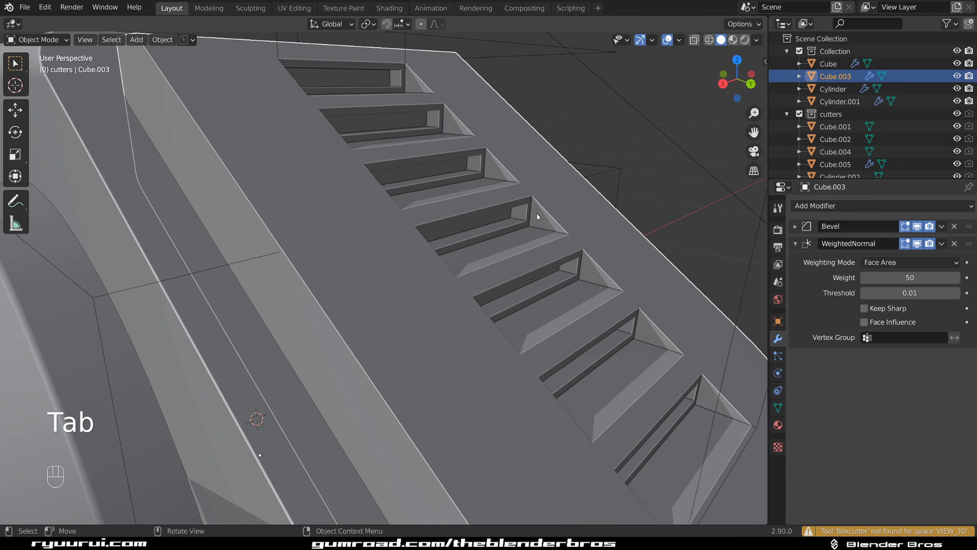
Move the extruded inner slot faces about -0.027 m along Y to deepen the recesses
key("Tab")
scroll(584, 266, "down", 3)
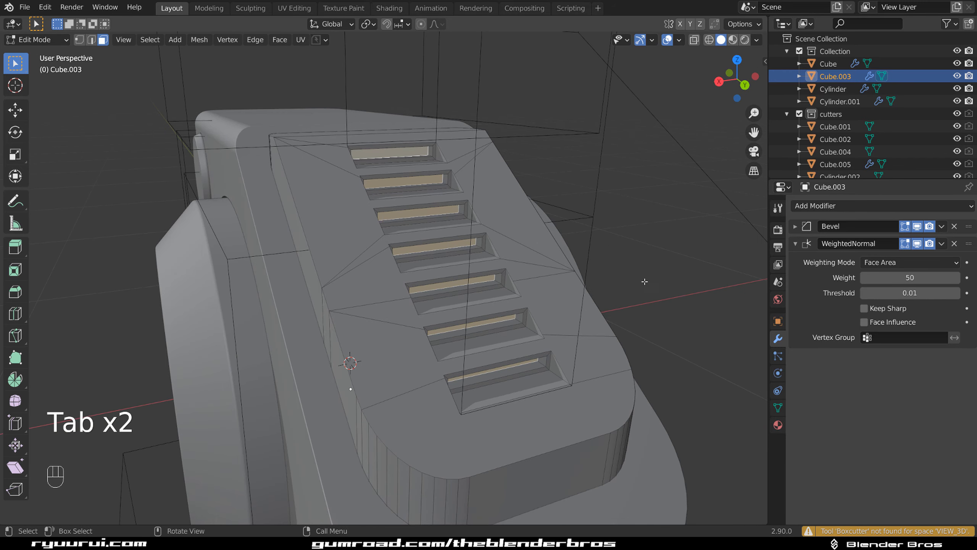
middle_click_drag(603, 248, 628, 259)
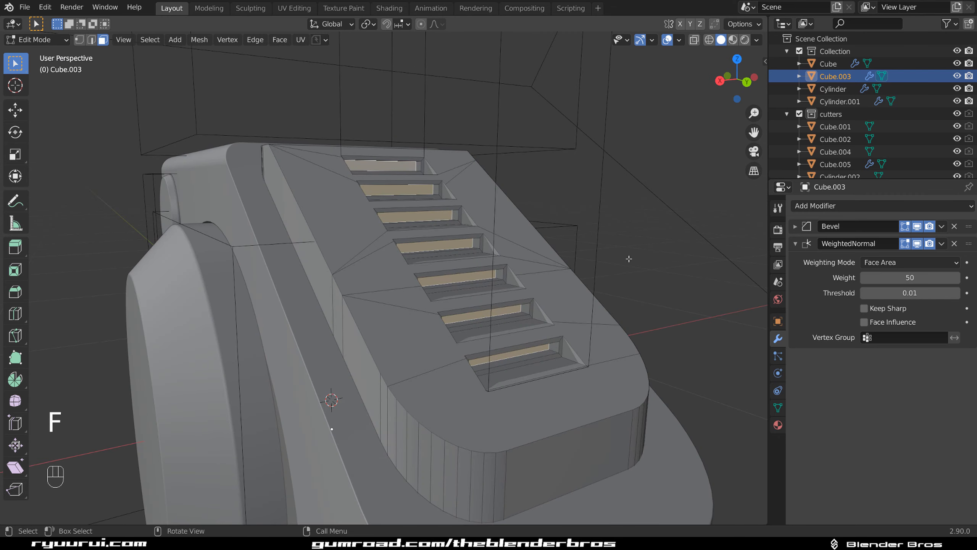
key("g")
left_click(558, 242)
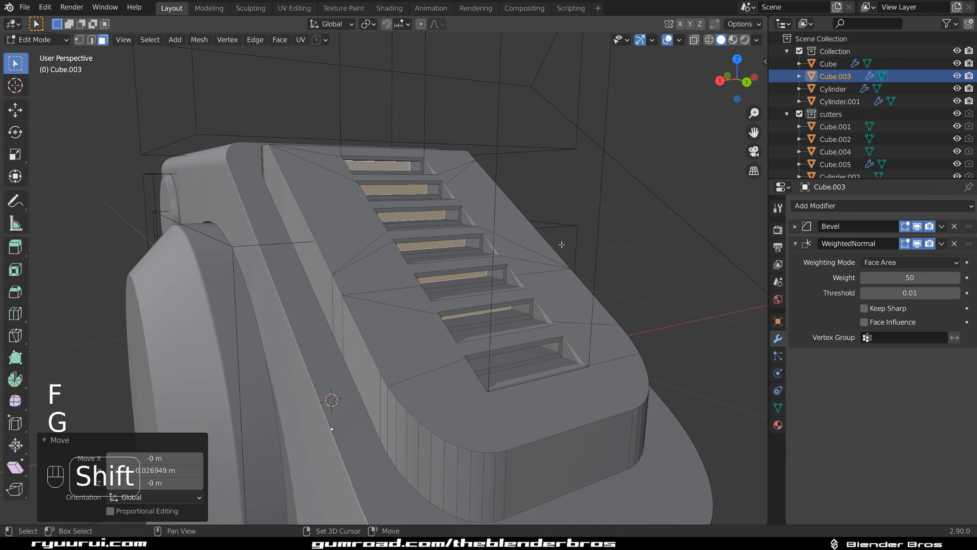
middle_click_drag(559, 243, 592, 250)
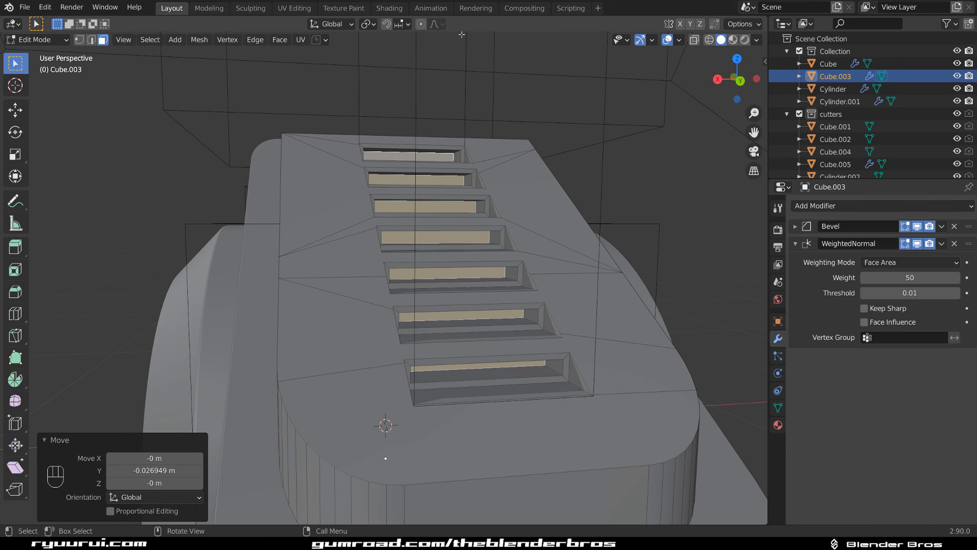
Scale the inner slot faces to 0.655 around their individual origins and return to Object Mode
left_click(368, 24)
left_click(400, 65)
key("s")
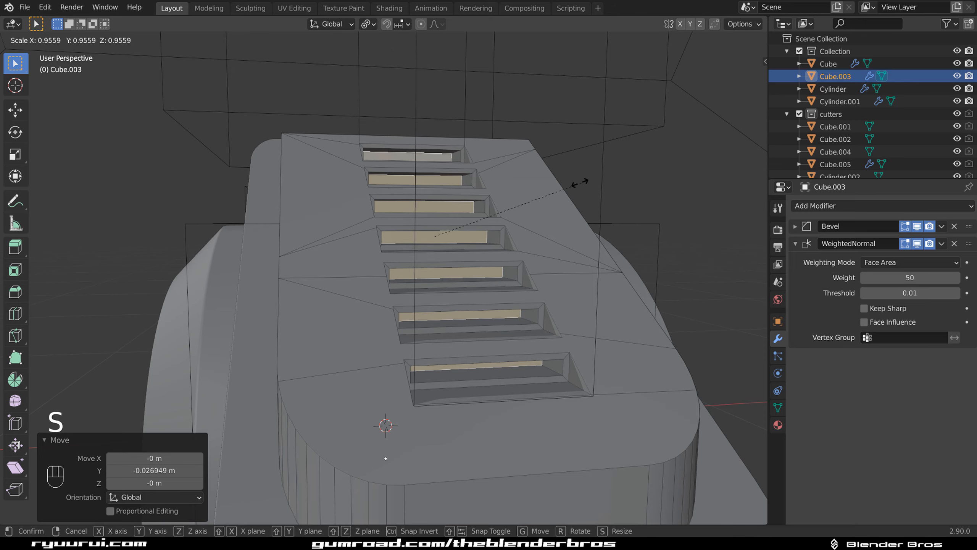
left_click(529, 190)
key("Tab")
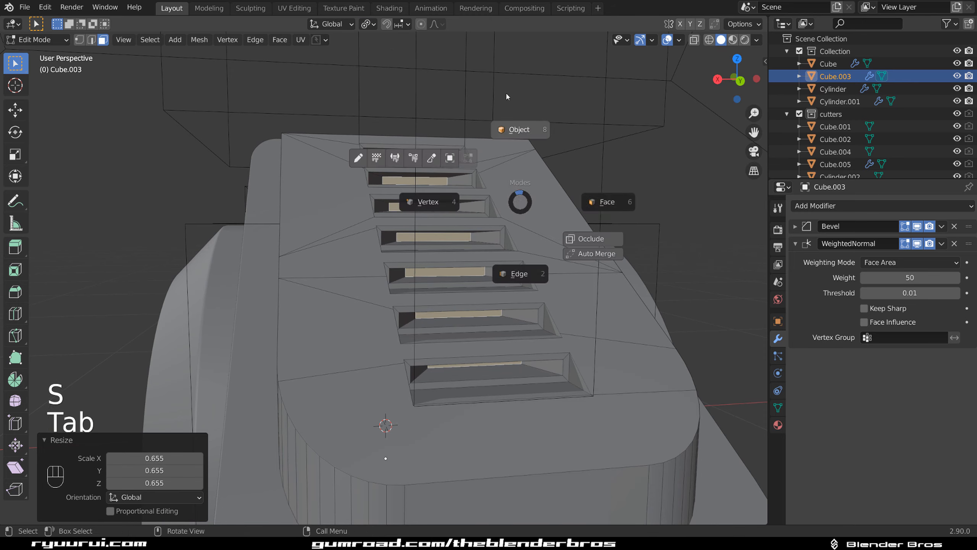
left_click(506, 94)
Examine the slotted diagonal panel from the side and in perspective, then the main body from the front
scroll(485, 184, "down", 4)
middle_click_drag(475, 215, 535, 237)
scroll(427, 243, "up", 2)
middle_click_drag(420, 241, 441, 276, "shift")
key("grave")
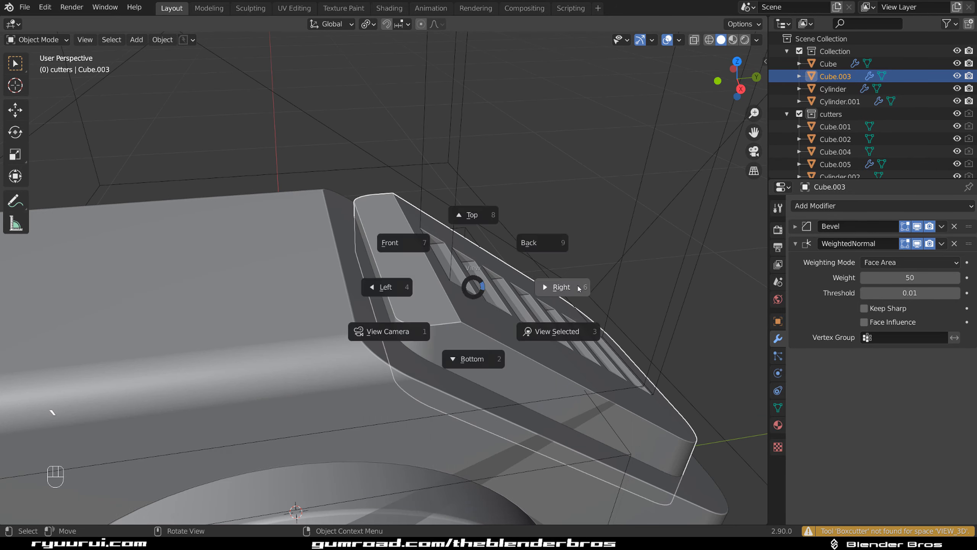
left_click(560, 286)
key("KP_5")
scroll(502, 226, "up", 4)
middle_click_drag(501, 226, 375, 250)
key("KP_5")
left_click(376, 250)
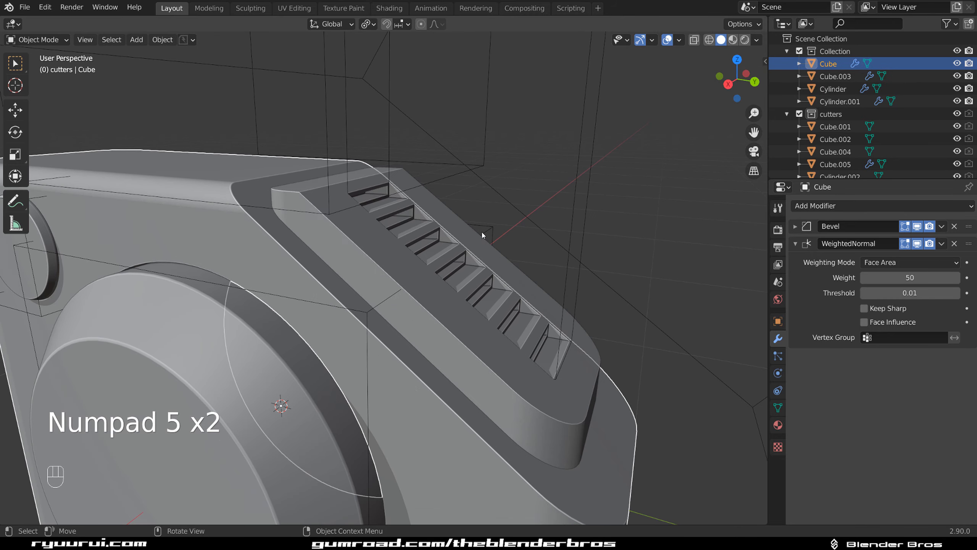
middle_click_drag(481, 231, 477, 174)
key("grave")
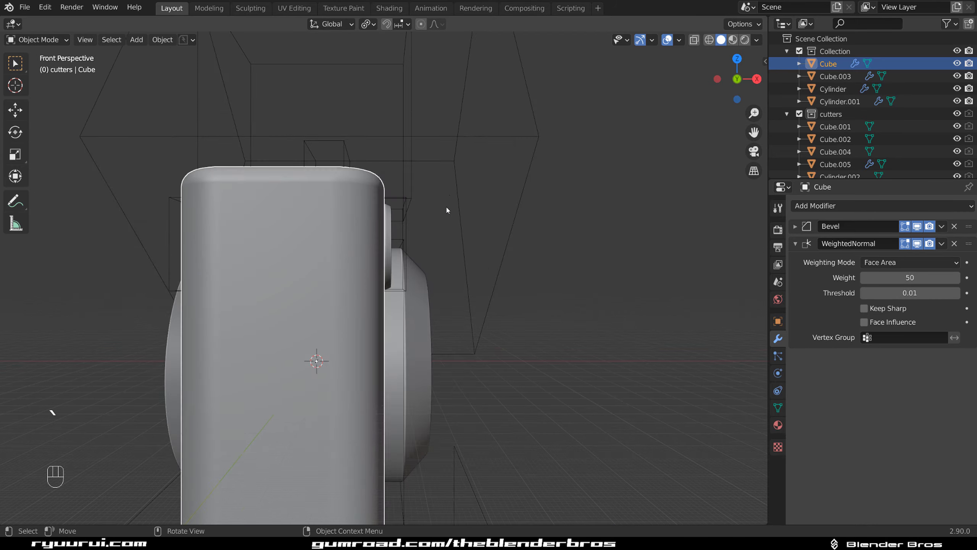
Enter Edit Mode on the large side cylinder and apply Checker Deselect to its sloped ring faces, keeping every other face selected
key("grave")
key("KP_5")
middle_click_drag(447, 265, 461, 183, "shift")
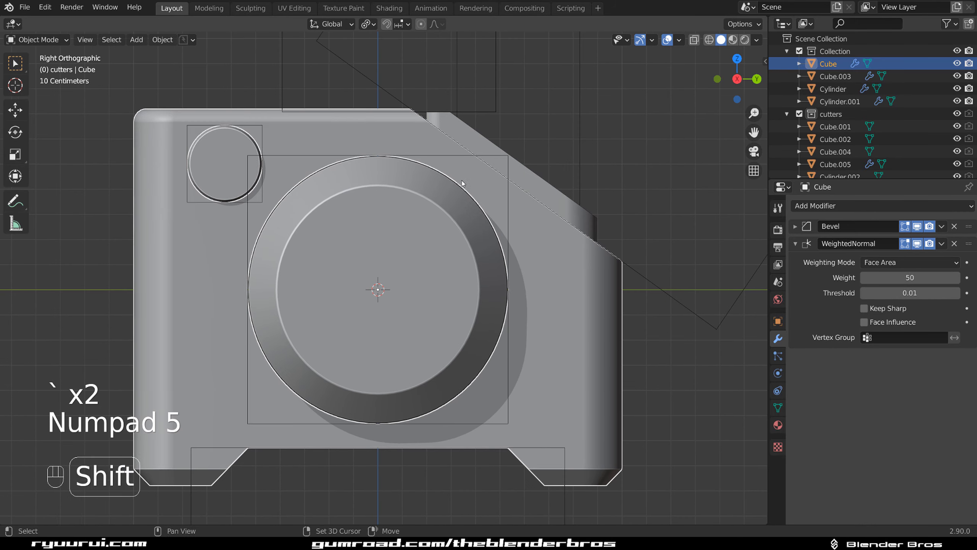
left_click(397, 249)
middle_click_drag(399, 247, 540, 243)
key("Tab")
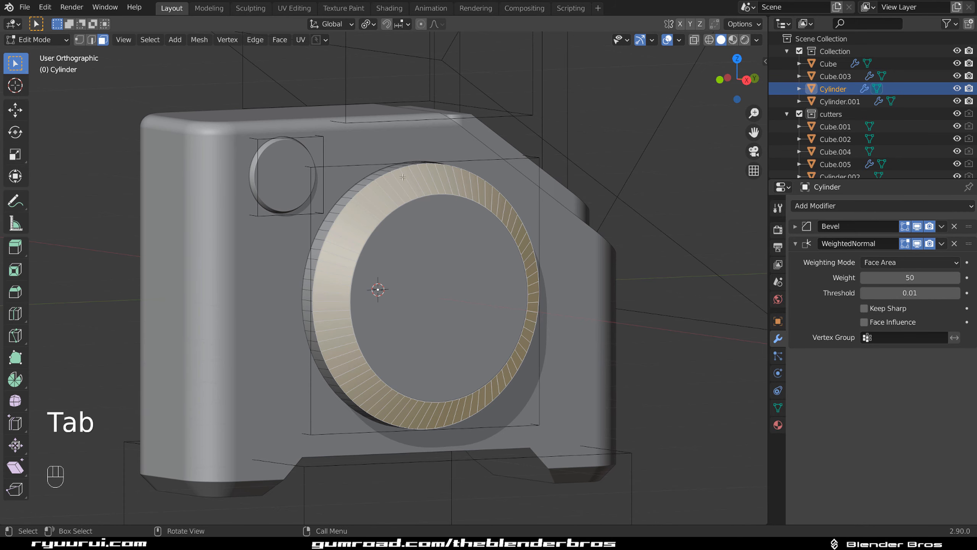
left_click(150, 39)
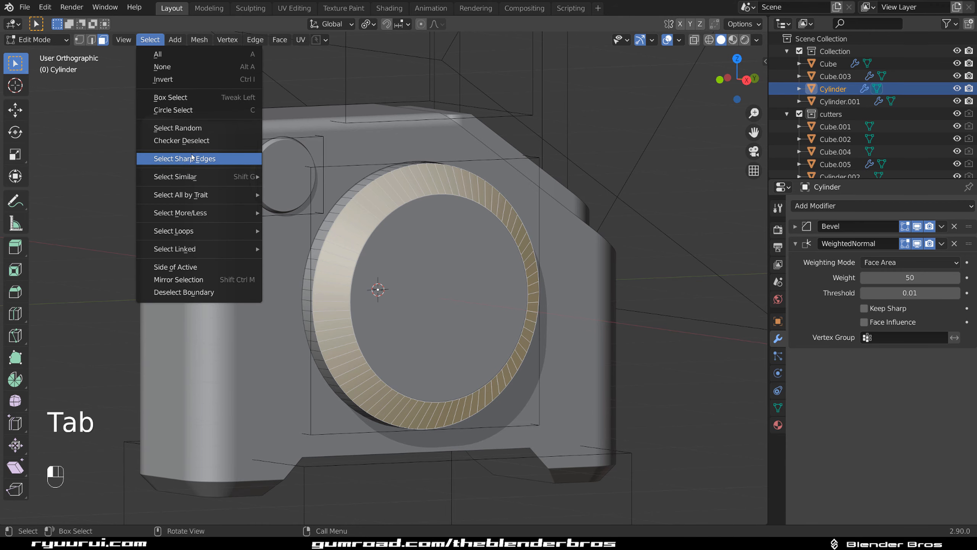
left_click(193, 140)
scroll(375, 290, "up", 2)
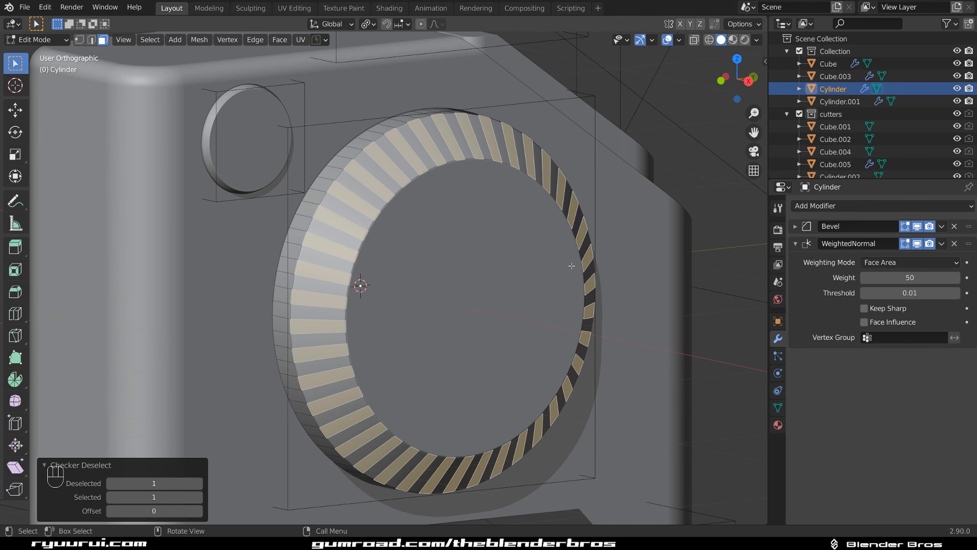
Inset the alternating ring faces about 0.025 m, extrude them in place and shrink them inward about 0.028 m, returning to Object Mode
key("i")
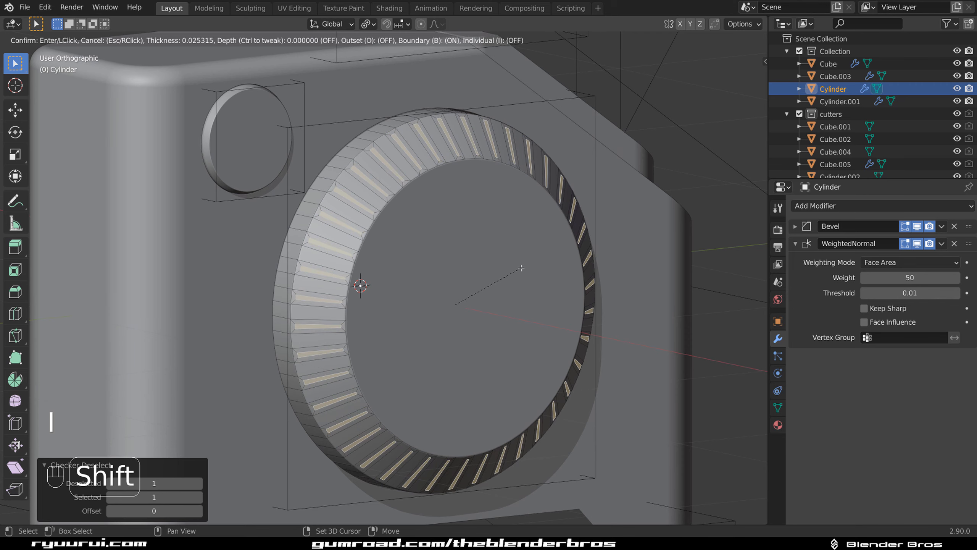
left_click(531, 269)
middle_click_drag(531, 269, 480, 192)
key("e")
right_click(487, 197)
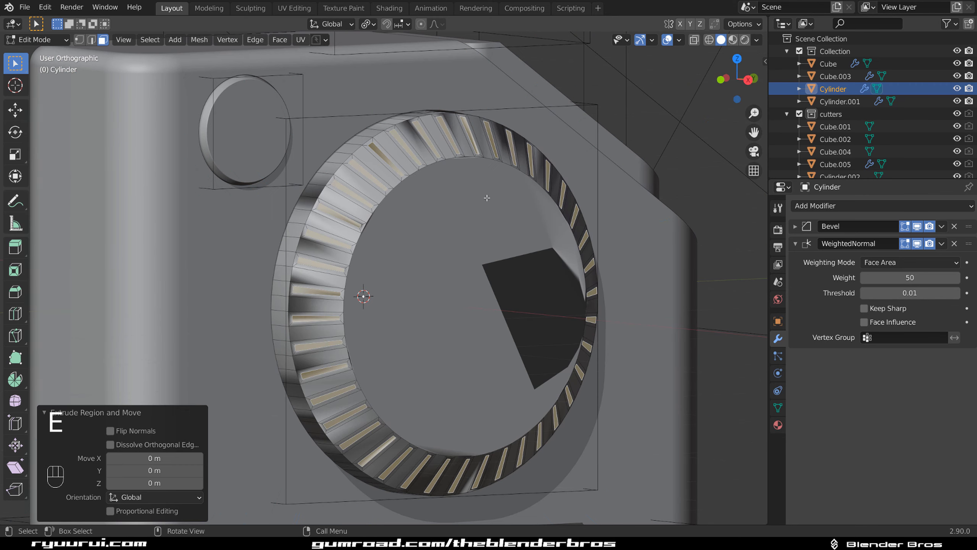
key("alt+s")
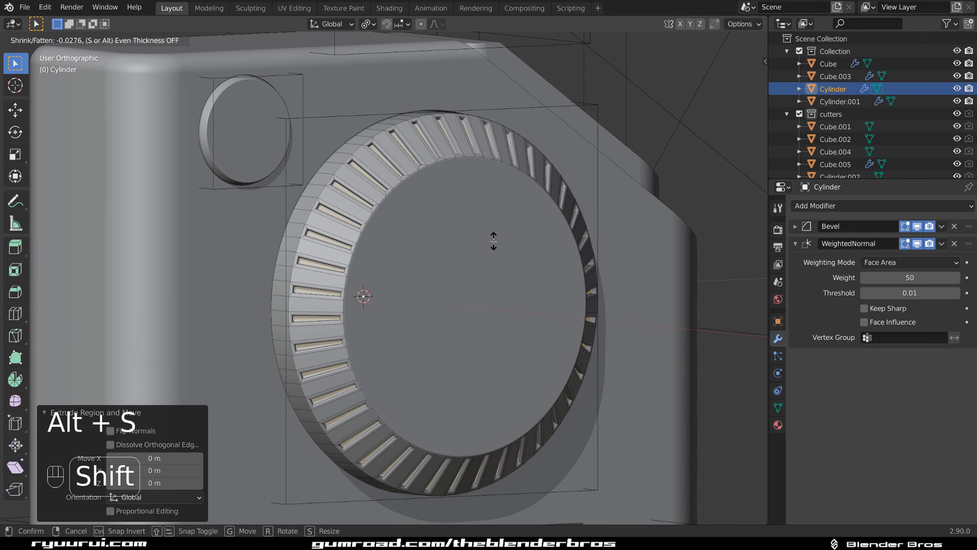
left_click(478, 250)
key("Tab")
Select the flat circular front face of the large side cylinder in Edit Mode
scroll(502, 168, "down", 2)
middle_click_drag(494, 199, 529, 191)
scroll(571, 203, "down", 3)
scroll(477, 217, "up", 2)
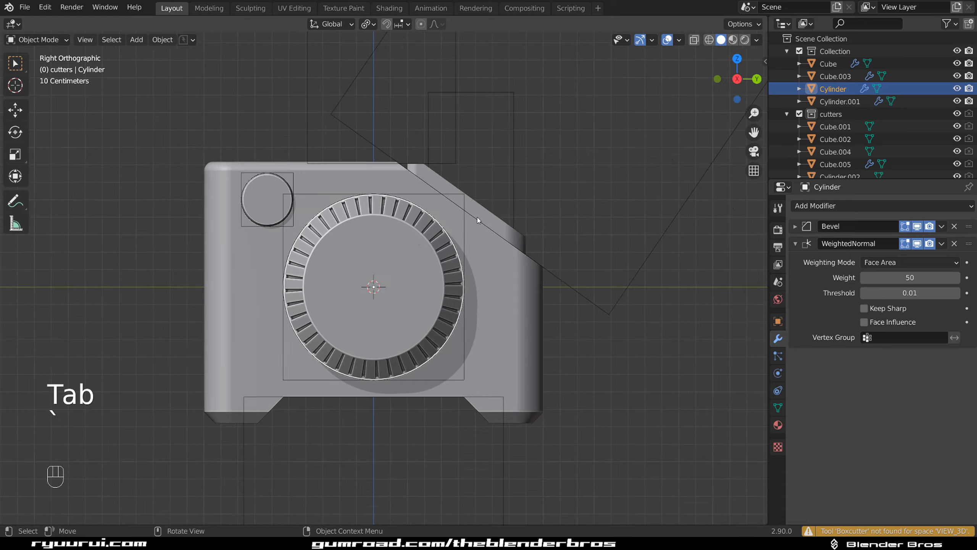
middle_click_drag(424, 241, 469, 258)
scroll(472, 265, "up", 2)
key("Tab")
left_click(475, 292)
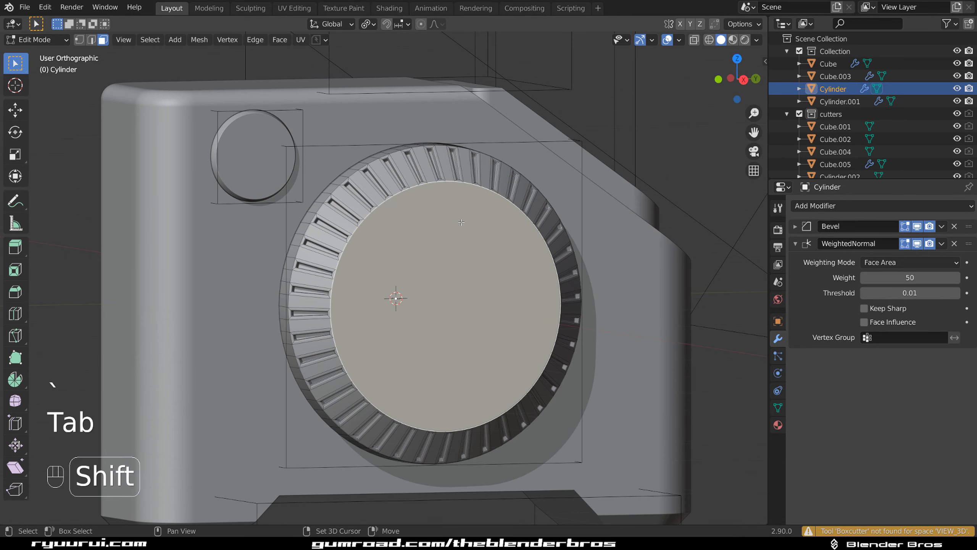
Inset the front face of the large ribbed cylinder about 0.091 m and scale the resulting inner face down slightly
middle_click_drag(598, 236, 536, 214, "shift")
key("i")
key("shift")
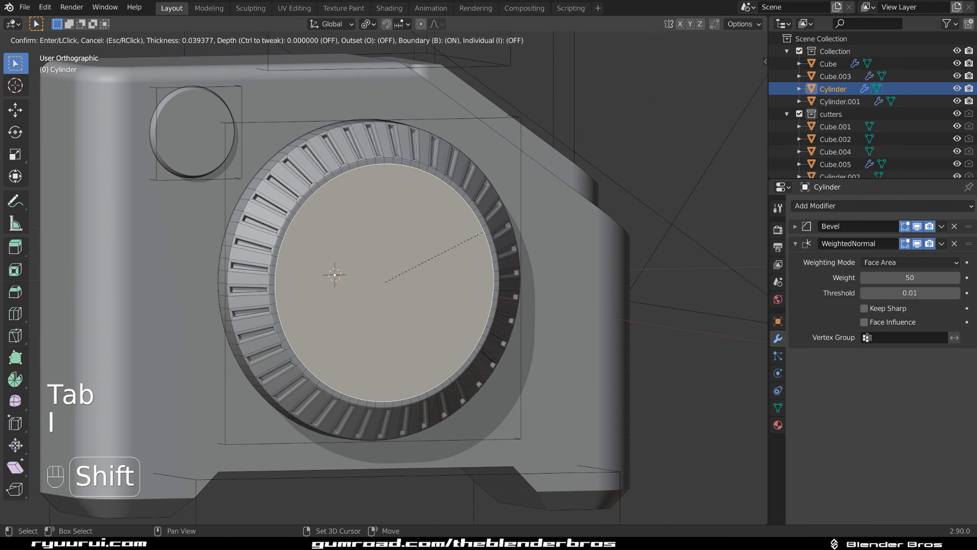
left_click(493, 260)
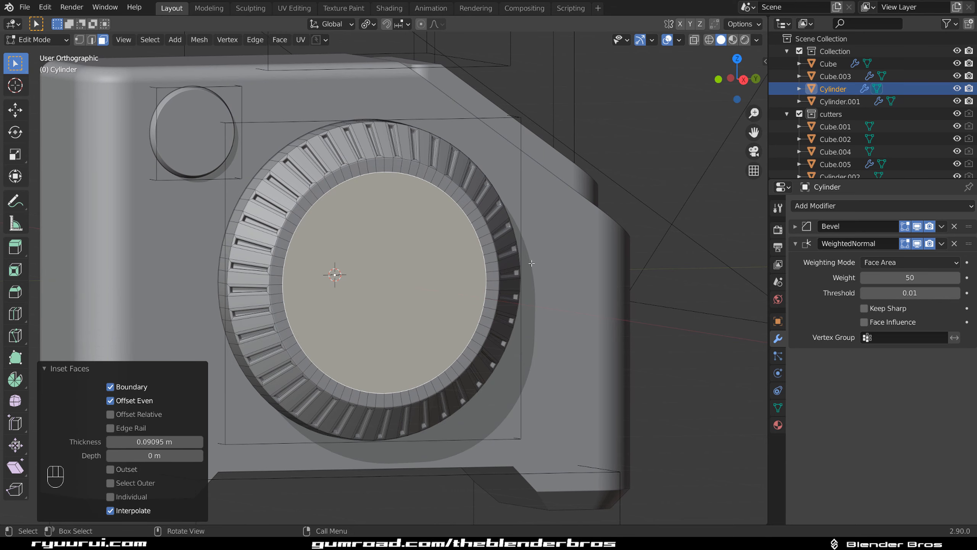
key("s")
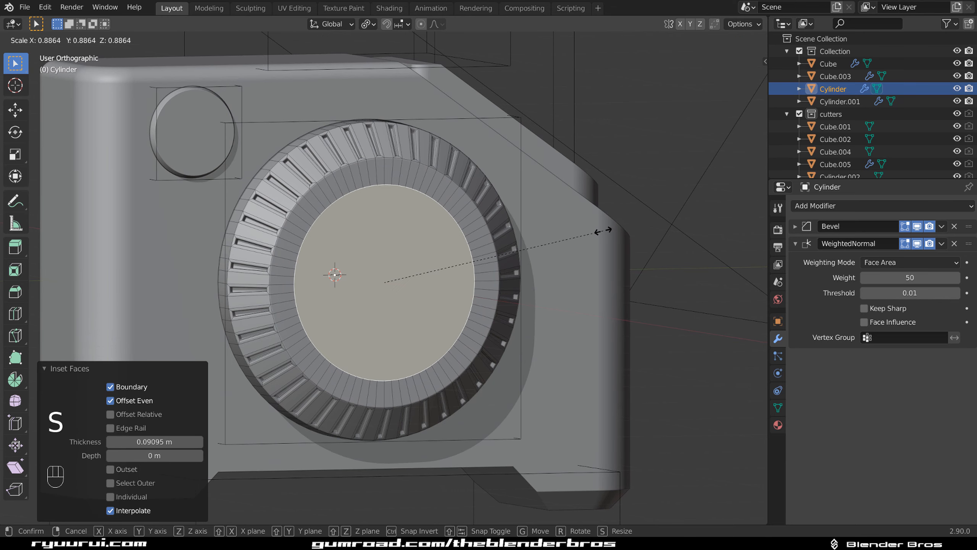
left_click(578, 240)
Extrude the large cylinder's inner face about 0.146 m inward and scale it to 0.845
middle_click_drag(577, 241, 562, 244)
key("e")
right_click(541, 250)
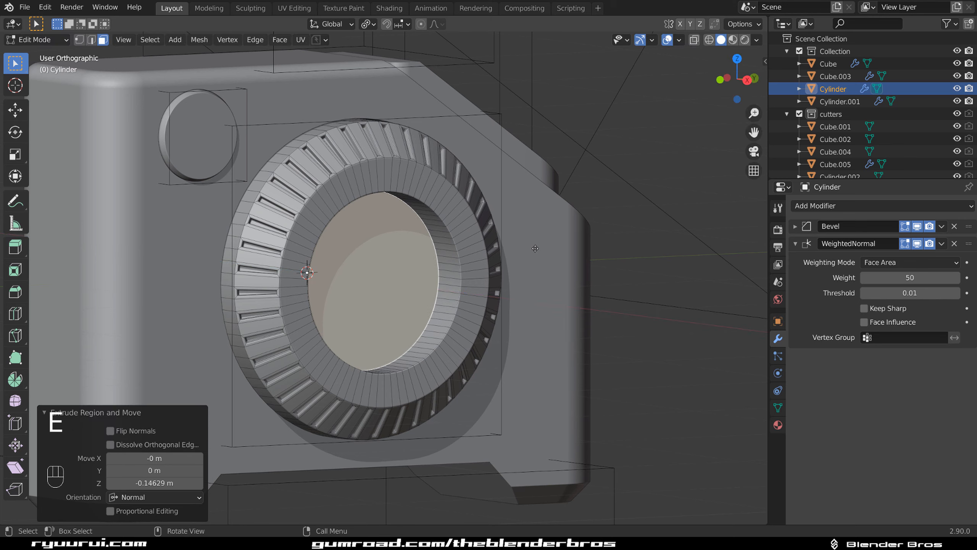
key("s")
left_click(535, 248)
Form a tapered centre boss from the recessed face with a 0.025 m inset, an outward extrusion and a scale of 0.9
key("i")
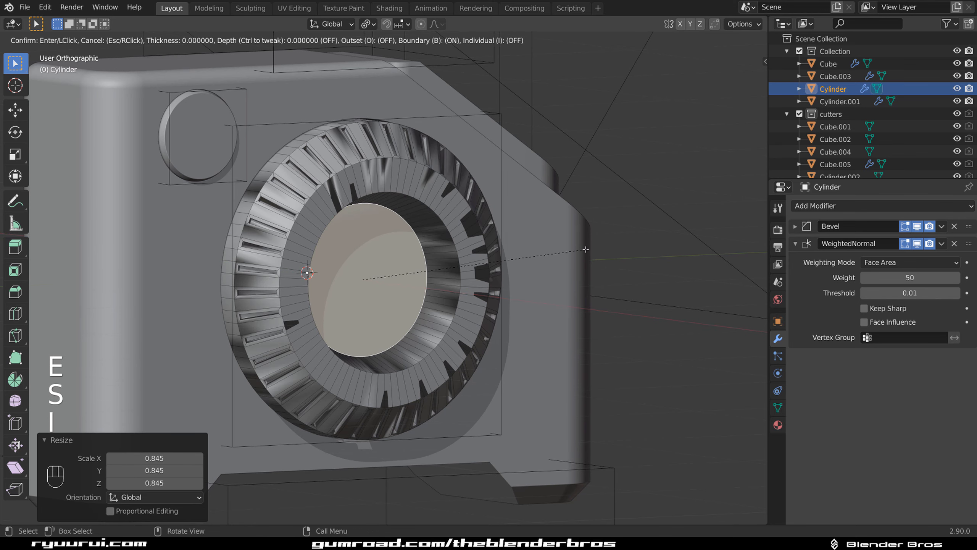
left_click(546, 250)
key("e")
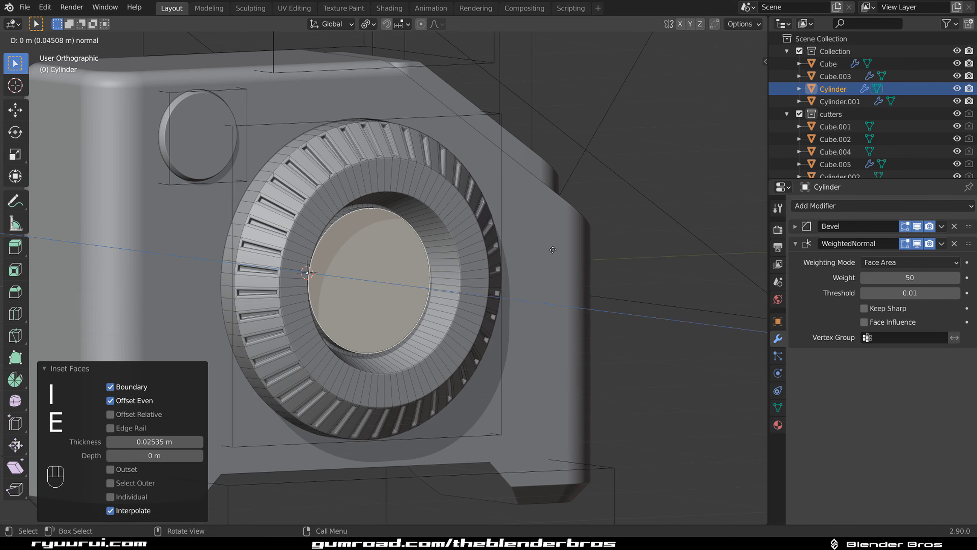
left_click(561, 254)
key("s")
left_click(617, 264)
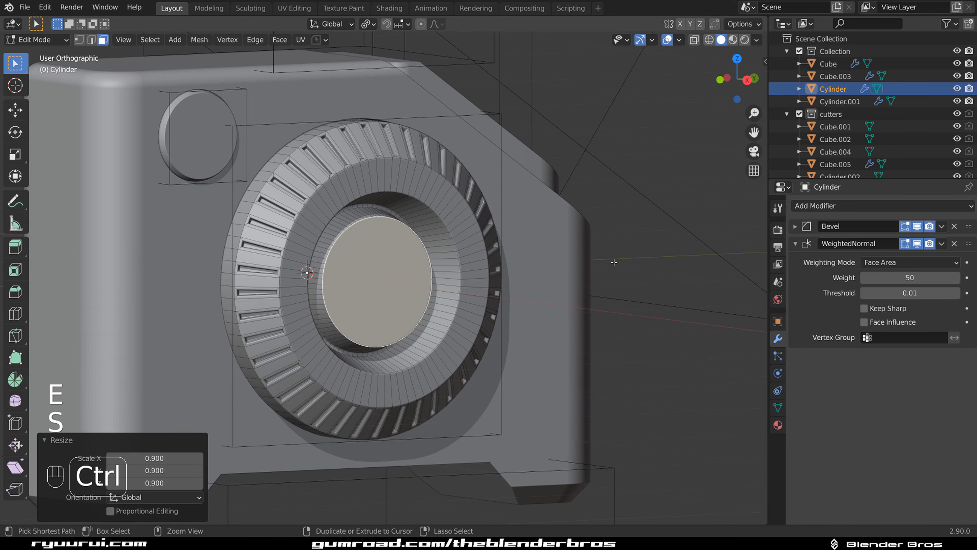
Bevel the outer rim of the centre boss about 0.083 m wide with one segment
key("ctrl+b")
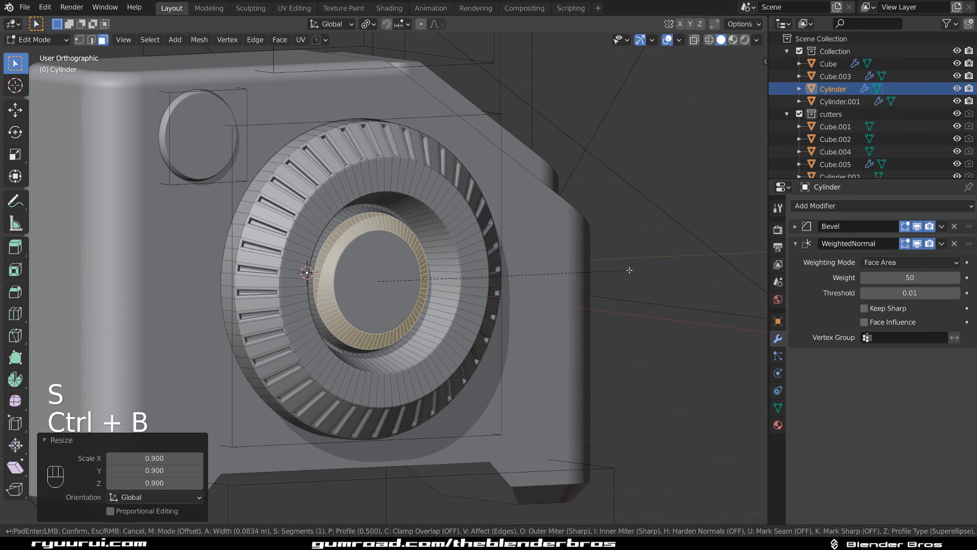
left_click(629, 270)
key("Tab")
Hollow the centre boss by insetting its front face about 0.072 m, extruding it inward and scaling it to 0.574
left_click(401, 271)
key("i")
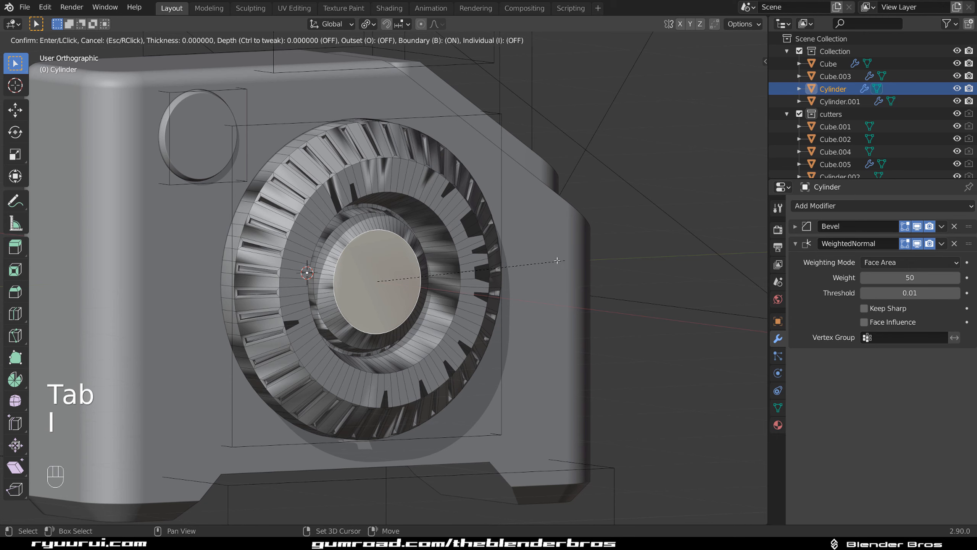
left_click(455, 273)
key("e")
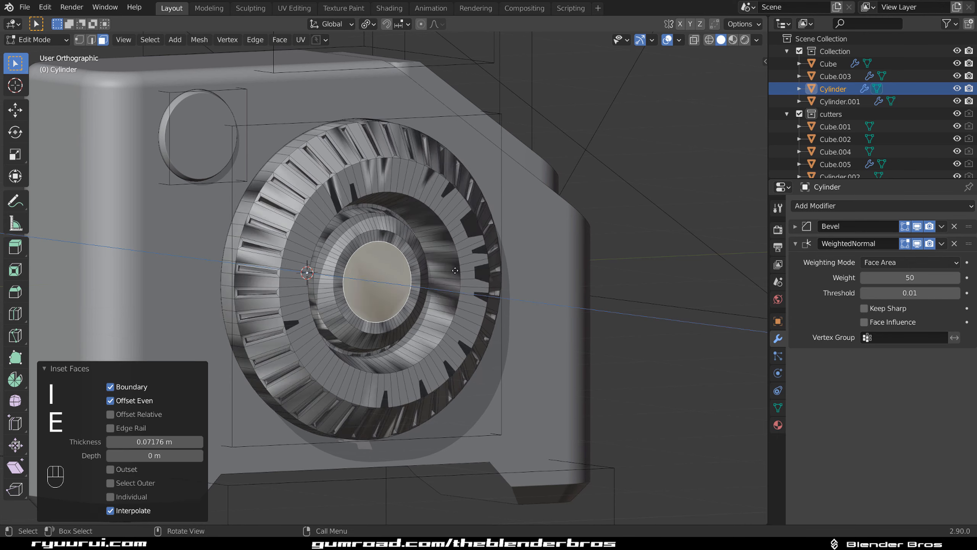
left_click(446, 266)
key("s")
left_click(436, 259)
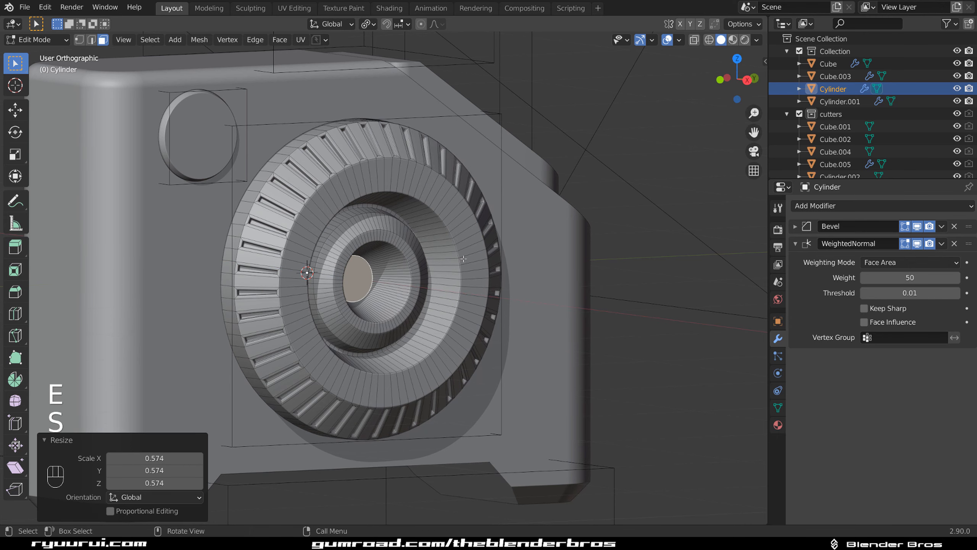
Leave mesh editing and examine the detailed lens from the front and at an angle, comparing orthographic and perspective views
middle_click_drag(463, 259, 454, 216)
scroll(454, 215, "down", 6)
key("Tab")
key("KP_5")
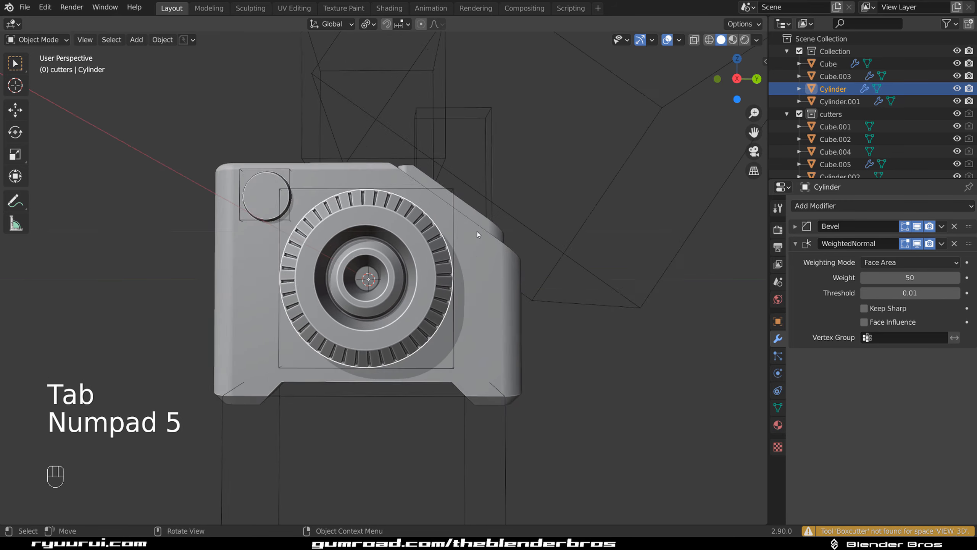
key("KP_5")
scroll(456, 218, "up", 3)
middle_click_drag(456, 218, 366, 240)
key("KP_5")
scroll(402, 254, "up", 4)
scroll(434, 231, "down", 4)
scroll(339, 234, "up", 3)
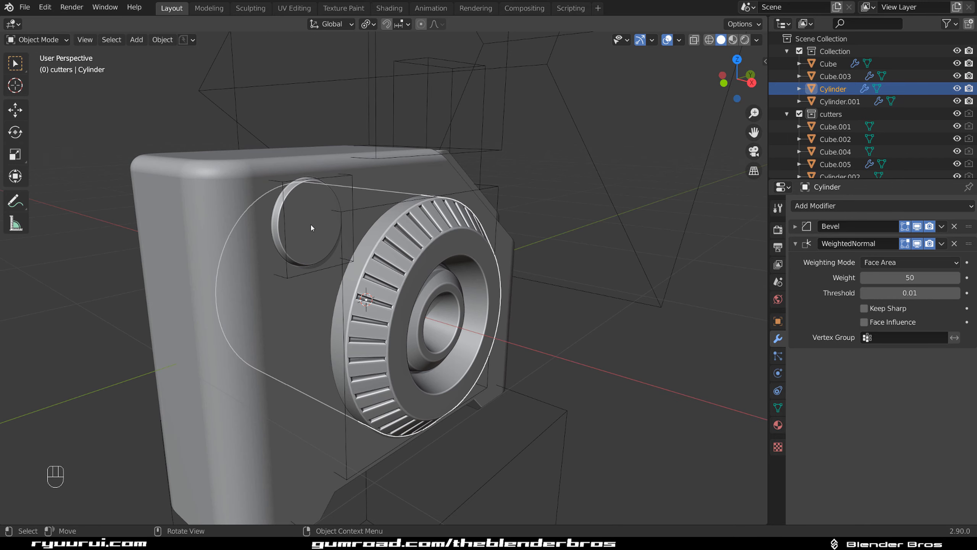
Inset the front face of the small round cylinder in the body's upper corner about 0.078 m
left_click(311, 227)
key("Tab")
middle_click_drag(311, 227, 384, 263)
scroll(287, 193, "up", 3)
left_click(286, 194)
key("i")
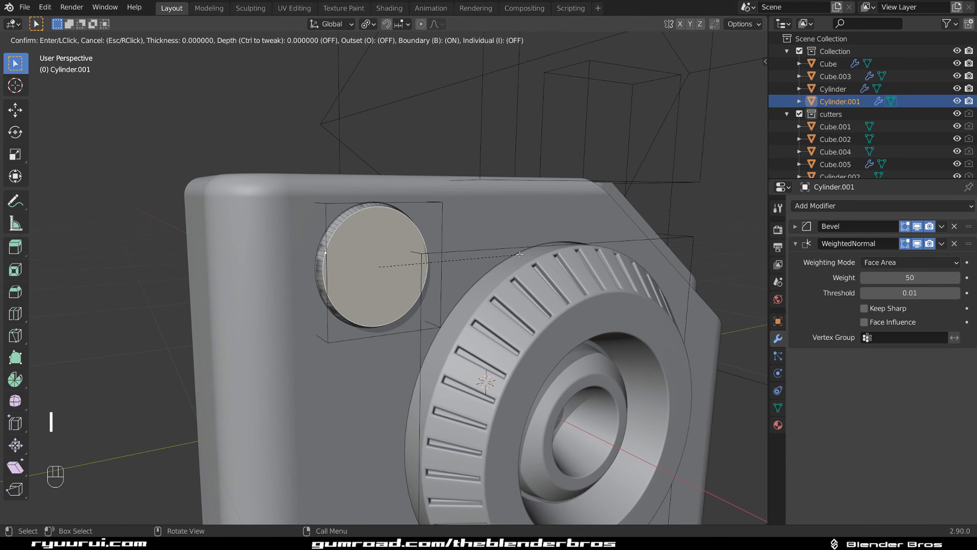
left_click(452, 268)
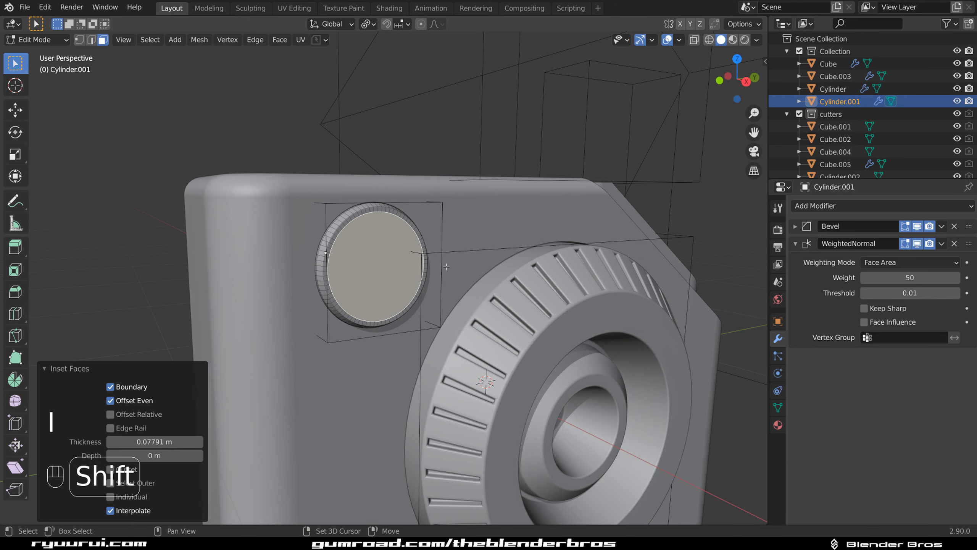
Extrude the small cylinder's inner face inward and scale it to 0.894
middle_click_drag(452, 268, 476, 260)
key("e")
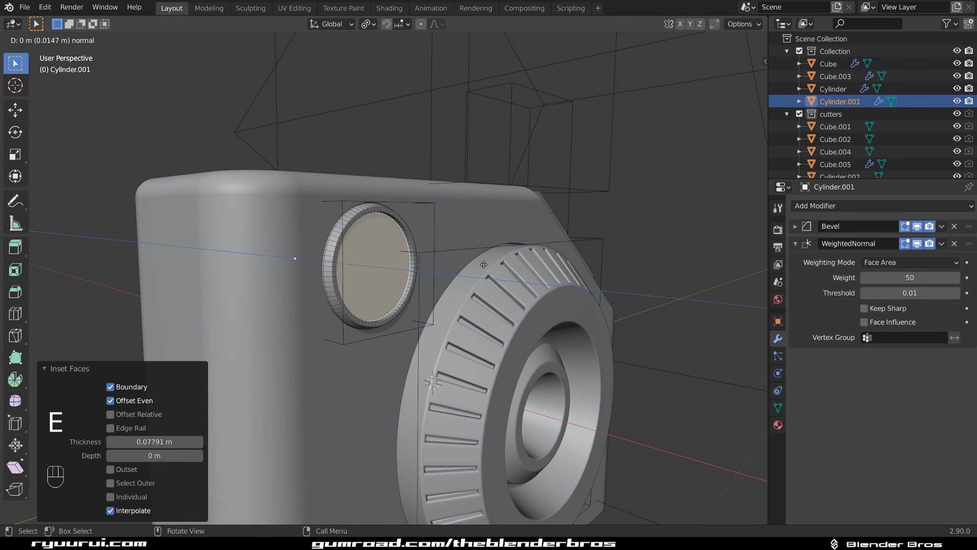
right_click(483, 264)
key("s")
left_click(536, 264)
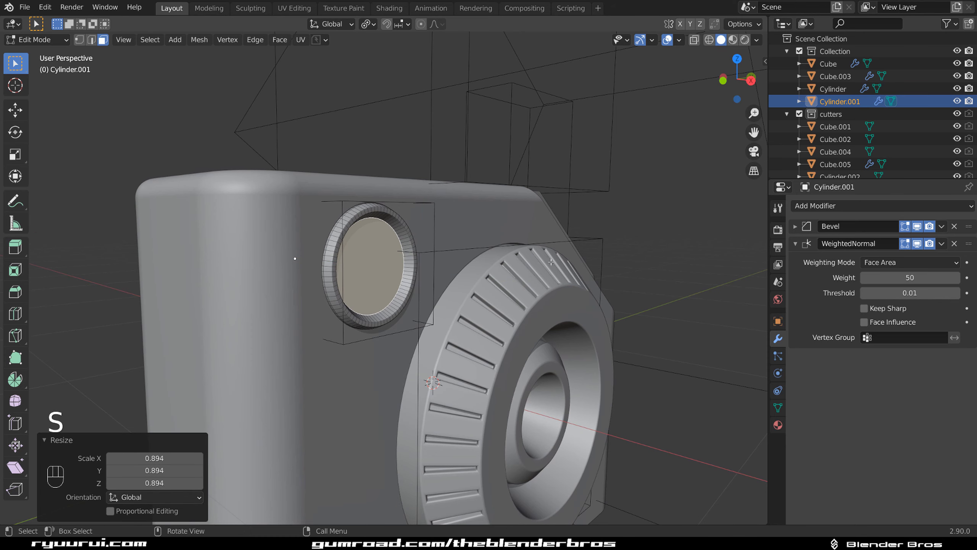
Raise a tapered button from the small recessed face with a 0.053 m inset, an outward extrusion and a scale of 0.921
key("i")
left_click(517, 264)
key("e")
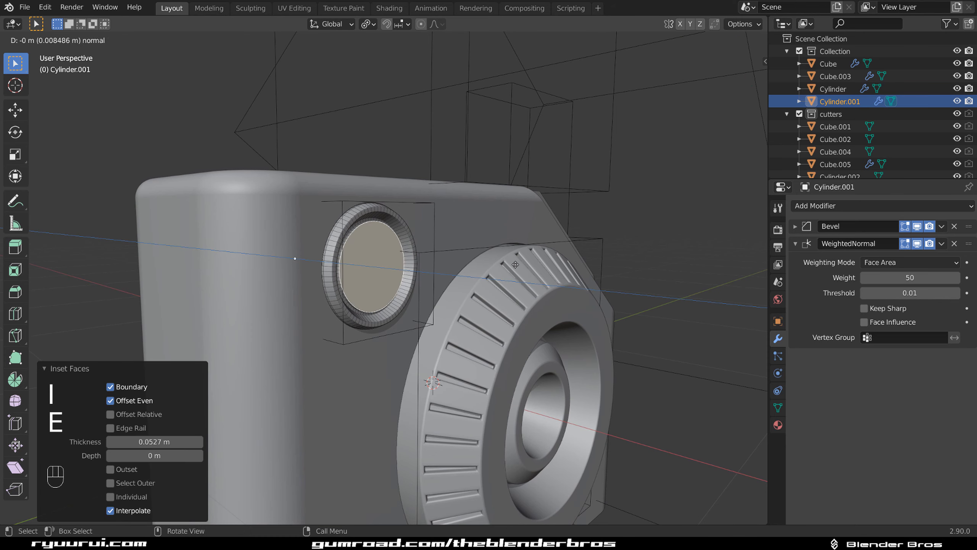
left_click(518, 266)
key("s")
left_click(555, 265)
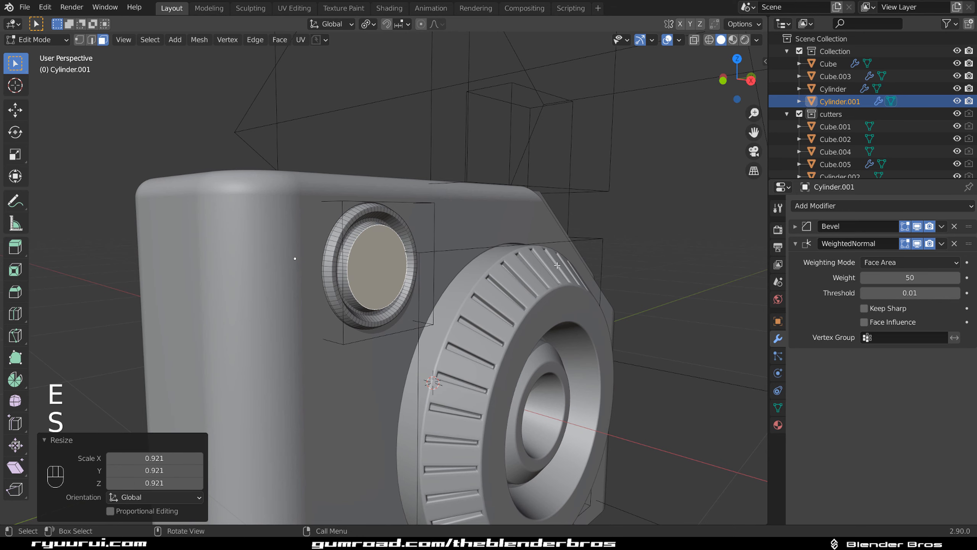
Bevel the small button's rim about 0.065 m wide with 12 segments and return to Object Mode
key("ctrl+b")
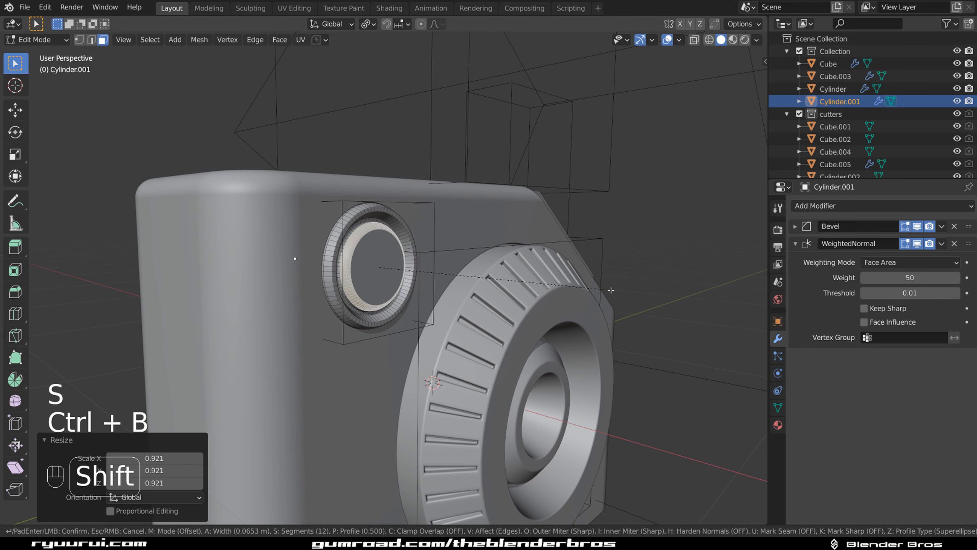
left_click(612, 289)
key("Tab")
Deselect the small cylinder and examine the whole camera body from the side and from several angles
middle_click_drag(581, 162, 501, 199)
scroll(501, 199, "down", 3)
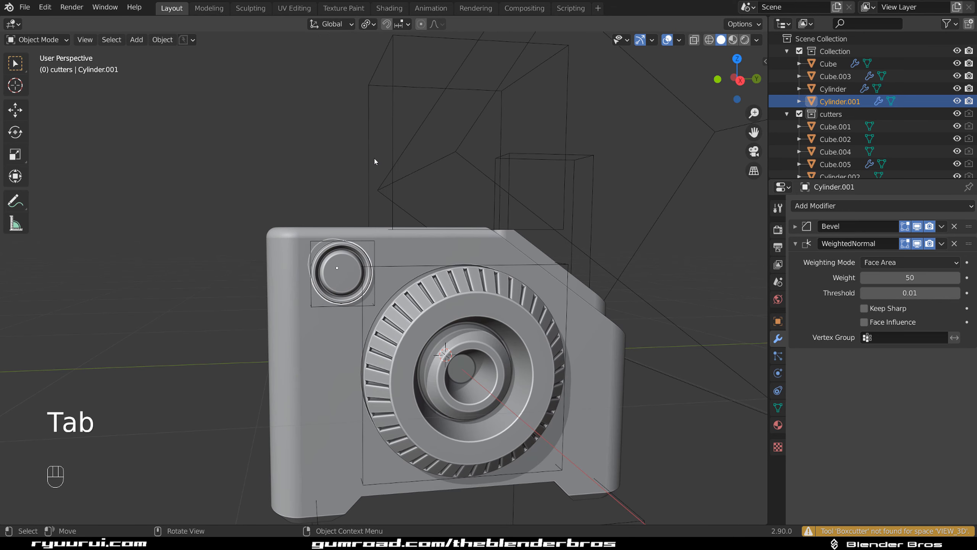
left_click(354, 171)
key("grave")
left_click(698, 177)
key("KP_5")
scroll(338, 166, "up", 4)
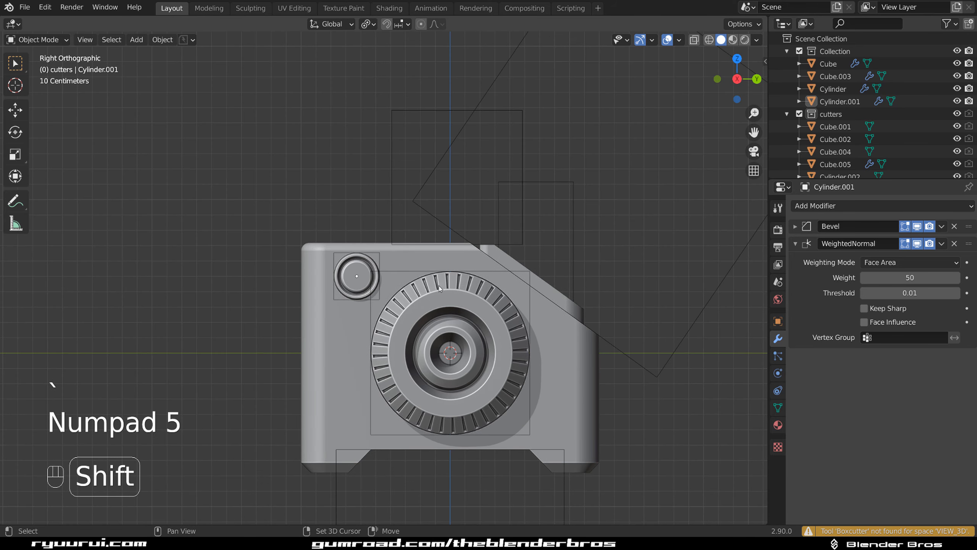
middle_click_drag(326, 174, 369, 182)
key("KP_5")
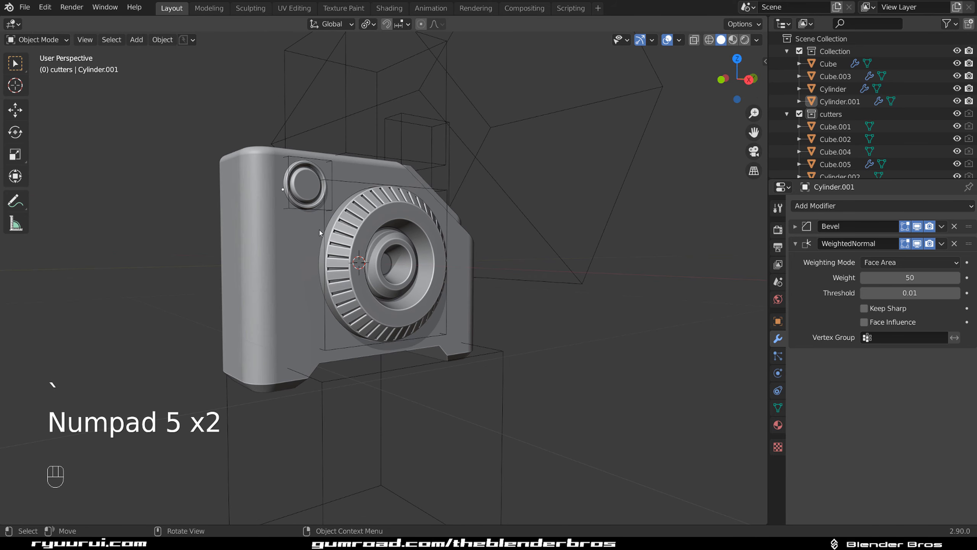
middle_click_drag(319, 229, 433, 230)
key("KP_5")
key("KP_5")
scroll(434, 231, "down", 3)
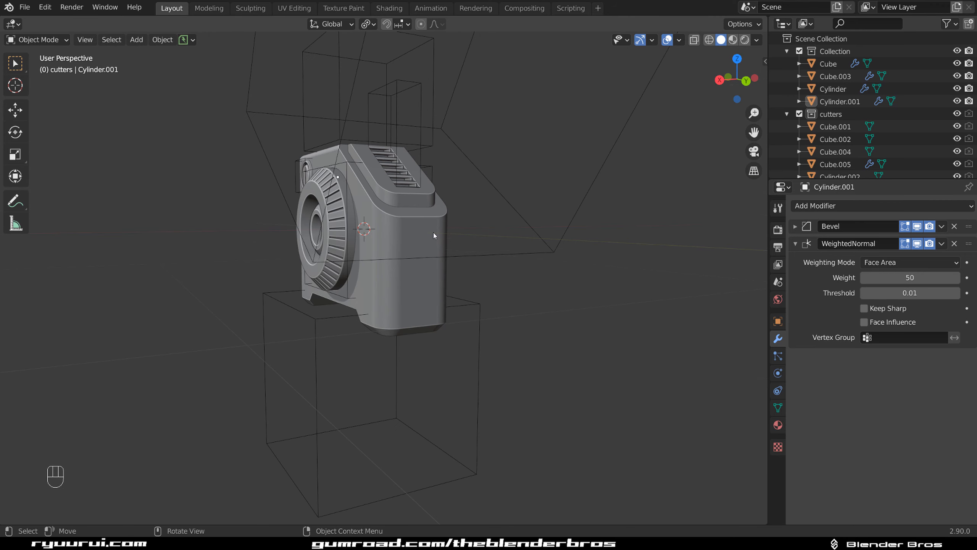
In the right orthographic view, add a cube and move it over the sloped side's lower corner of the camera body
key("grave")
key("grave")
key("KP_5")
scroll(478, 191, "up", 2)
key("shift+a")
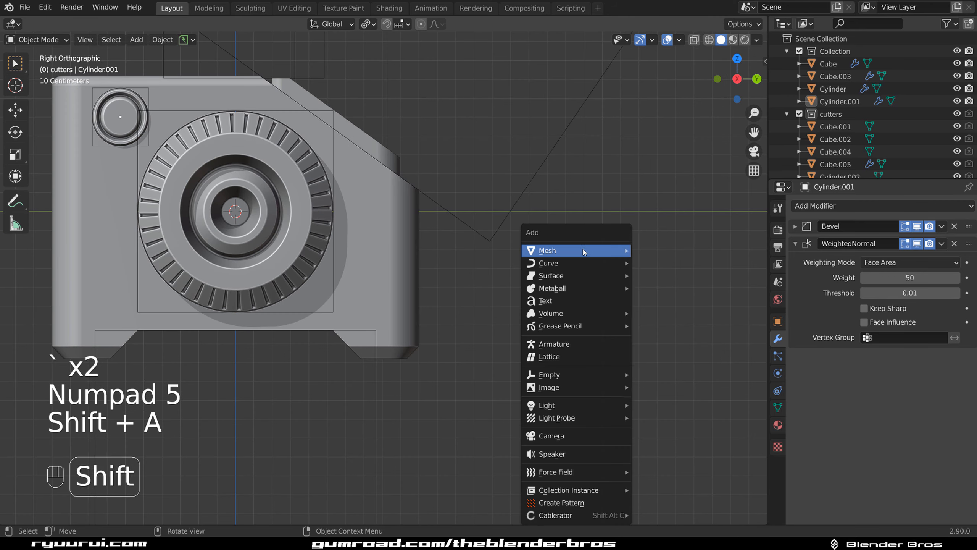
mouse_move(624, 255)
left_click(658, 294)
key("g")
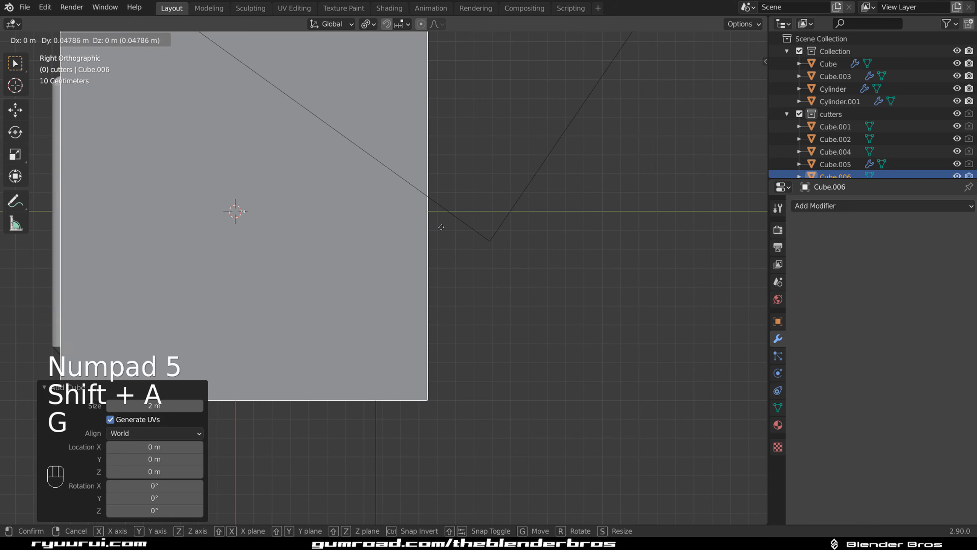
left_click(618, 282)
Scale the new cube to 0.257 and move it about 0.19 m along Y so it overhangs the body's edge
key("s")
left_click(454, 264)
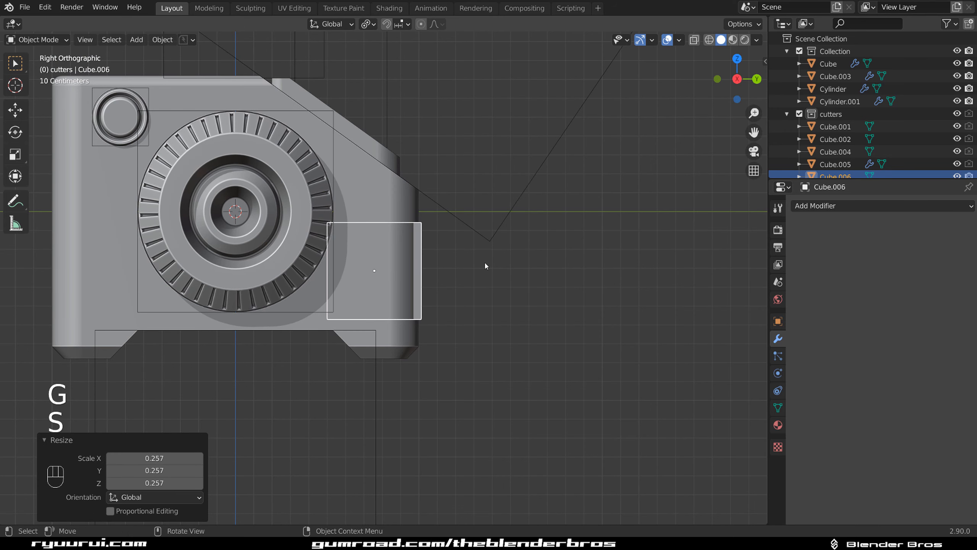
key("g")
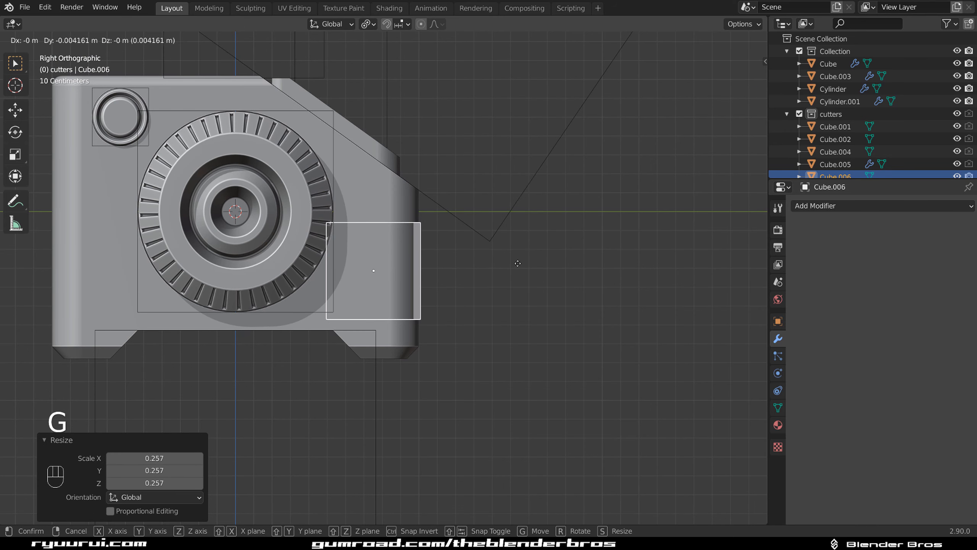
left_click(554, 264)
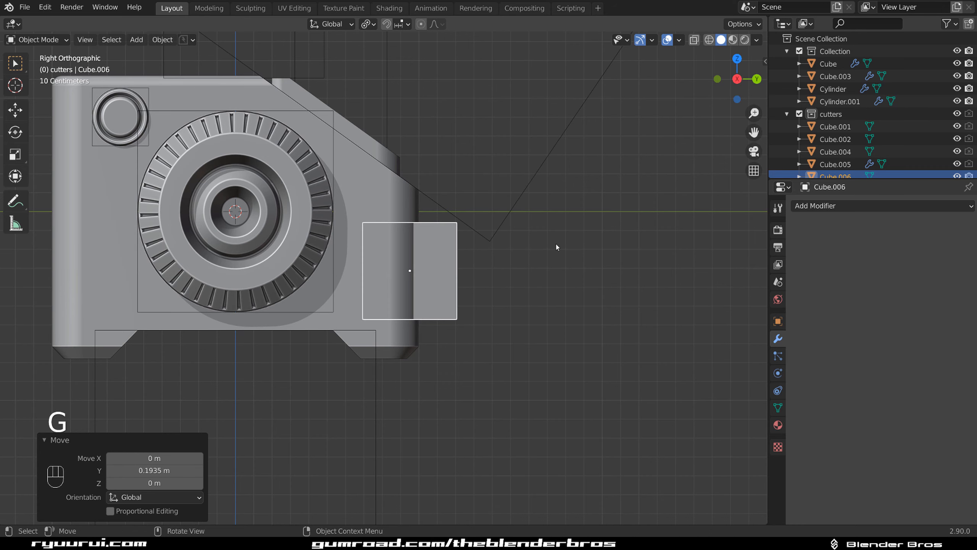
In the back view, move the cube about 0.27 m along X to the body's side and narrow it along X
key("grave")
key("grave")
key("grave")
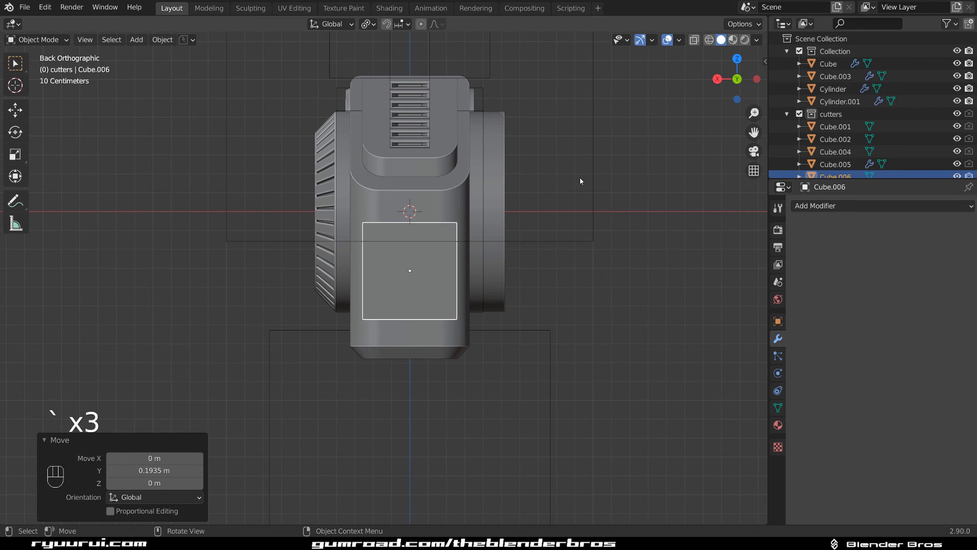
key("grave")
left_click(649, 133)
key("g")
key("x")
key("s")
key("x")
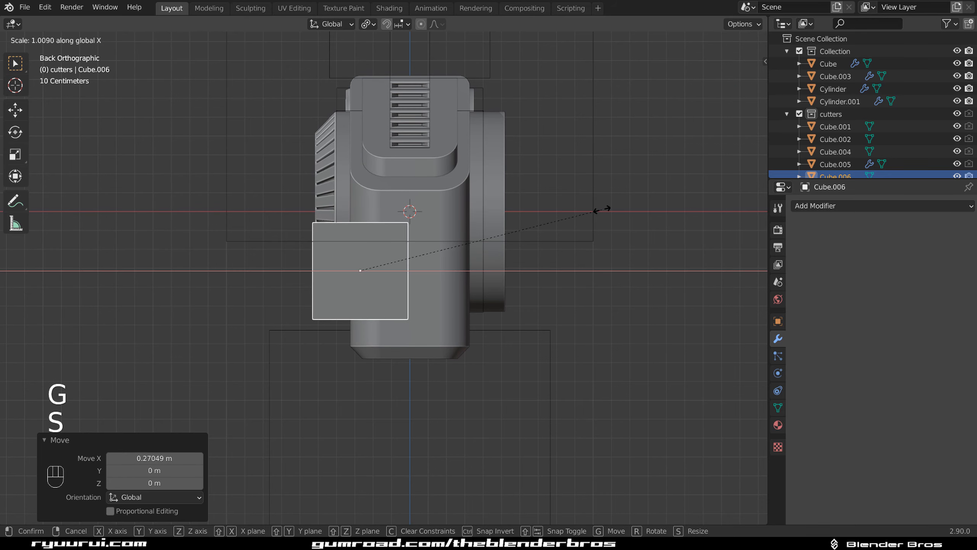
left_click(474, 217)
Move the cube's outer end face about 0.175 m along negative Y, toward the camera body
middle_click_drag(474, 218, 539, 262)
scroll(500, 250, "up", 3)
key("Tab")
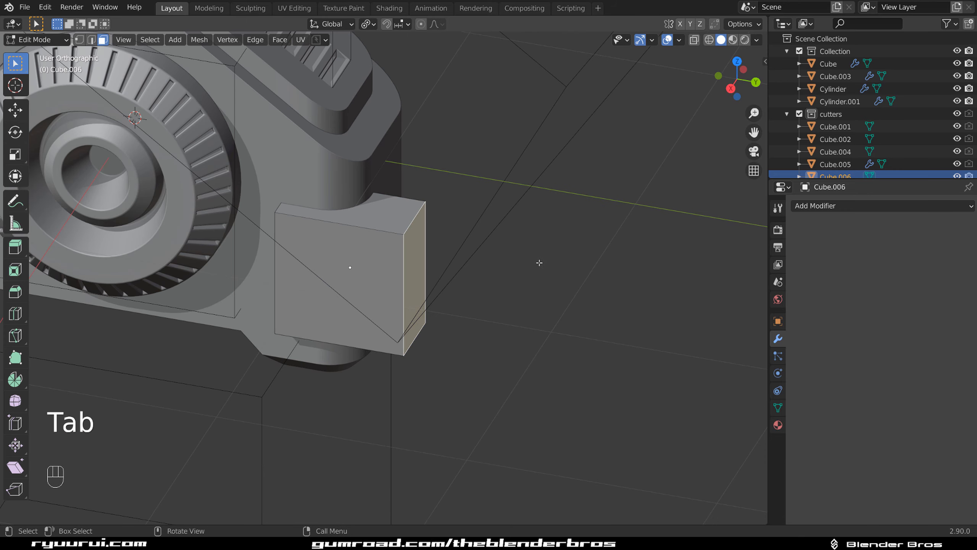
key("g")
key("y")
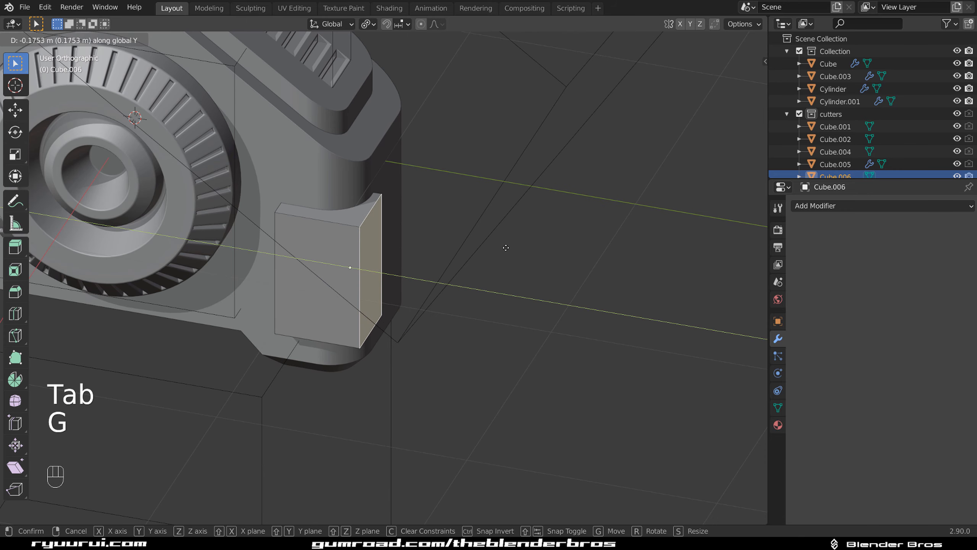
left_click(506, 248)
Confirm the outer face's new position and apply the block's scale in Object Mode
key("Tab")
key("Tab")
key("ctrl+a")
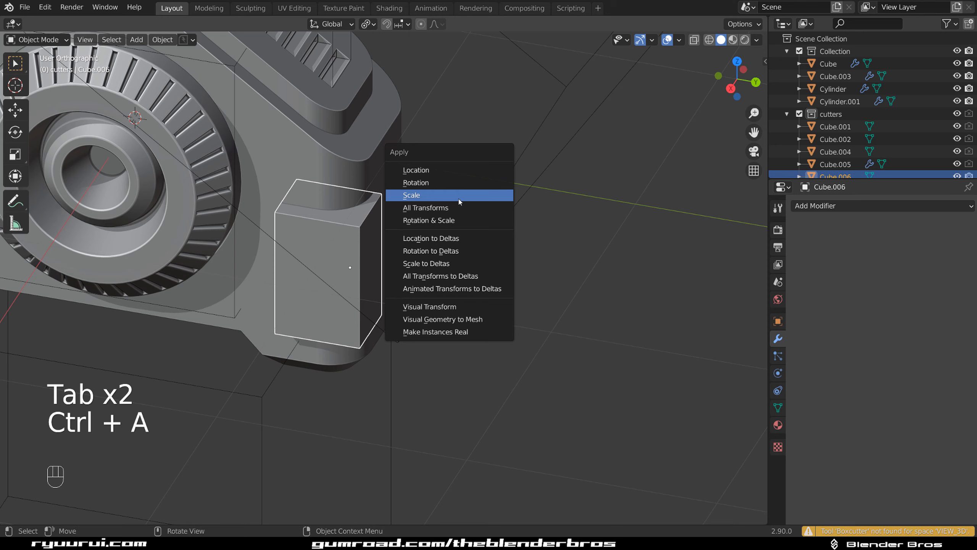
left_click(458, 195)
Bevel the block's outer vertical edge to a width of about 0.218 m with 12 segments
key("Tab")
left_click(409, 291)
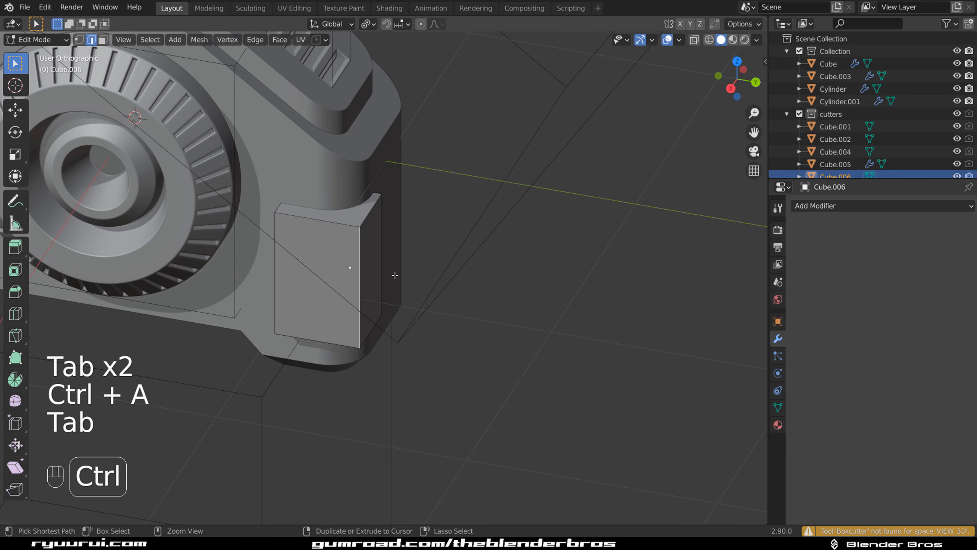
key("ctrl+b")
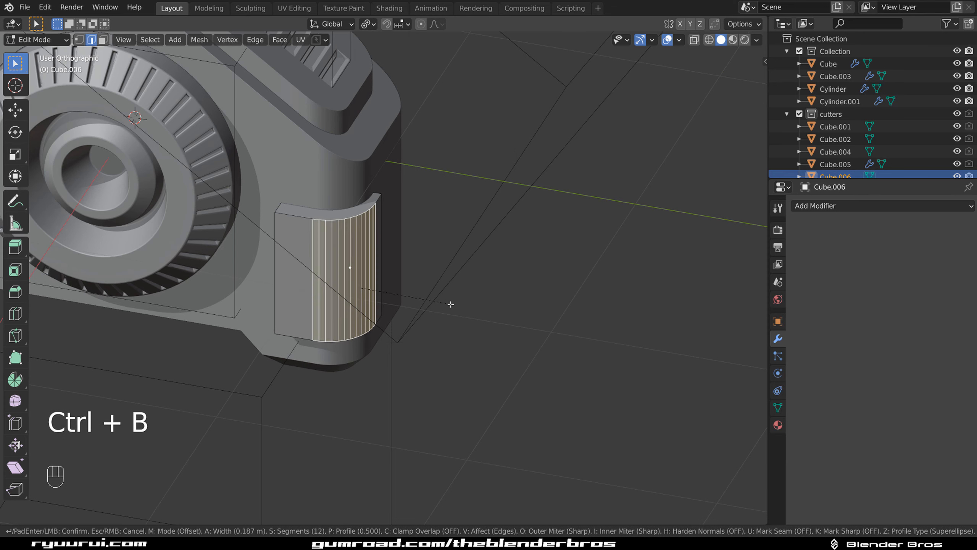
left_click(457, 308)
middle_click_drag(456, 308, 439, 266)
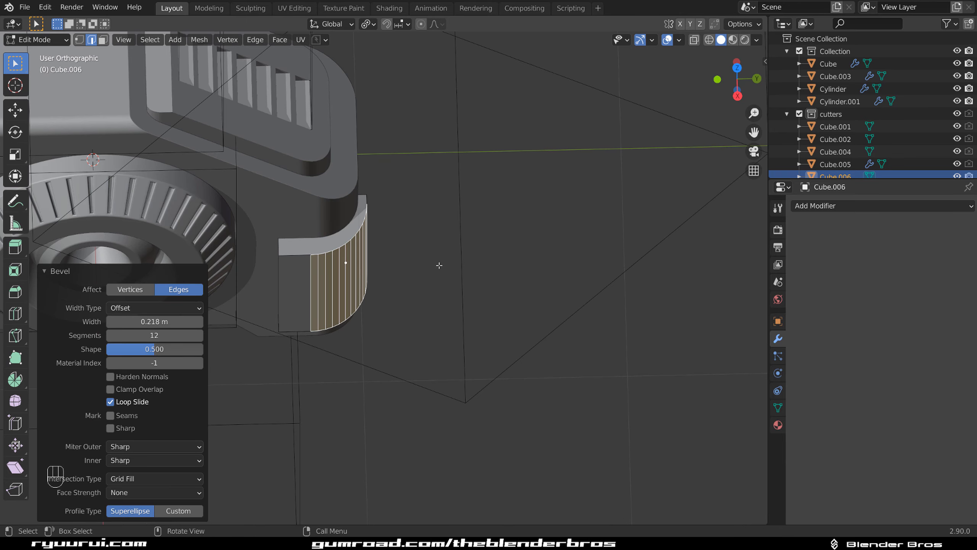
key("Tab")
In the top view, move the rounded block about -0.011 m along X and 0.029 m along Y at the body's corner
scroll(406, 187, "up", 3)
middle_click_drag(406, 187, 469, 282)
key("grave")
left_click(426, 123)
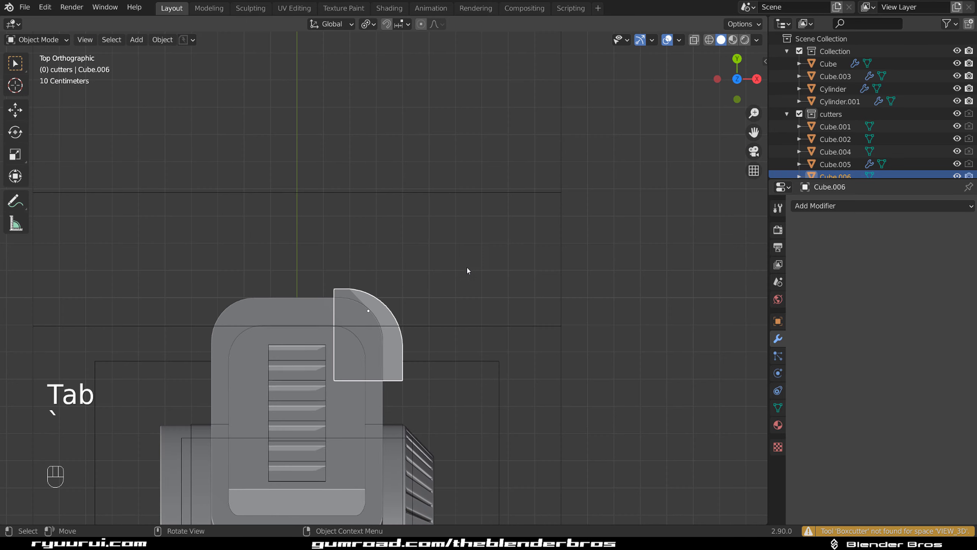
key("g")
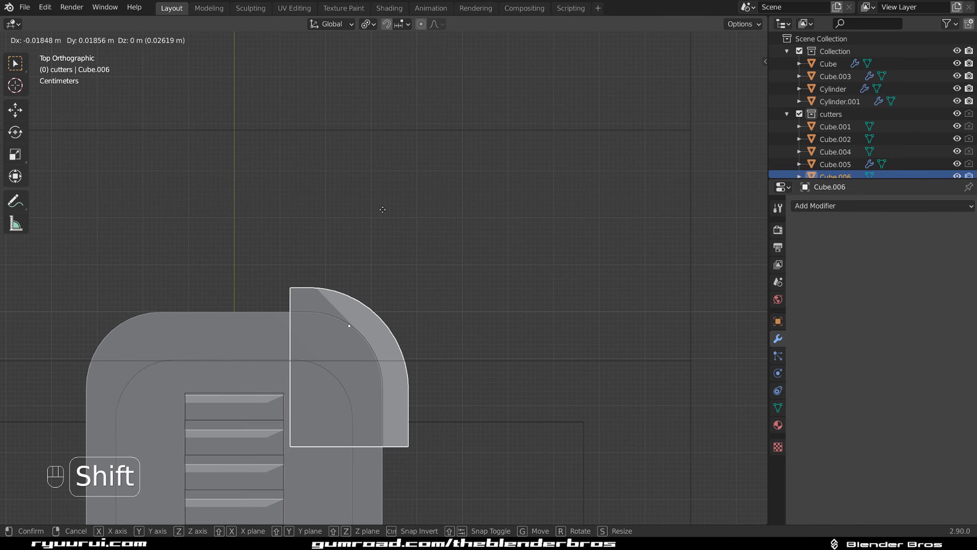
left_click(416, 158)
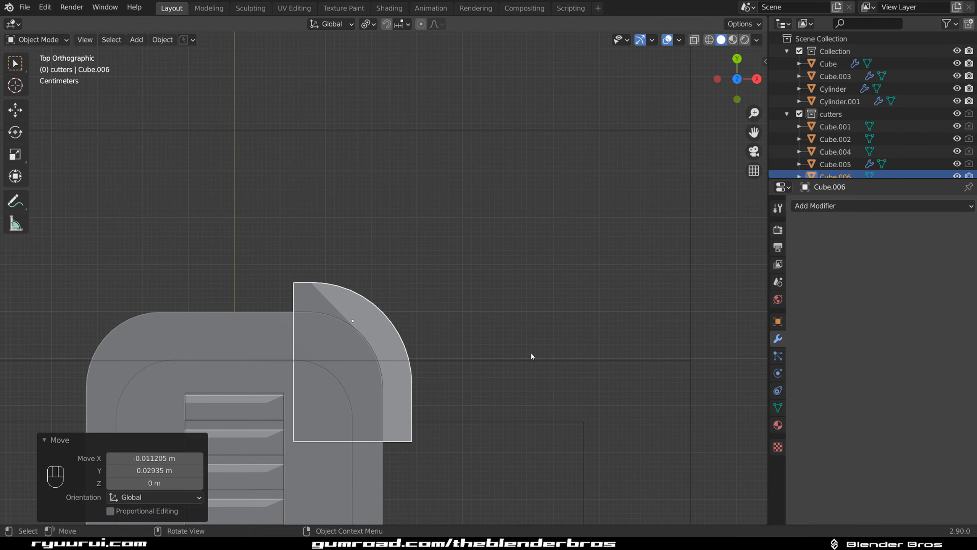
Scale the rounded block to about 0.974 along X and nudge it about -0.002 m in X and 0.001 m in Y
key("s")
key("x")
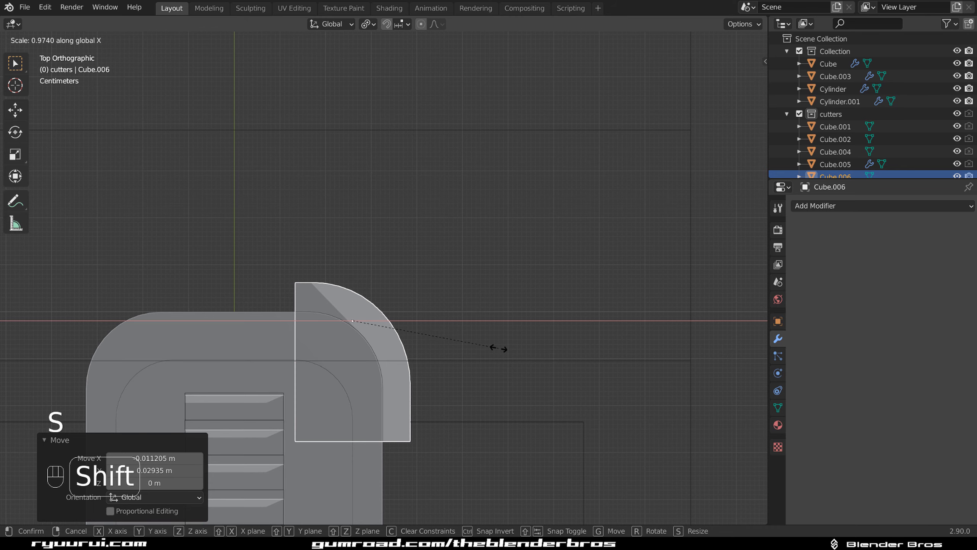
left_click(498, 348)
key("g")
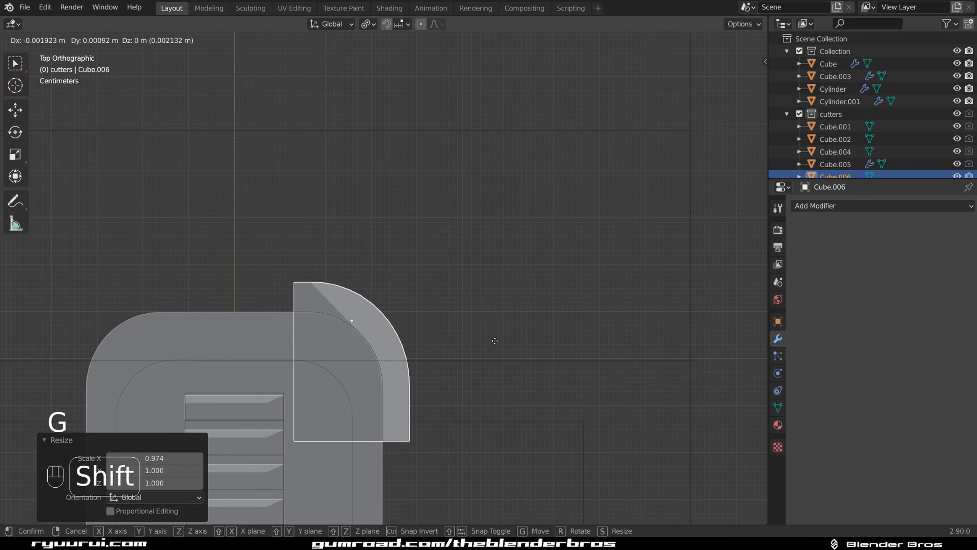
left_click(494, 340)
Shade the rounded block smooth and enable Auto Smooth for its normals
middle_click_drag(495, 340, 385, 266)
right_click(384, 266)
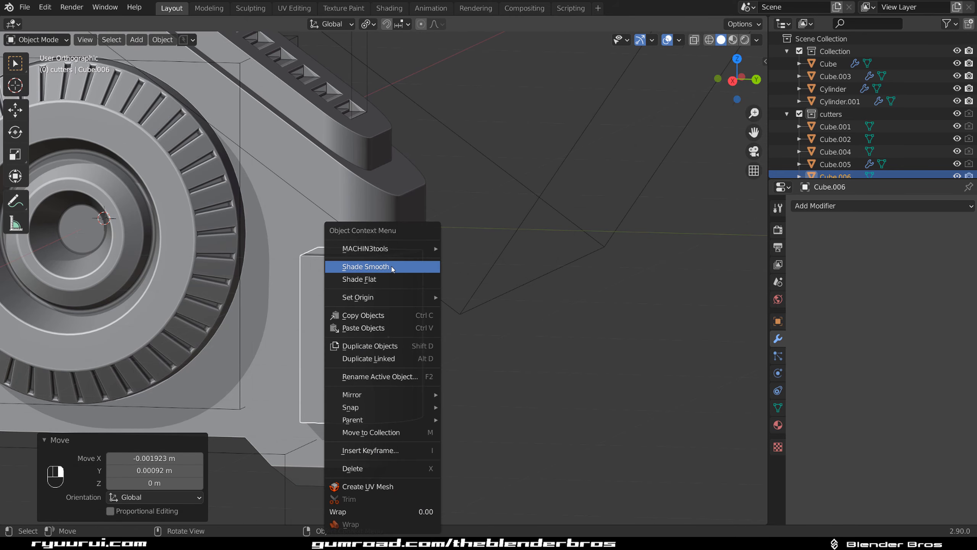
left_click(392, 269)
left_click(778, 407)
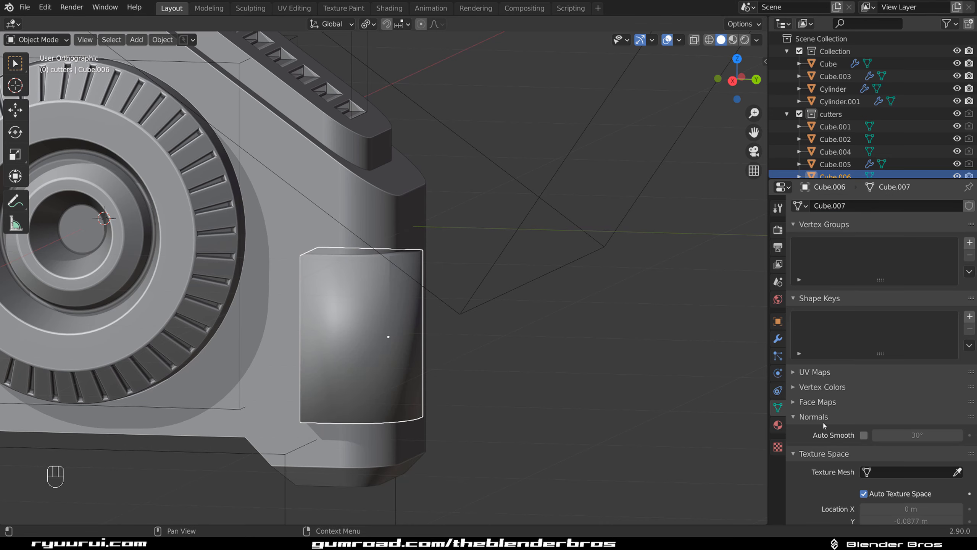
left_click(864, 435)
Add a Mirror modifier to the rounded corner block
middle_click_drag(508, 240, 444, 263)
left_click(401, 252, "shift")
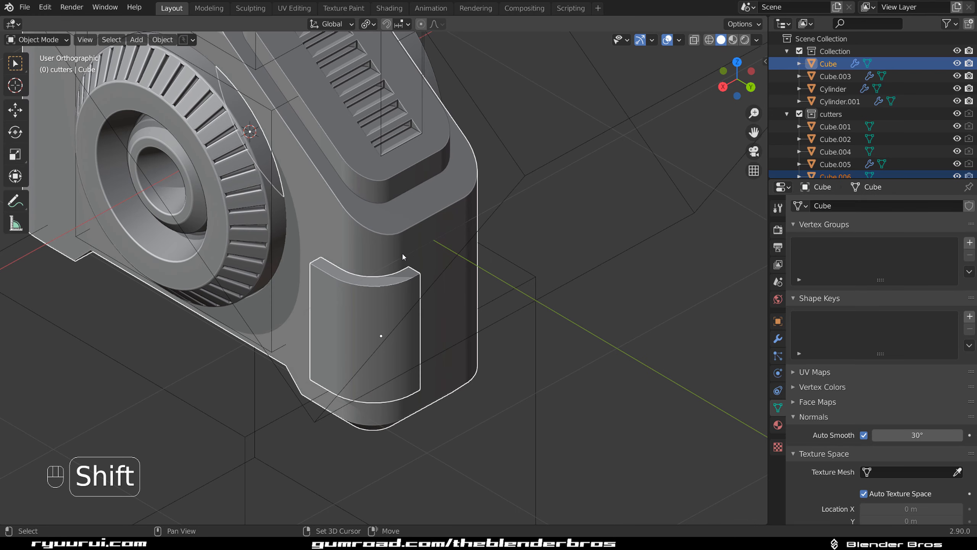
left_click(397, 284)
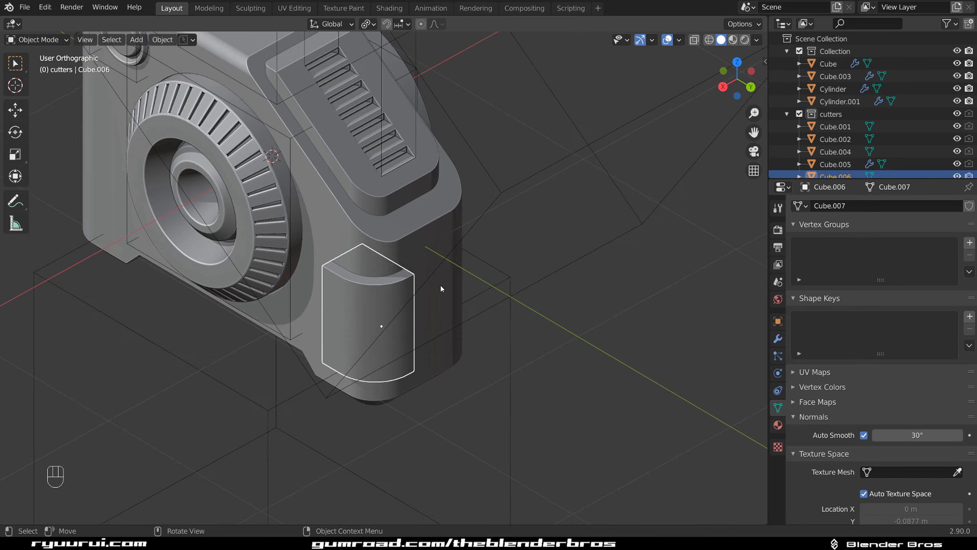
scroll(440, 284, "down", 4)
left_click(775, 343)
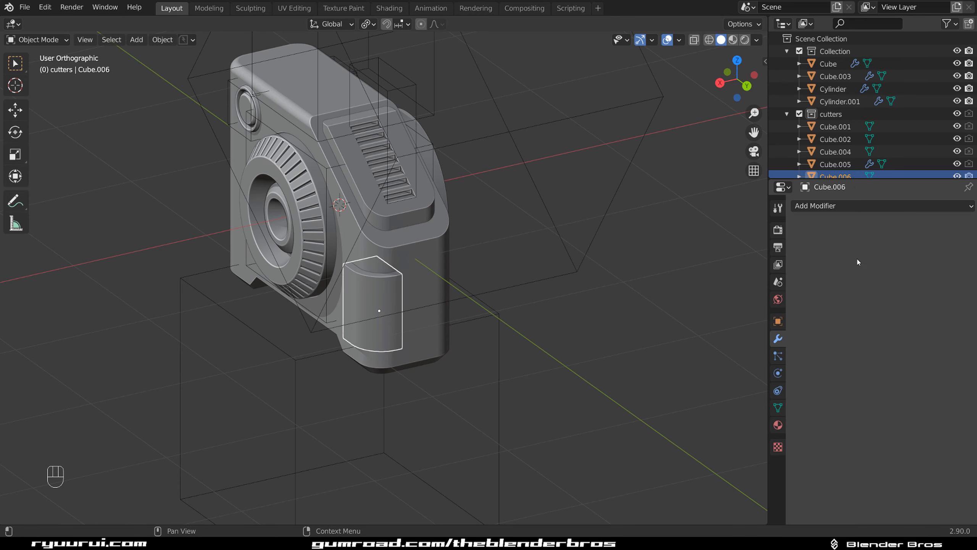
left_click(845, 207)
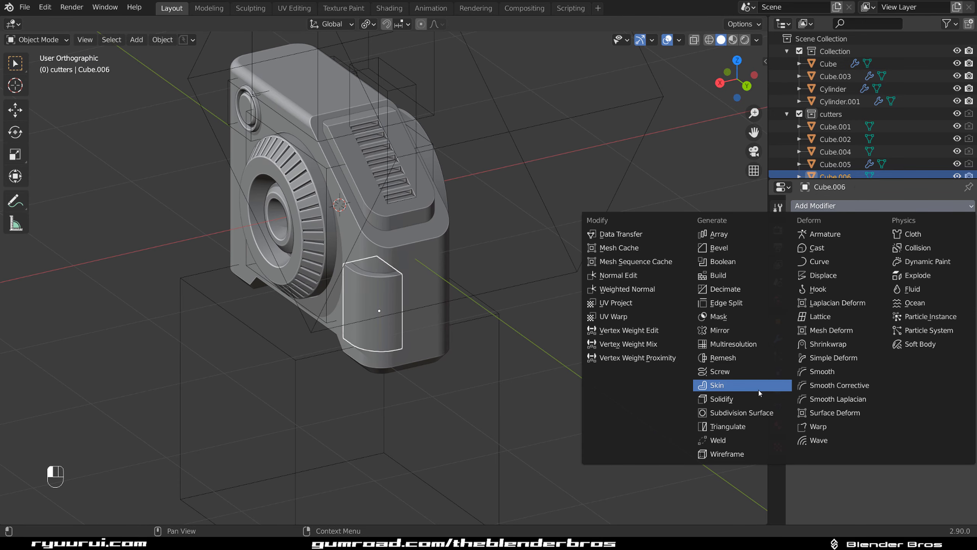
left_click(752, 331)
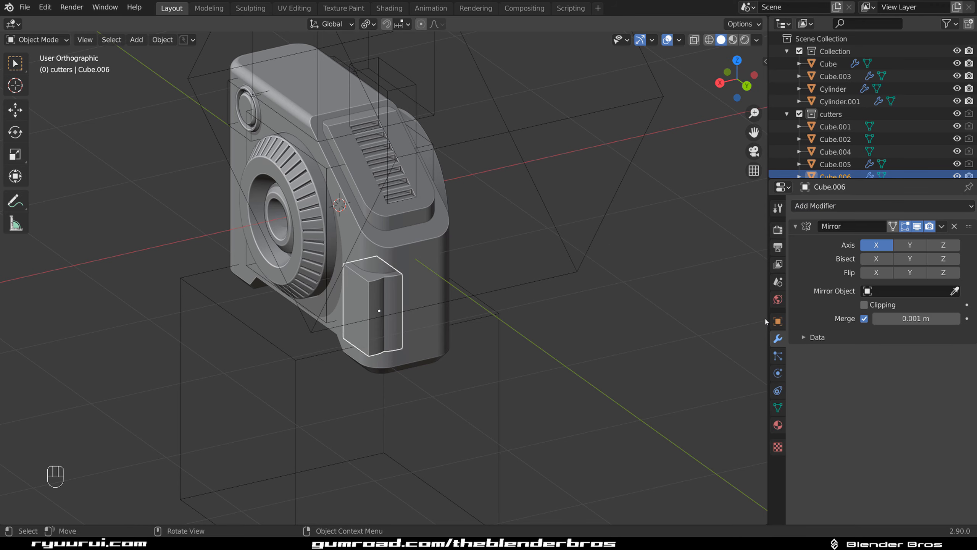
Mirror the block across X with the camera body as mirror object, X flip on and bisect off, and apply the modifier
left_click(874, 257)
left_click(876, 273)
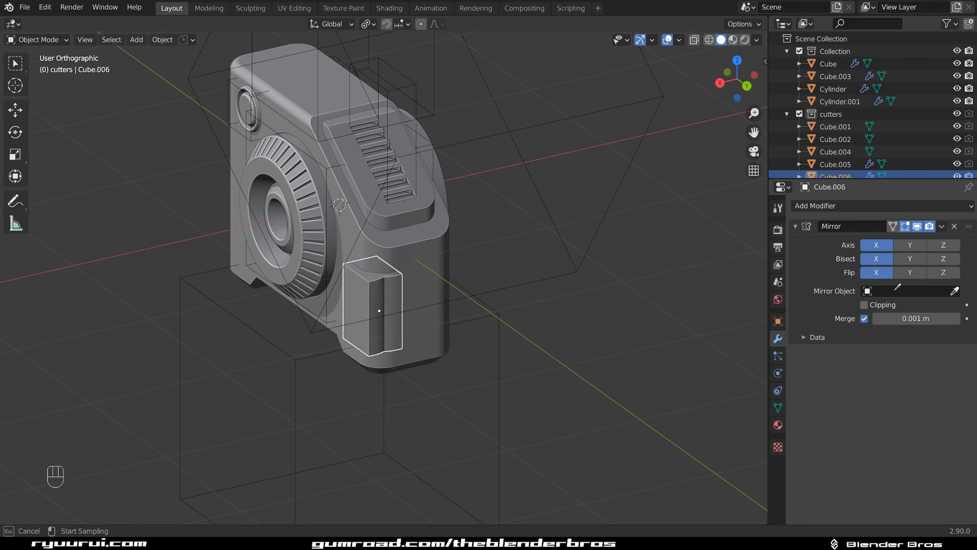
left_click(407, 246)
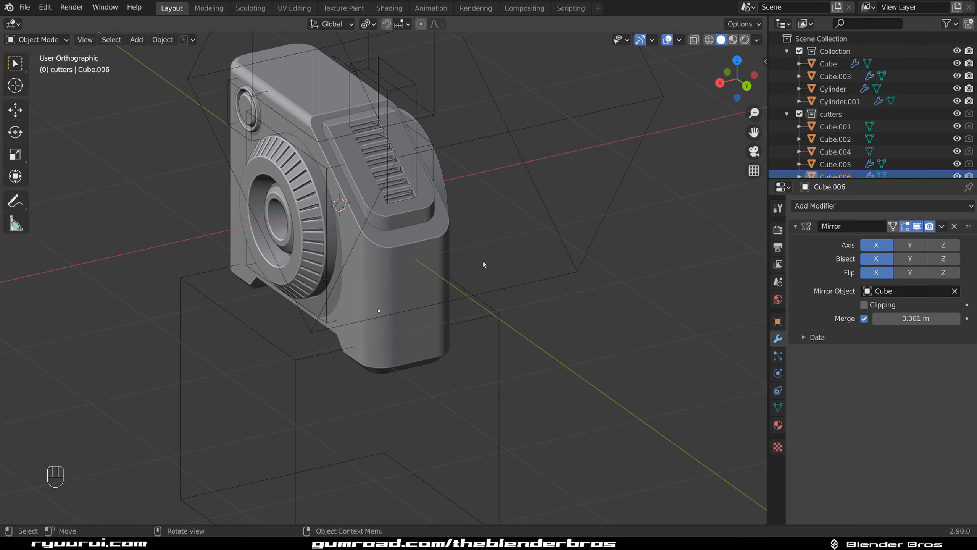
left_click(874, 259)
scroll(533, 265, "up", 3)
mouse_move(540, 232)
middle_mouse_down()
mouse_move(452, 214)
mouse_move(497, 225)
mouse_move(536, 215)
middle_mouse_up()
left_click(941, 226)
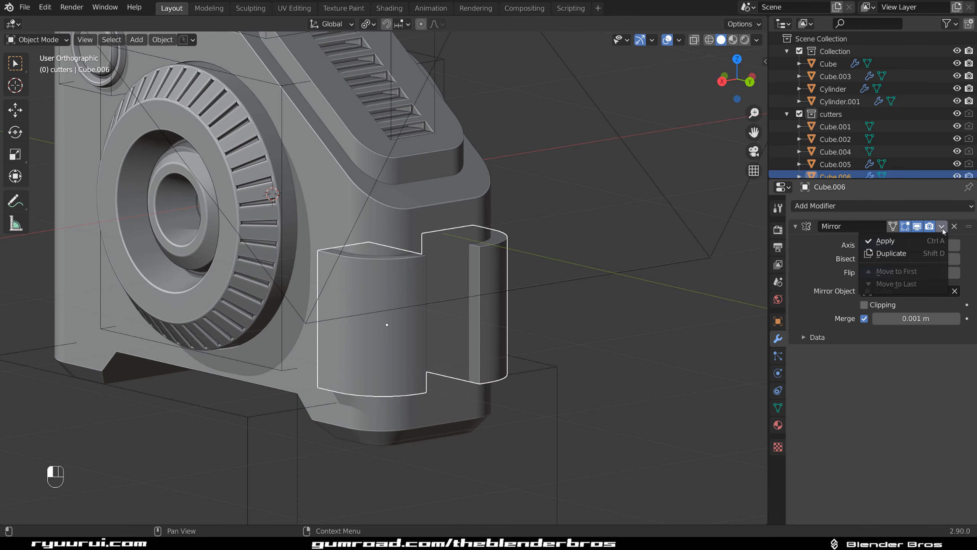
left_click(912, 246)
Join the mirrored corner blocks to the camera body with a Boolean Union and place that modifier above the Bevel
scroll(493, 264, "up", 2)
left_click(453, 203, "shift")
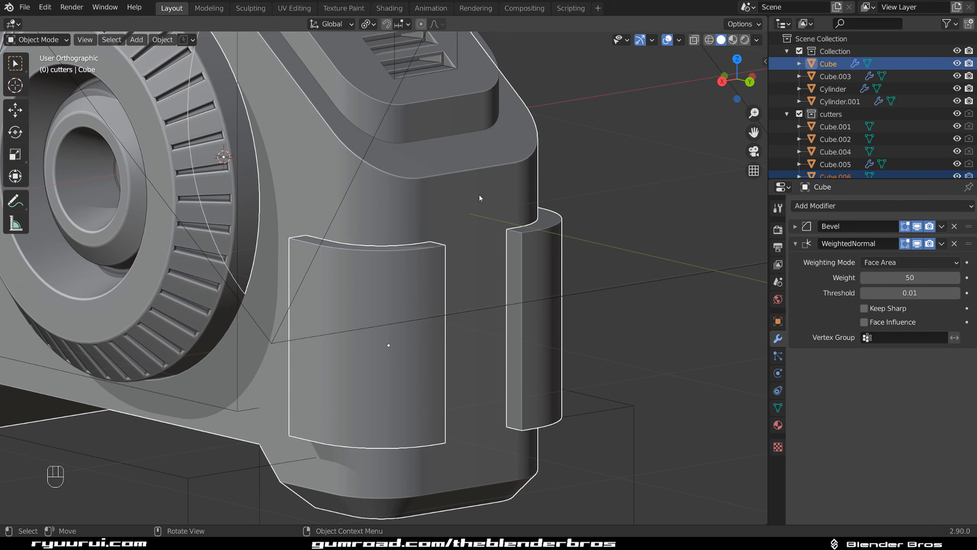
key("ctrl+KP_Add")
scroll(480, 195, "down", 2)
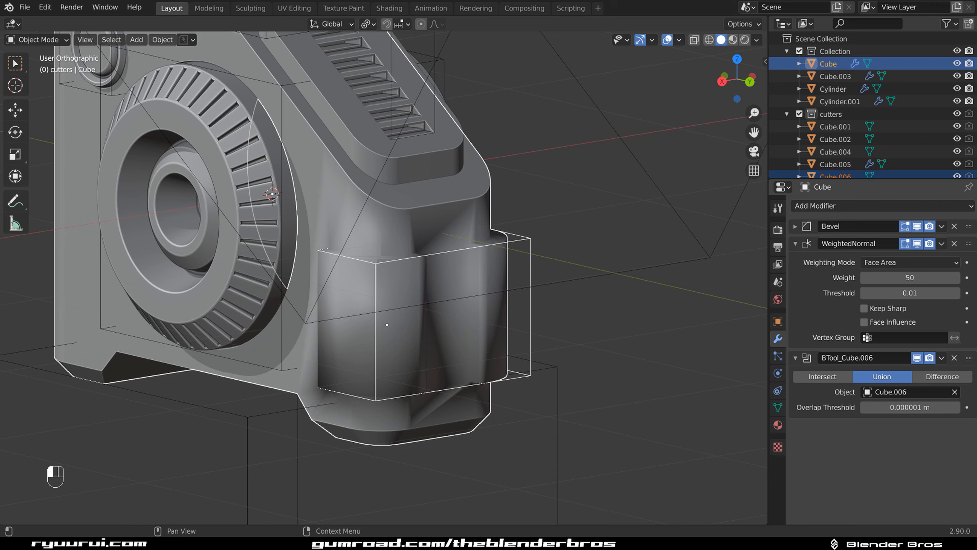
left_click_drag(969, 358, 968, 226)
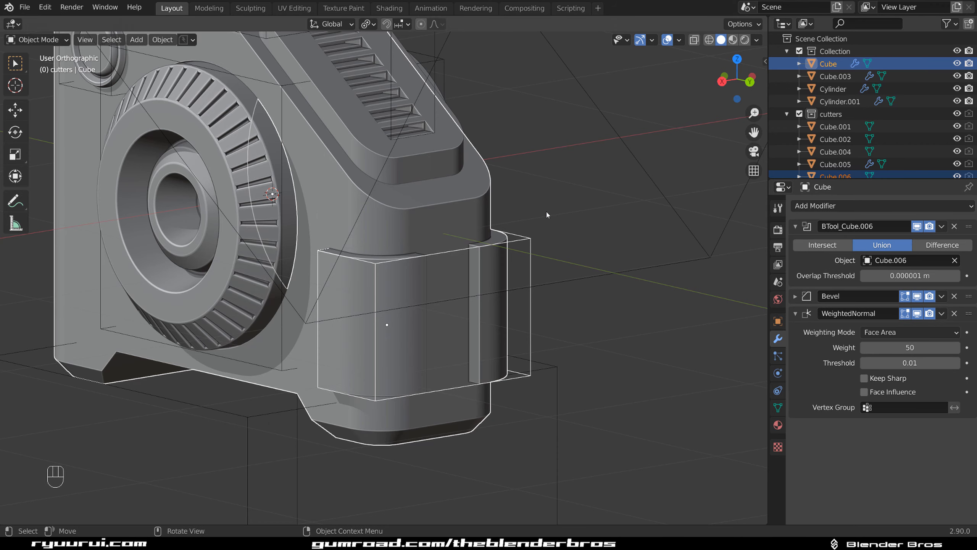
Hide the cutters collection and examine the joined corner blocks from the right side and in perspective
middle_click_drag(547, 206, 515, 284)
key("KP_5")
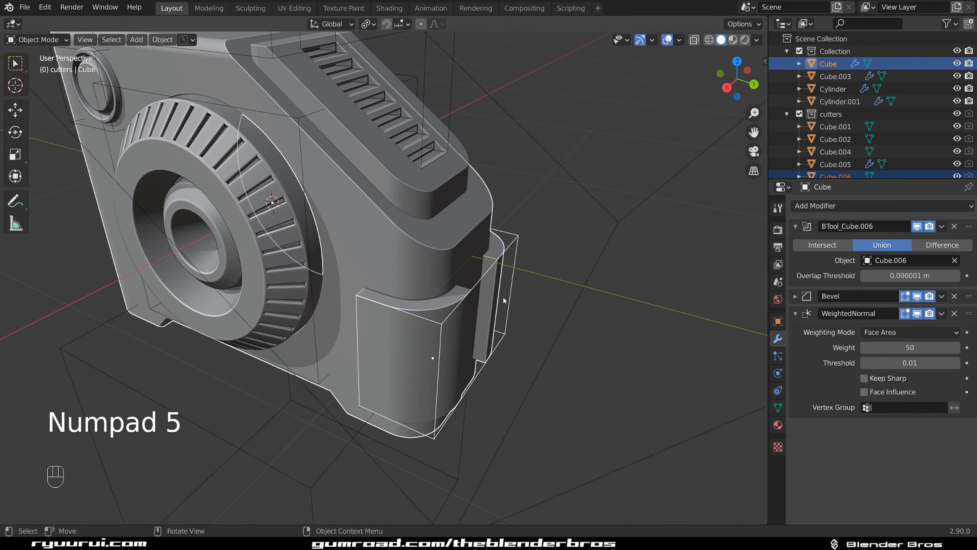
scroll(516, 290, "down", 5)
key("grave")
key("KP_5")
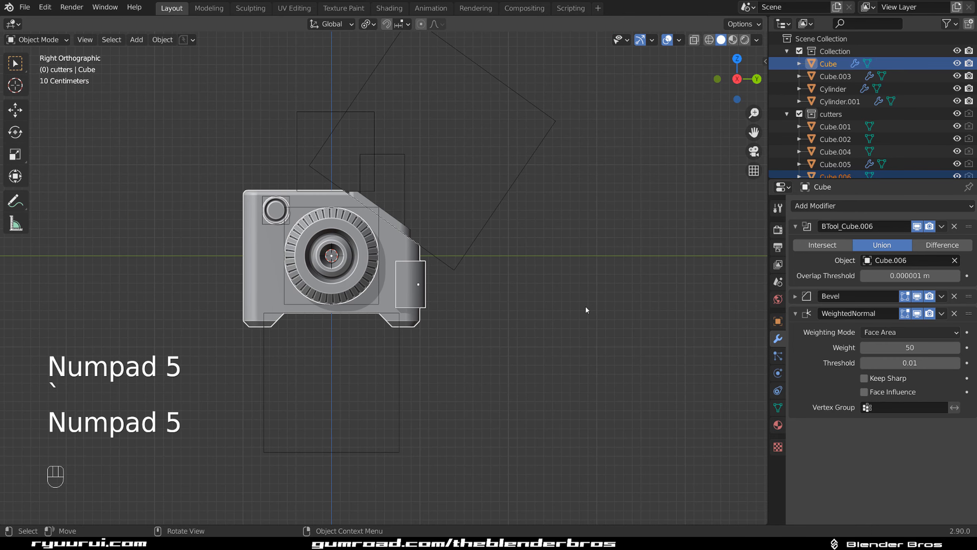
key("shift+2")
middle_click_drag(530, 271, 537, 250)
left_click(403, 239)
scroll(400, 239, "up", 2)
scroll(496, 229, "down", 1)
key("grave")
key("grave")
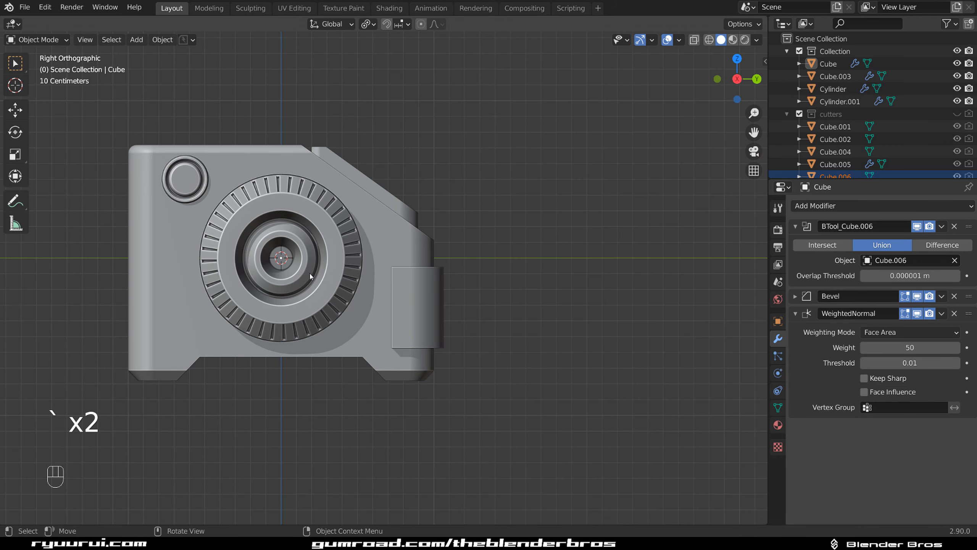
middle_click_drag(387, 271, 420, 268)
key("KP_5")
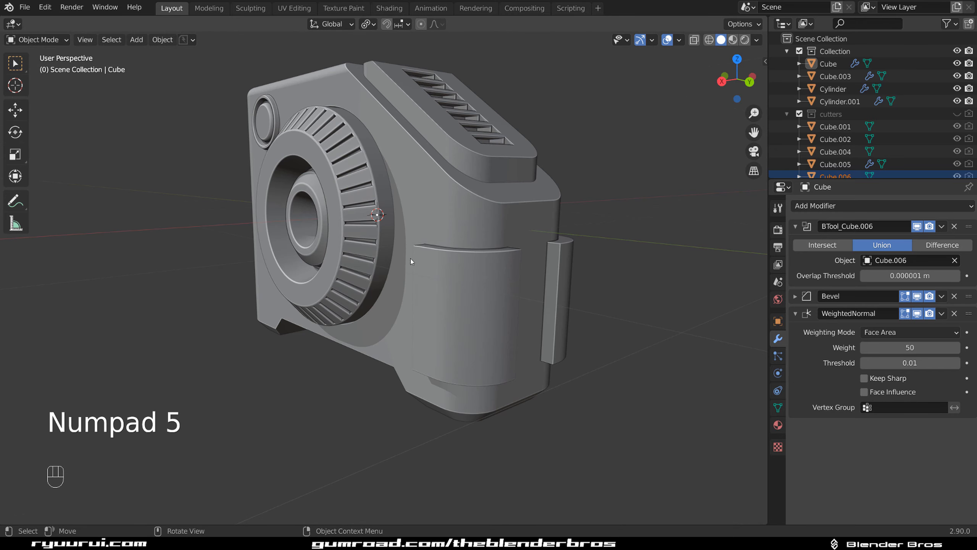
key("Tab")
scroll(502, 323, "up", 2)
key("Tab")
scroll(507, 262, "down", 3)
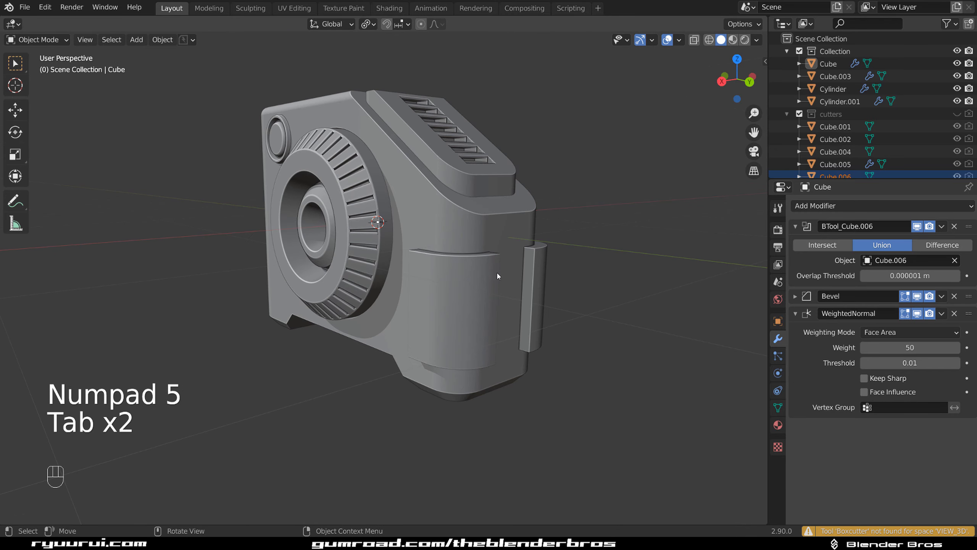
left_click(499, 211)
key("Tab")
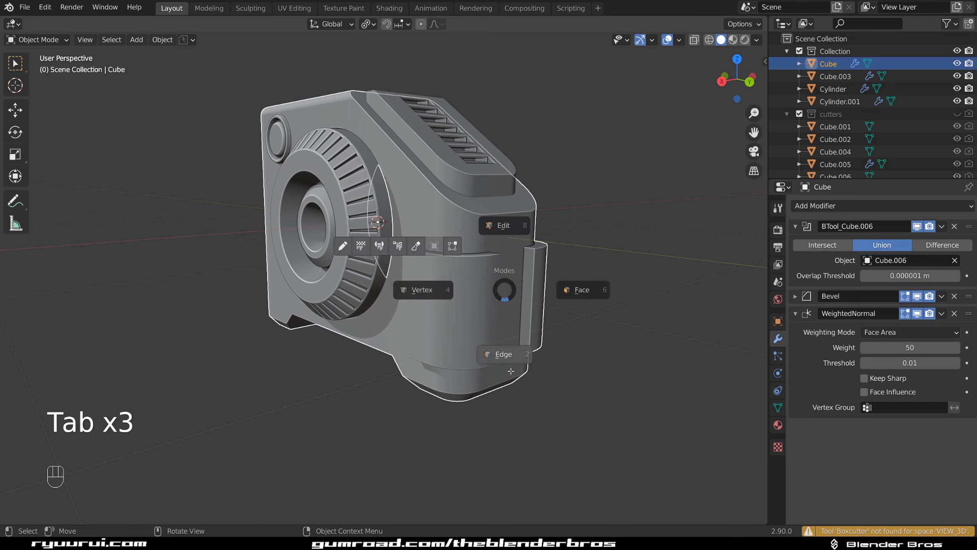
middle_click_drag(479, 297, 457, 305, "shift")
scroll(457, 305, "up", 1)
key("Tab")
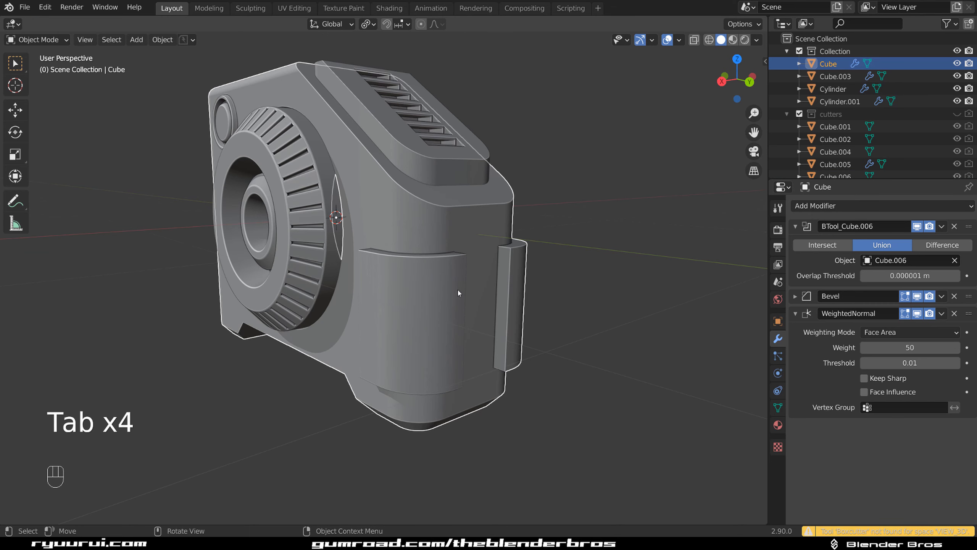
left_click(454, 285)
left_click(446, 285)
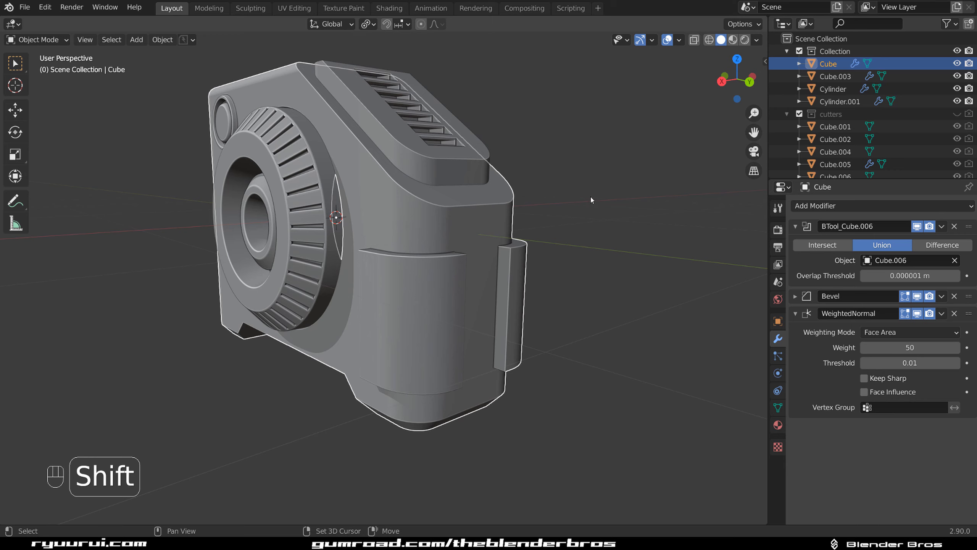
Show the cutters collection and open the rounded corner blocks' mesh for editing
key("shift+2")
left_click(432, 261)
key("Tab")
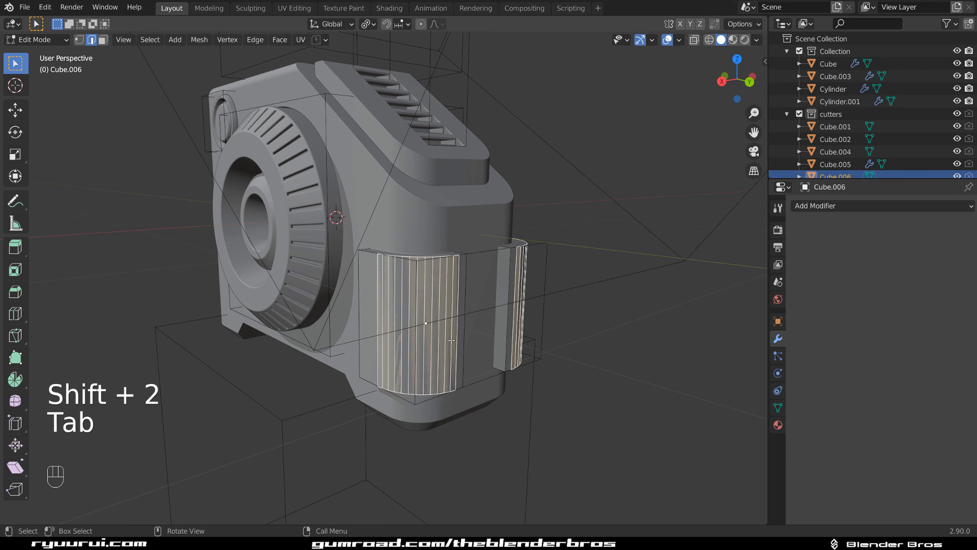
key("ctrl+r")
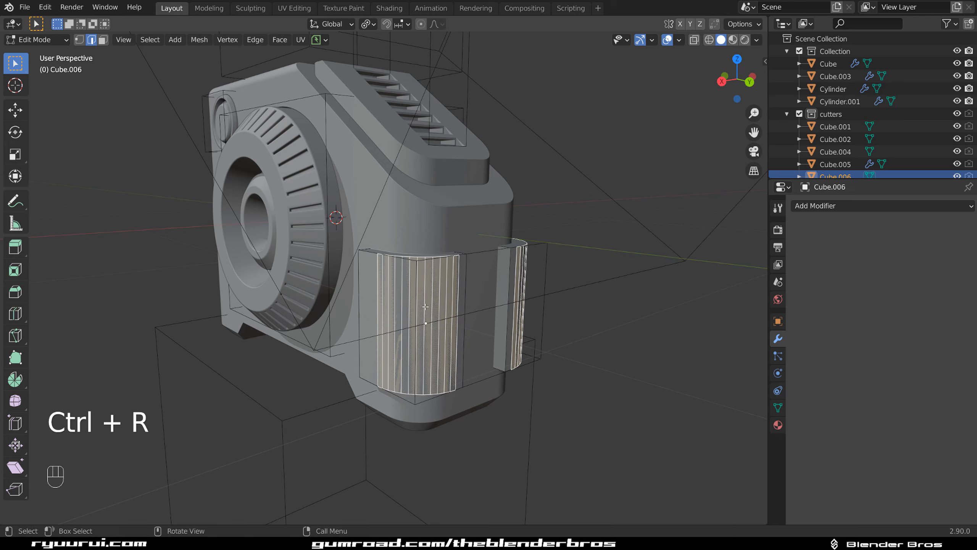
key("ctrl")
key("ctrl+Tab")
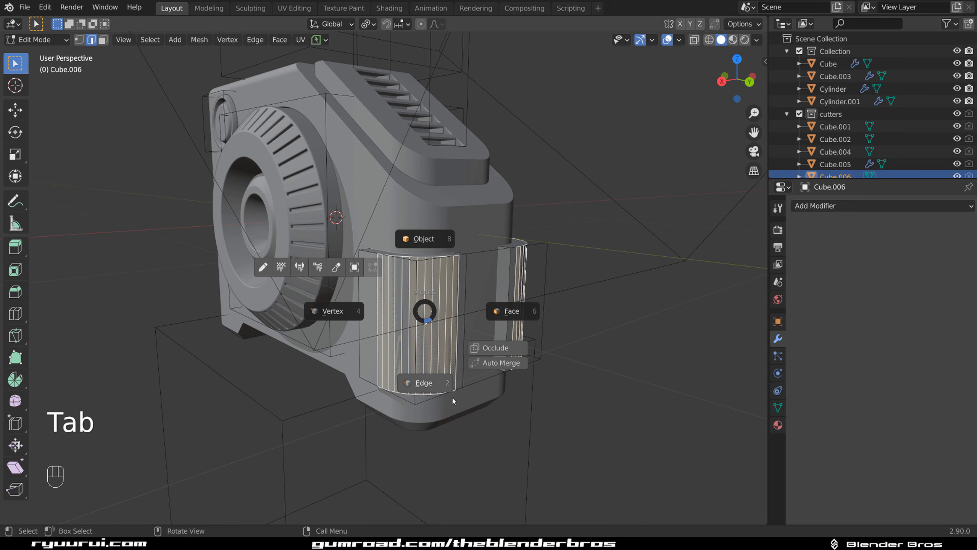
left_click(418, 275)
key("Tab")
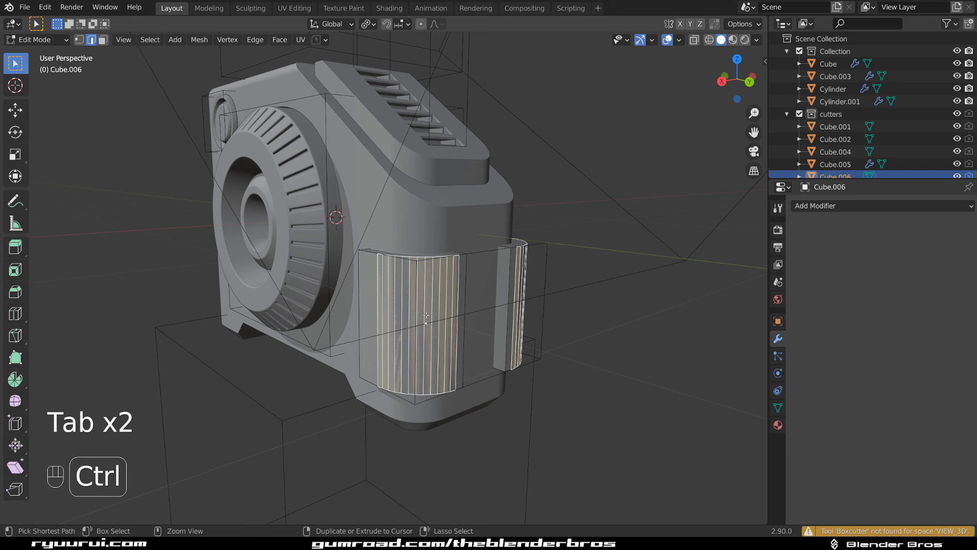
Add 11 evenly spaced horizontal loop cuts, without sliding, around the rounded corner block and leave mesh editing
key("ctrl+r")
scroll(426, 316, "up", 10)
left_click(425, 316)
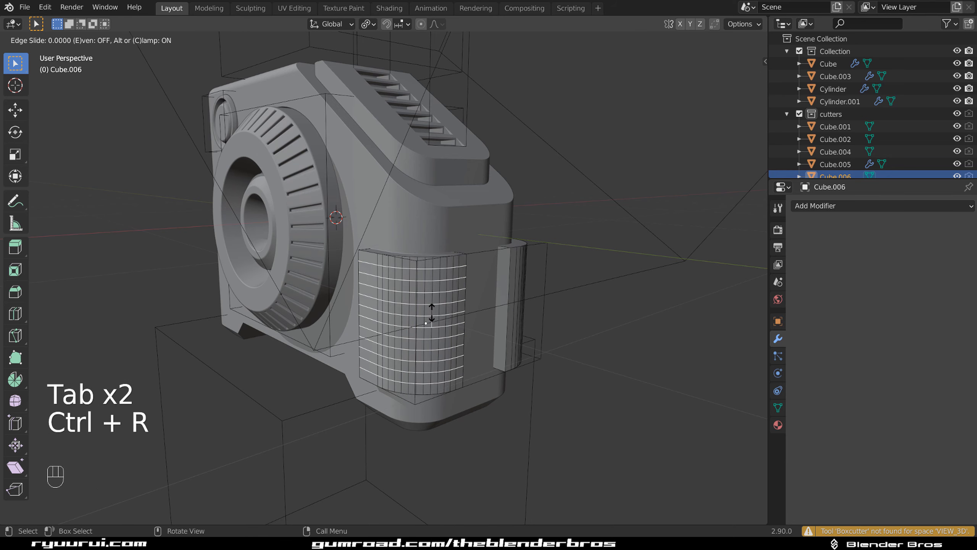
right_click(429, 306)
key("ctrl+Tab")
Select the camera body and apply its Boolean Union modifier to merge the corner blocks into it
left_click(431, 224)
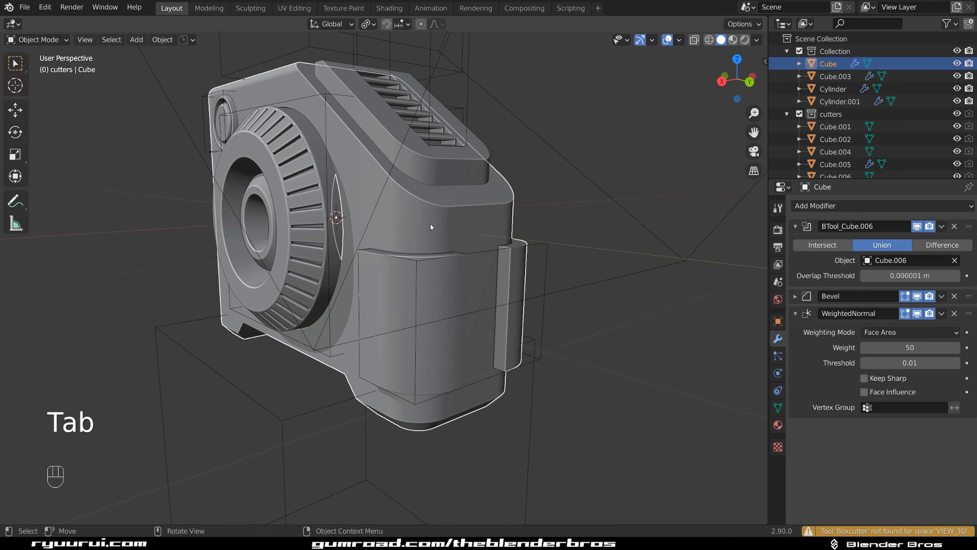
left_click(941, 228)
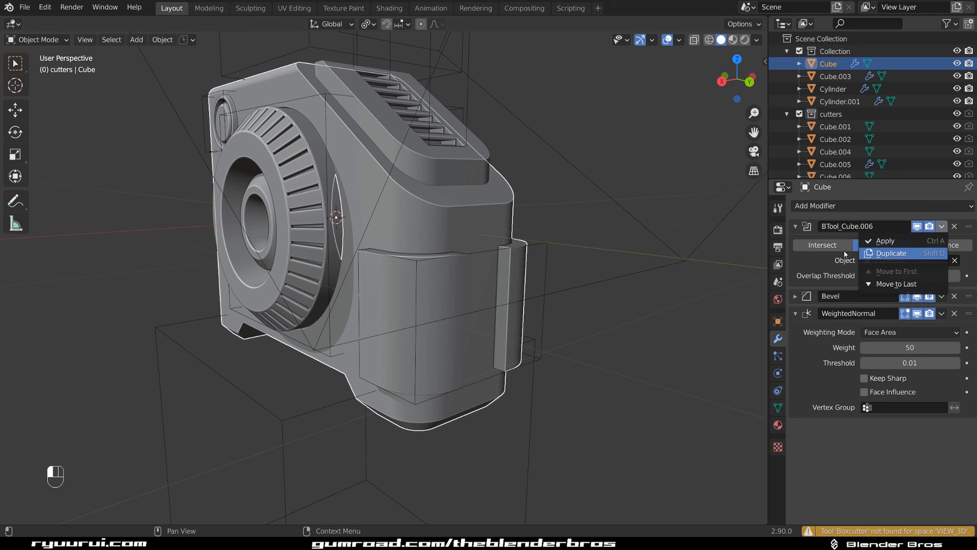
left_click(884, 241)
middle_click_drag(423, 270, 437, 285)
Open the camera body's mesh in face selection, pick an edge face in the corner block's third row and hide the cutters collection
key("Tab")
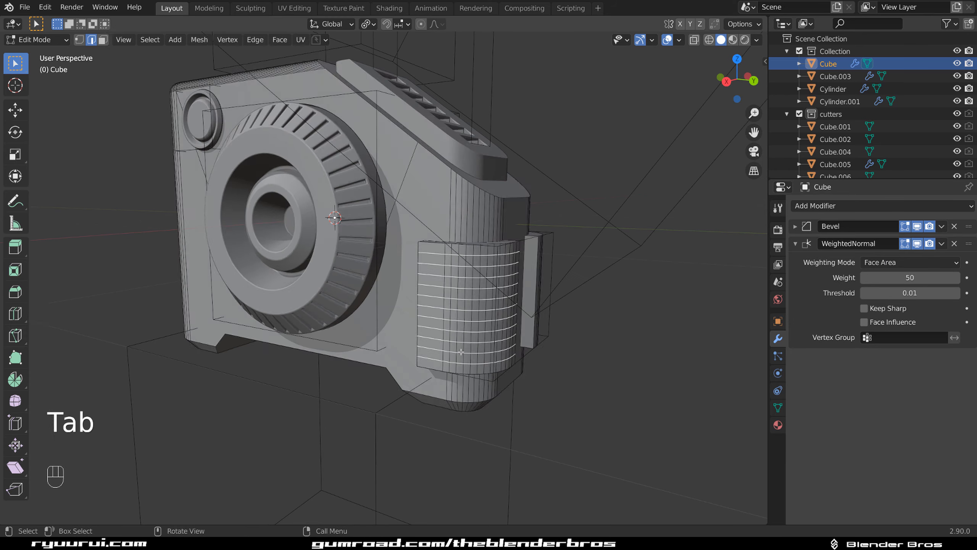
scroll(461, 352, "up", 2)
middle_click_drag(461, 351, 432, 273, "shift")
scroll(442, 323, "up", 2)
key("Tab")
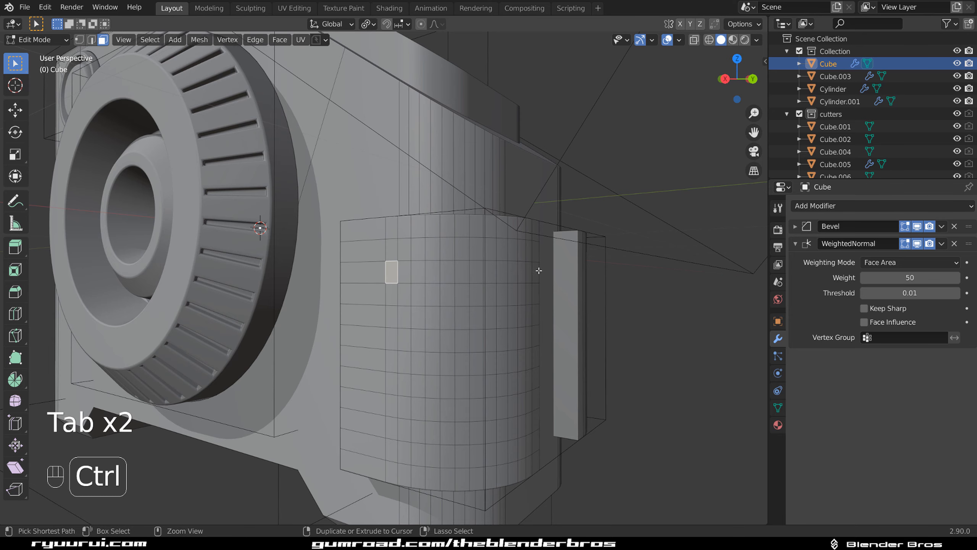
middle_click_drag(538, 271, 505, 293)
key("Tab")
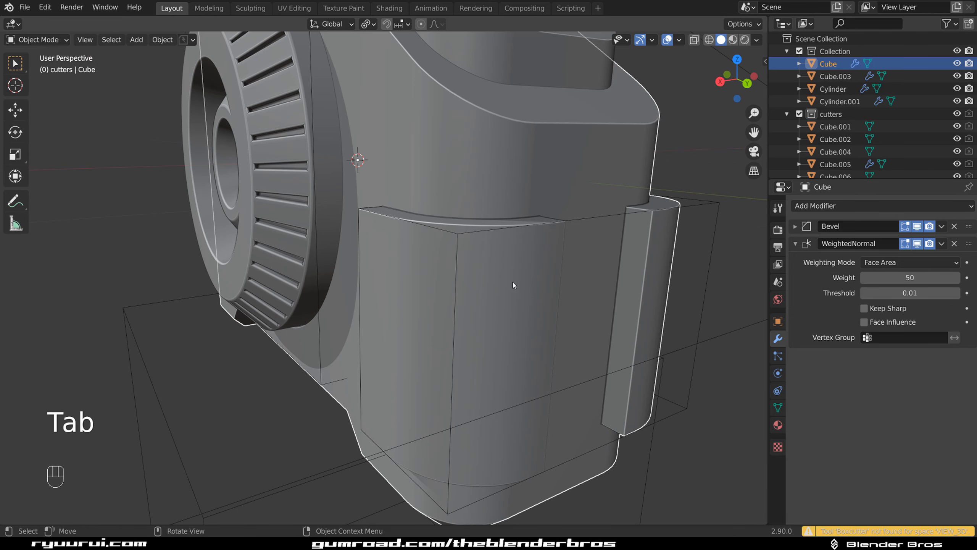
key("shift+2")
key("Tab")
middle_click_drag(513, 284, 511, 294)
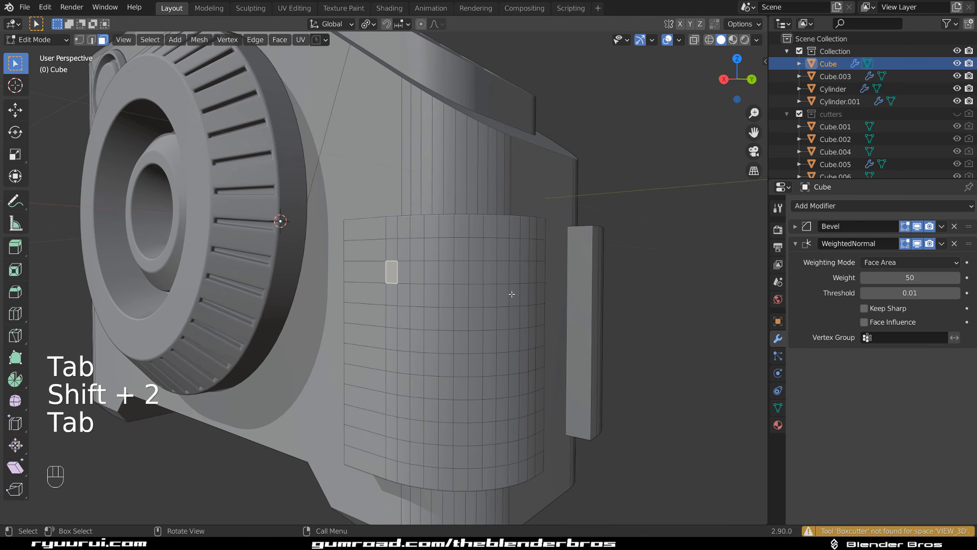
Select five alternating horizontal strips of faces across the curved part of the corner block
left_click(515, 272, "ctrl")
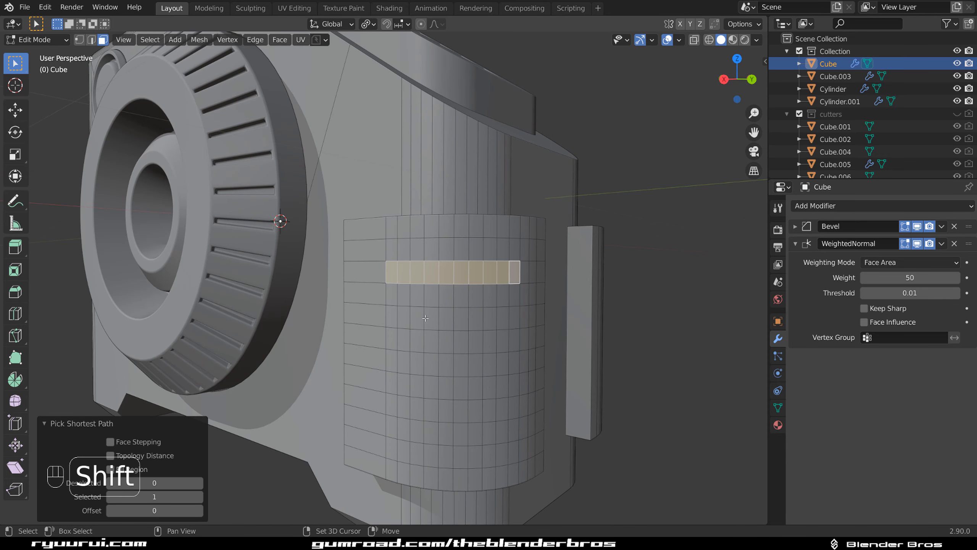
left_click(391, 321, "shift")
left_click(515, 317, "ctrl")
key("ctrl+z")
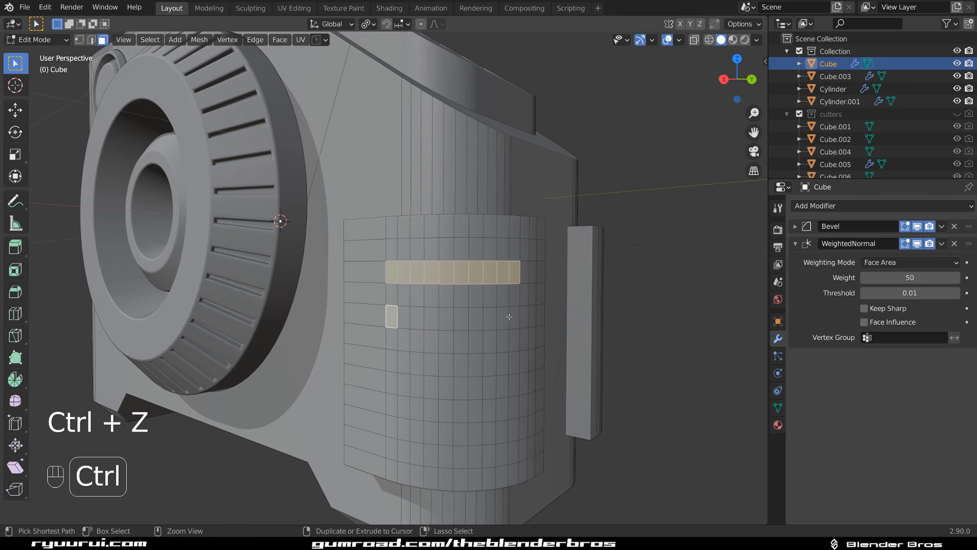
key("ctrl+shift+z")
left_click(394, 362, "shift")
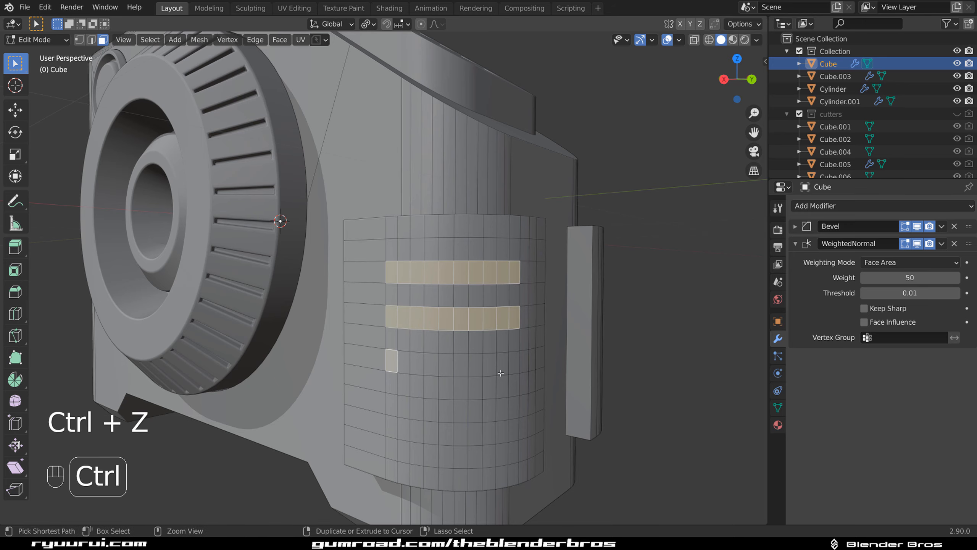
left_click(515, 360, "ctrl")
scroll(409, 327, "down", 4, "shift")
left_click(386, 336, "shift")
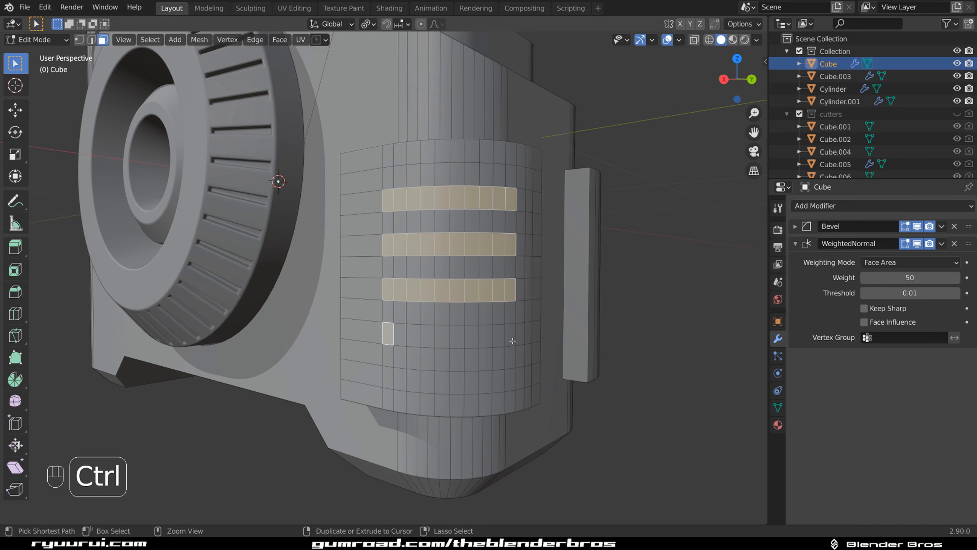
left_click(509, 336, "ctrl")
left_click(389, 377, "shift")
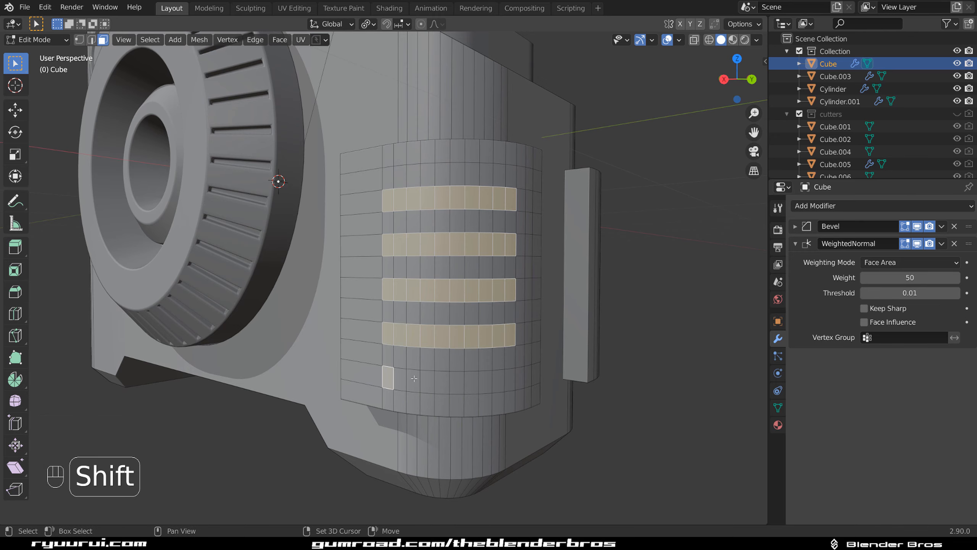
left_click(500, 375, "ctrl")
middle_click_drag(505, 375, 556, 335)
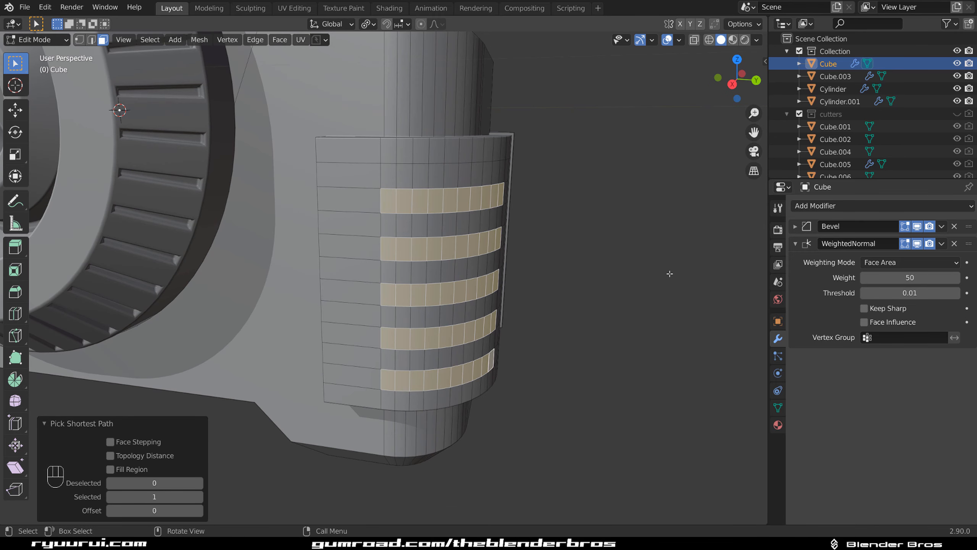
Inset the five selected face strips slightly
key("i")
left_click(633, 281, "shift")
middle_click_drag(571, 290, 648, 281)
Extrude the strips outward with a 0.0121 m Shrink/Fatten offset, scale them down slightly and finish mesh editing
scroll(594, 311, "down", 1)
key("e")
right_click(583, 284)
key("alt+s")
key("shift")
left_click(562, 271)
key("s")
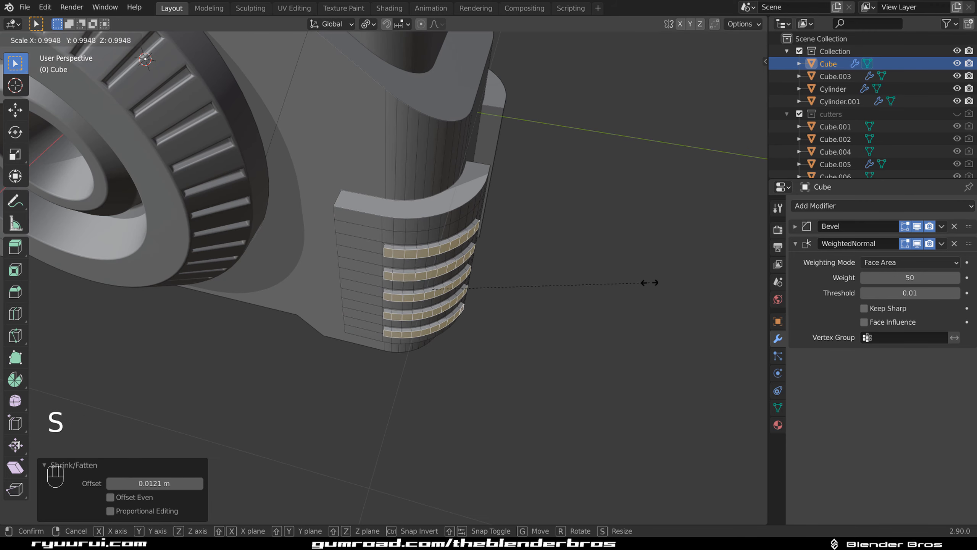
left_click(629, 285)
key("Tab")
Add a Mirror modifier across X to the camera body so the grip ribs are repeated on its other side
middle_click_drag(567, 218, 408, 203)
scroll(534, 313, "up", 2)
scroll(534, 313, "down", 2)
mouse_move(525, 311)
middle_mouse_down()
mouse_move(480, 293)
mouse_move(525, 293)
middle_mouse_up()
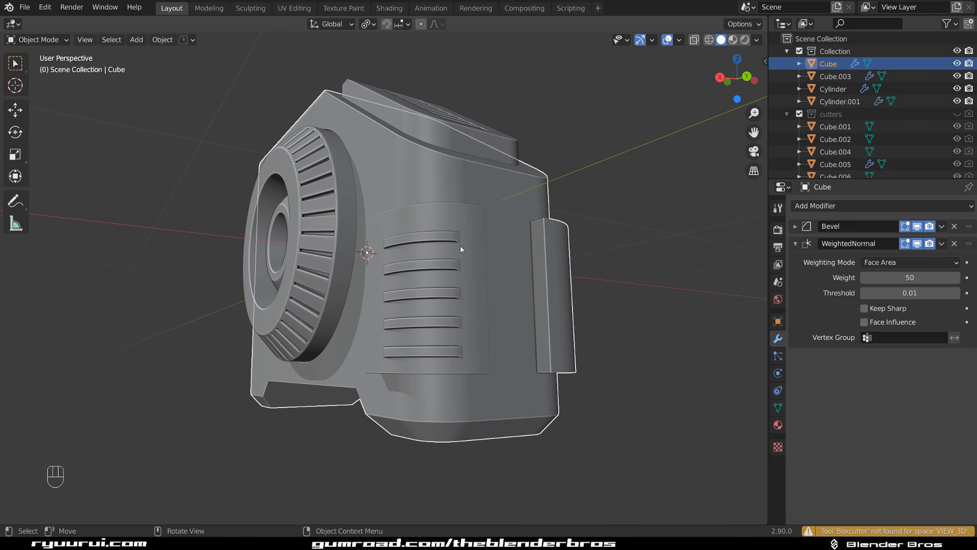
middle_click_drag(462, 249, 531, 300)
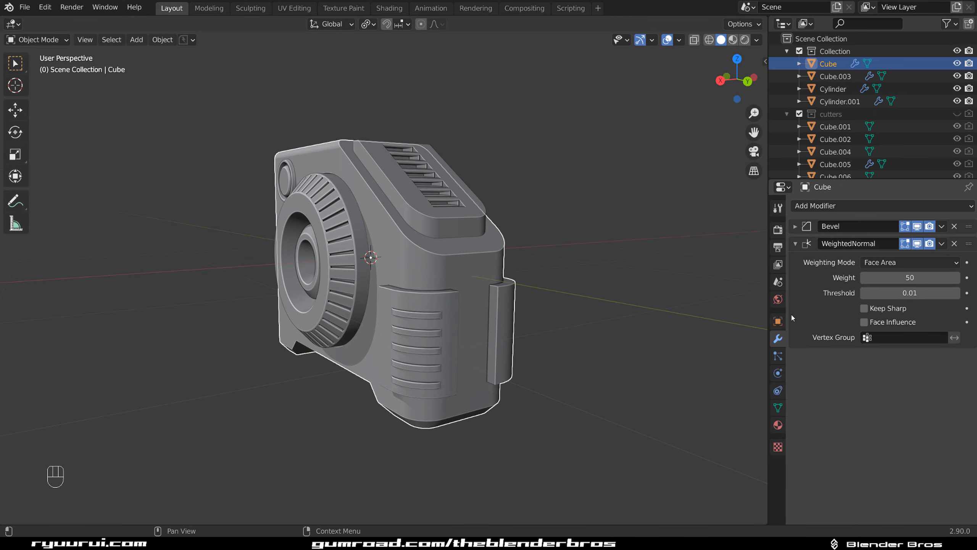
left_click(852, 208)
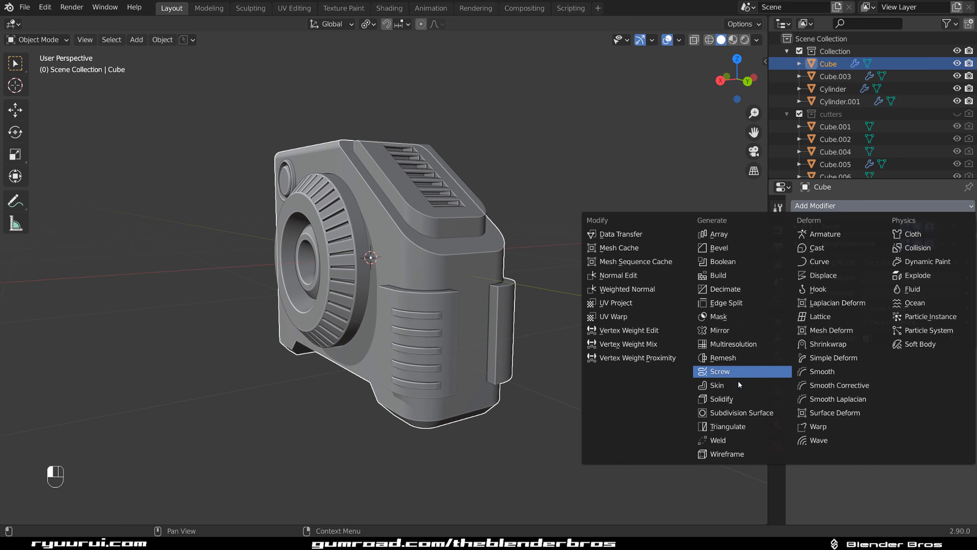
left_click(744, 330)
mouse_move(669, 305)
middle_mouse_down()
mouse_move(524, 299)
mouse_move(713, 304)
mouse_move(653, 305)
middle_mouse_up()
Select the large lens cylinder and add a Mirror modifier to it
left_click(390, 246)
middle_click_drag(390, 246, 408, 265)
left_click(813, 207)
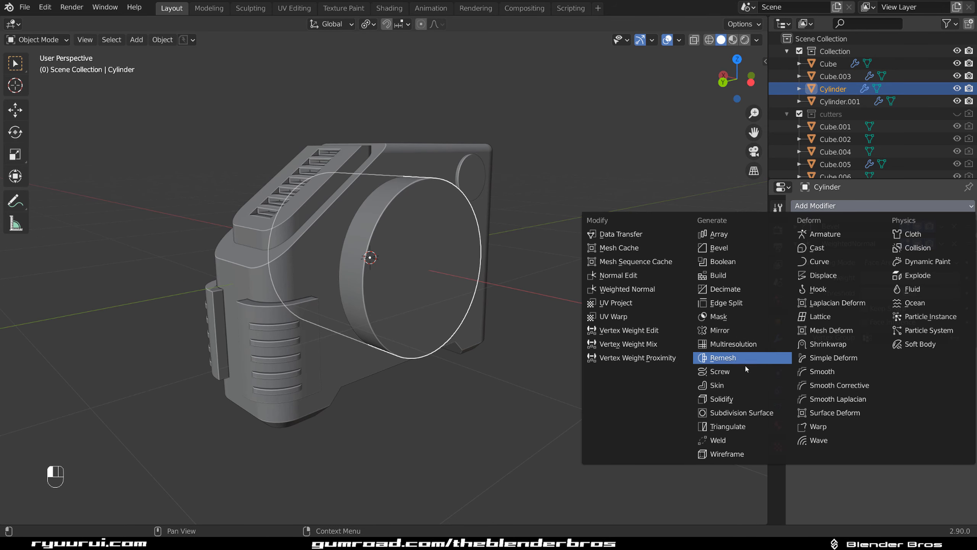
left_click(746, 334)
middle_click_drag(637, 315, 689, 281)
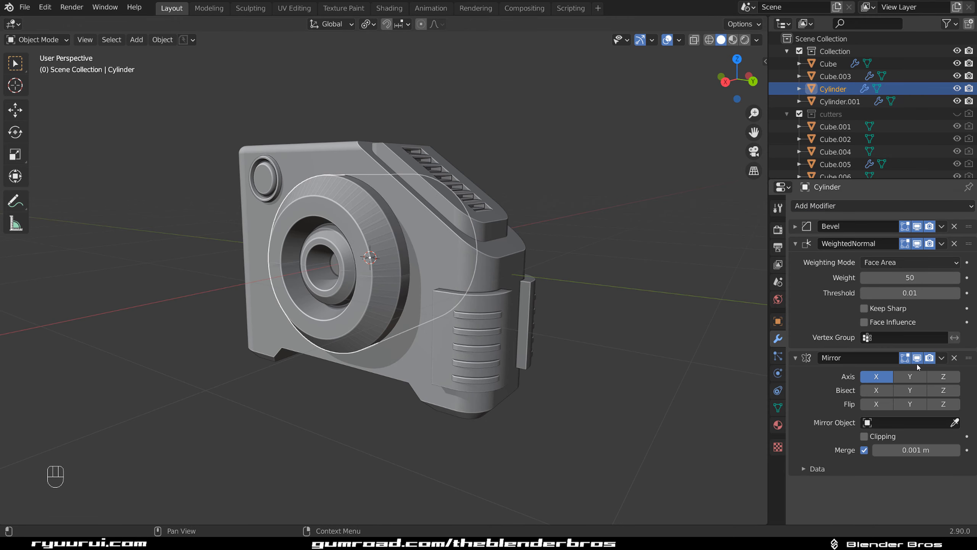
Mirror the lens cylinder across X with X bisect on, X flip off and the camera body as mirror object
left_click(876, 390)
left_click(879, 403)
middle_click_drag(615, 305, 857, 401)
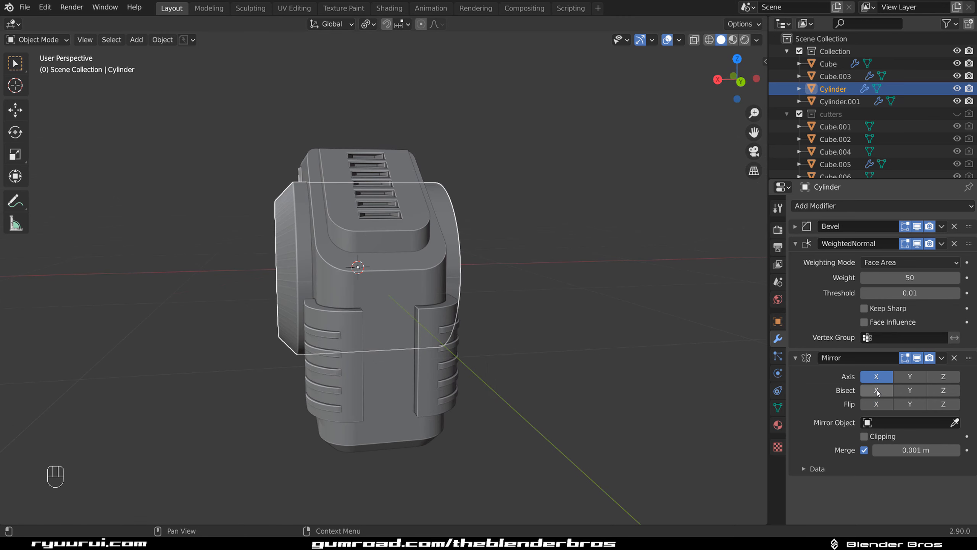
left_click(876, 403)
middle_click_drag(458, 315, 477, 313)
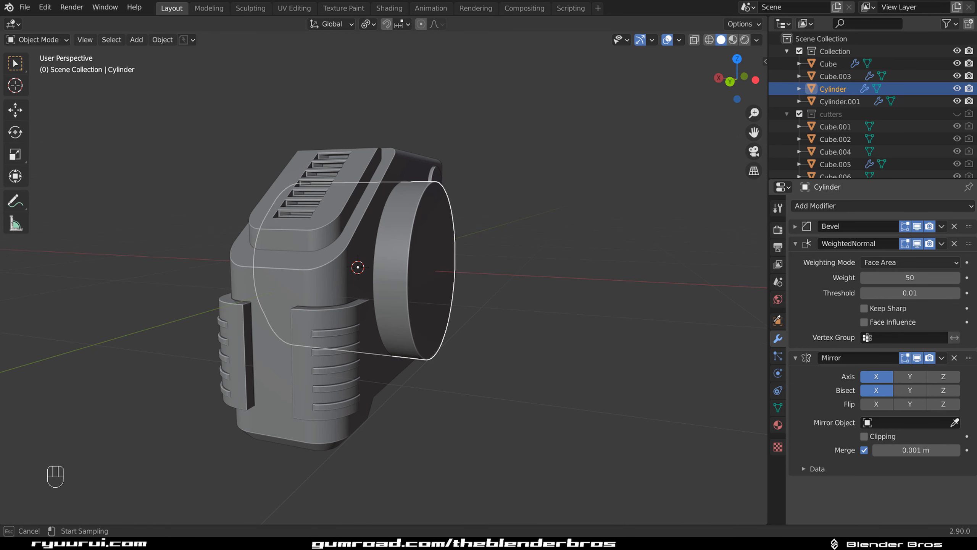
left_click(392, 165)
middle_click_drag(396, 170, 531, 219)
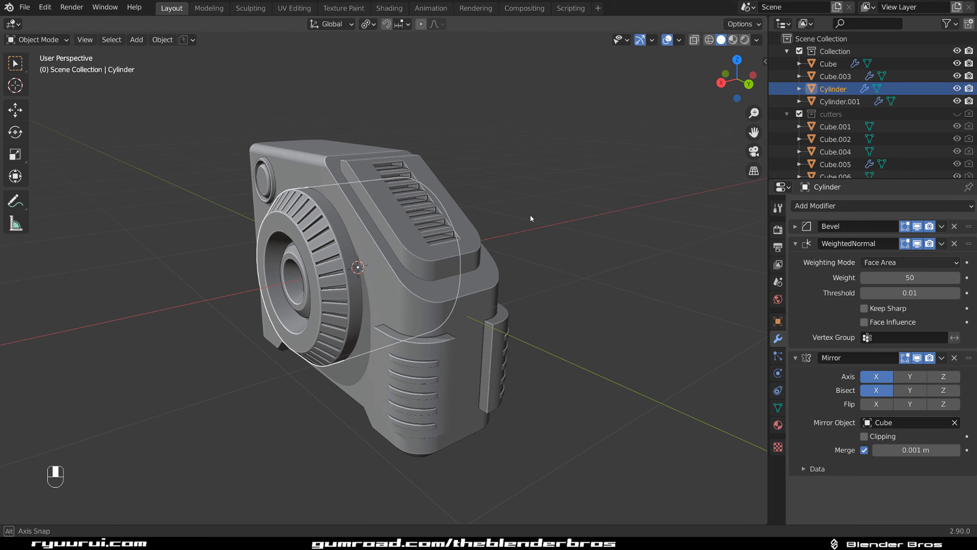
Copy the lens cylinder's modifiers to the small round button with Copy Modifiers and clear the selection
left_click(268, 179)
left_click(301, 253)
left_click(318, 254)
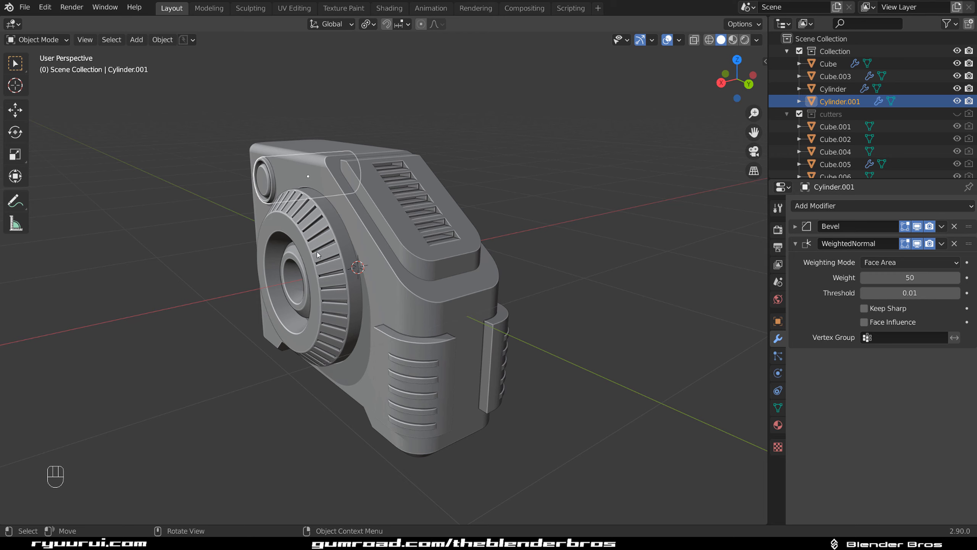
left_click(317, 252)
left_click(269, 189)
left_click(301, 233, "shift")
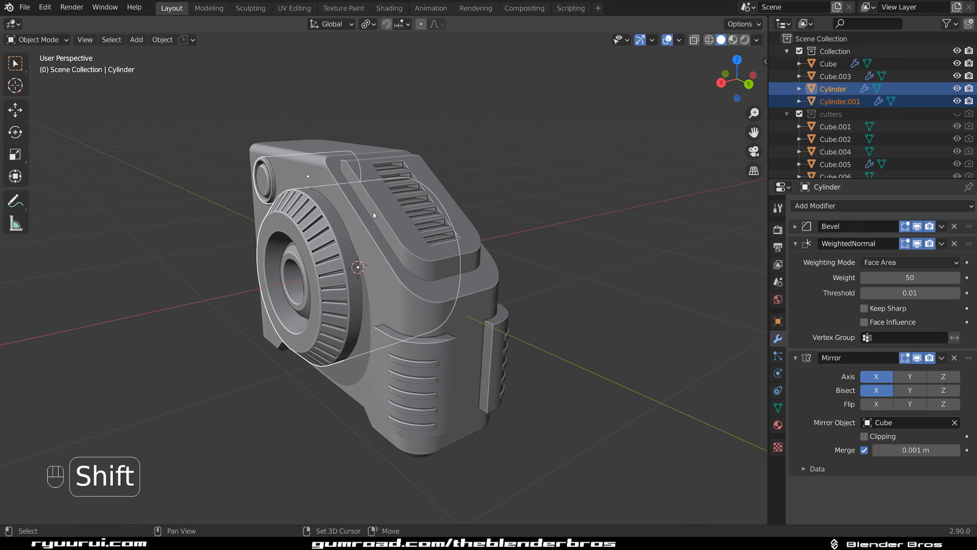
key("ctrl+c")
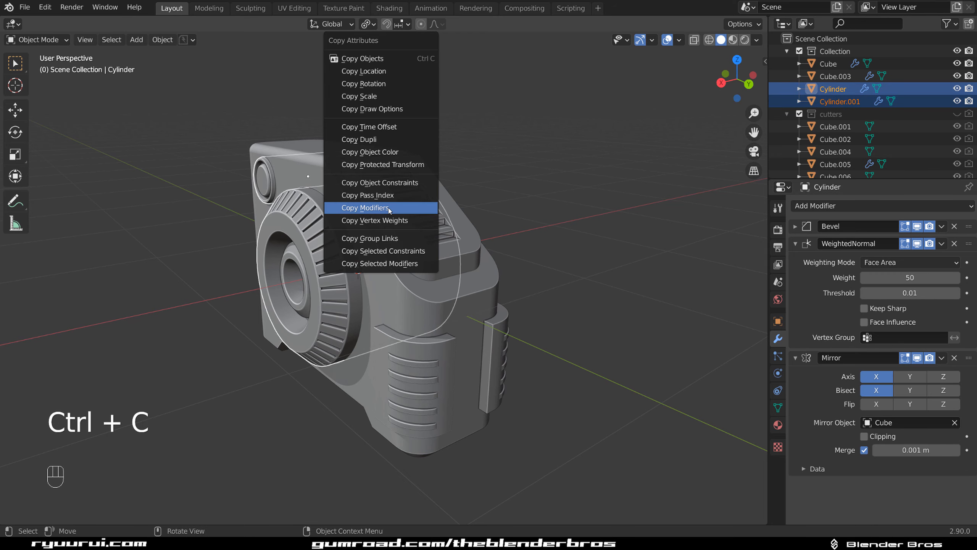
left_click(389, 210)
middle_click_drag(389, 210, 422, 180)
left_click(516, 156)
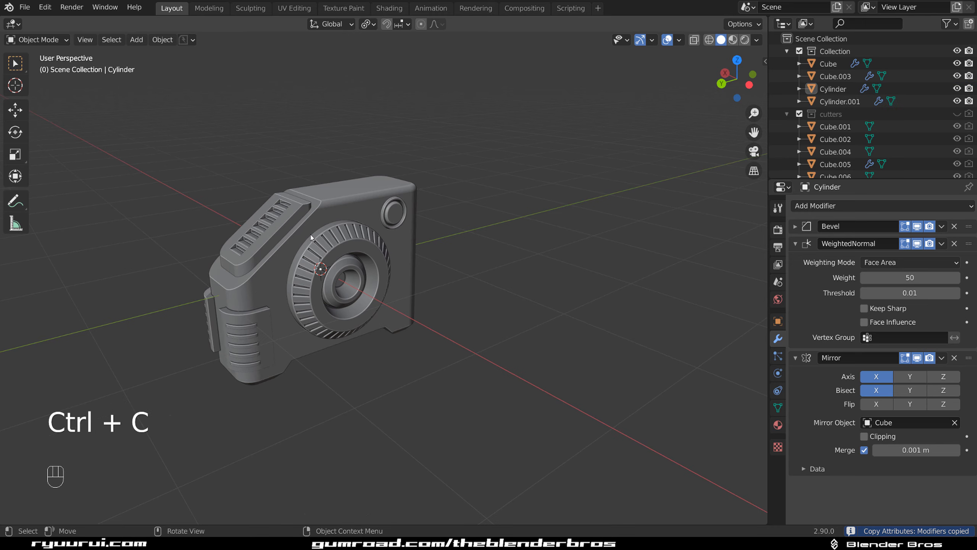
Save the scene file with PowerSave
middle_click_drag(310, 237, 401, 214)
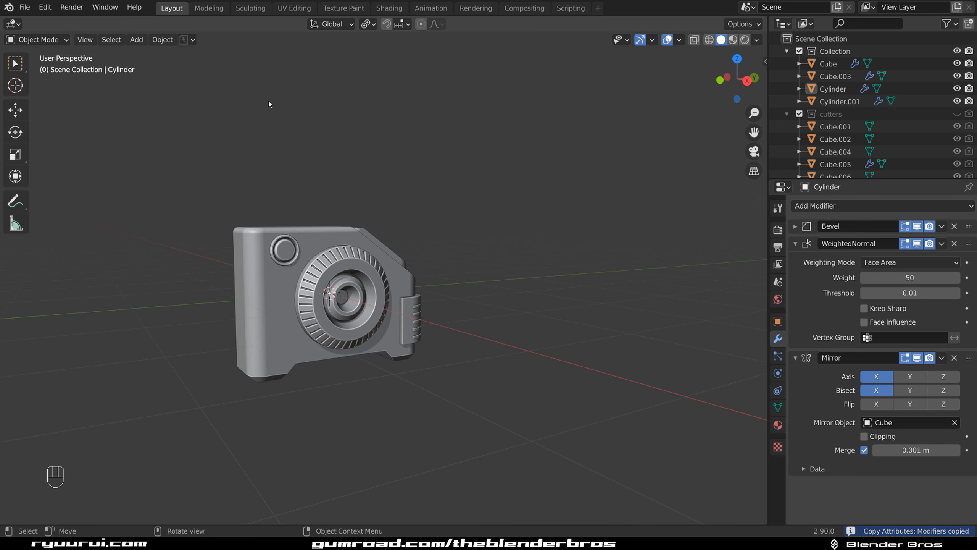
left_click(193, 42)
left_click(188, 85)
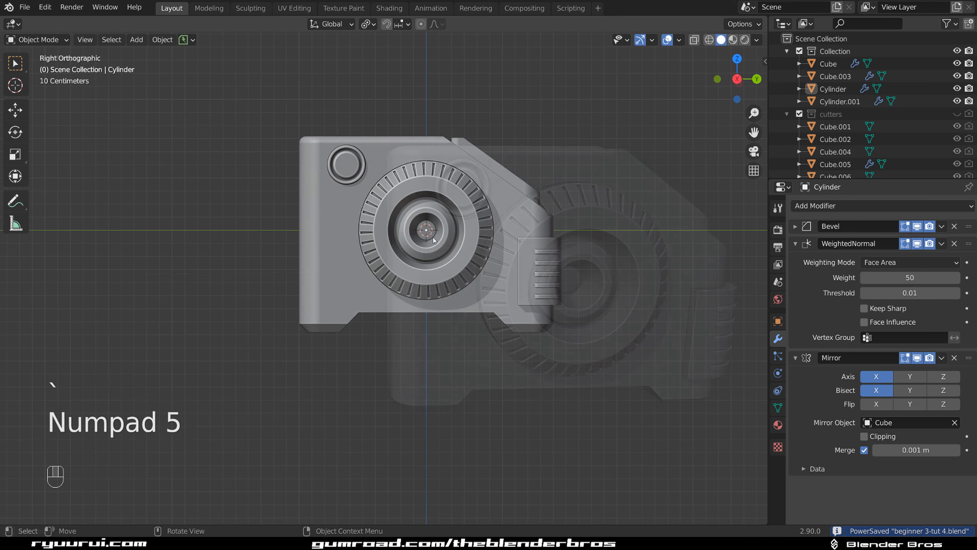
Add a cube, move it beside the body's end opposite the ribbed grip in right view and scale it to 0.569
key("shift+a")
mouse_move(434, 236)
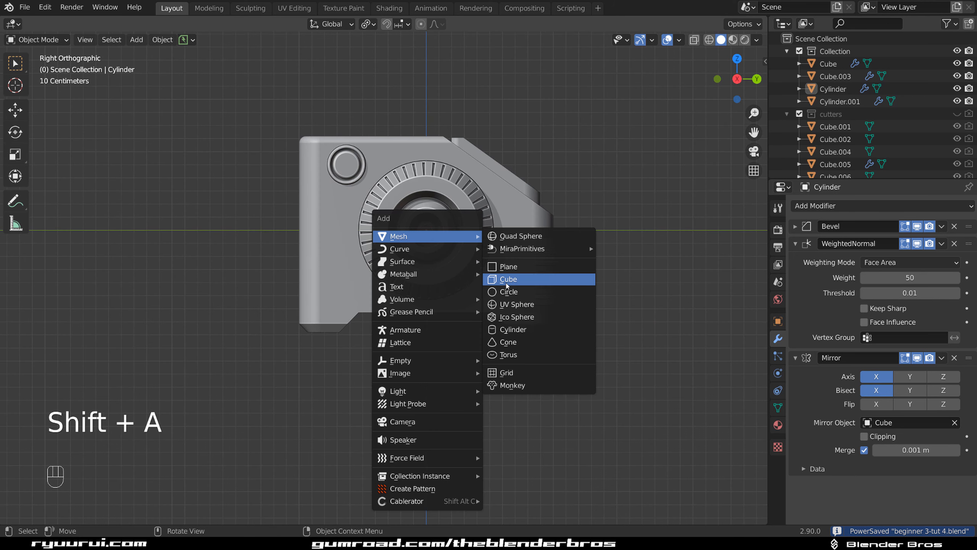
left_click(495, 276)
scroll(495, 277, "down", 1)
key("g")
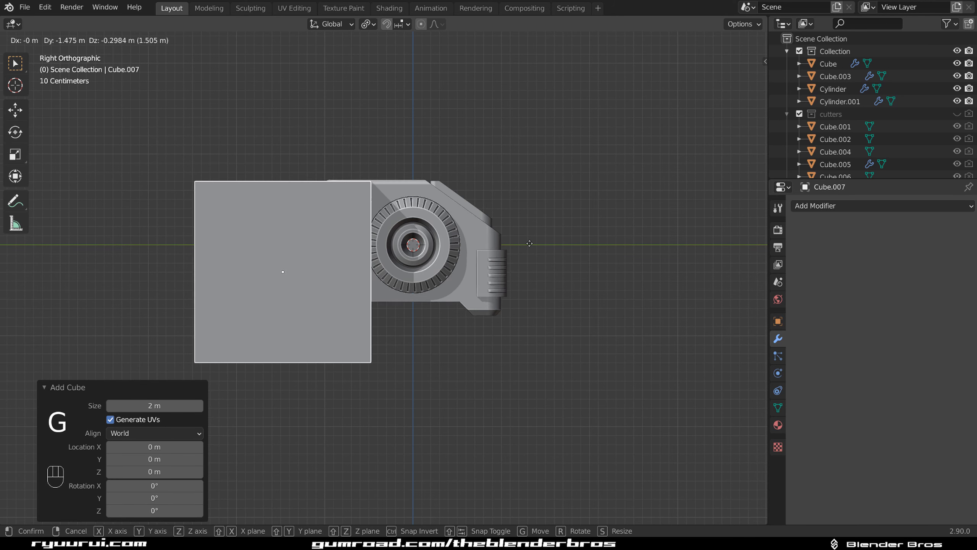
left_click(530, 244)
key("s")
left_click(448, 278)
scroll(323, 303, "up", 3)
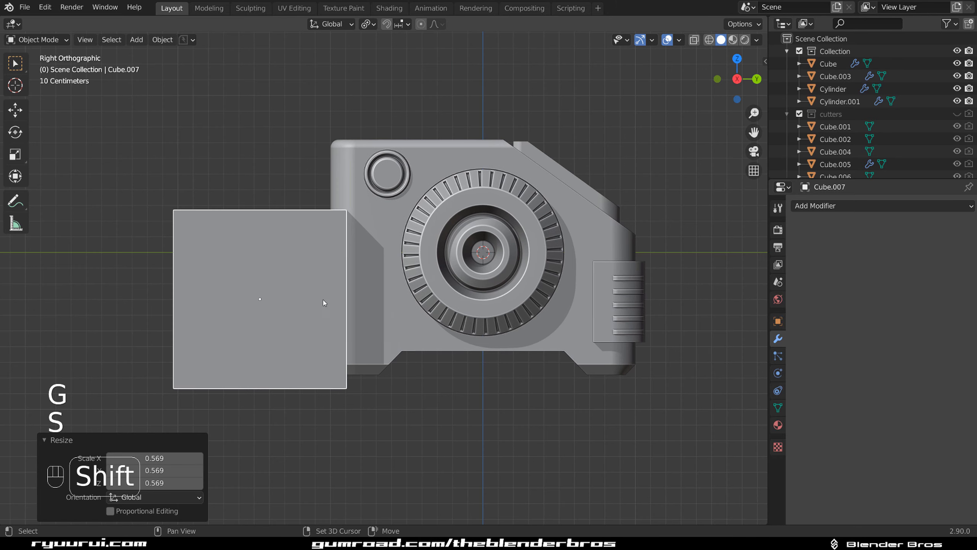
key("a")
right_click(501, 331)
key("s")
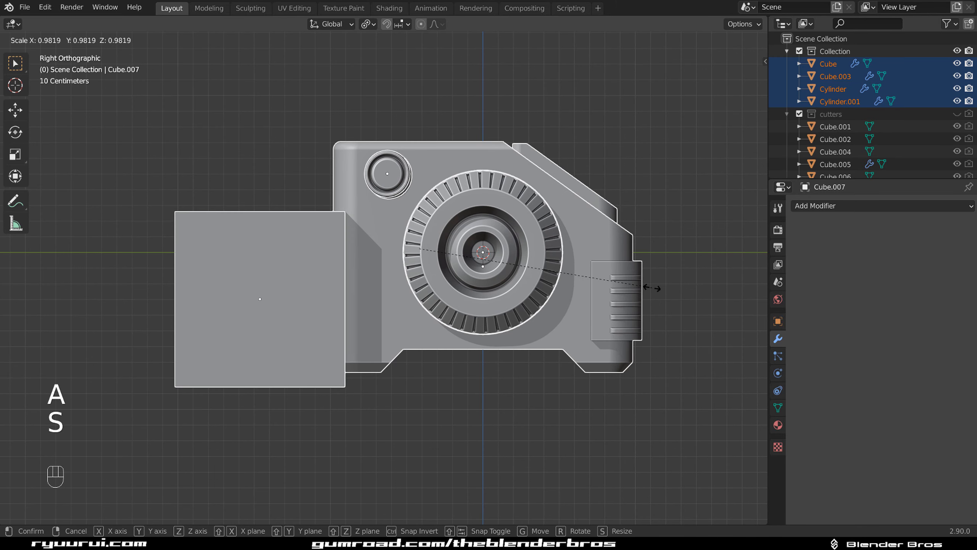
key("z")
right_click(613, 294)
Scale the cube down along Z and move it 0.22276 m in Y and 0.1727 m in Z, overlapping the body's end
left_click(307, 294)
key("s")
key("z")
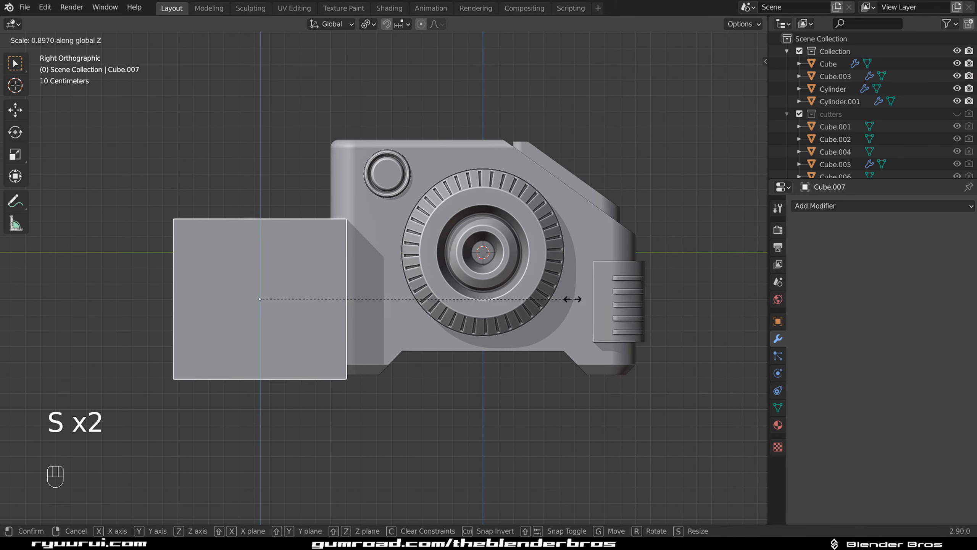
left_click(492, 305)
key("g")
left_click(438, 298)
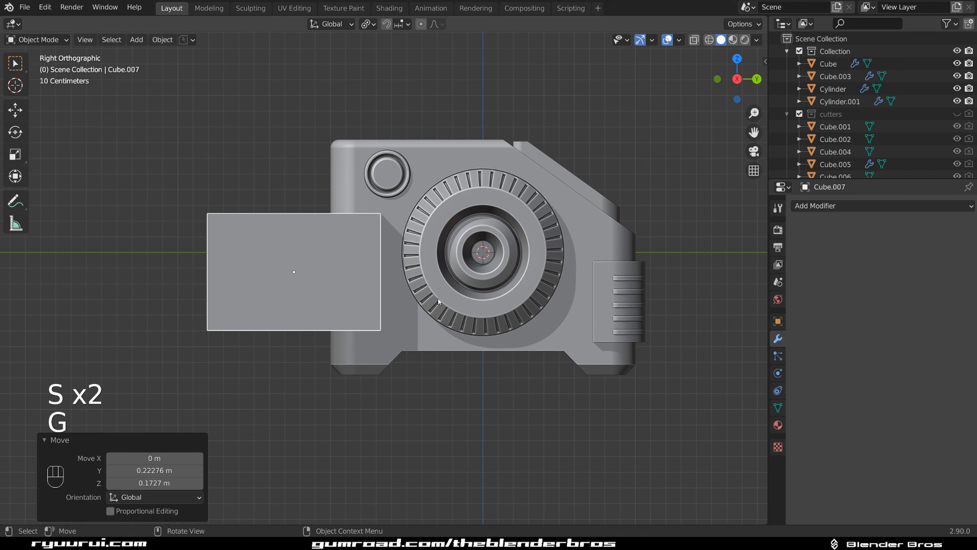
Apply the new cube's scale
key("ctrl+a")
left_click(438, 298)
middle_click_drag(438, 298, 385, 288)
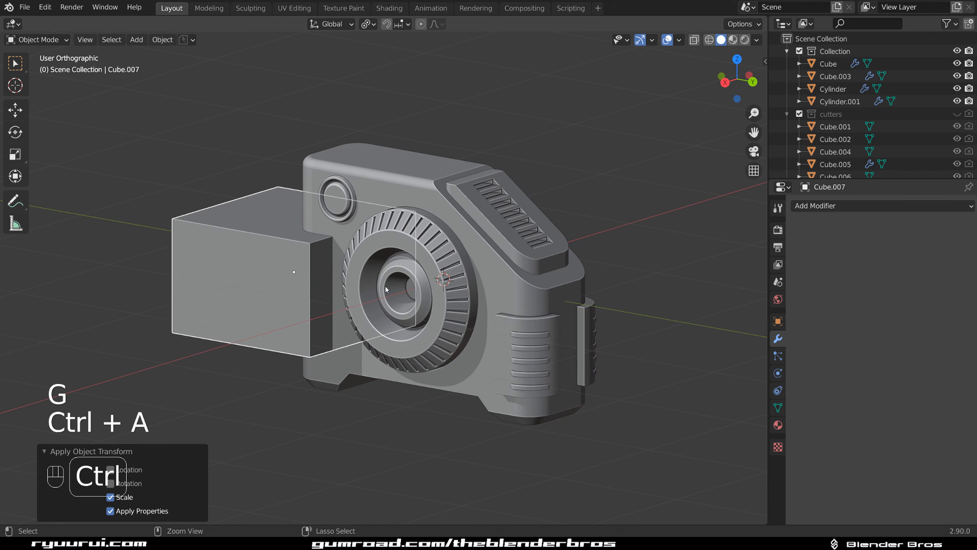
Bevel the block's two horizontal edges nearest the lens with a 0.159 m width and 13 segments
key("Tab")
left_click(340, 236)
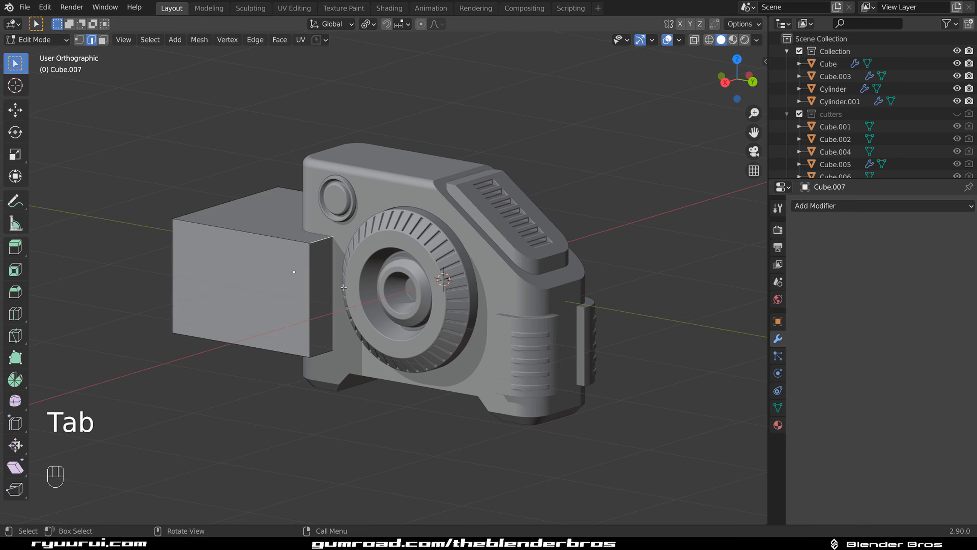
key("ctrl+b")
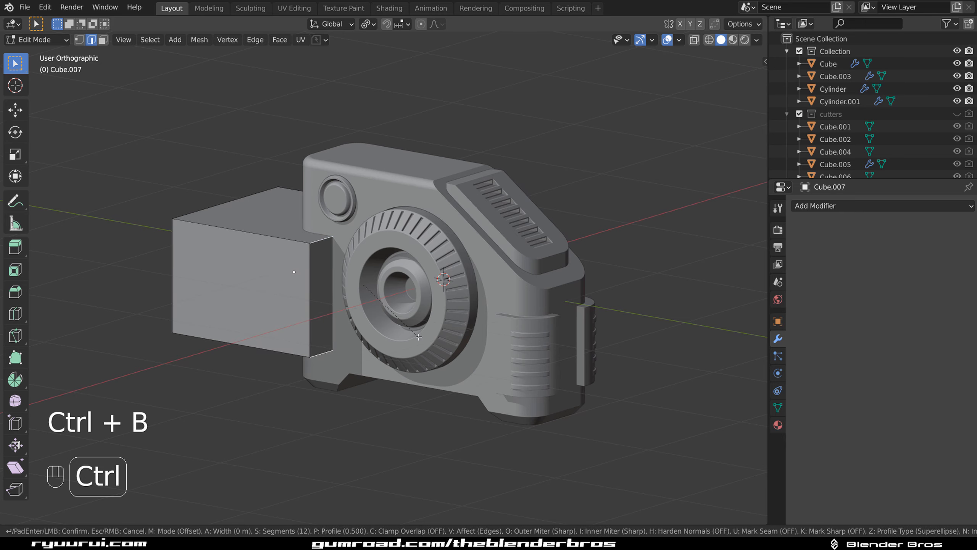
left_click(443, 348)
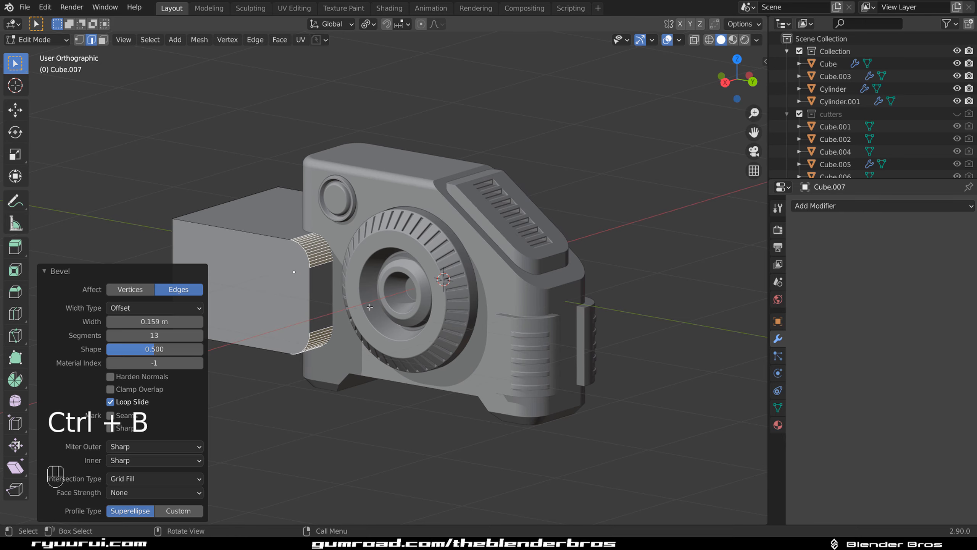
Add eight evenly spaced loop cuts across the block's X width, leaving them unslid
scroll(371, 253, "up", 2)
key("Tab")
key("Tab")
middle_click_drag(305, 223, 357, 304, "shift")
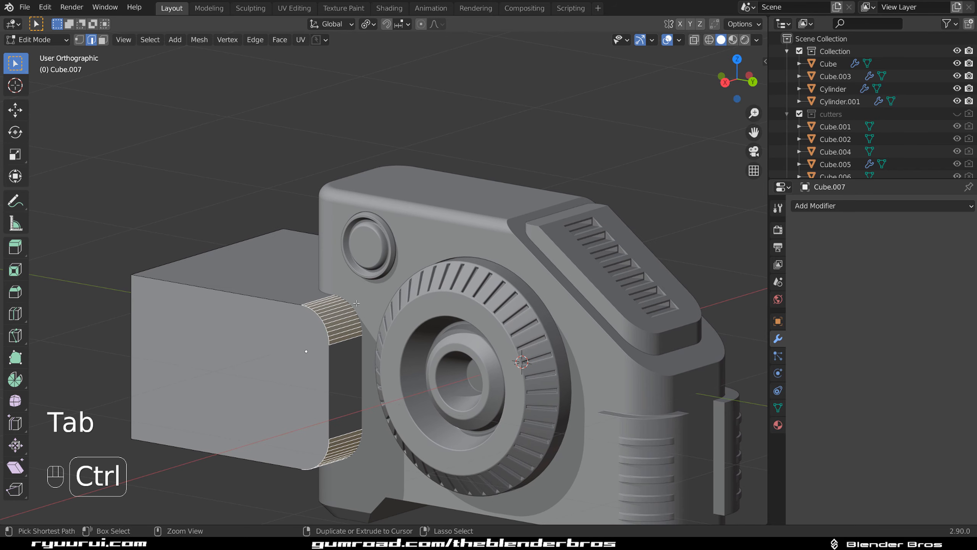
key("ctrl+r")
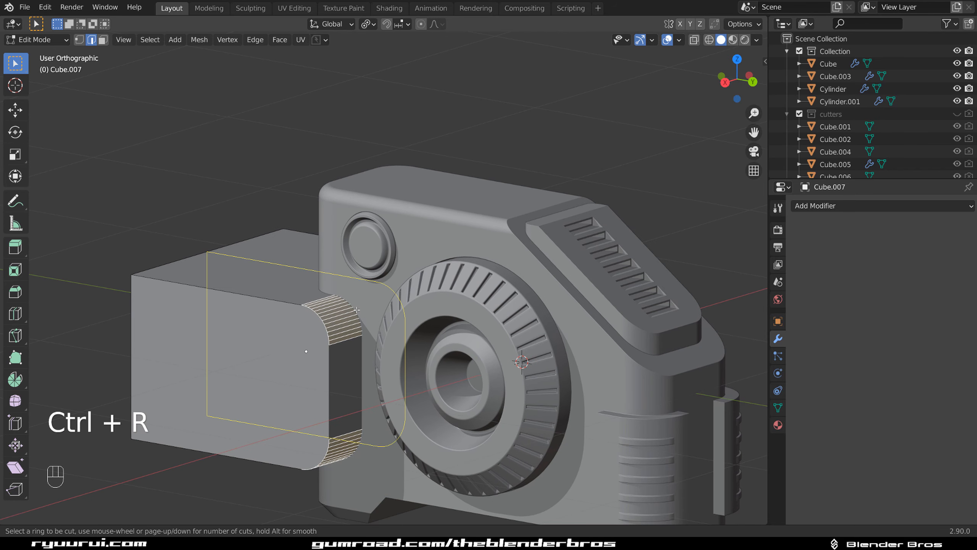
scroll(357, 309, "up", 7)
left_click(369, 308)
right_click(382, 307)
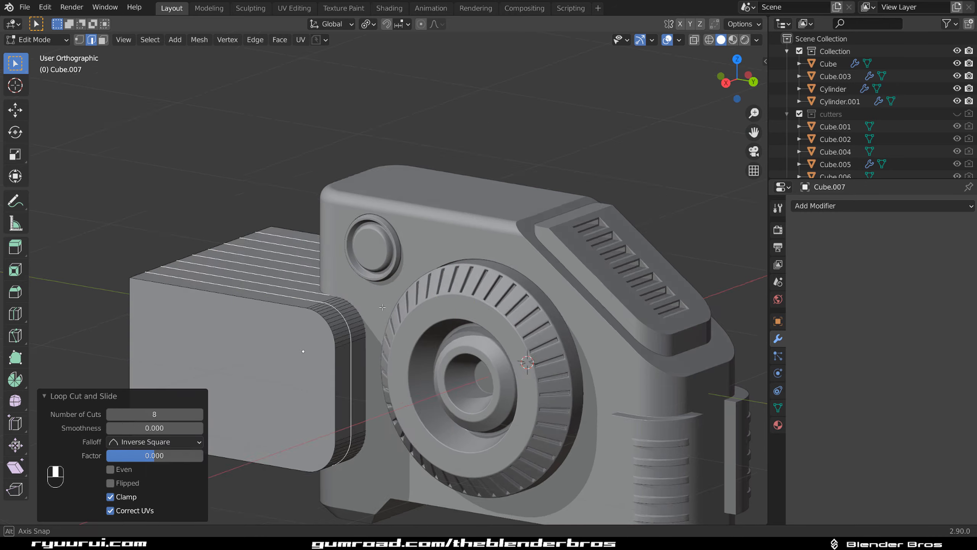
Edge-slide the second loop from the block's +X side outward by a factor of about -0.351
middle_click_drag(382, 306, 377, 207)
key("KP_5")
scroll(365, 319, "up", 3)
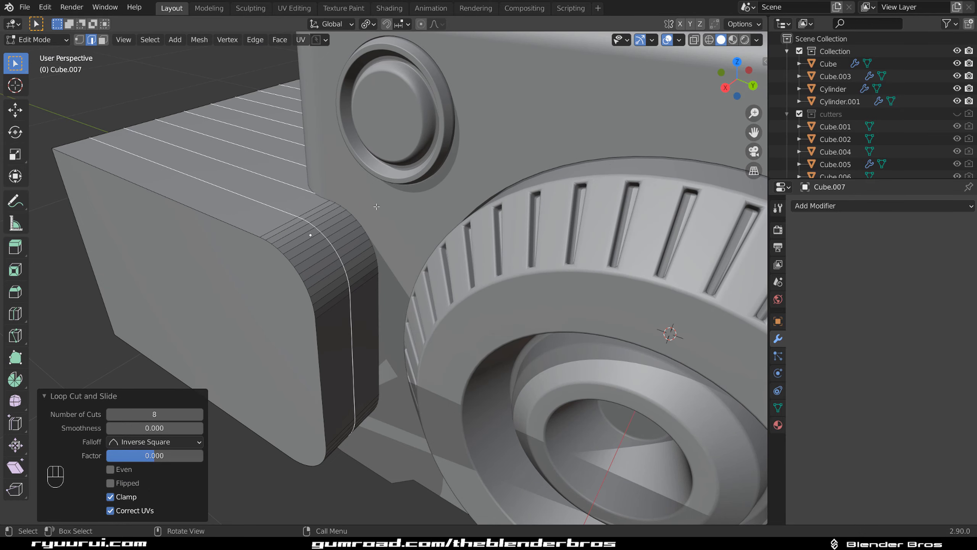
middle_click_drag(361, 247, 500, 283)
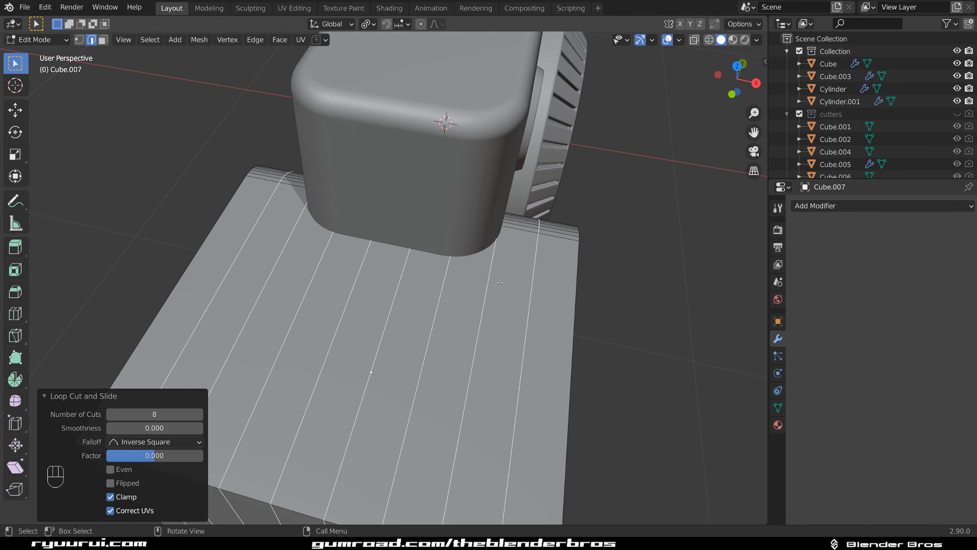
left_click(485, 297, "alt")
middle_click_drag(485, 297, 467, 285)
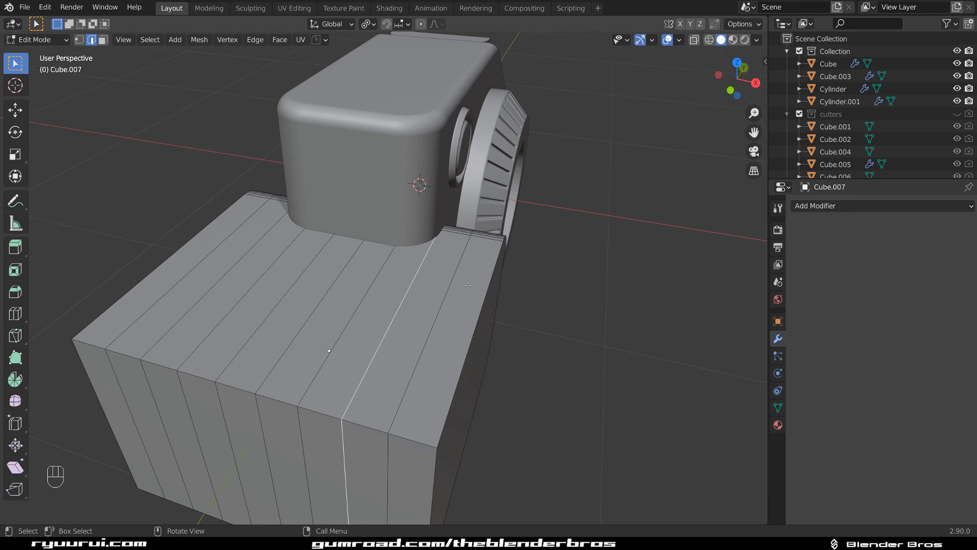
key("g")
key("g")
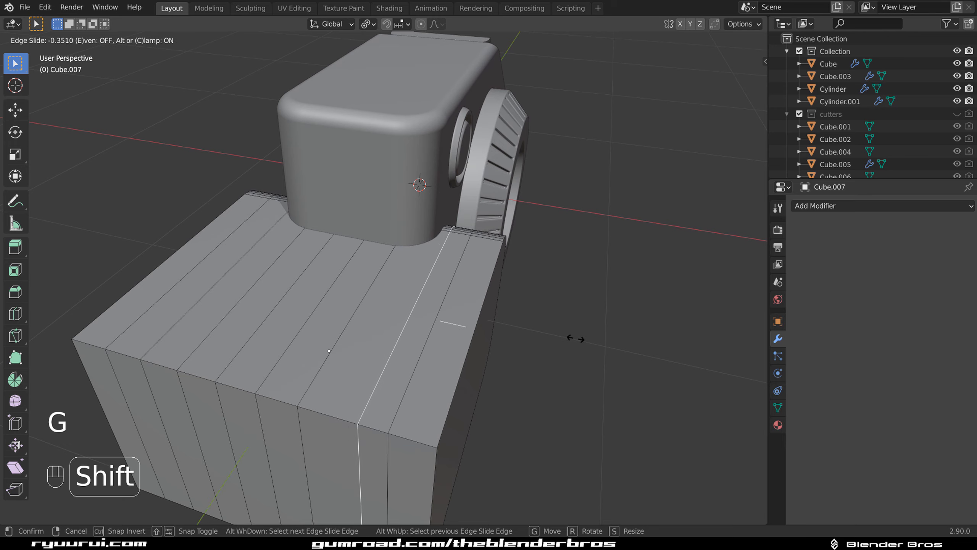
left_click(575, 338)
Edge-slide the second loop from the block's -X side outward by a factor of about 0.338
middle_click_drag(575, 338, 494, 277)
left_click(420, 272, "alt")
key("g")
key("g")
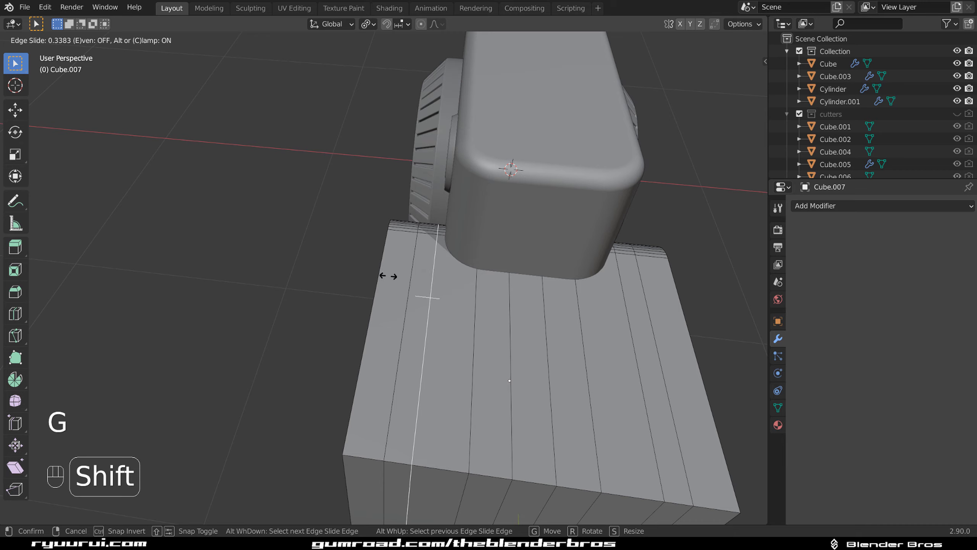
left_click(390, 275)
middle_click_drag(389, 275, 350, 233)
key("Tab")
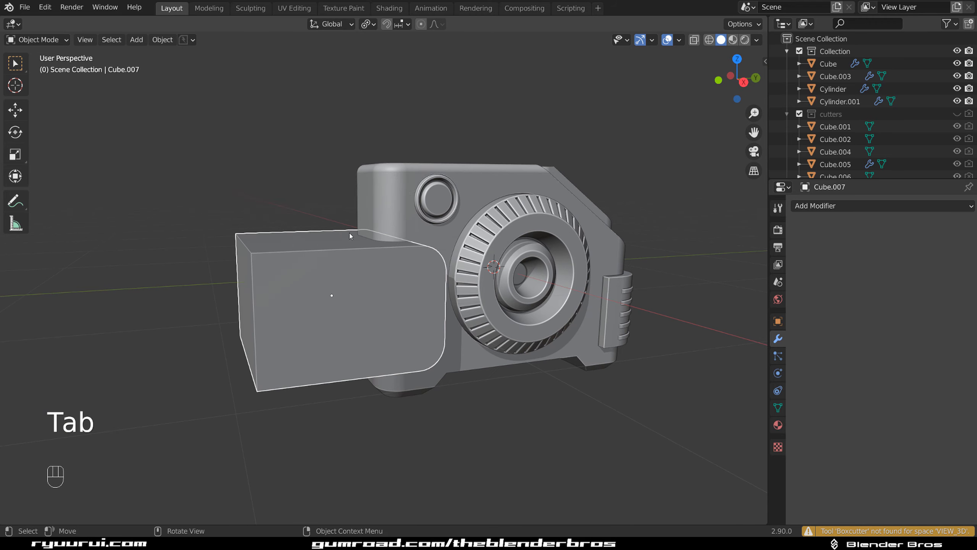
Select the whole strip of faces on the block's outer end and move it along Y toward the camera body
key("Tab")
left_click(255, 294)
middle_click_drag(255, 294, 270, 338)
left_click(271, 338)
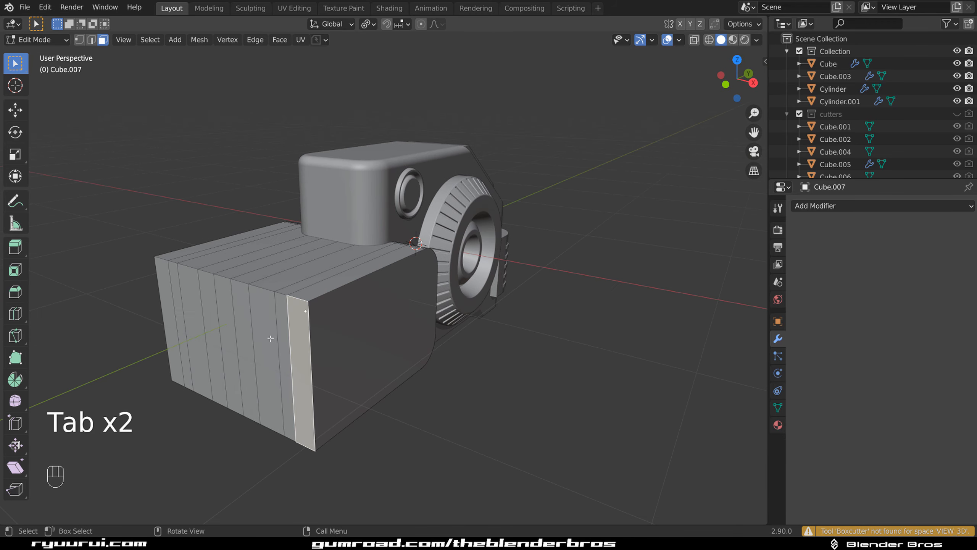
left_click(169, 297, "ctrl")
middle_click_drag(168, 296, 346, 301)
key("g")
key("y")
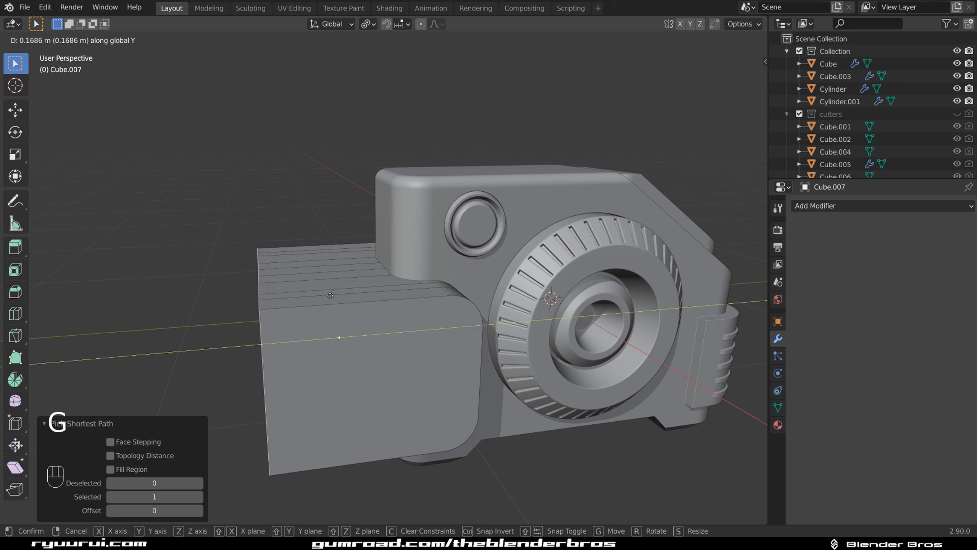
left_click(425, 364)
Bevel the full lower outer edge of the block with one segment, about 0.095 m wide
middle_click_drag(425, 363, 392, 377)
left_click(400, 364)
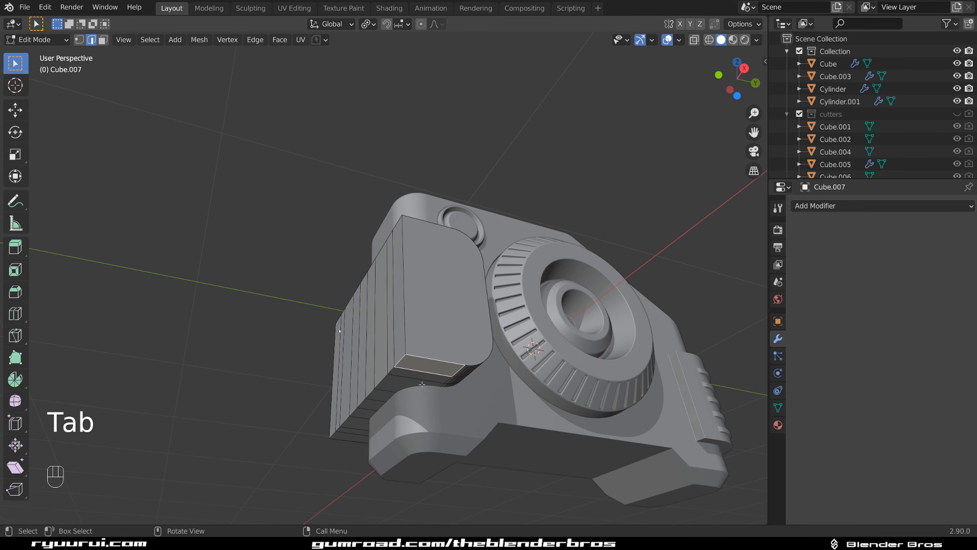
left_click(331, 433, "ctrl")
middle_click_drag(331, 432, 347, 427)
key("ctrl+b")
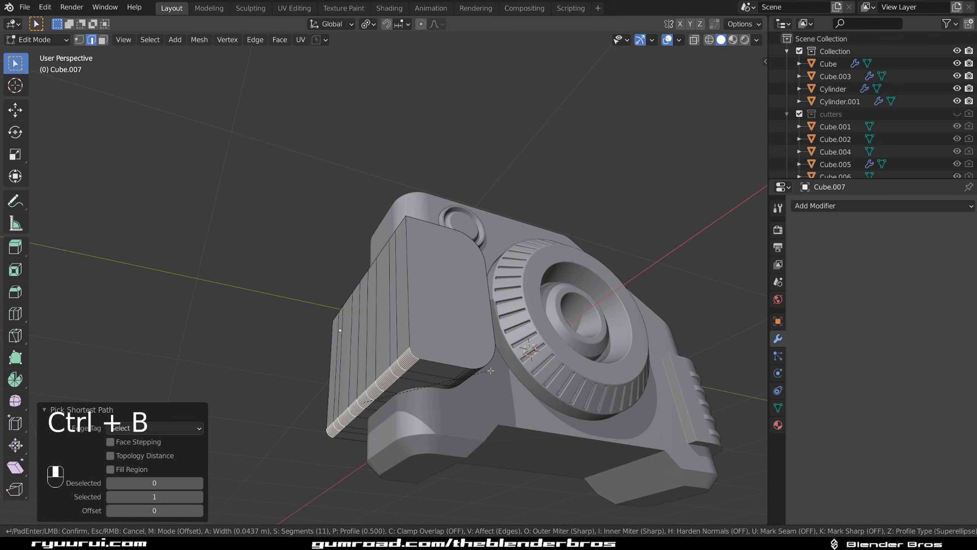
scroll(493, 371, "down", 6)
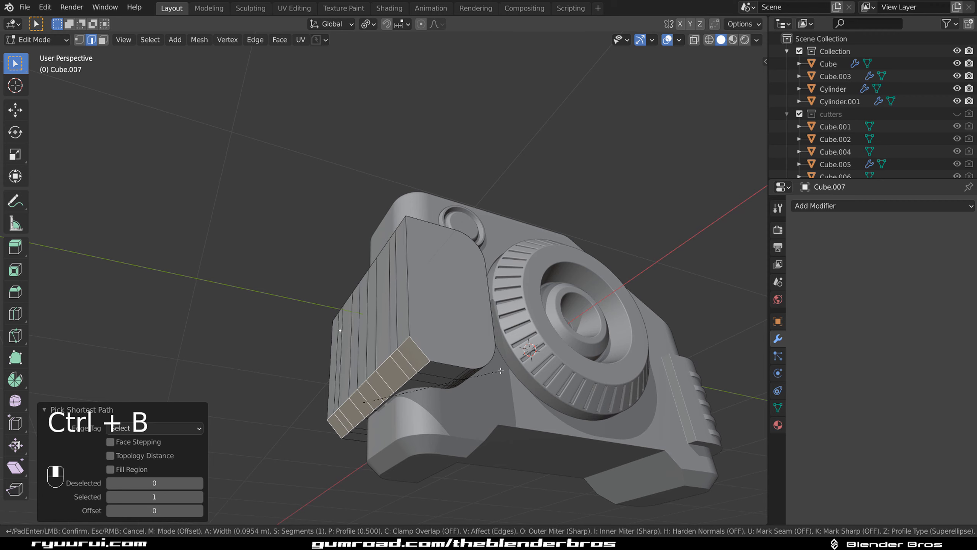
left_click(500, 371)
key("Tab")
Scale the block to 0.689 along X
middle_click_drag(490, 268, 485, 344)
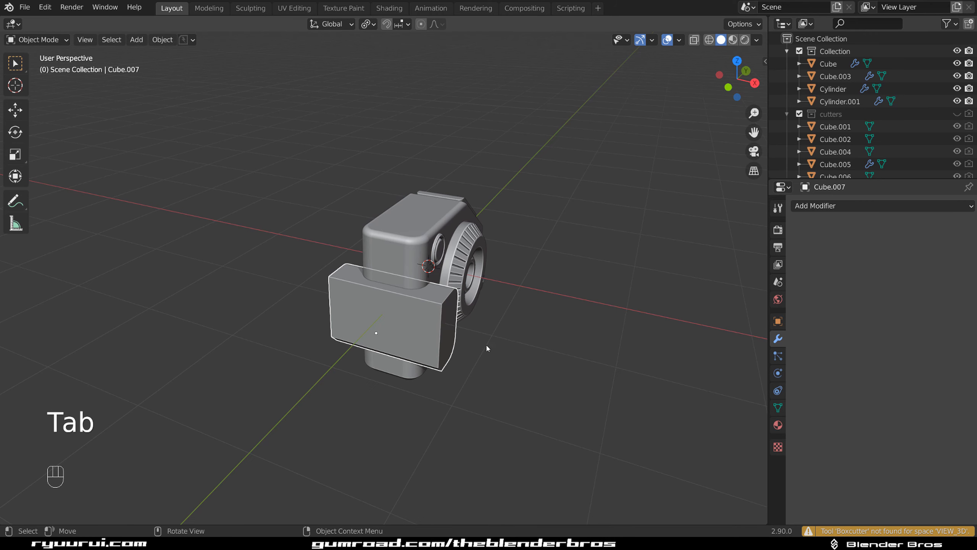
key("s")
key("x")
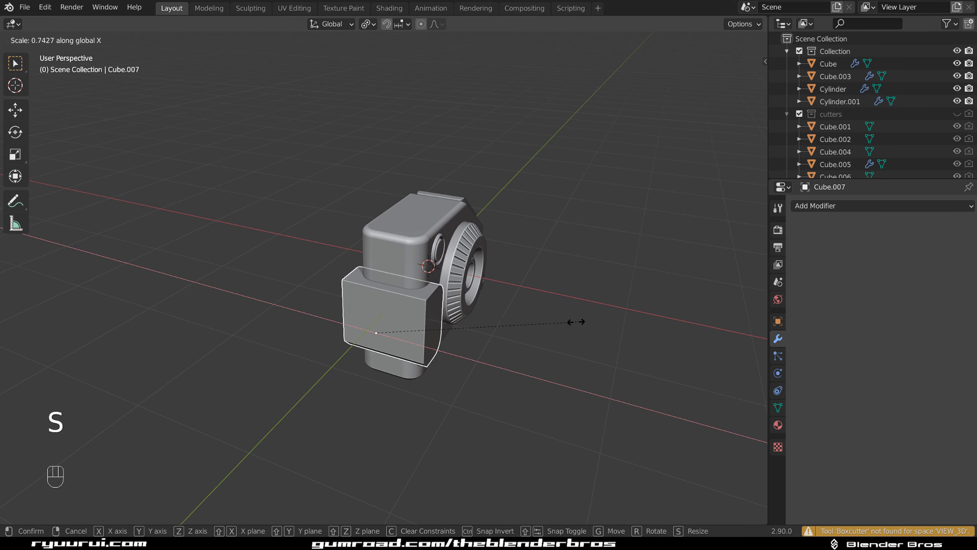
left_click(567, 318)
scroll(499, 292, "up", 5)
middle_click_drag(465, 255, 422, 290)
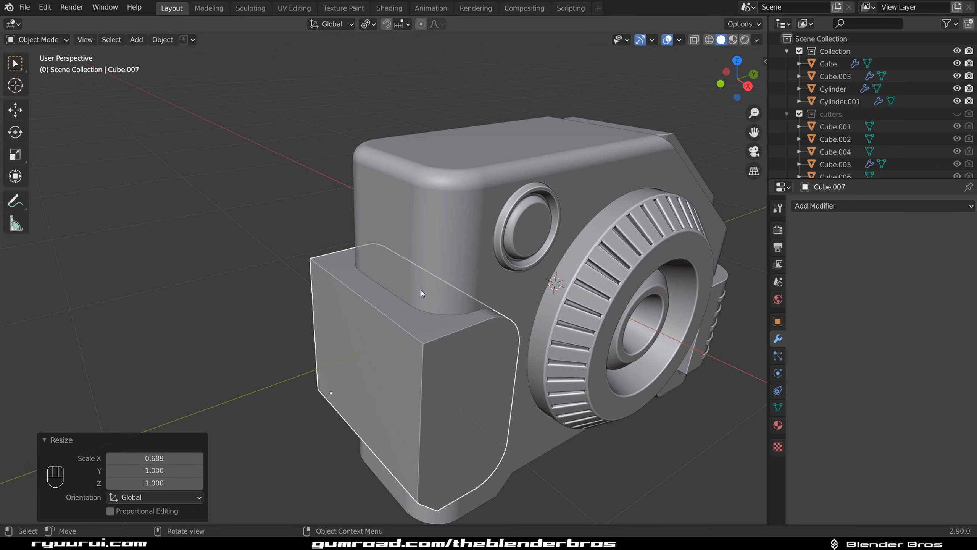
Move the block's upper outer edge -0.21595 m along Y so its outer end slants outward
key("Tab")
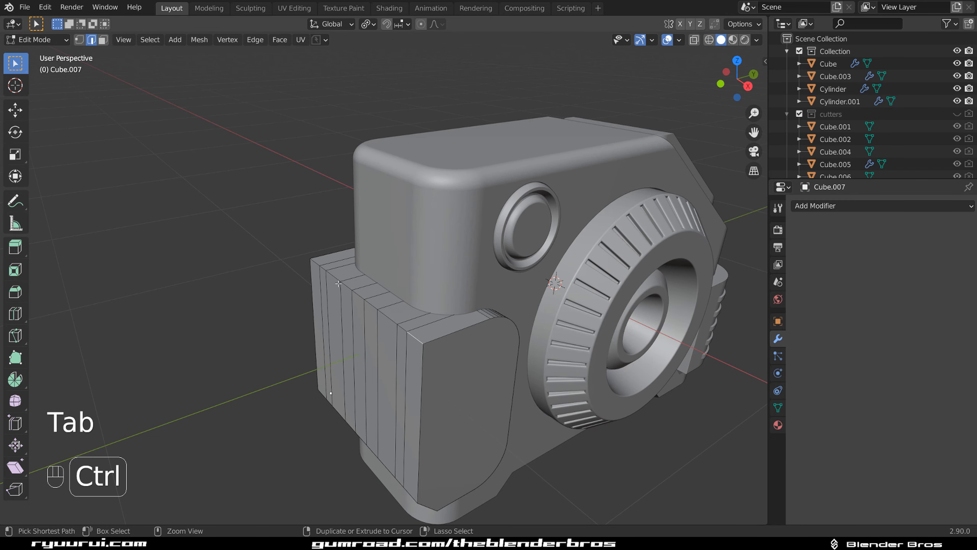
left_click(315, 262, "ctrl")
middle_click_drag(315, 262, 323, 388)
key("g")
key("y")
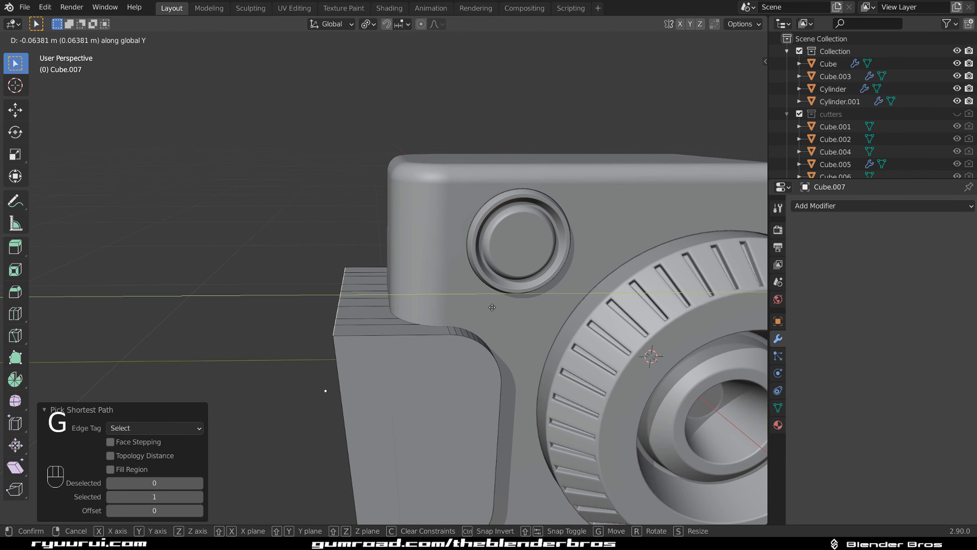
left_click(455, 312)
Bevel the block's upper outer edge with a single segment to form a flat chamfer
scroll(450, 325, "down", 5)
key("ctrl+b")
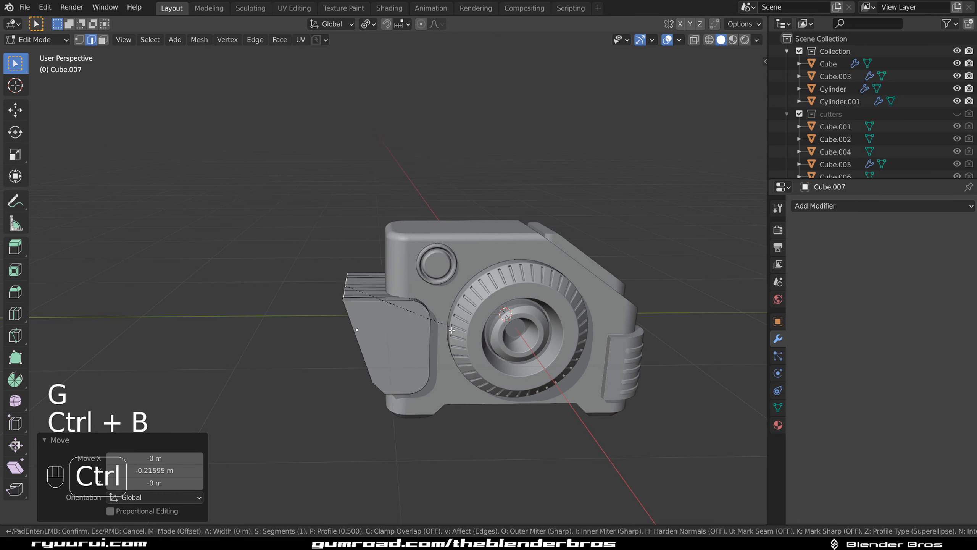
left_click(452, 327)
middle_click_drag(452, 327, 457, 337)
key("Tab")
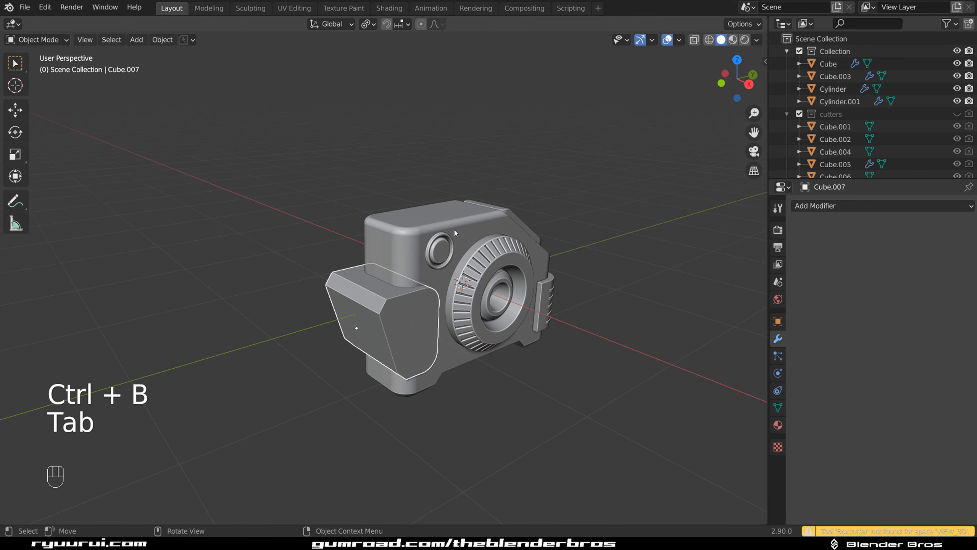
Add horizontal loop cuts on the camera body's end, one just above the block at factor -0.446 and one just below at 0.666
scroll(432, 266, "up", 2)
middle_click_drag(431, 266, 410, 254)
scroll(411, 254, "up", 1)
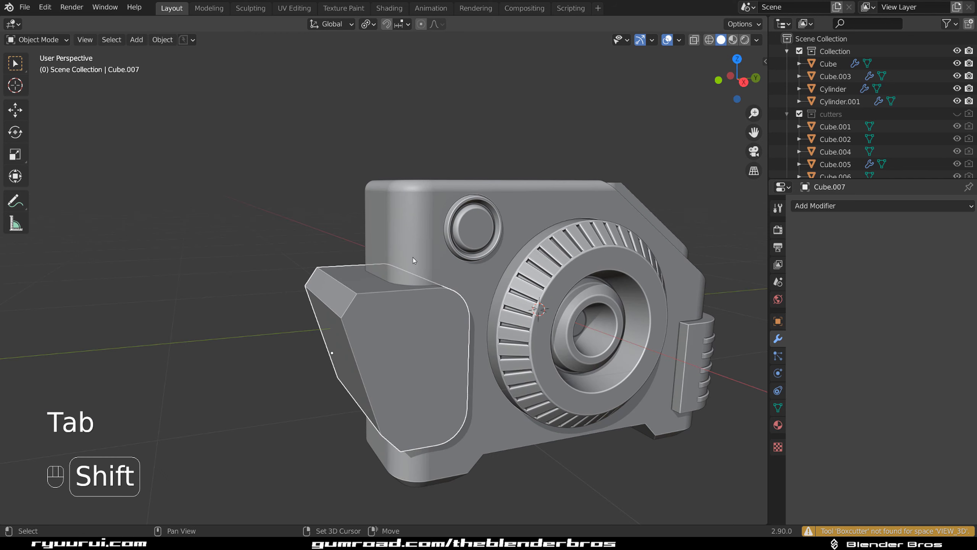
left_click(413, 261)
key("Tab")
middle_click_drag(449, 350, 428, 293)
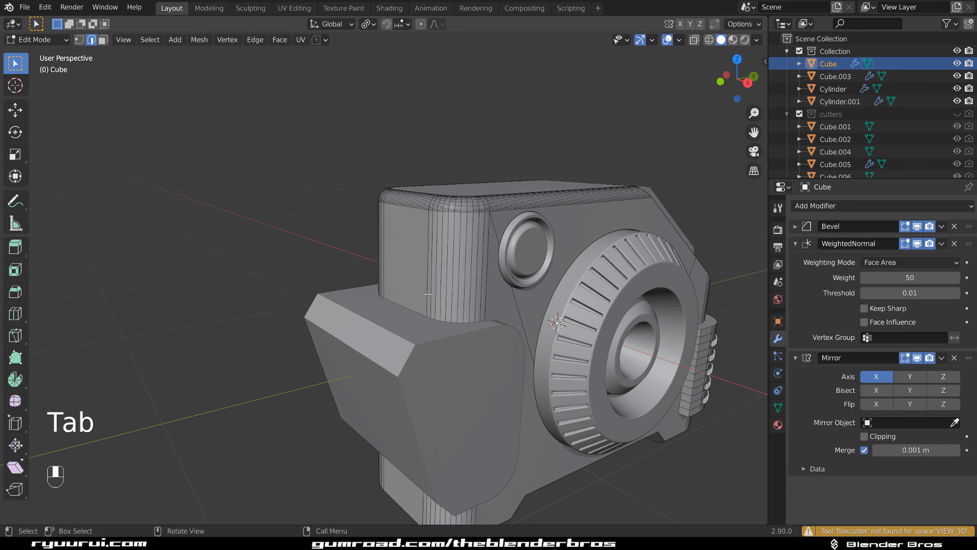
scroll(463, 333, "down", 3)
middle_click_drag(464, 334, 444, 289)
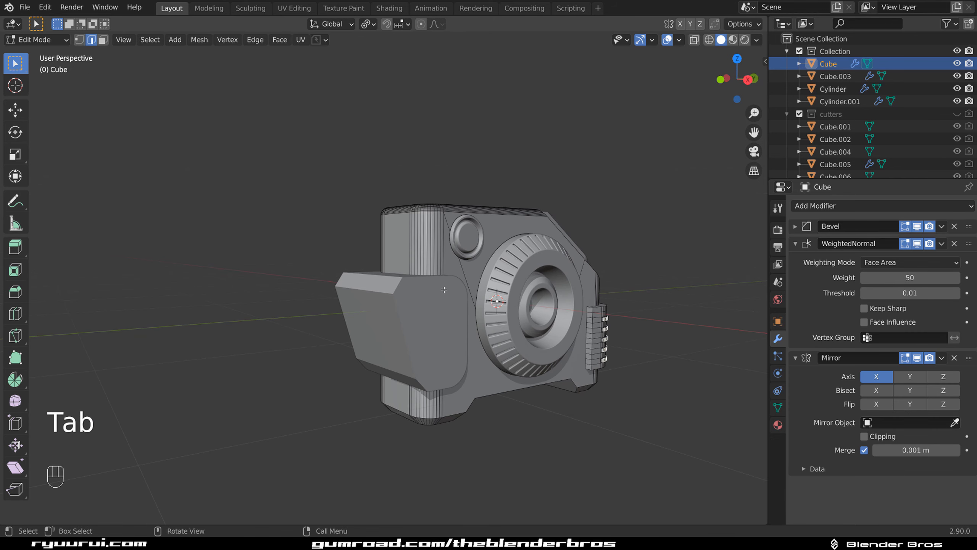
left_click(428, 275)
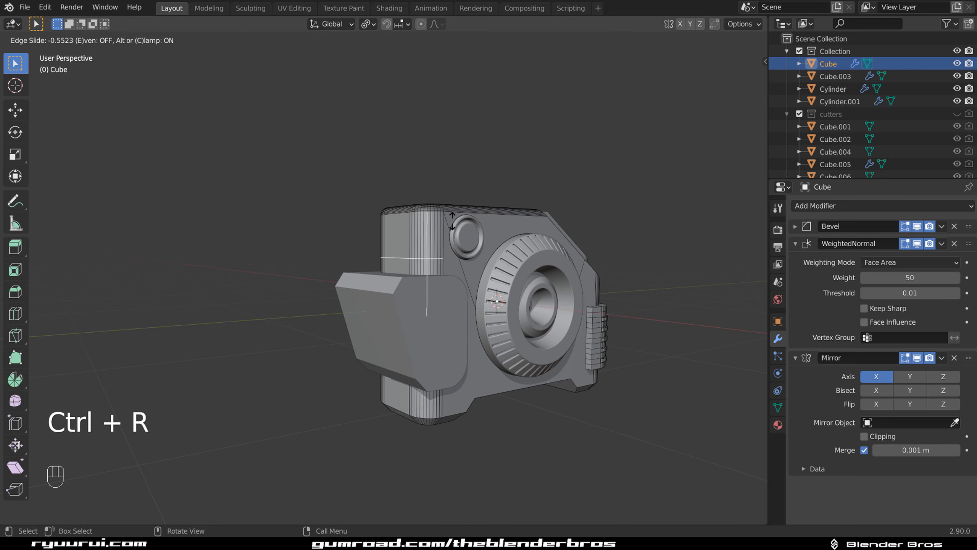
left_click(451, 229)
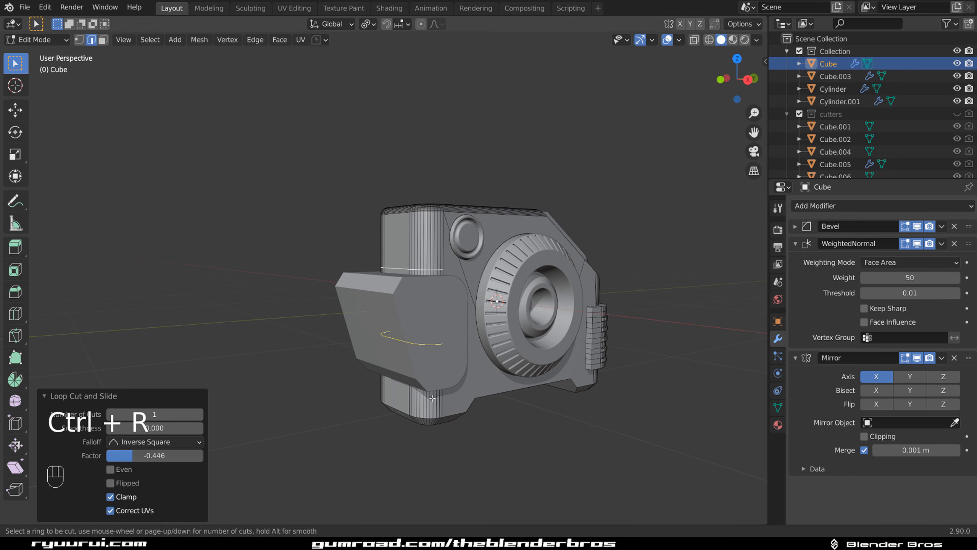
left_click(432, 398)
left_click(436, 451)
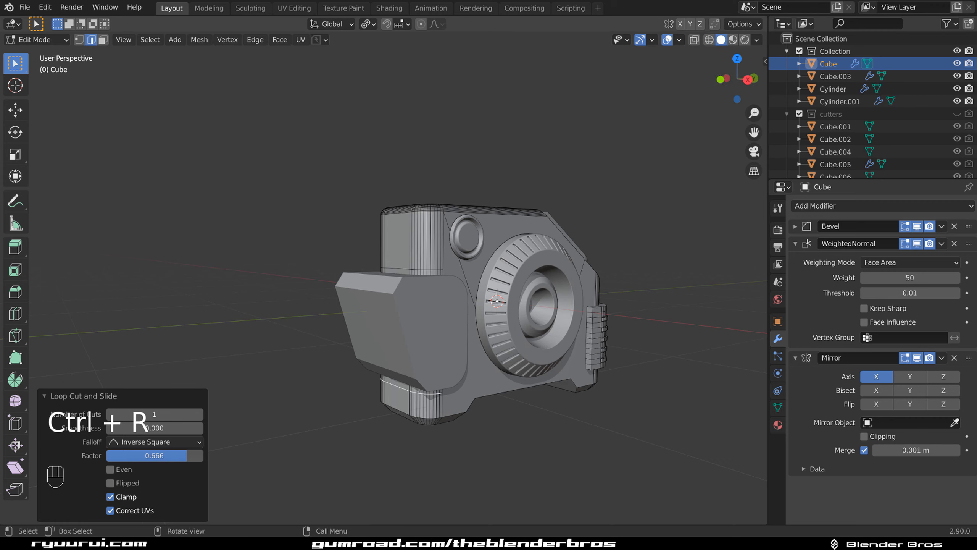
Try a Boolean union of the block with the camera body and undo it
middle_click_drag(436, 451, 492, 316)
scroll(461, 424, "up", 5)
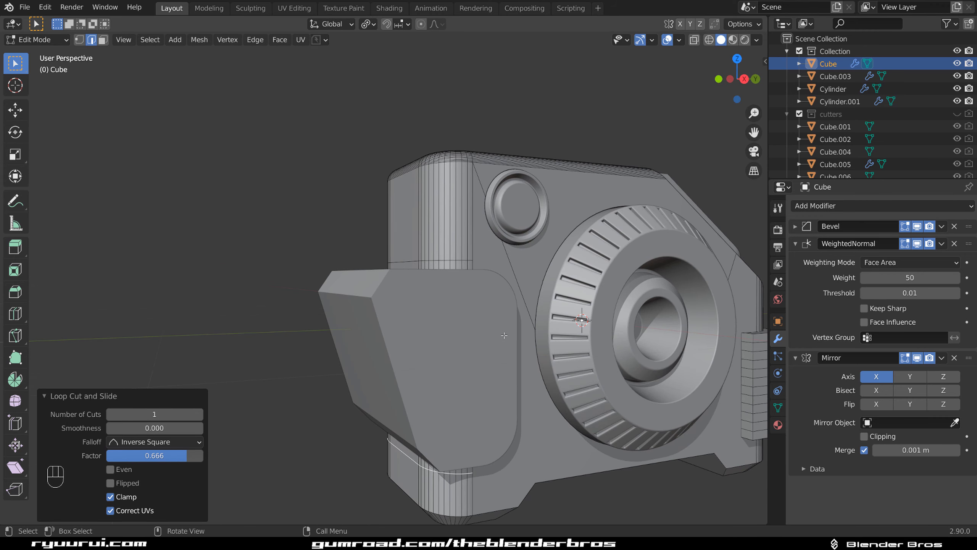
key("Tab")
left_click(481, 293)
left_click(494, 263, "shift")
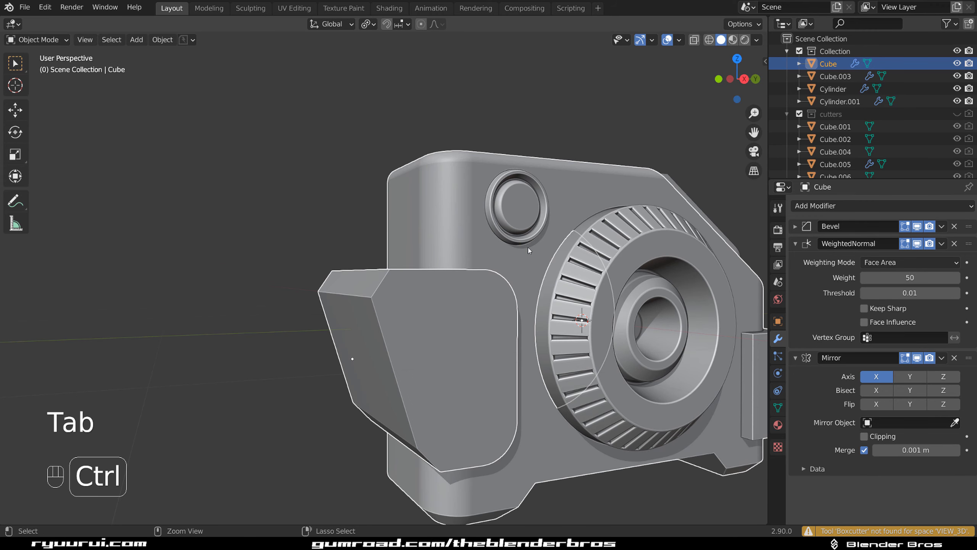
key("ctrl+KP_Add")
key("ctrl+z")
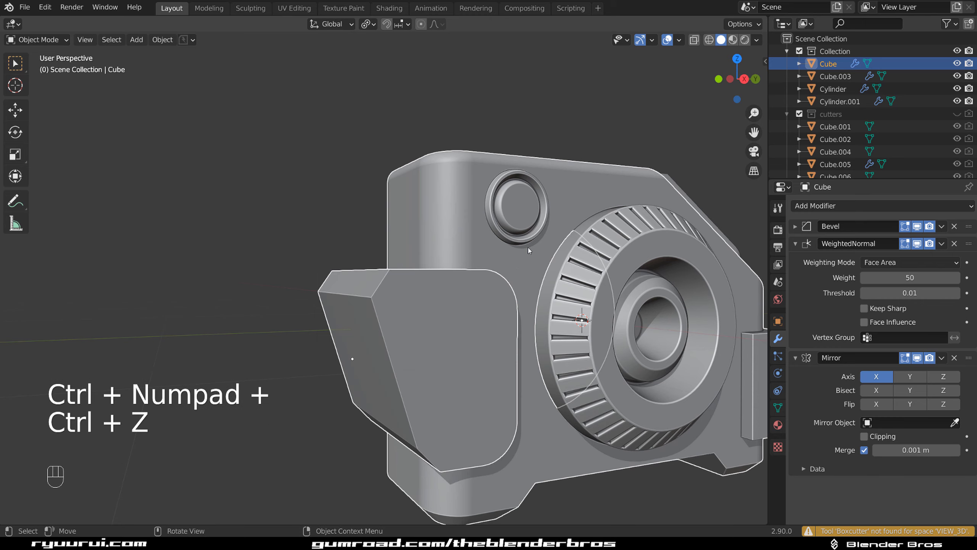
Apply a live Boolean union of the chamfered block with the camera body
middle_click_drag(528, 247, 388, 323)
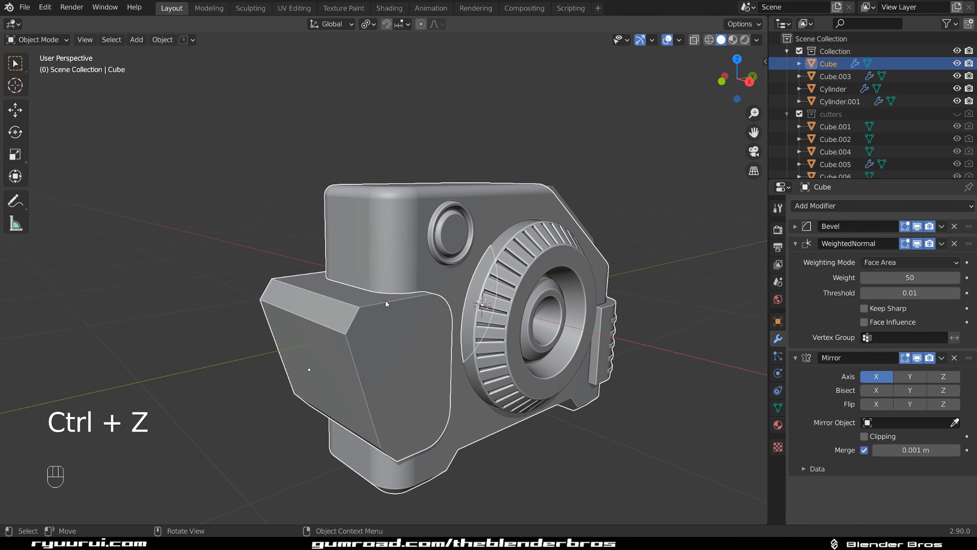
left_click(379, 321)
left_click(380, 322)
left_click(379, 319)
left_click(397, 269, "shift")
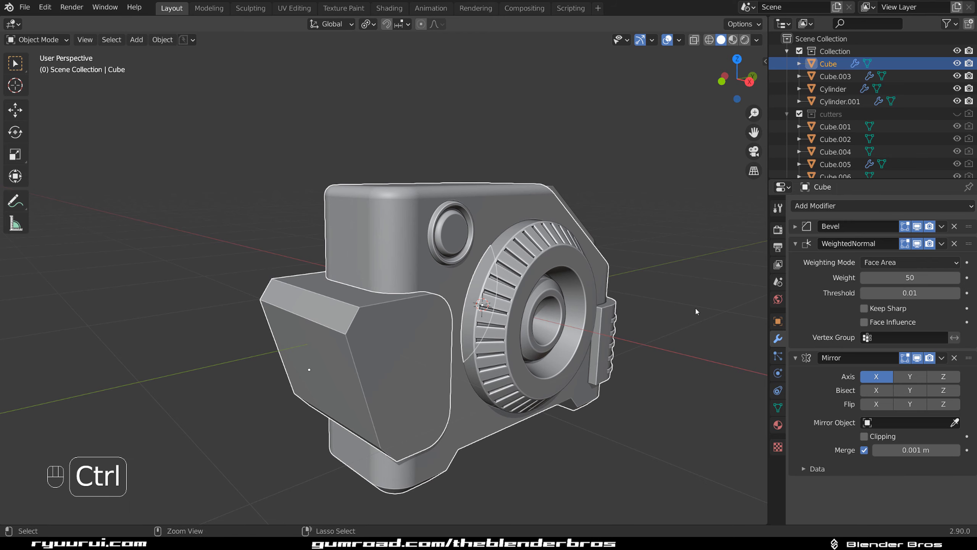
key("ctrl+KP_Add")
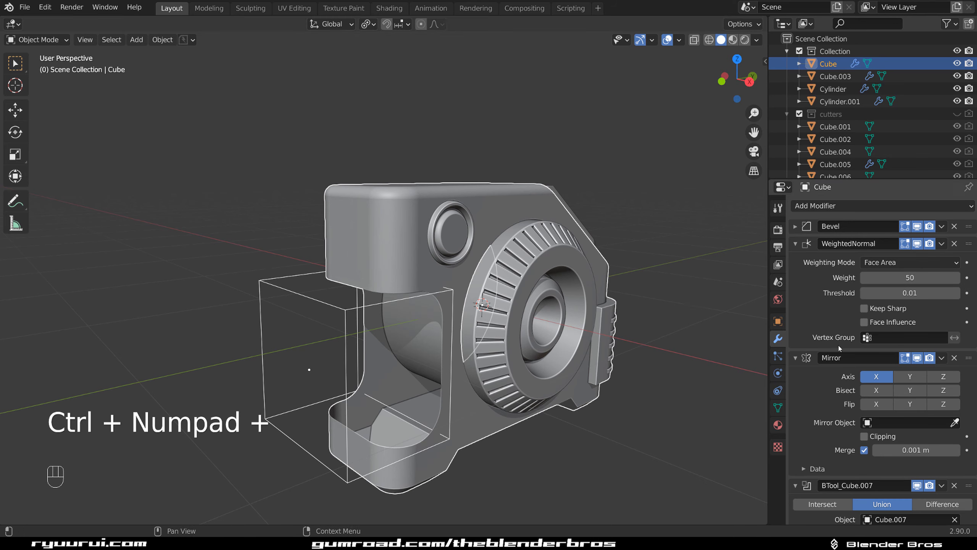
Scale the union block to 0.963 along Z, and readjust its Z scale once more
middle_click_drag(454, 300, 535, 304)
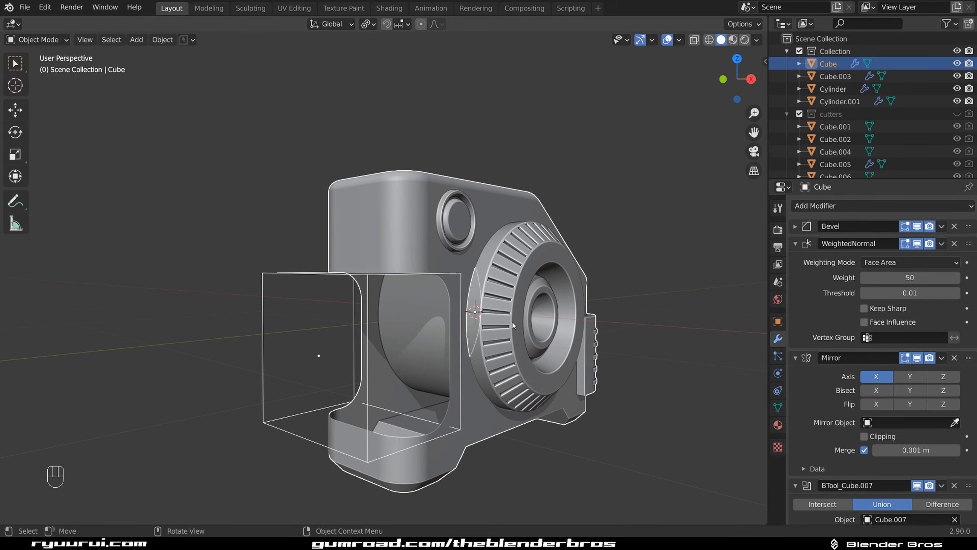
left_click(424, 278)
key("s")
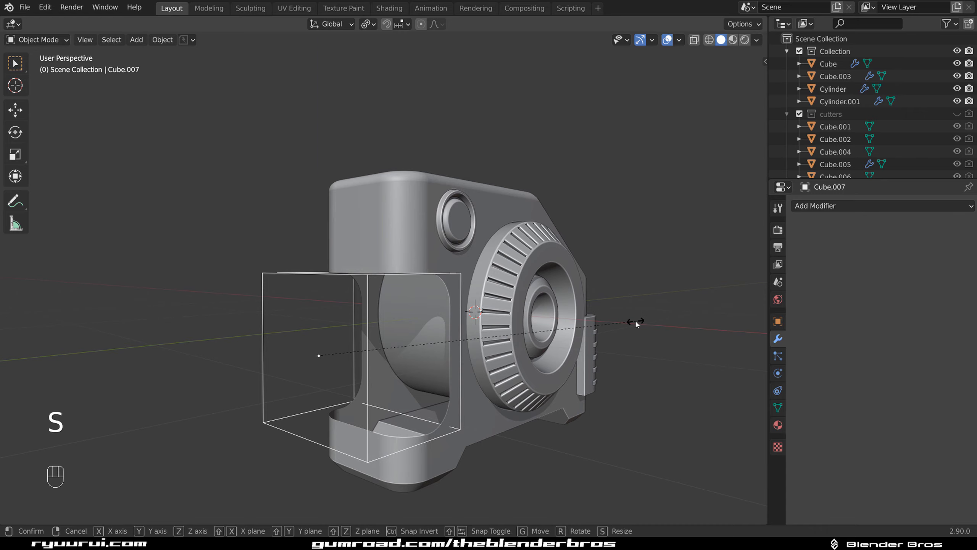
key("z")
left_click(623, 318)
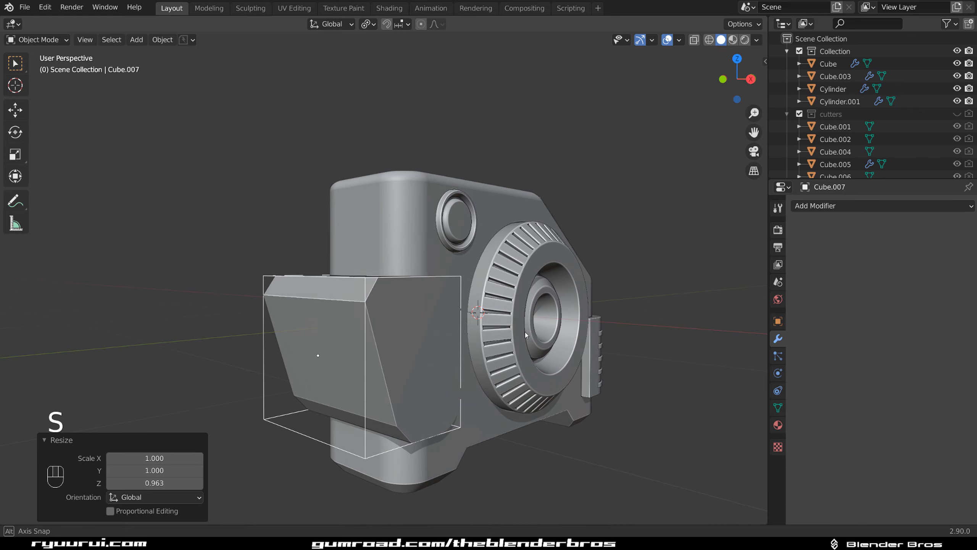
mouse_move(525, 331)
middle_mouse_down()
mouse_move(490, 293)
mouse_move(410, 322)
mouse_move(500, 349)
mouse_move(540, 344)
middle_mouse_up()
key("s")
key("z")
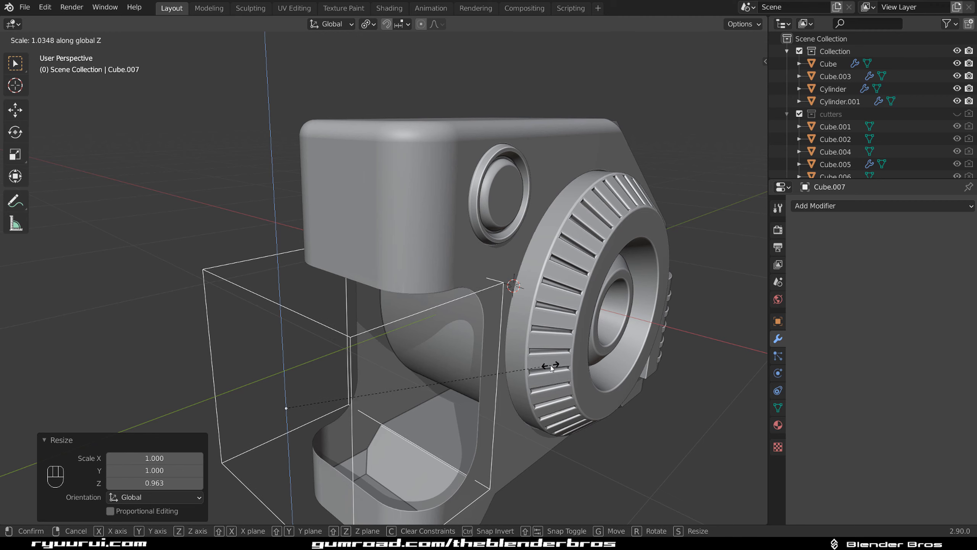
left_click(447, 325)
middle_click_drag(447, 325, 409, 336)
Try an edge slide of about 0.16 on one of the block's middle edge loops
key("Tab")
key("g")
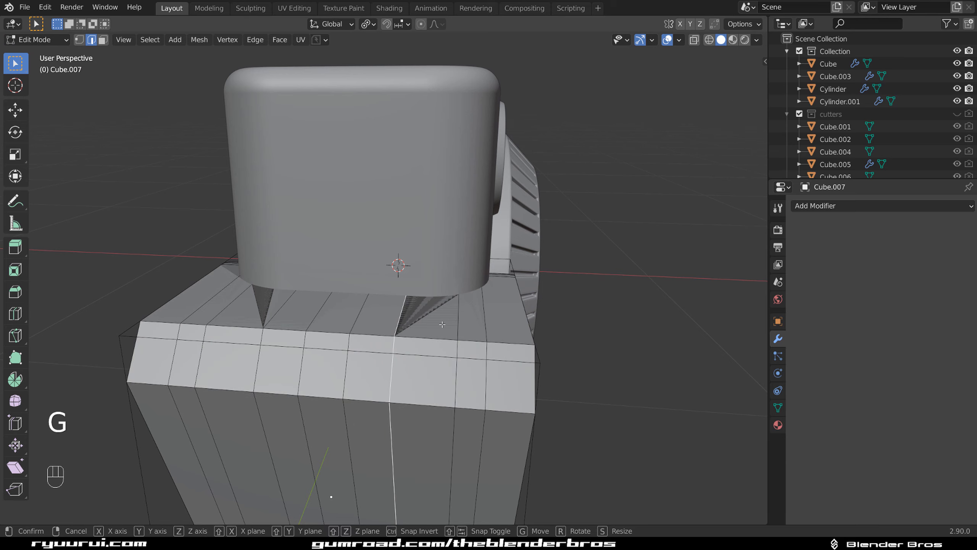
key("g")
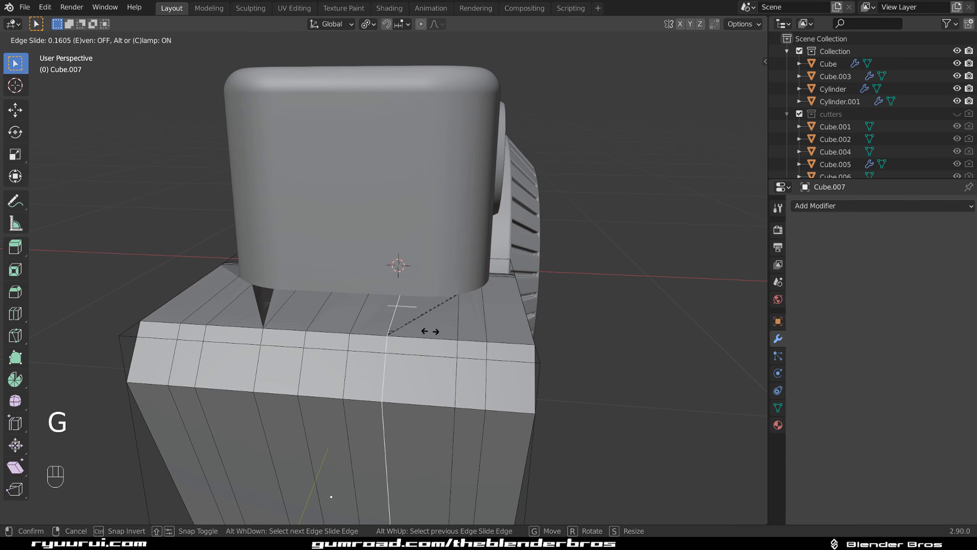
left_click(429, 330)
Dissolve the four middle edge loops running across the block, keeping the paired loops near its sides
key("x")
left_click(428, 383)
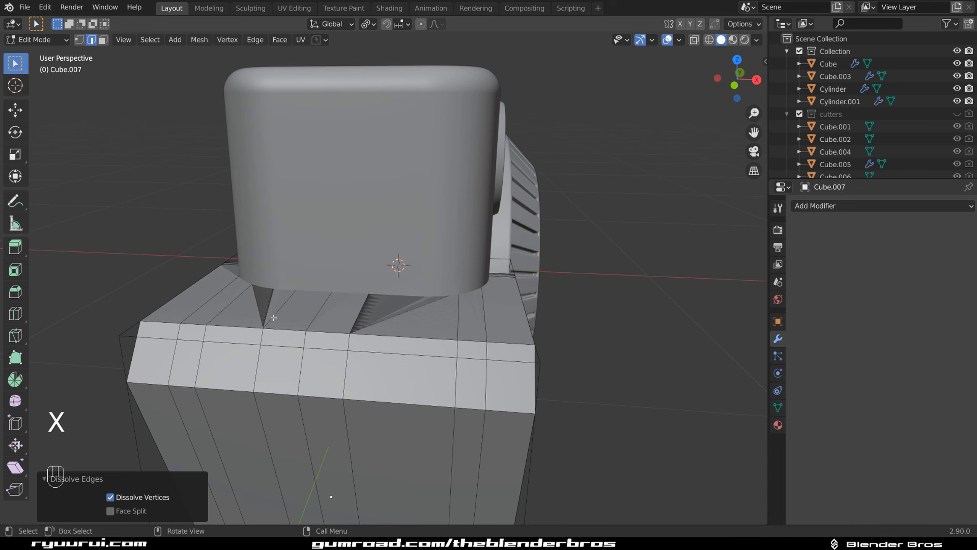
left_click(273, 317, "alt")
key("x")
left_click(275, 319)
left_click(324, 327, "alt")
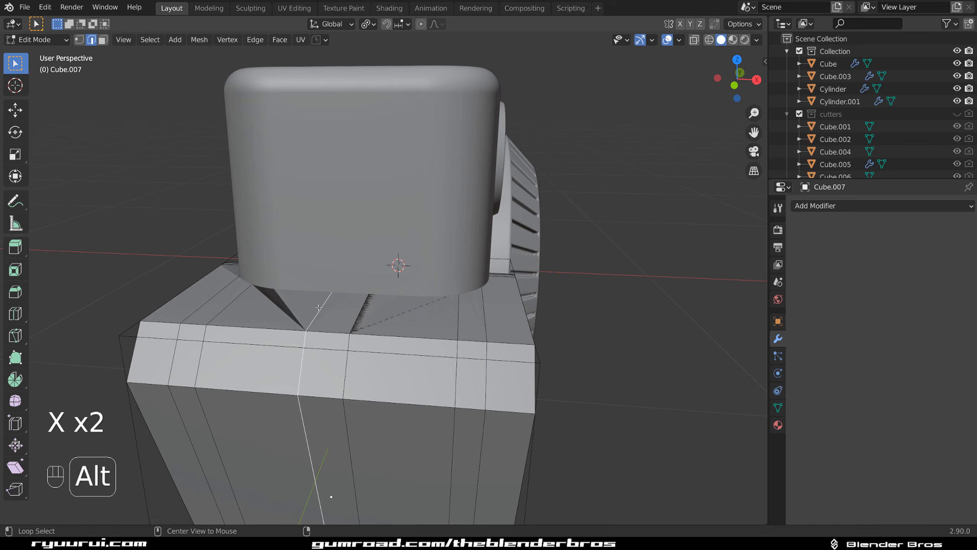
key("x")
left_click(346, 319)
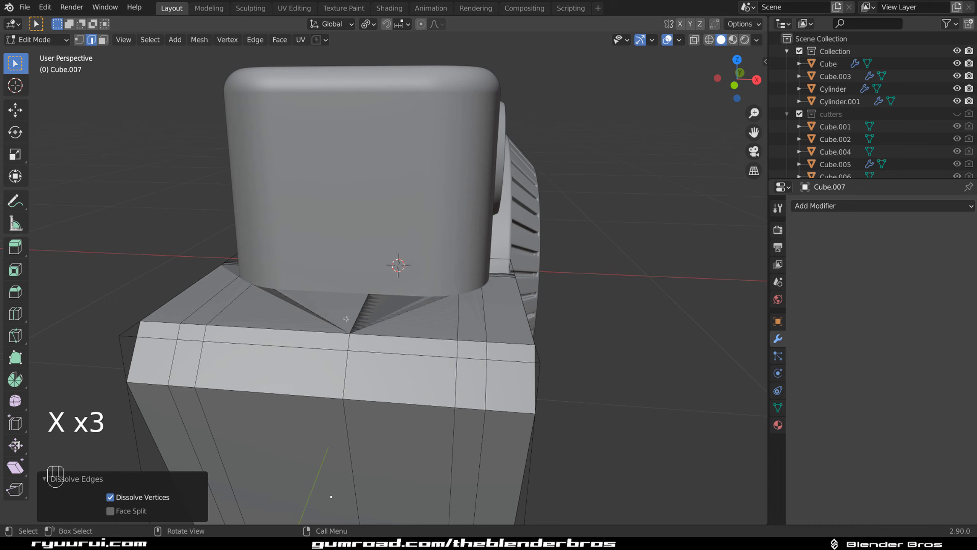
left_click(351, 313, "alt")
key("x")
left_click(367, 319)
Return to object mode, select the camera body and examine the Boolean joint from below and above
middle_click_drag(427, 312, 436, 155)
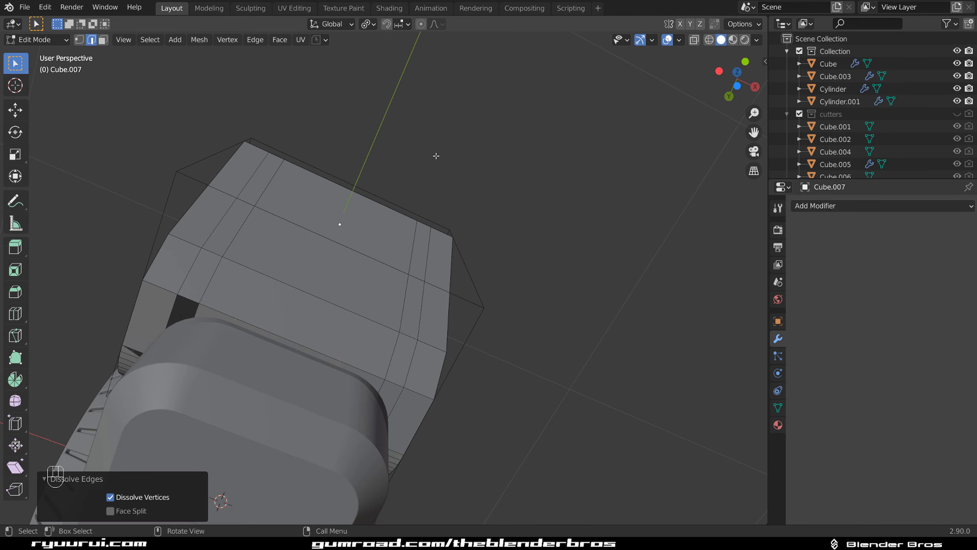
middle_click_drag(215, 312, 486, 338, "shift")
scroll(466, 325, "up", 2)
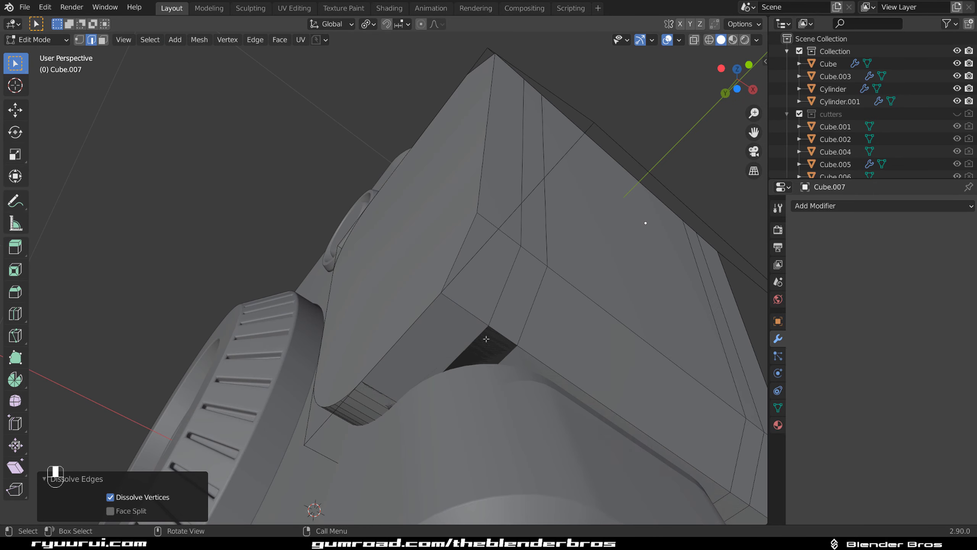
middle_click_drag(489, 372, 534, 359)
key("Tab")
middle_click_drag(511, 221, 450, 366)
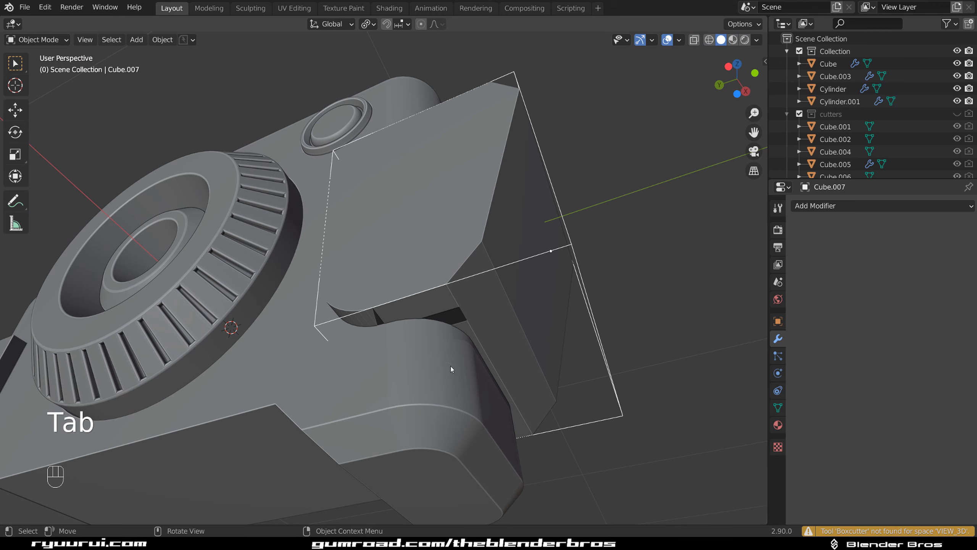
left_click(439, 352)
key("Tab")
key("Tab")
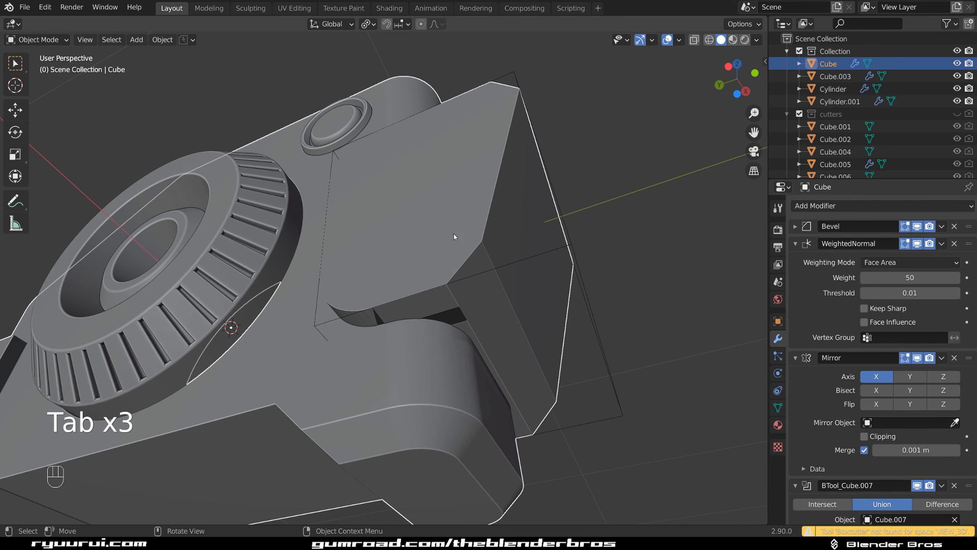
middle_click_drag(454, 233, 428, 309)
scroll(522, 294, "down", 3)
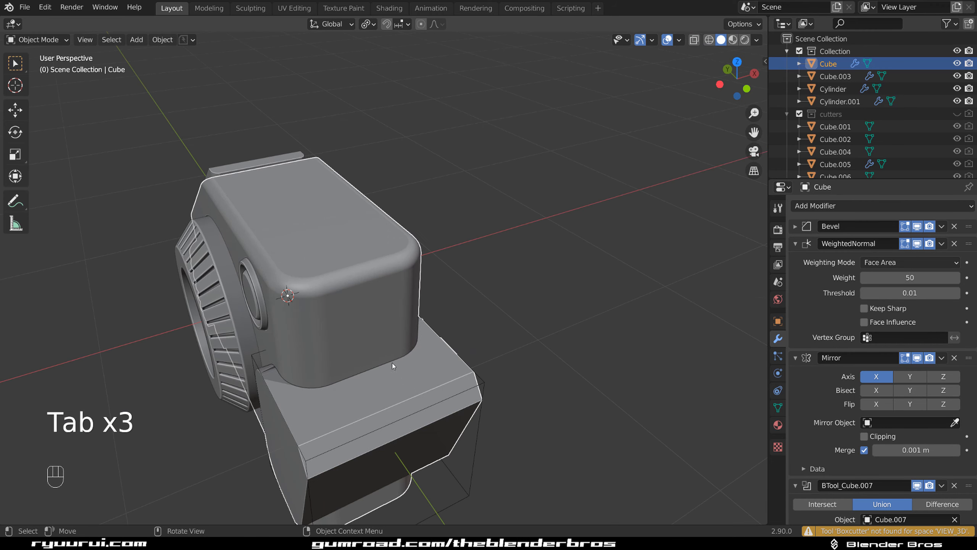
middle_click_drag(392, 363, 396, 330)
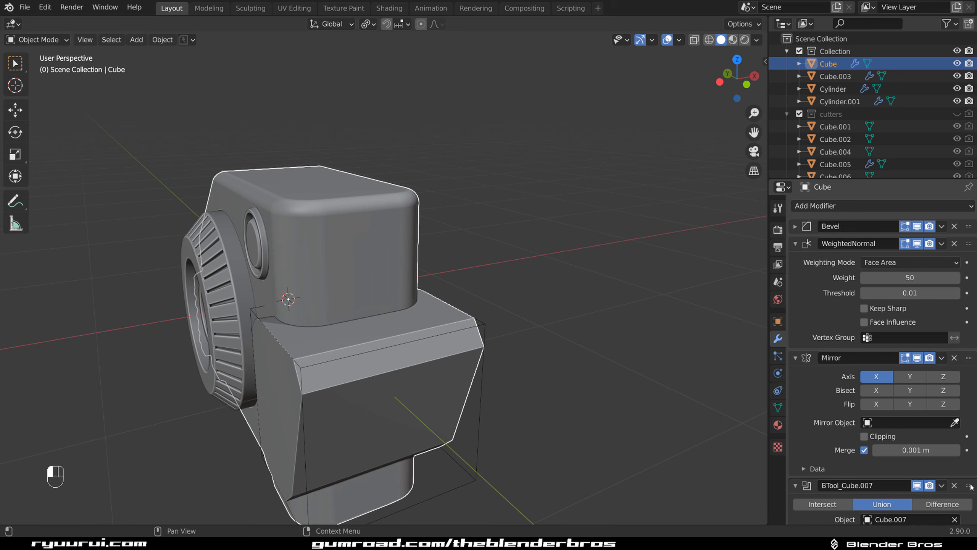
Move the camera body's Boolean union modifier above its Bevel modifier and apply it
left_click_drag(971, 487, 968, 228)
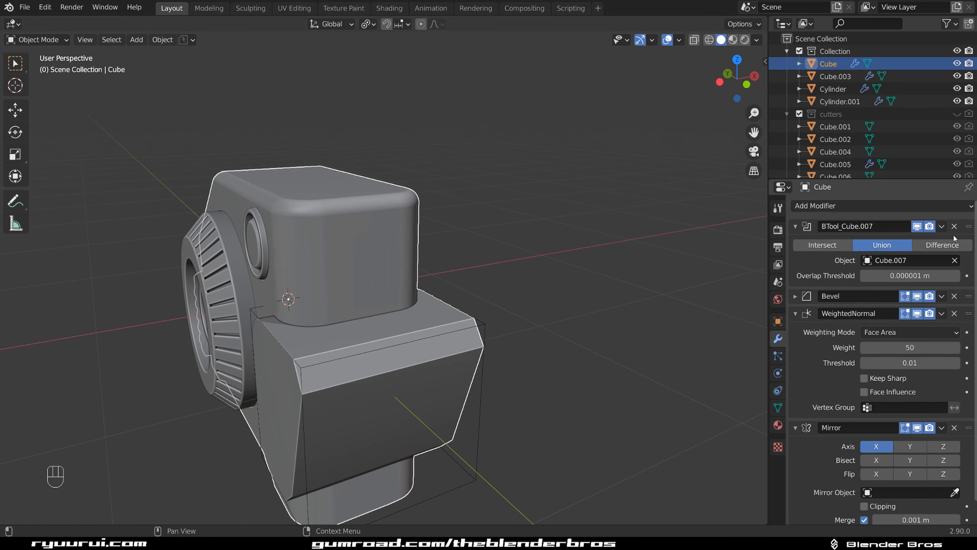
left_click(943, 226)
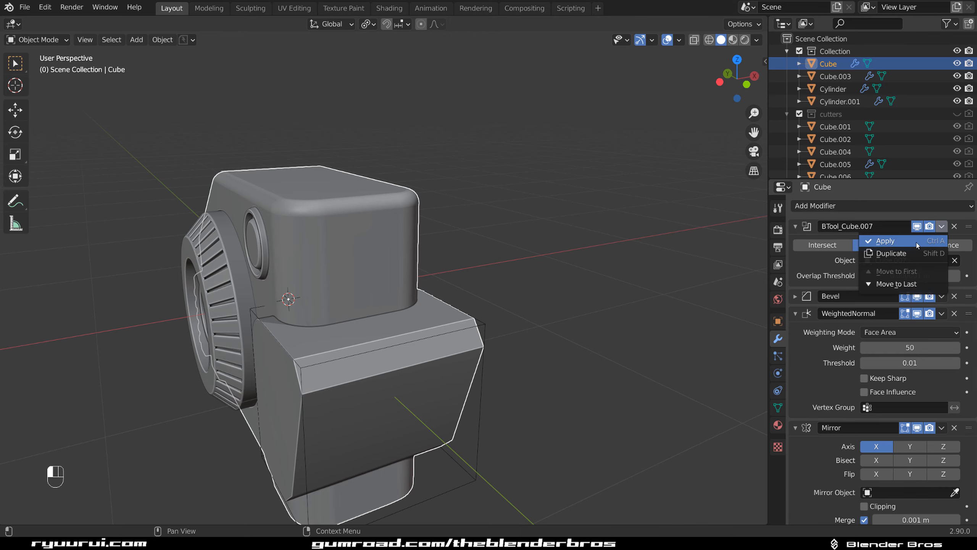
left_click(881, 240)
Move the leftover block object that was used for the union into the cutters collection
middle_click_drag(384, 278, 328, 245)
scroll(338, 267, "up", 5)
scroll(328, 245, "down", 2)
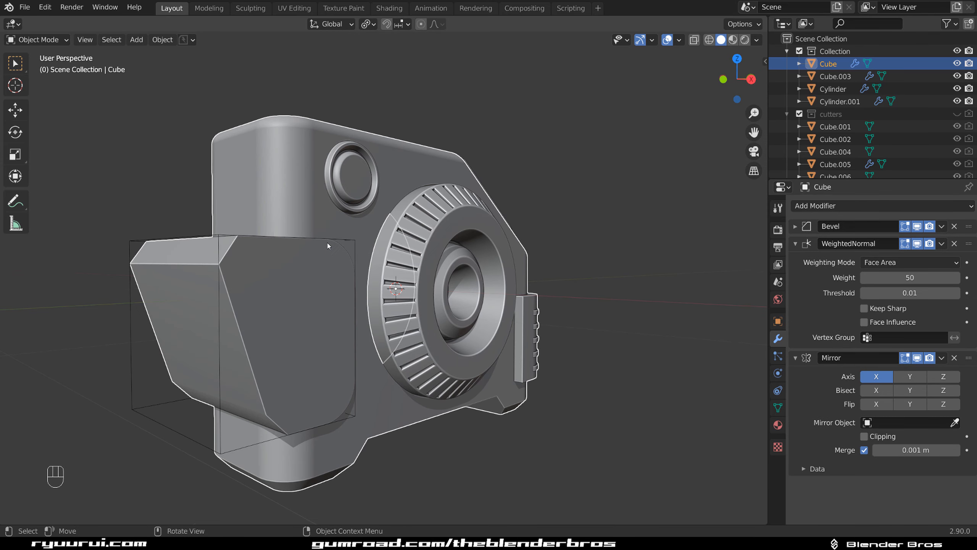
key("shift+2")
key("shift+2")
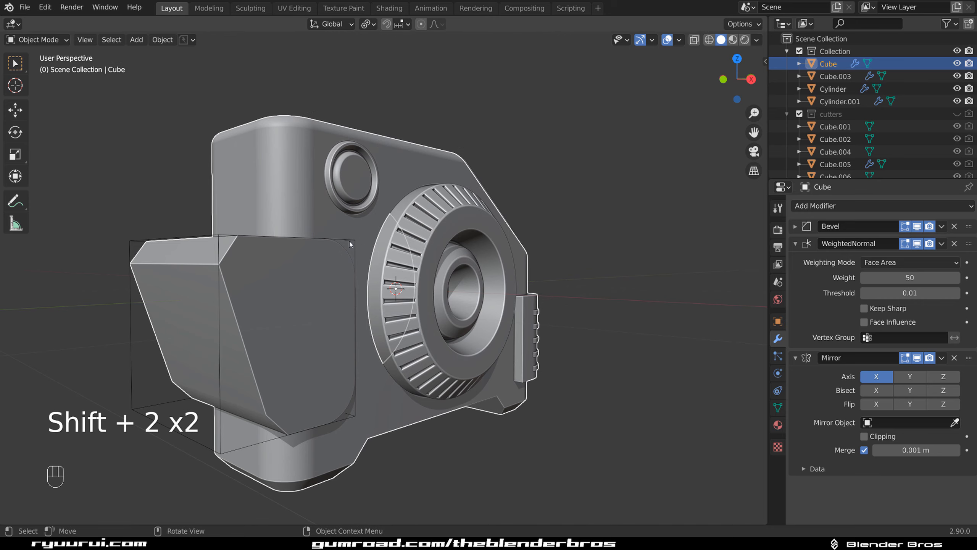
left_click(355, 248)
key("m")
left_click(356, 253)
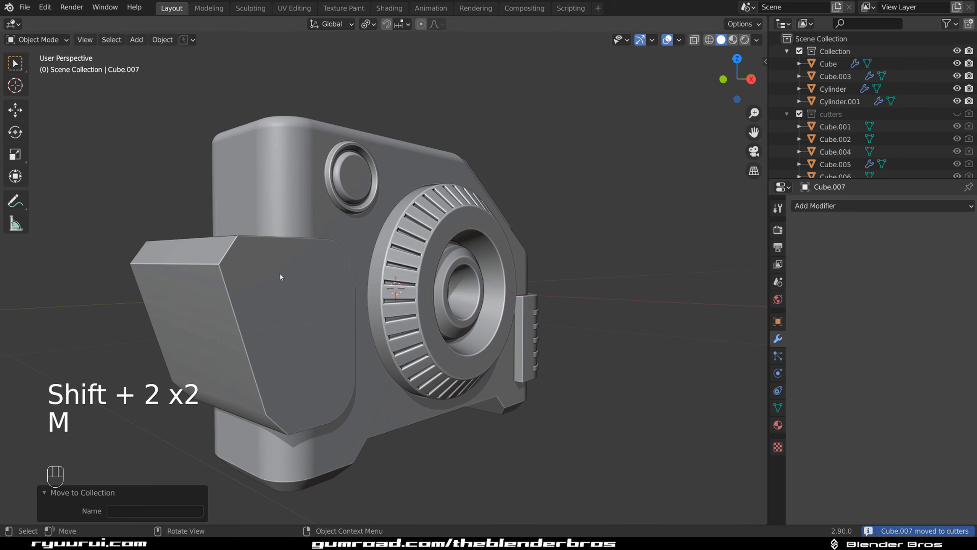
Isolate the camera body in local view and switch to editing its mesh
left_click(278, 276)
key("slash")
middle_click_drag(299, 252, 331, 334)
scroll(349, 284, "up", 3)
scroll(347, 316, "up", 4)
key("Tab")
Enable X-ray display to expose the vertices along the curved joint beneath the merged block
scroll(511, 311, "up", 3)
scroll(511, 311, "up", 3)
scroll(462, 299, "up", 4)
middle_click_drag(463, 299, 292, 303, "shift")
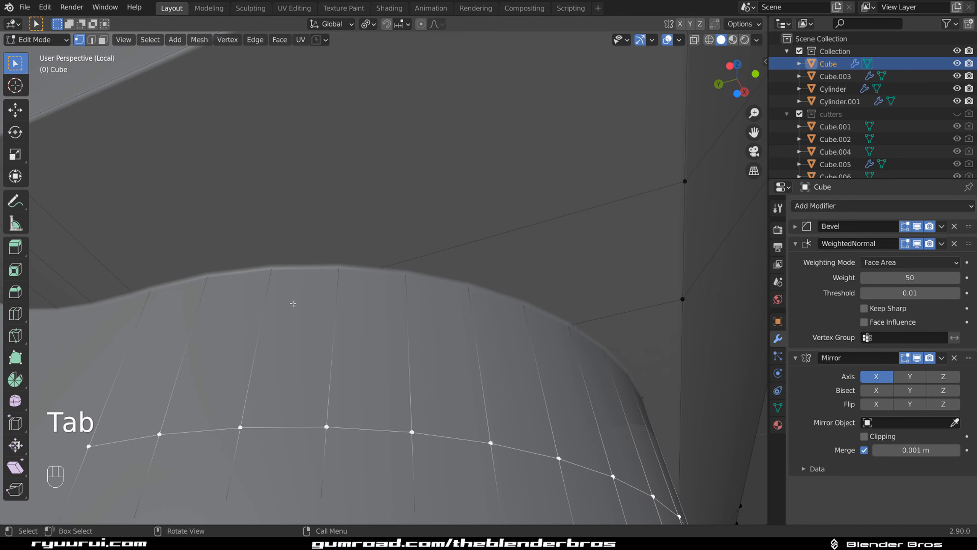
scroll(300, 307, "down", 4)
scroll(347, 324, "up", 2)
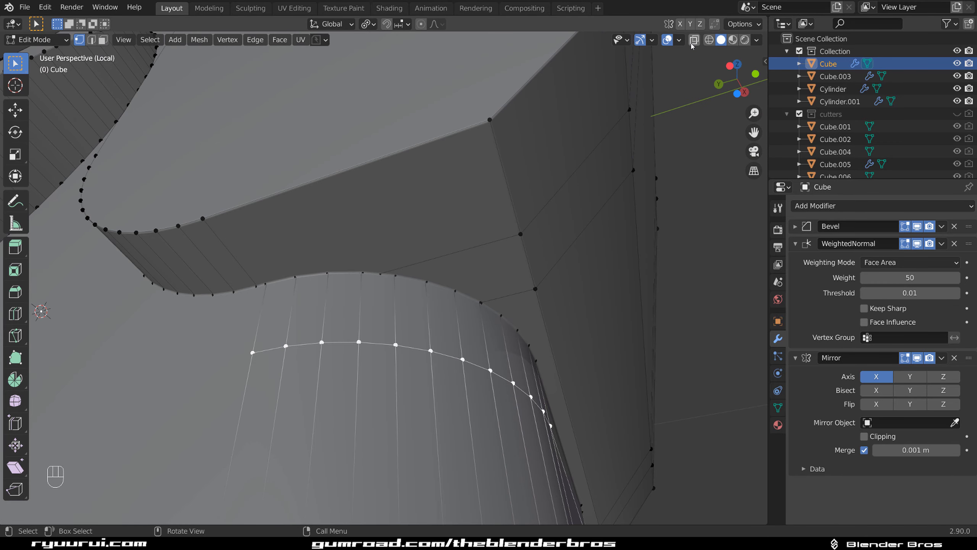
left_click(692, 43)
scroll(427, 245, "up", 2)
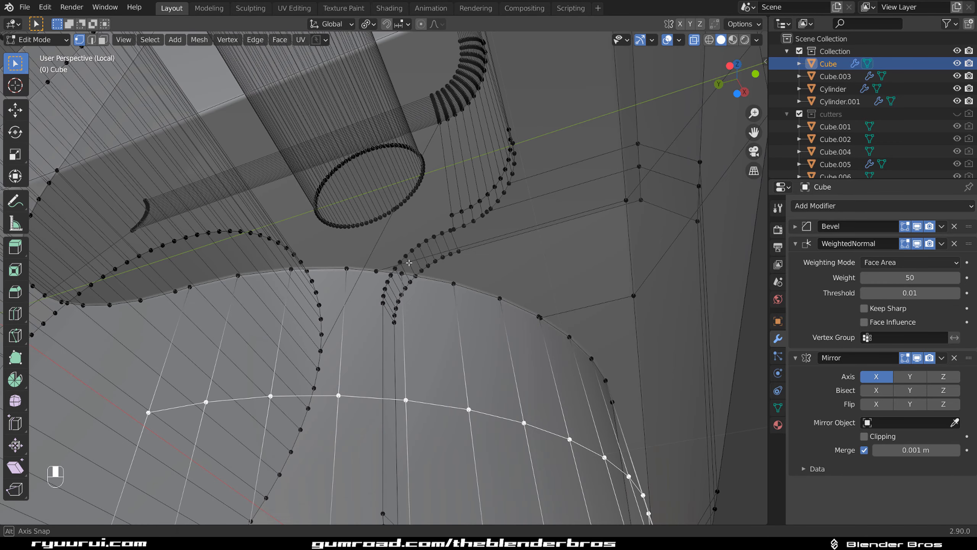
middle_click_drag(408, 263, 351, 270)
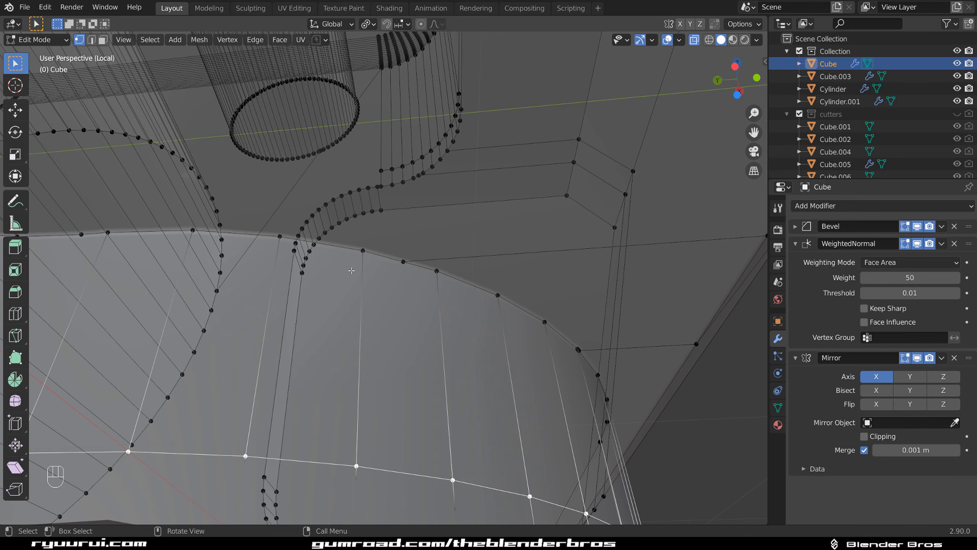
Merge the stray vertex on one side of the lower curved joint into its neighbouring curve vertex
left_click(403, 262)
scroll(450, 323, "down", 1)
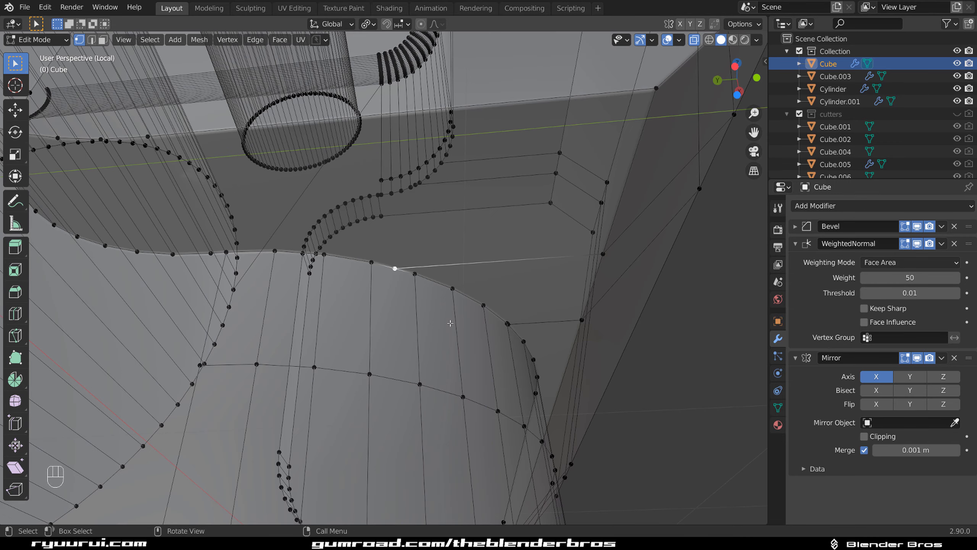
scroll(455, 331, "up", 1)
mouse_move(455, 330)
middle_mouse_down()
mouse_move(489, 331)
mouse_move(464, 303)
middle_mouse_up()
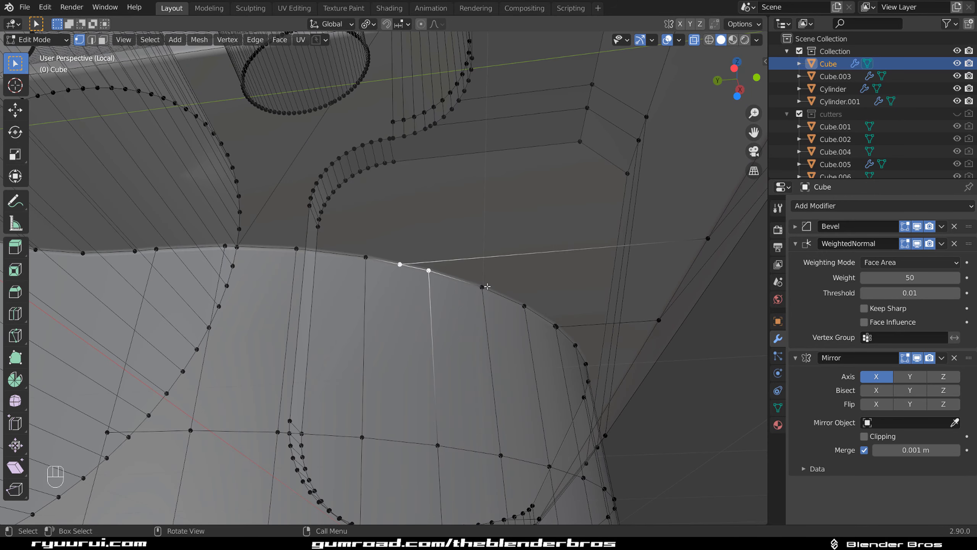
key("1")
mouse_move(545, 290)
middle_mouse_down()
mouse_move(232, 301)
mouse_move(571, 273)
mouse_move(605, 310)
mouse_move(543, 277)
middle_mouse_up()
left_click(590, 273, "shift")
Merge the stray vertex on the opposite side of the lower curved joint into its neighbour, using At Last
scroll(605, 311, "down", 6)
middle_click_drag(542, 277, 367, 319, "shift")
scroll(390, 275, "up", 3)
scroll(472, 322, "up", 2)
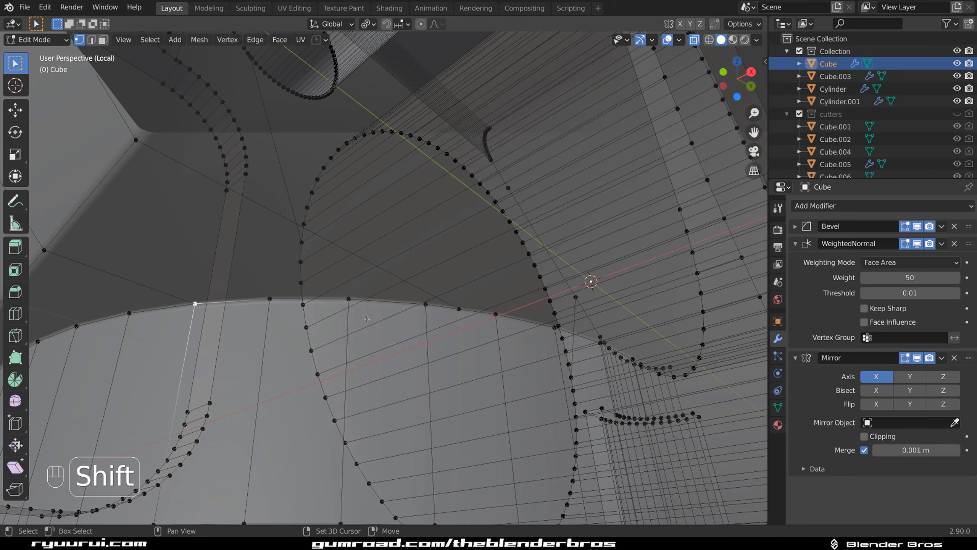
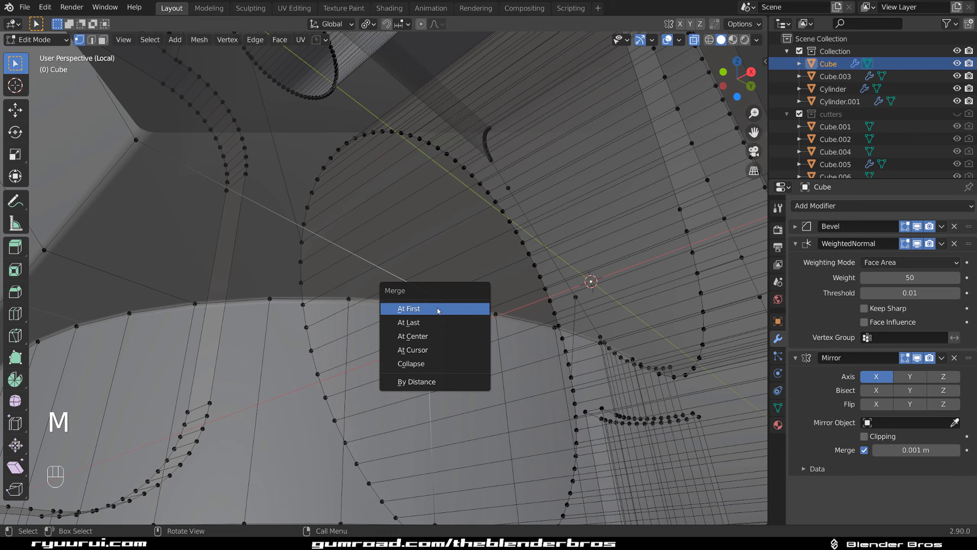
left_click(423, 322)
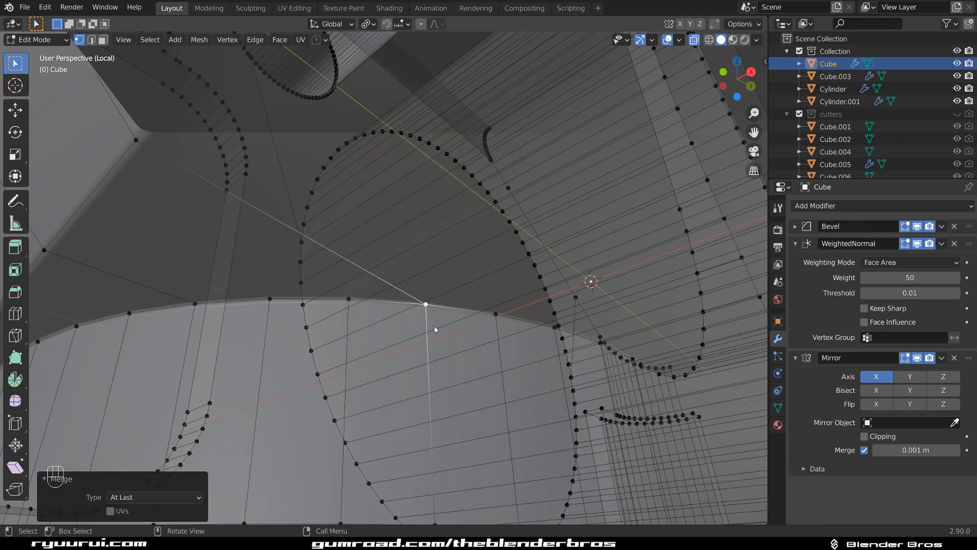
Turn off X-ray display and examine the block's upper face around its joint with the body
middle_click_drag(423, 323, 481, 310)
scroll(481, 310, "down", 3)
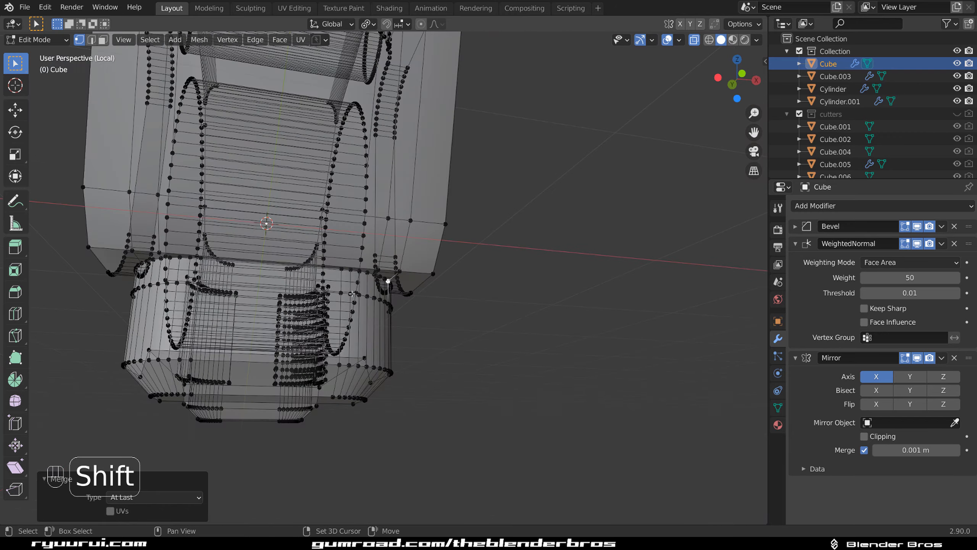
middle_click_drag(331, 267, 463, 307, "shift")
middle_click_drag(463, 307, 496, 313)
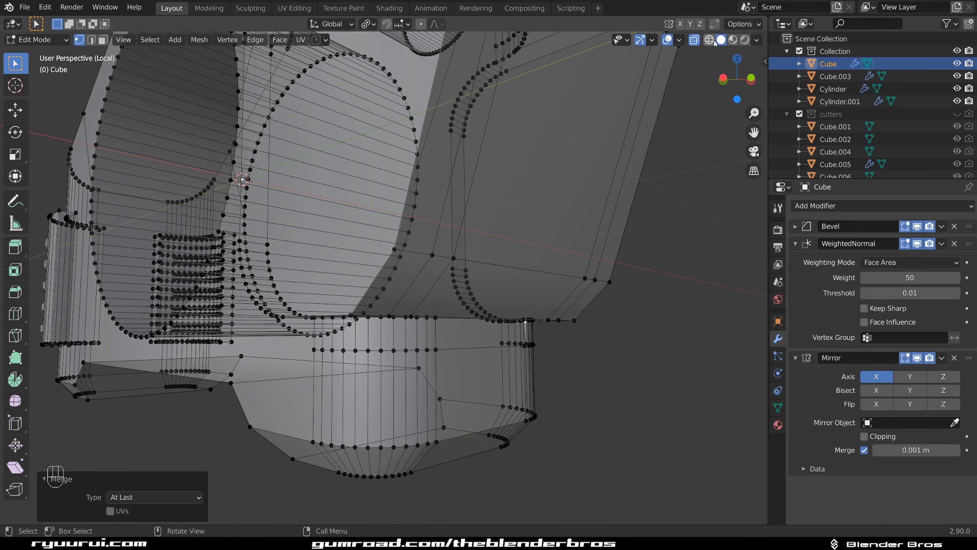
left_click(695, 39)
mouse_move(461, 289)
middle_mouse_down()
mouse_move(453, 277)
mouse_move(438, 342)
middle_mouse_up()
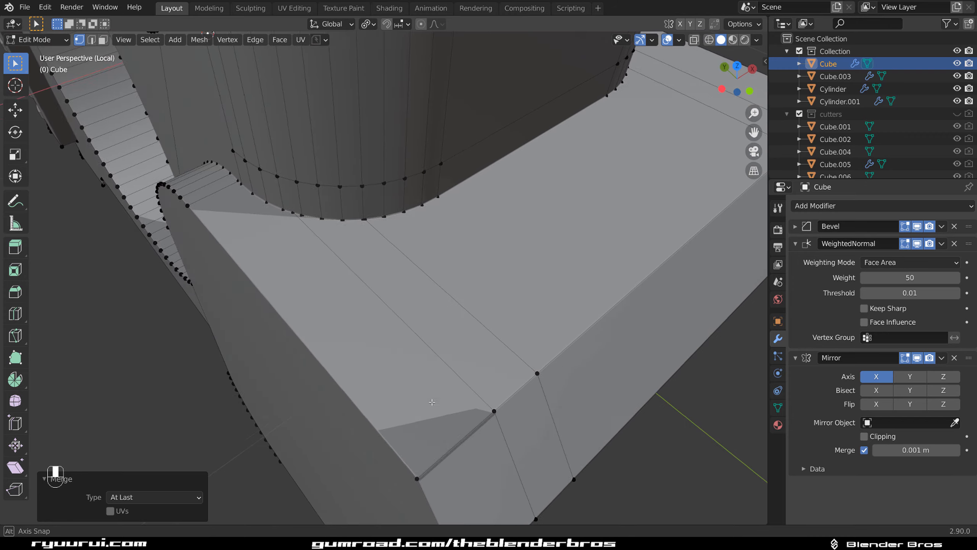
Merge the stray vertex on one side of the block's upper curved joint into its neighbouring curve vertex
scroll(437, 343, "down", 2)
scroll(332, 285, "up", 2)
middle_click_drag(332, 285, 423, 276, "shift")
scroll(392, 346, "up", 3)
scroll(392, 346, "down", 2)
left_click(442, 167)
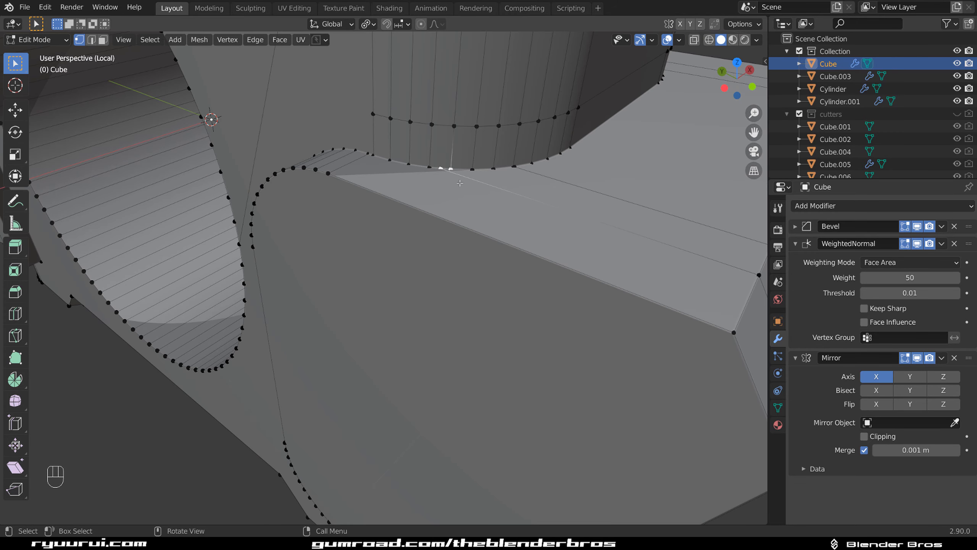
key("1")
middle_click_drag(459, 183, 484, 248, "shift")
key("1")
Merge the stray vertex on the opposite side of the upper curved joint into its neighbour, using Last
scroll(369, 250, "down", 5)
scroll(344, 264, "up", 5)
left_click(310, 274)
left_click(294, 274, "shift")
key("1")
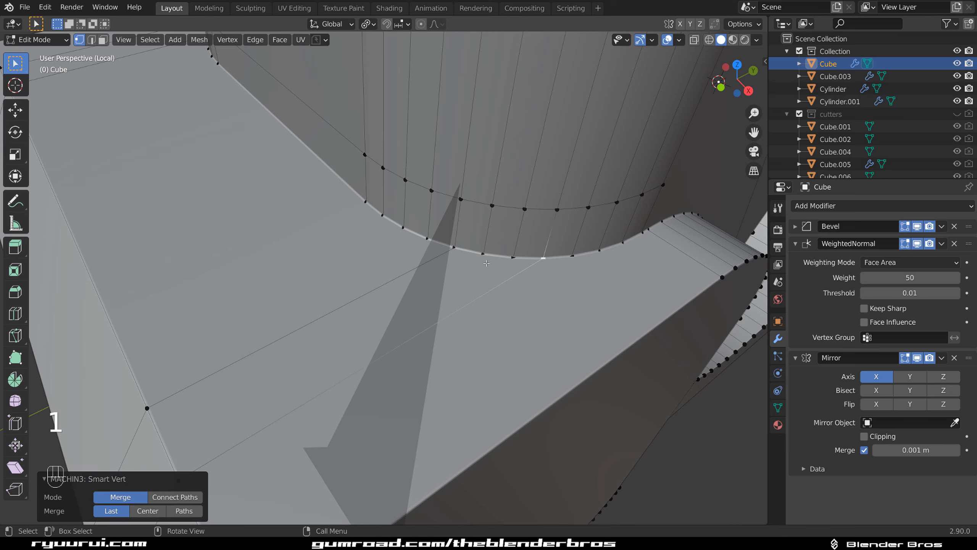
Inspect the vertices along the upper curved joint up close and with X-ray display
scroll(491, 237, "up", 2)
left_click(481, 234)
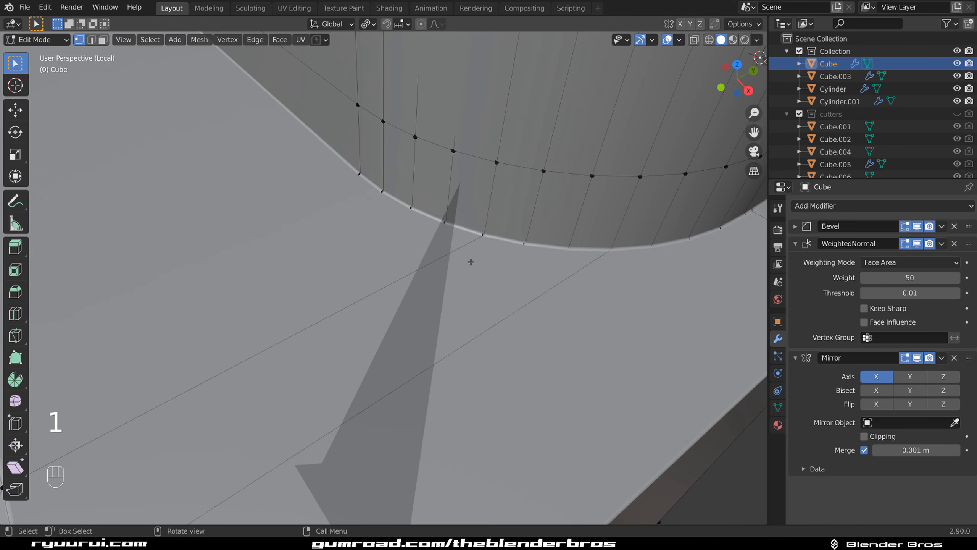
middle_click_drag(479, 248, 404, 285, "shift")
scroll(437, 277, "up", 4)
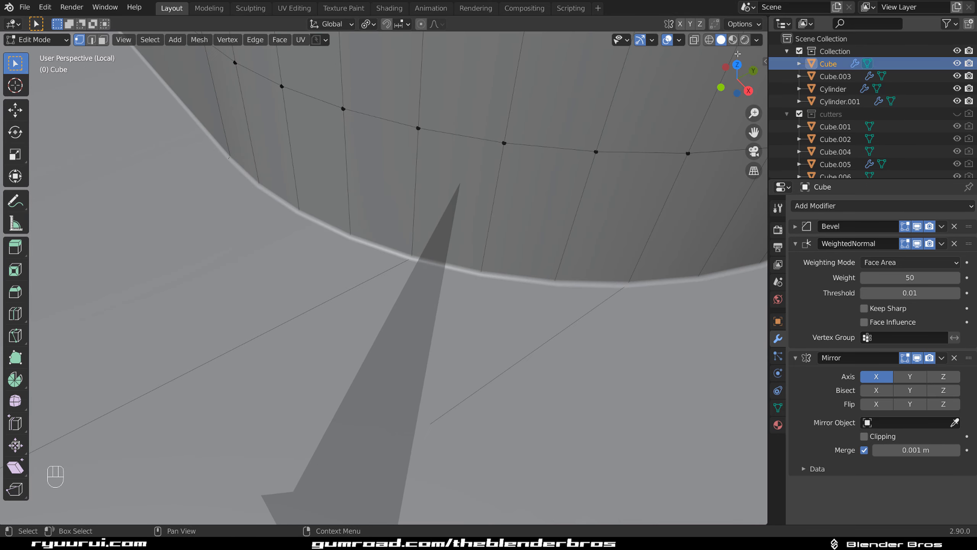
left_click(694, 39)
key("Tab")
key("Tab")
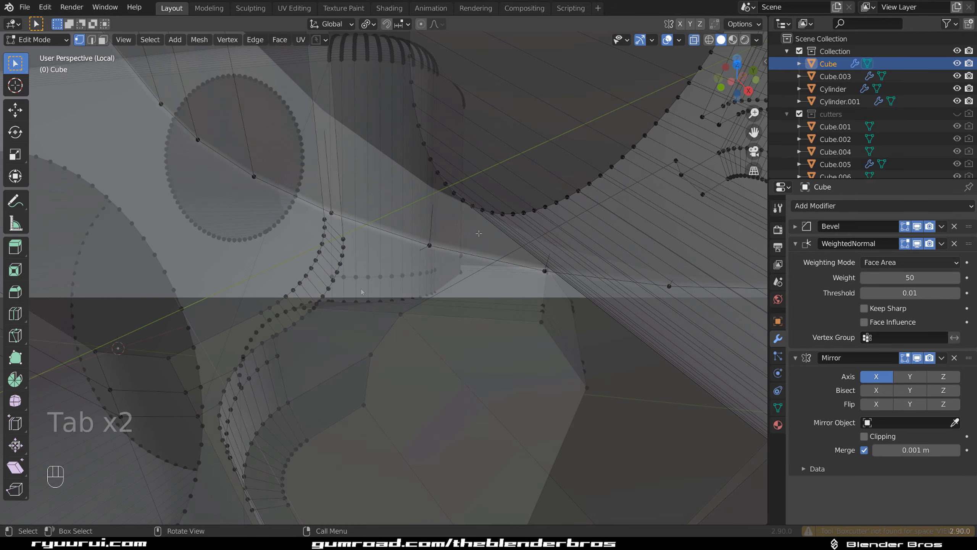
Add a horizontal loop cut around the body's rounded vertical corner beside the small round hole, at a factor of about -0.18
middle_click_drag(423, 231, 385, 216)
key("ctrl+r")
left_click(439, 232)
left_click(442, 218)
Connect the new loop's end vertex to the small hole's rim and dissolve the diagonal edge above it
scroll(340, 211, "up", 3)
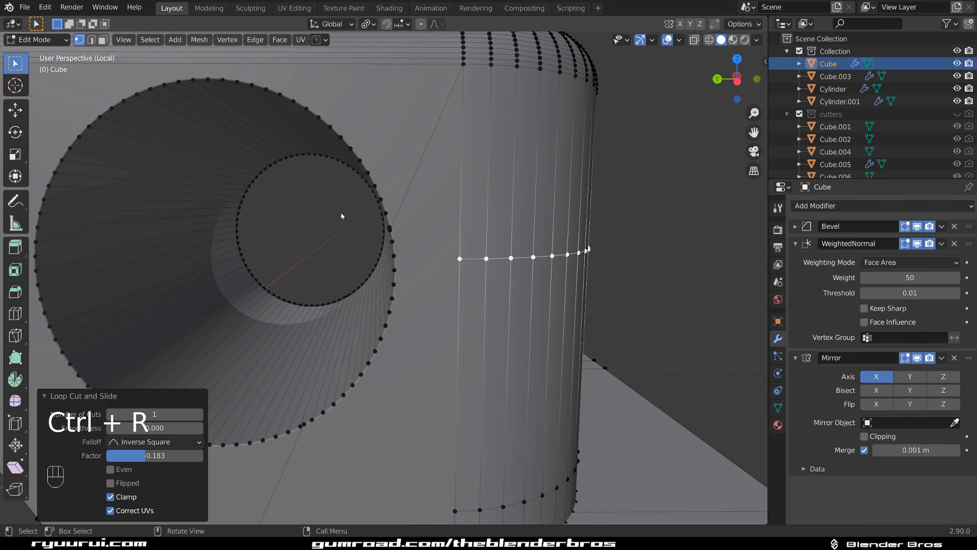
left_click(448, 260)
left_click(402, 257, "shift")
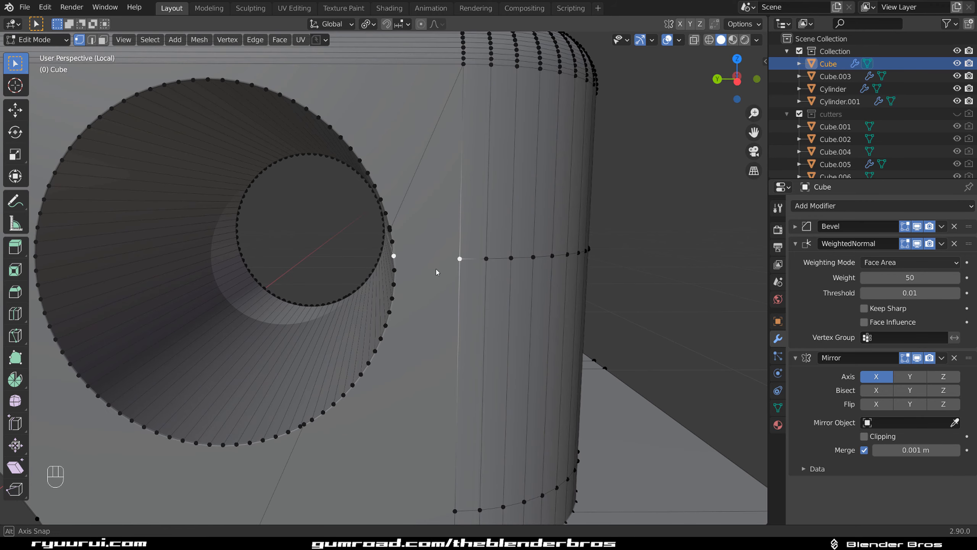
middle_click_drag(419, 265, 431, 259)
key("Tab")
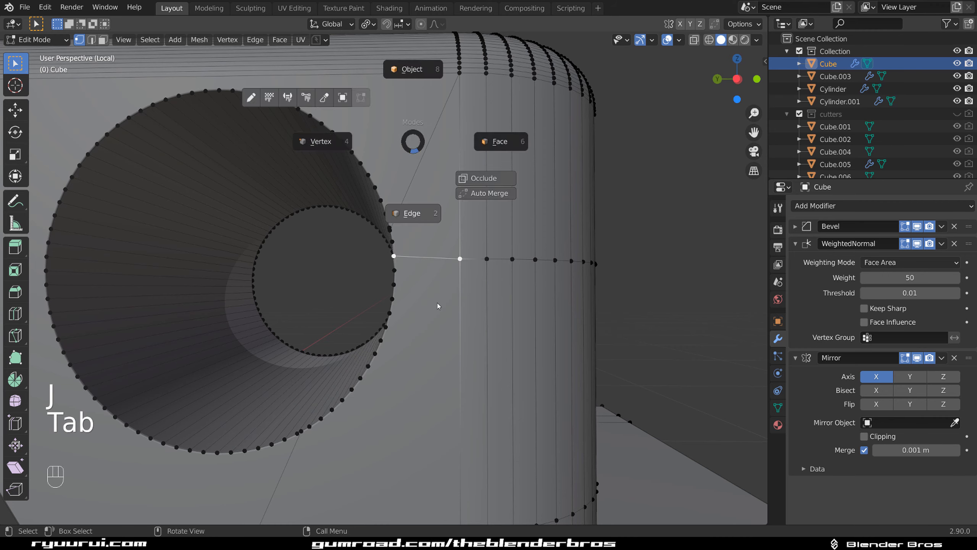
left_click(414, 141)
key("x")
left_click(414, 141)
scroll(424, 366, "down", 4)
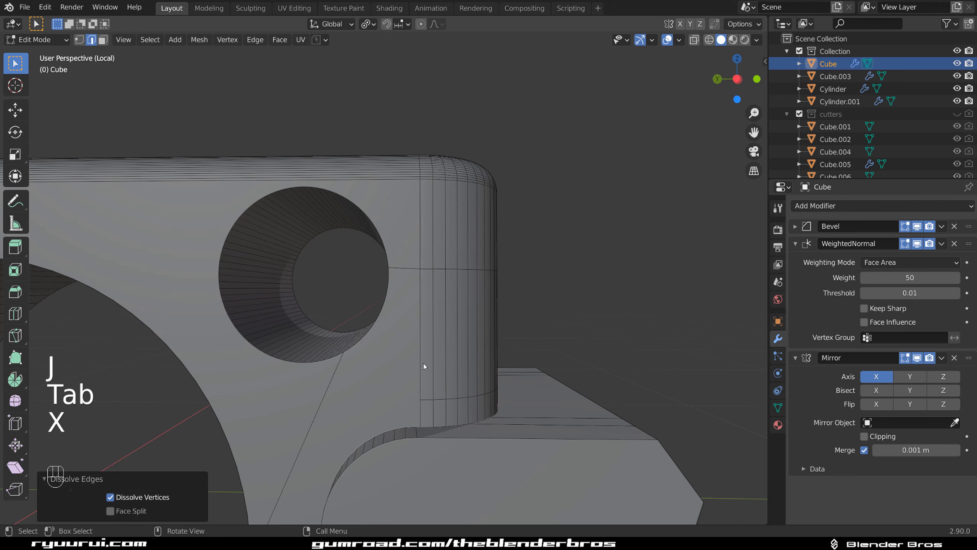
Connect the small hole's rim to the large opening's rim with a short edge and dissolve the long diagonal edge between them
scroll(420, 301, "up", 2)
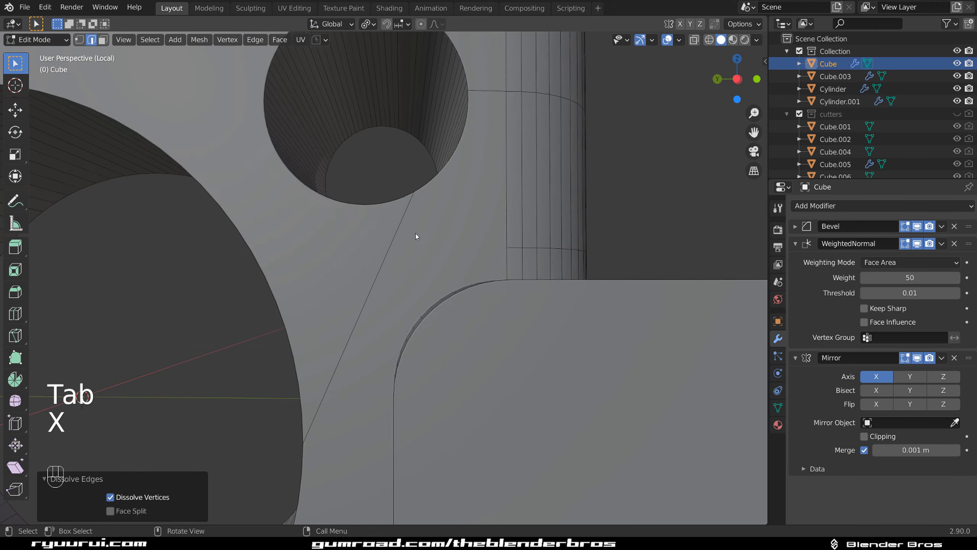
key("Tab")
left_click(247, 194)
middle_click_drag(248, 193, 422, 246, "shift")
scroll(423, 246, "up", 2)
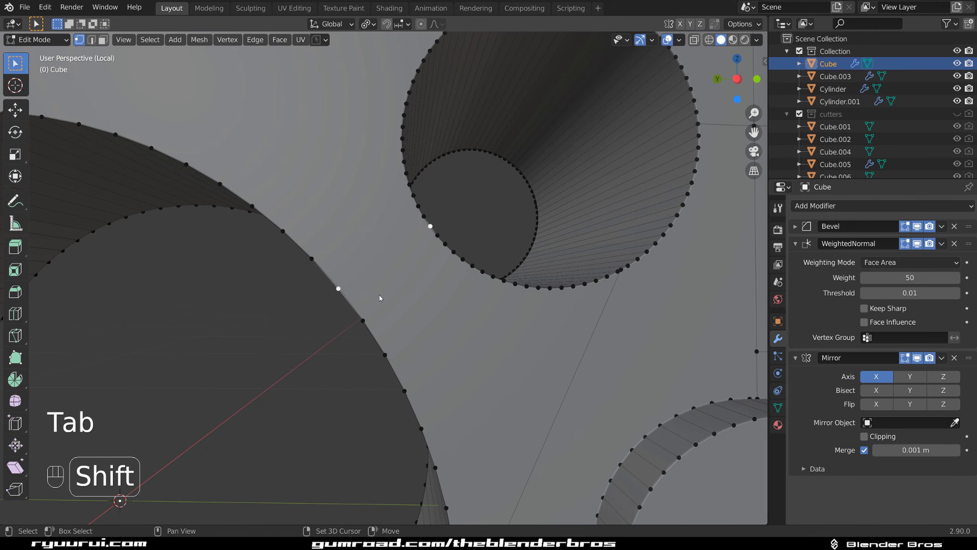
key("j")
scroll(423, 249, "down", 3)
key("Tab")
left_click(477, 350)
key("x")
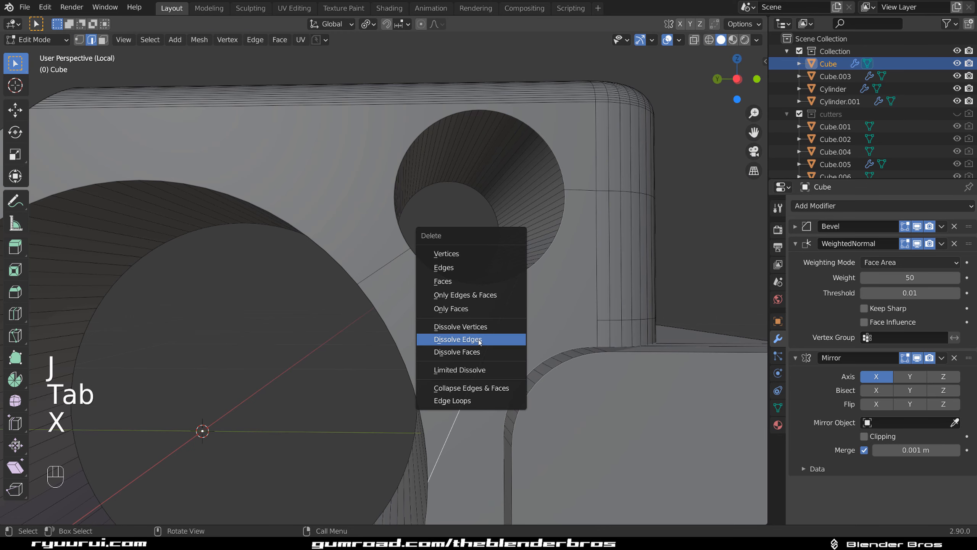
left_click(479, 342)
Connect the ribbed grip's upper corner to the large opening's rim and dissolve the diagonal edge above it
scroll(474, 370, "down", 2)
middle_click_drag(474, 369, 508, 346, "shift")
scroll(338, 251, "up", 5)
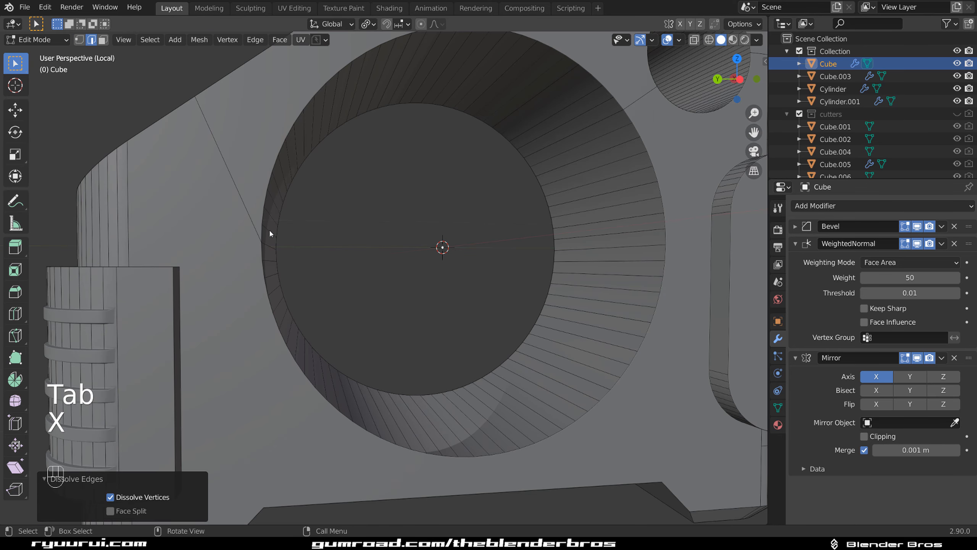
middle_click_drag(270, 231, 366, 244, "shift")
scroll(585, 233, "down", 4)
scroll(388, 302, "up", 4)
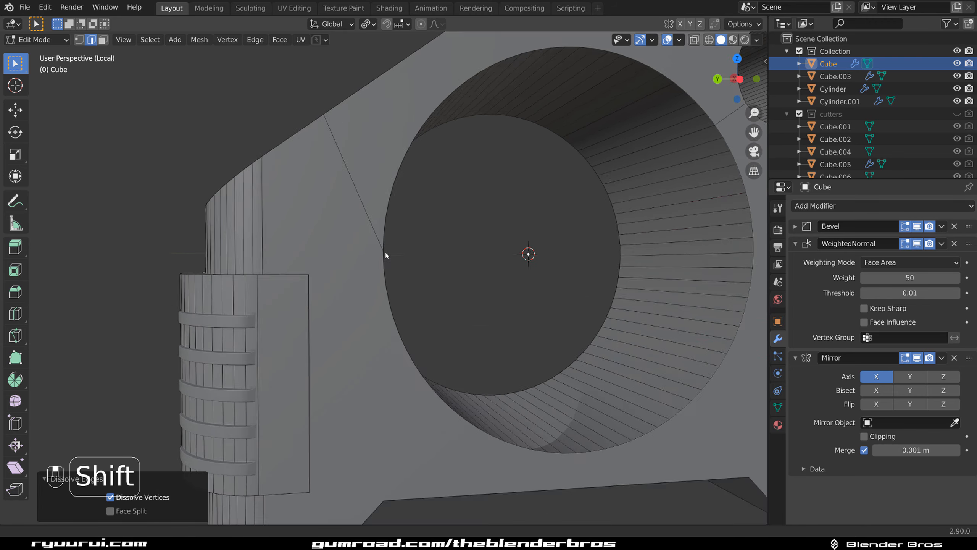
key("Tab")
left_click(296, 261)
middle_click_drag(298, 249, 323, 273)
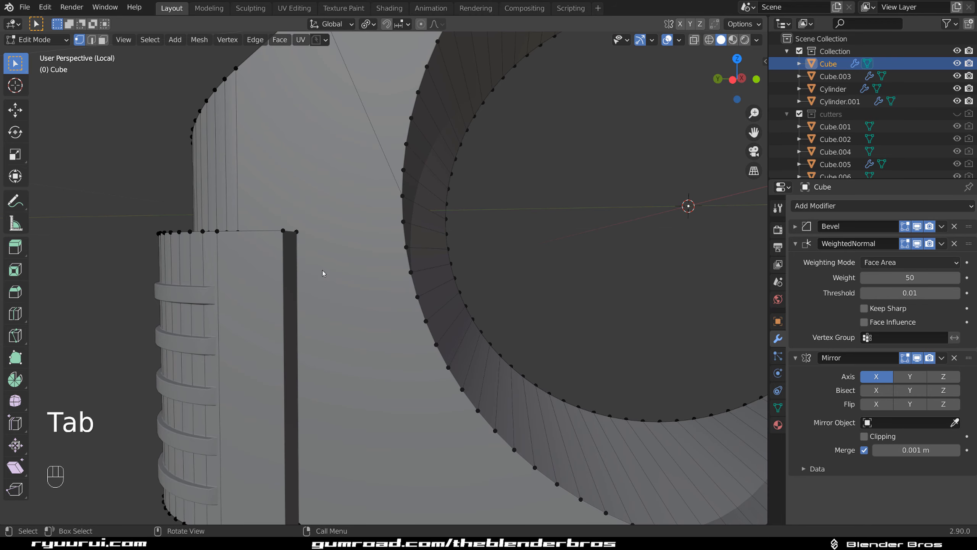
left_click(403, 218, "shift")
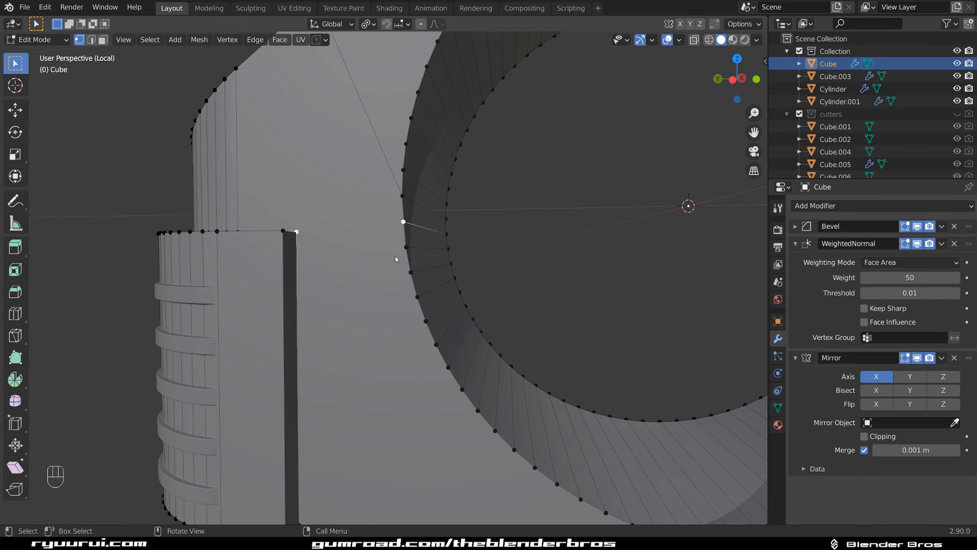
key("j")
key("Tab")
left_click(419, 227)
key("x")
left_click(384, 129)
scroll(355, 245, "down", 4)
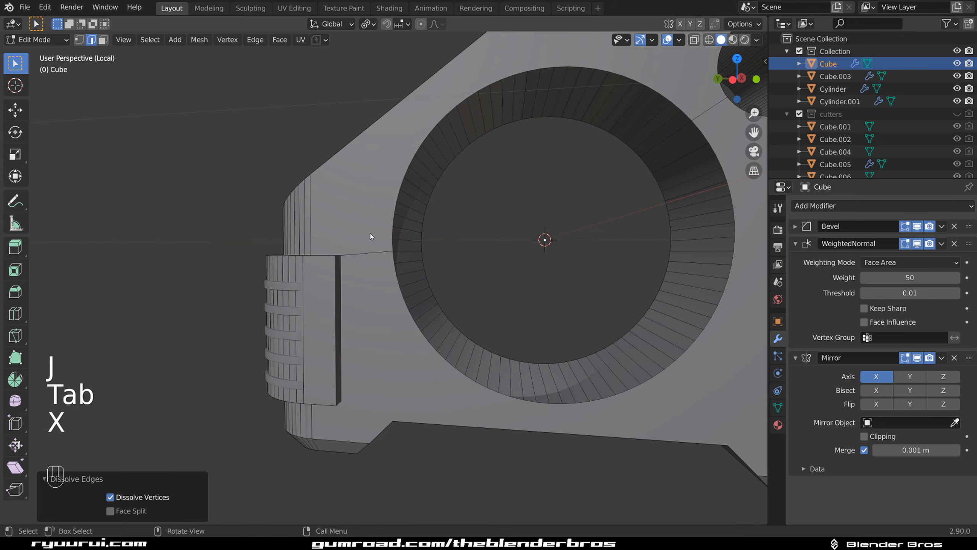
On the body's opposite face, connect the ribbed grip's upper corner to the large opening's rim and dissolve the nearby diagonal edge
scroll(370, 236, "down", 5)
middle_click_drag(342, 257, 424, 261)
scroll(424, 261, "up", 6)
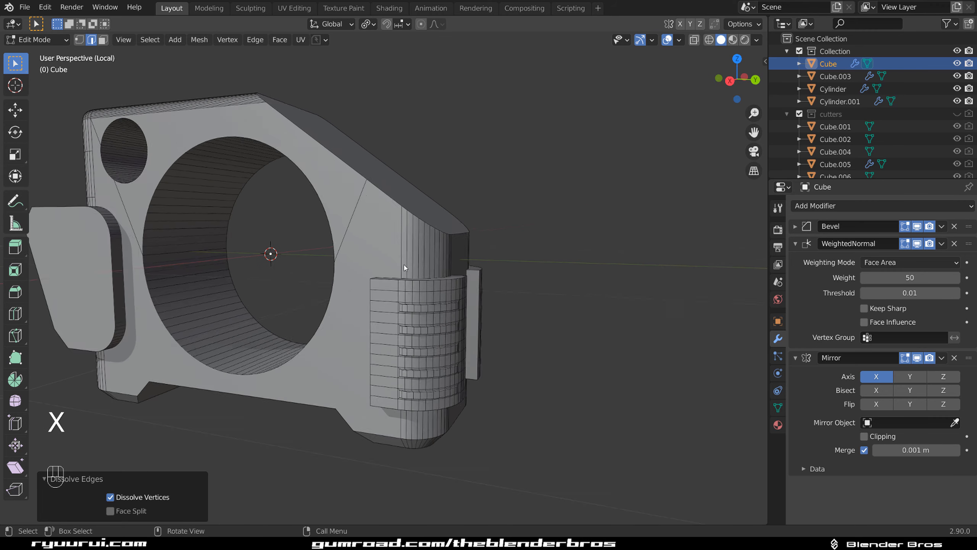
scroll(425, 262, "up", 3)
key("Tab")
left_click(273, 297)
middle_click_drag(274, 295, 567, 238)
middle_click_drag(520, 290, 436, 212, "shift")
key("h")
key("ctrl+z")
key("j")
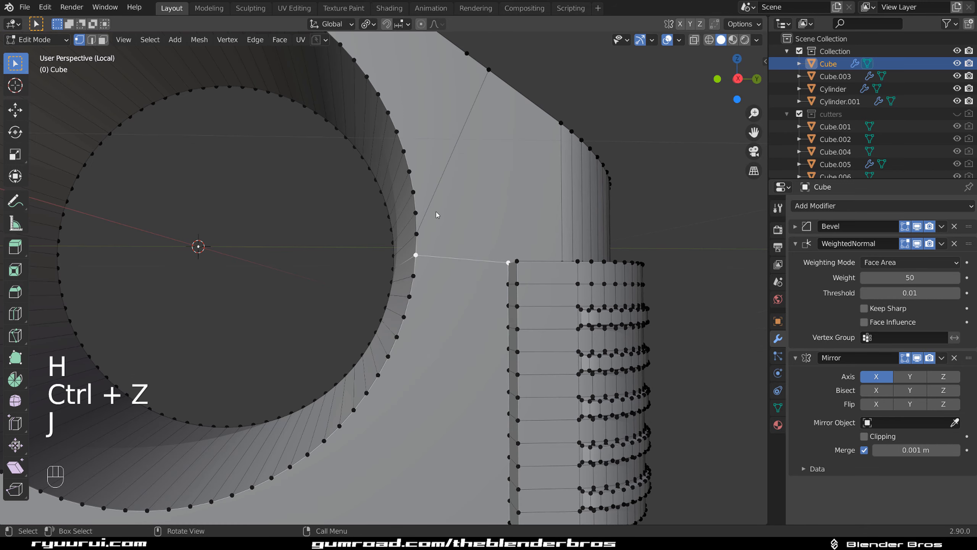
key("Tab")
left_click(465, 191)
key("x")
left_click(461, 180)
On this opposite face, join the small hole's rim to the large opening's rim and dissolve the long diagonal edge
middle_click_drag(461, 180, 321, 342)
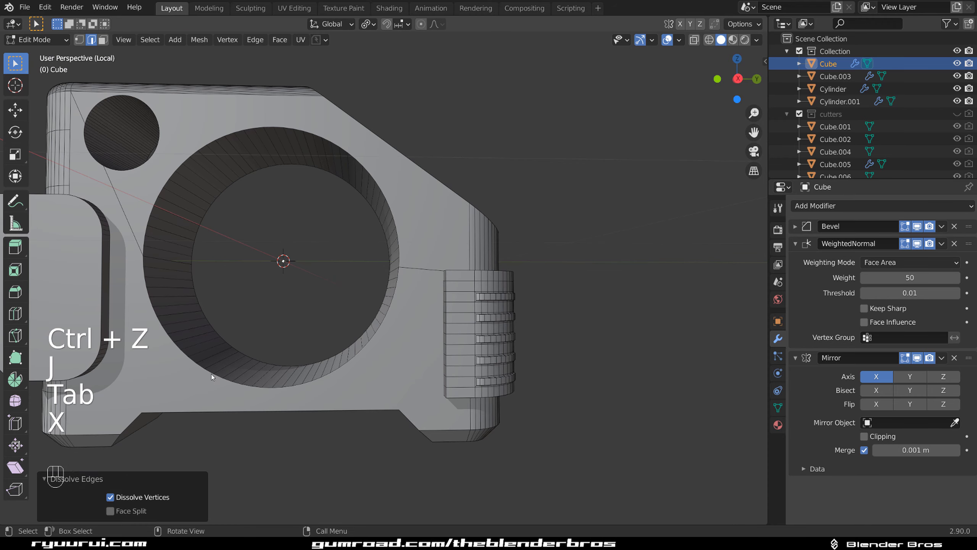
scroll(307, 334, "up", 2)
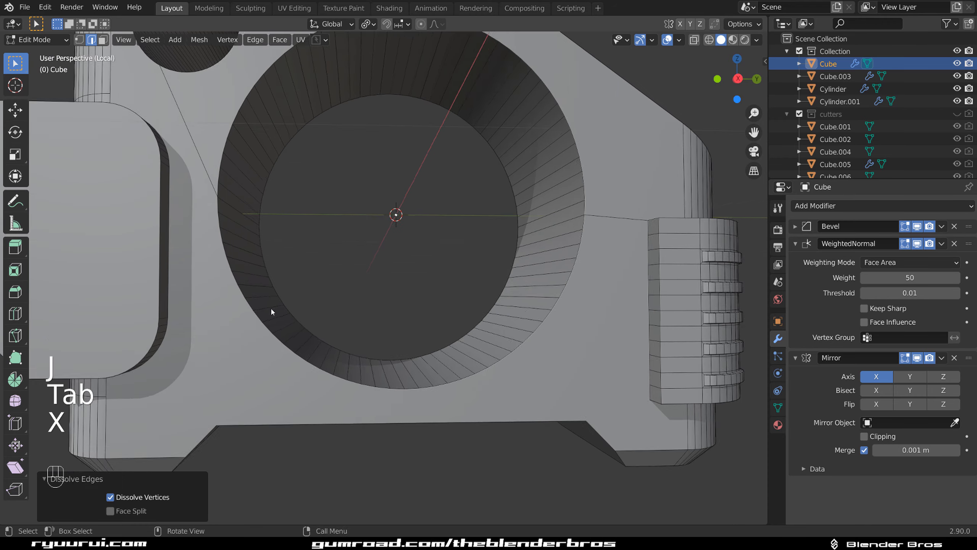
middle_click_drag(255, 258, 437, 342, "shift")
scroll(430, 331, "up", 2)
middle_click_drag(394, 279, 349, 292, "shift")
key("Tab")
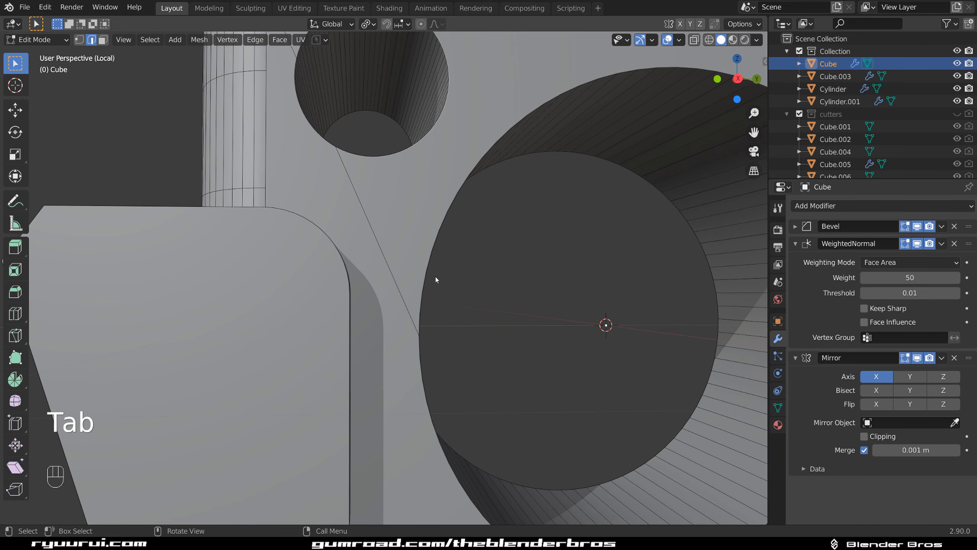
key("Tab")
middle_click_drag(436, 279, 346, 302, "shift")
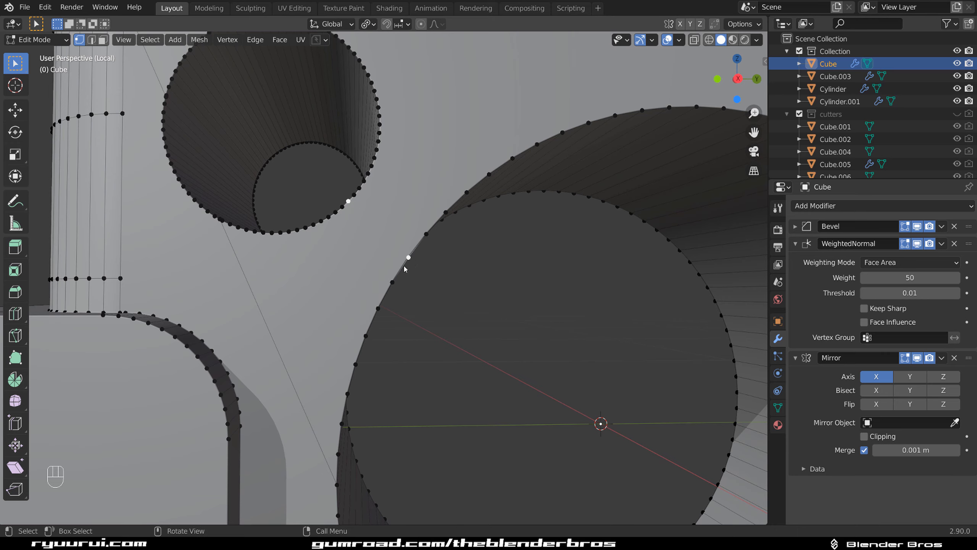
key("h")
middle_click_drag(403, 264, 419, 250)
key("ctrl+z")
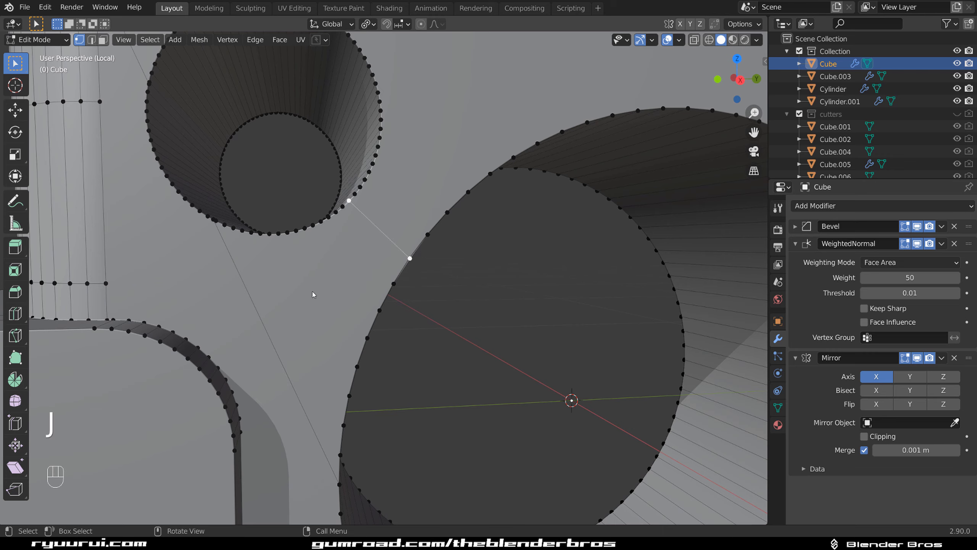
key("Tab")
left_click(264, 327)
key("x")
left_click(264, 327)
Connect the rounded corner's loop to the small hole's rim on this face and dissolve the diagonal edge above it
scroll(321, 158, "down", 3)
middle_click_drag(321, 156, 361, 330, "shift")
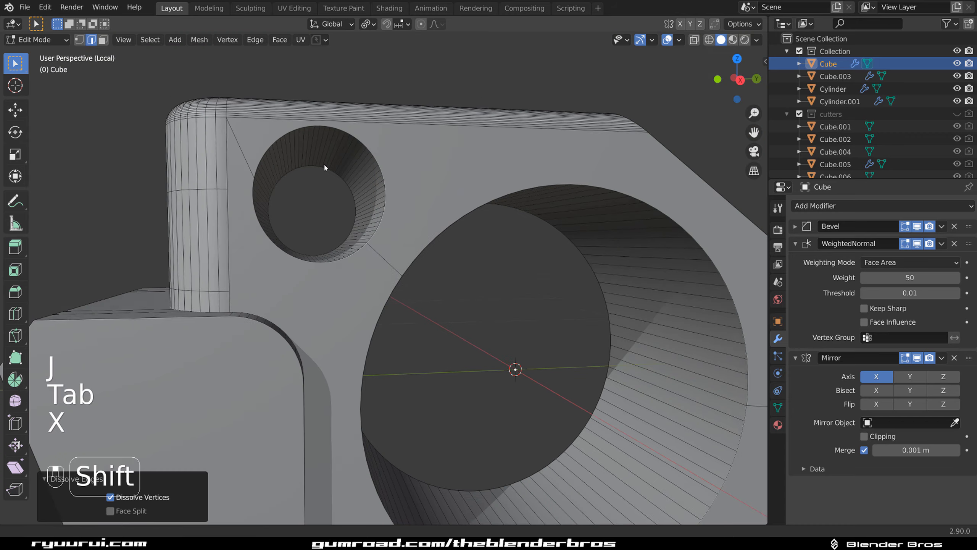
scroll(345, 354, "up", 2)
key("Tab")
left_click(215, 328)
middle_click_drag(327, 411, 344, 285, "shift")
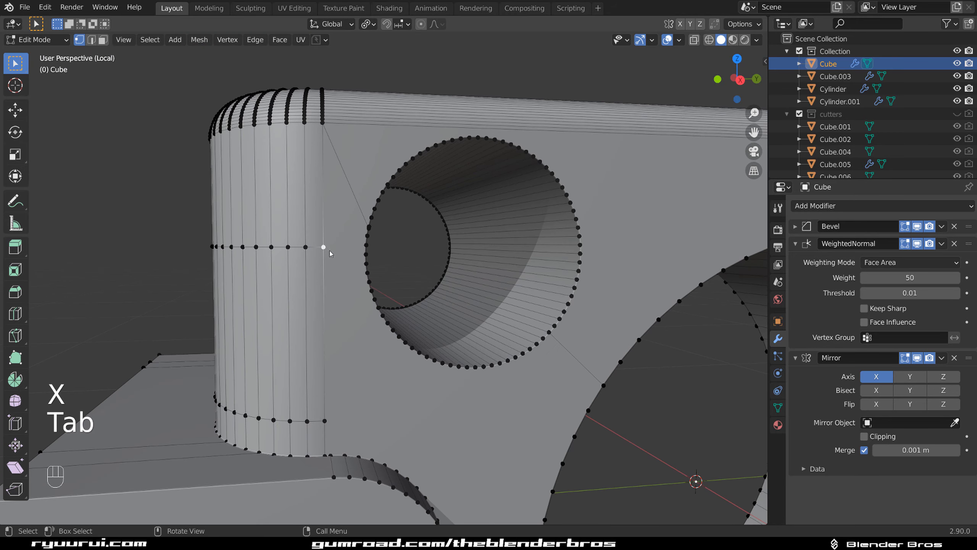
key("Tab")
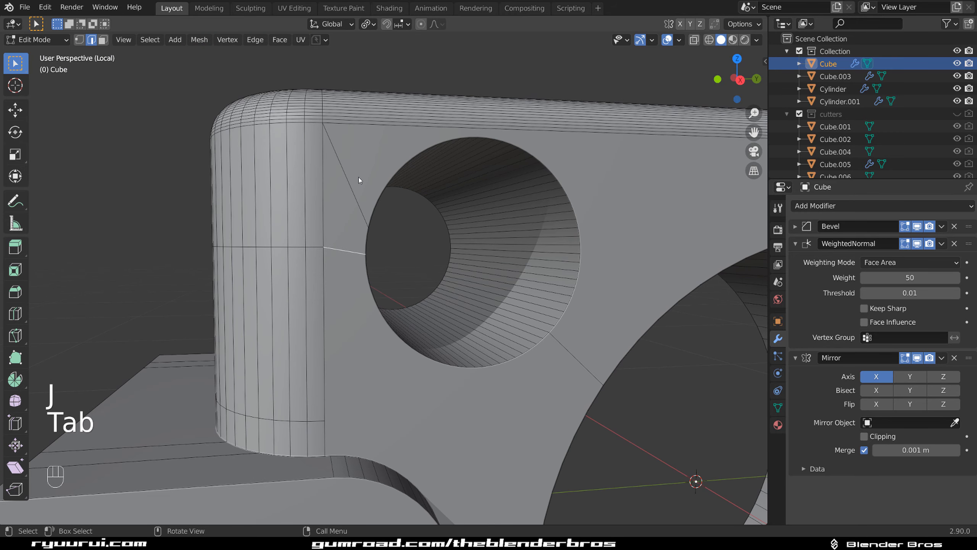
left_click(359, 177)
key("x")
left_click(359, 177)
Return to Object Mode and leave local view to bring back the whole camera
scroll(359, 177, "down", 5)
key("Tab")
middle_click_drag(382, 221, 458, 227)
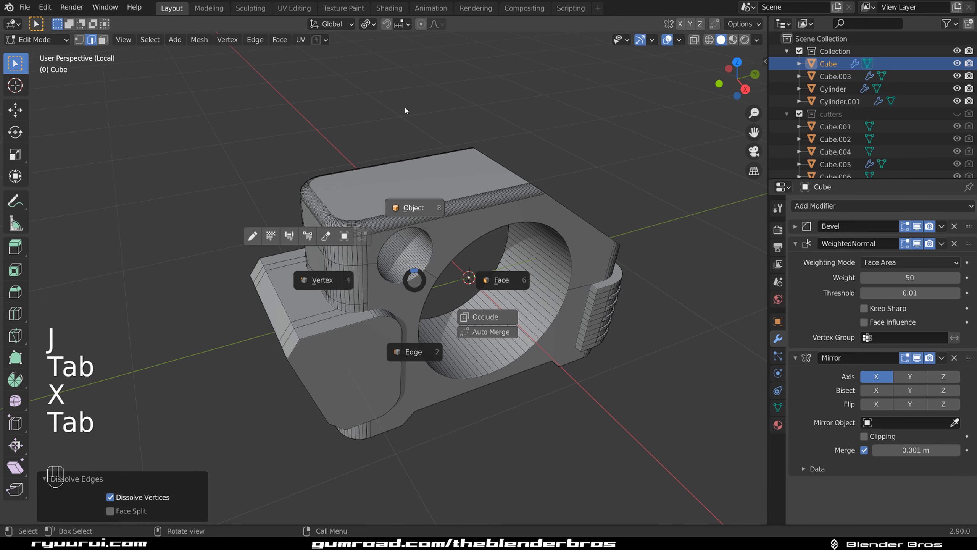
left_click(405, 107)
scroll(388, 255, "down", 1)
scroll(387, 256, "up", 2)
scroll(377, 268, "up", 1)
middle_click_drag(407, 322, 375, 261, "shift")
scroll(377, 267, "down", 4)
scroll(377, 234, "up", 2)
scroll(333, 258, "down", 1)
key("slash")
scroll(475, 264, "down", 4)
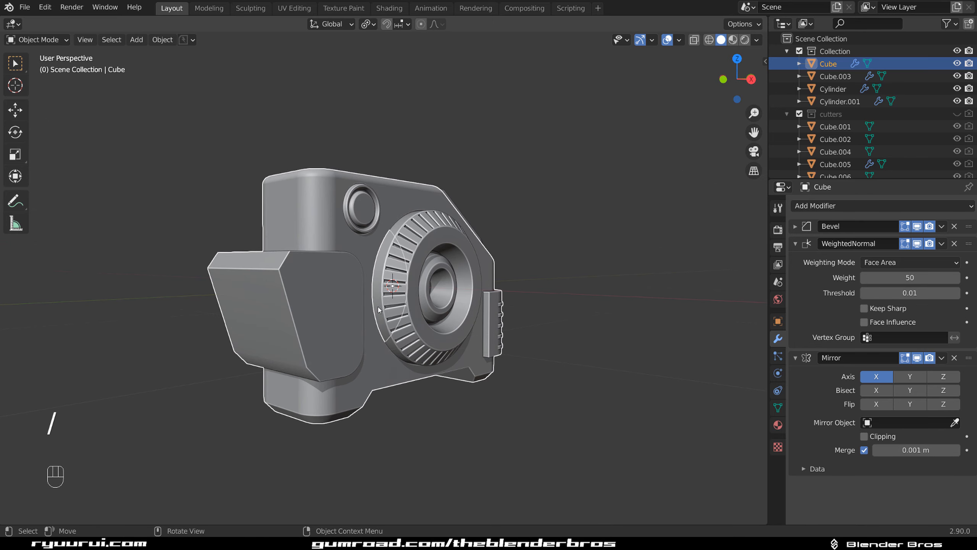
Examine the merged end block's shading and its joint with the camera body from several angles
mouse_move(476, 265)
middle_mouse_down()
mouse_move(431, 284)
mouse_move(477, 267)
middle_mouse_up()
left_click(590, 222)
scroll(400, 289, "up", 3)
middle_click_drag(238, 324, 430, 365)
scroll(360, 316, "up", 2)
scroll(362, 316, "down", 4)
left_click(408, 322)
key("Tab")
scroll(430, 366, "down", 1)
key("Tab")
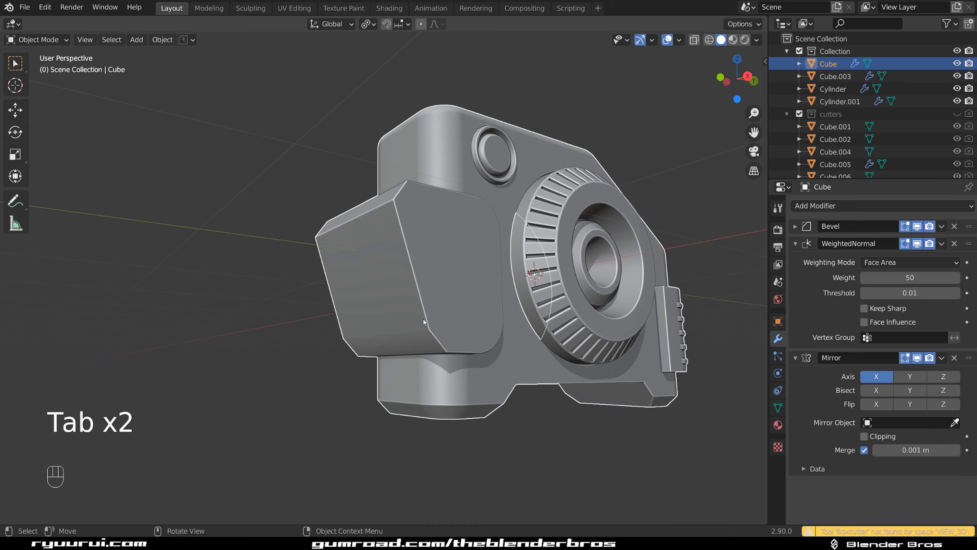
scroll(394, 380, "up", 2)
scroll(394, 381, "down", 3)
middle_click_drag(432, 322, 442, 277)
scroll(442, 241, "up", 2)
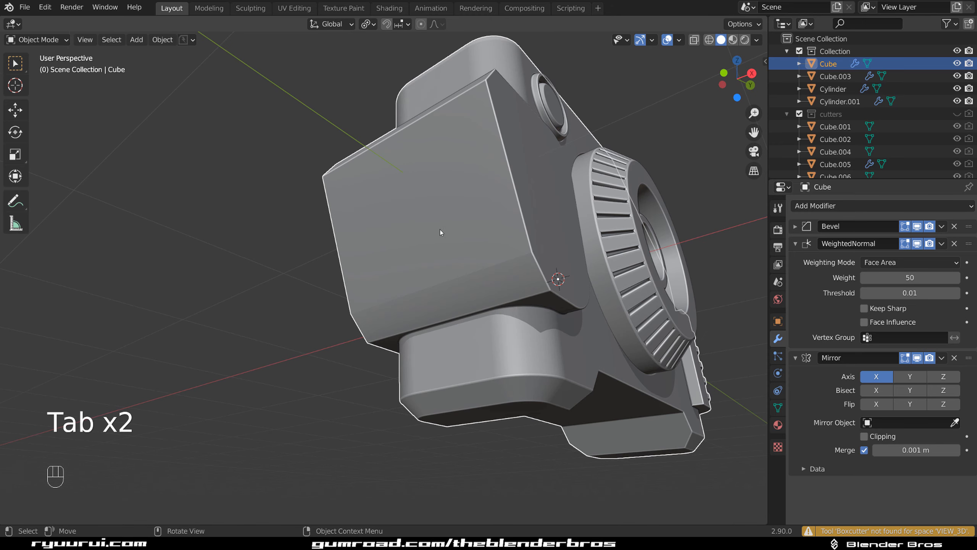
Try marking the edge between the end block's outer face and its lower chamfer as sharp, and check the shading
key("Tab")
middle_click_drag(440, 232, 473, 274)
left_click(479, 295)
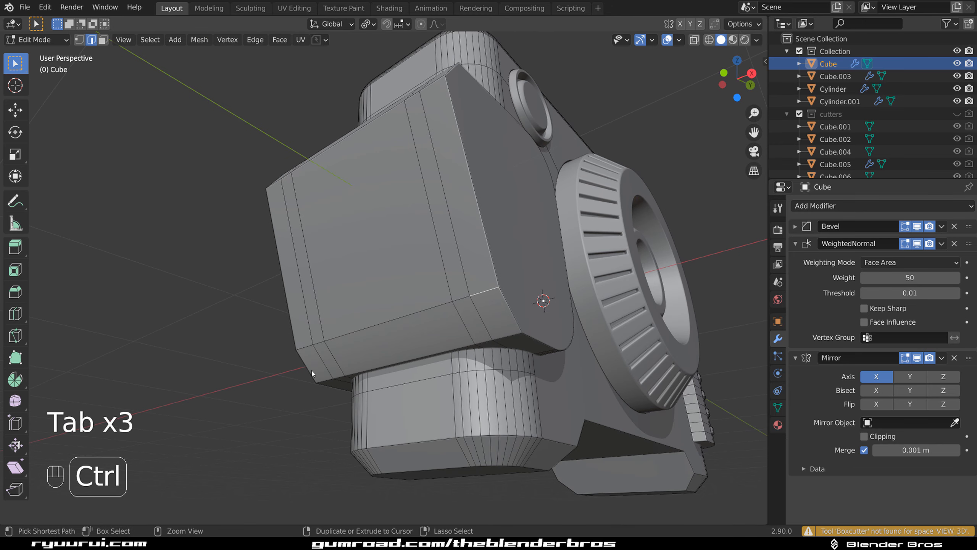
left_click(306, 350, "ctrl")
middle_click_drag(304, 349, 456, 294)
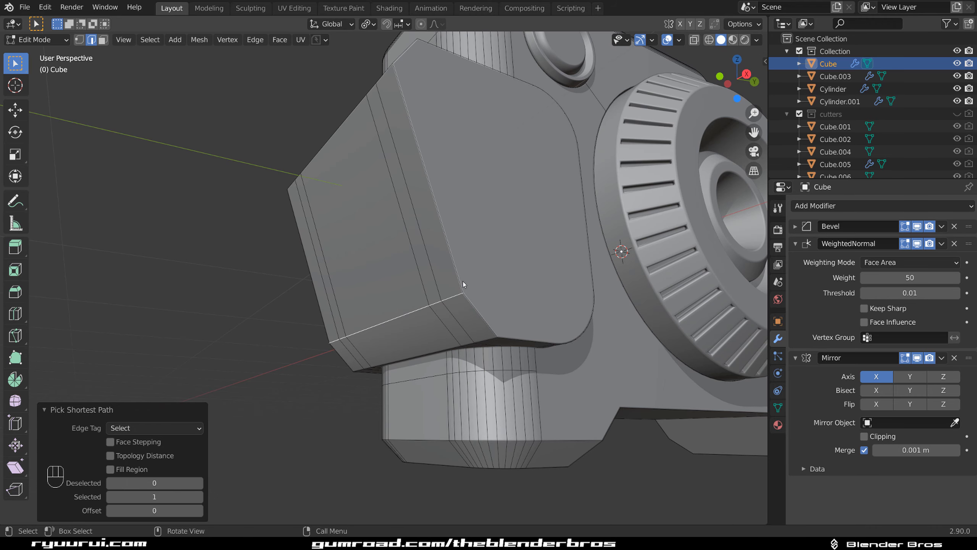
right_click(455, 279)
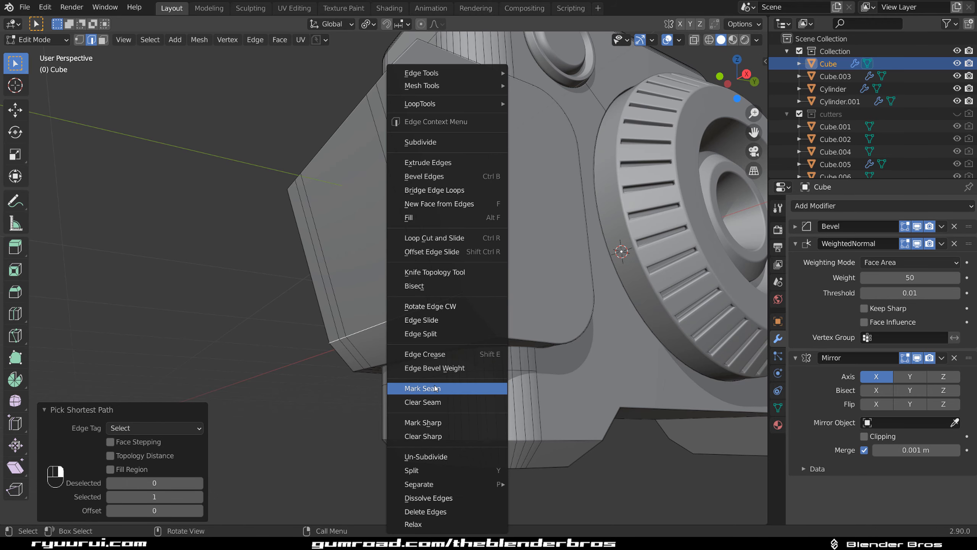
left_click(432, 425)
key("Tab")
middle_click_drag(385, 210, 417, 258)
scroll(406, 266, "up", 3)
Undo the sharp marking on the end block's lower chamfer edge
key("ctrl+z")
key("ctrl+z")
key("ctrl+z")
key("ctrl+z")
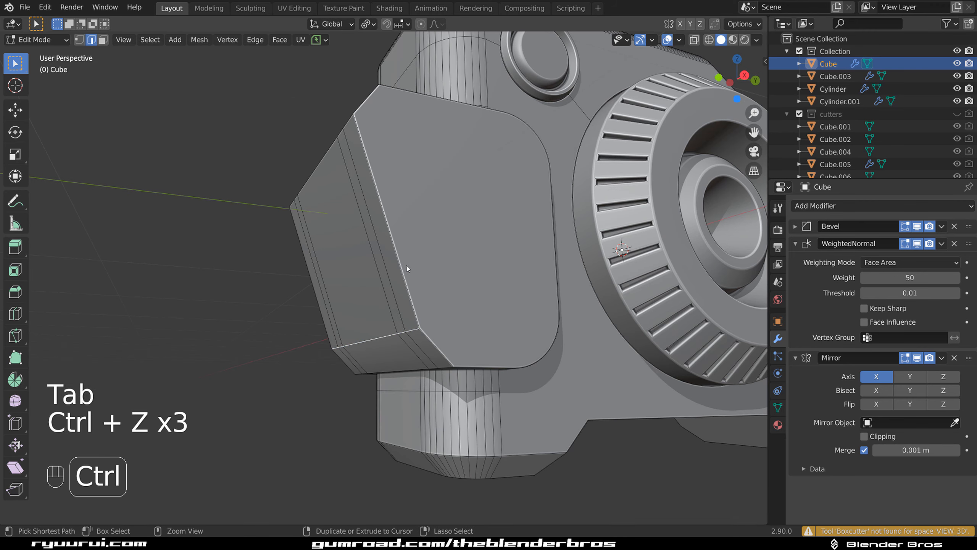
Shift the edge between the end block's outer face and its lower chamfer slightly along the global Y axis
left_click(332, 349, "ctrl")
key("ctrl+b")
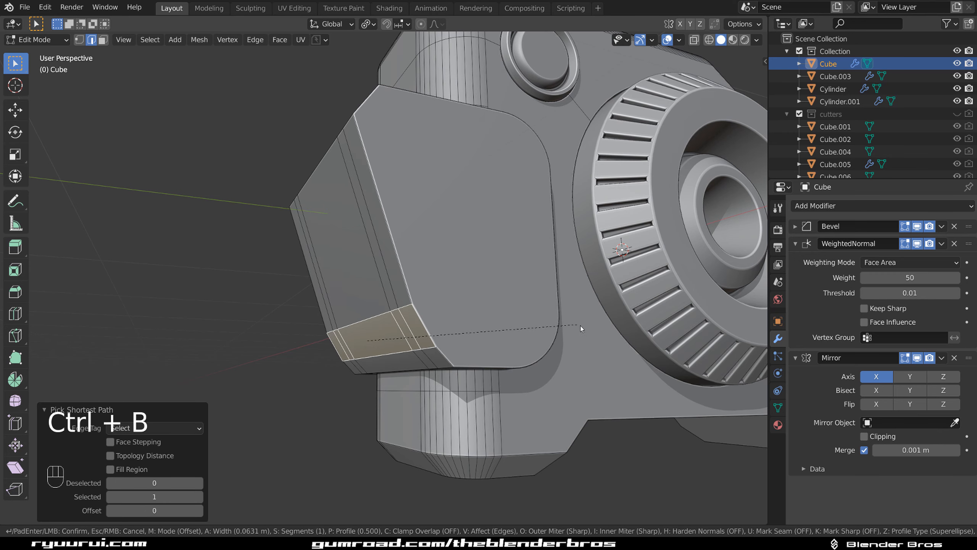
right_click(580, 324)
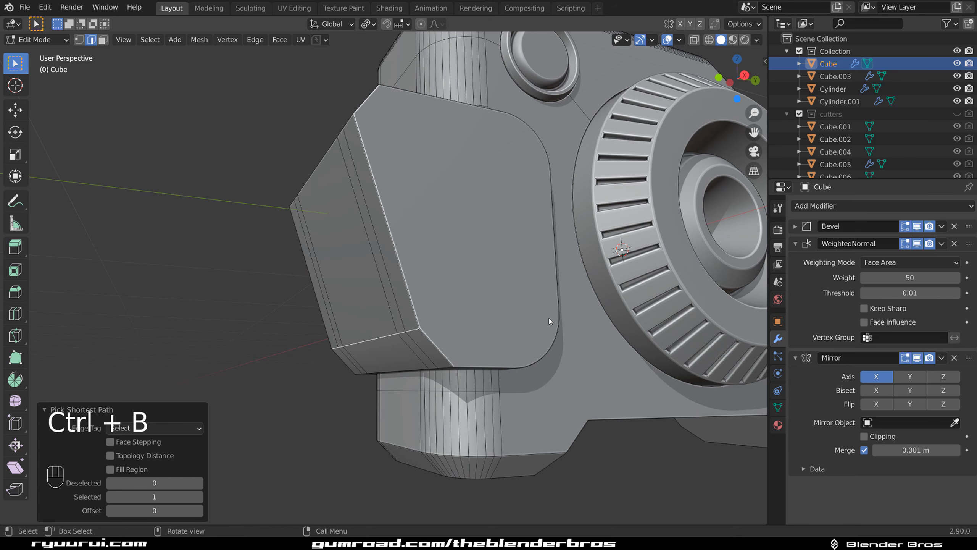
key("g")
key("y")
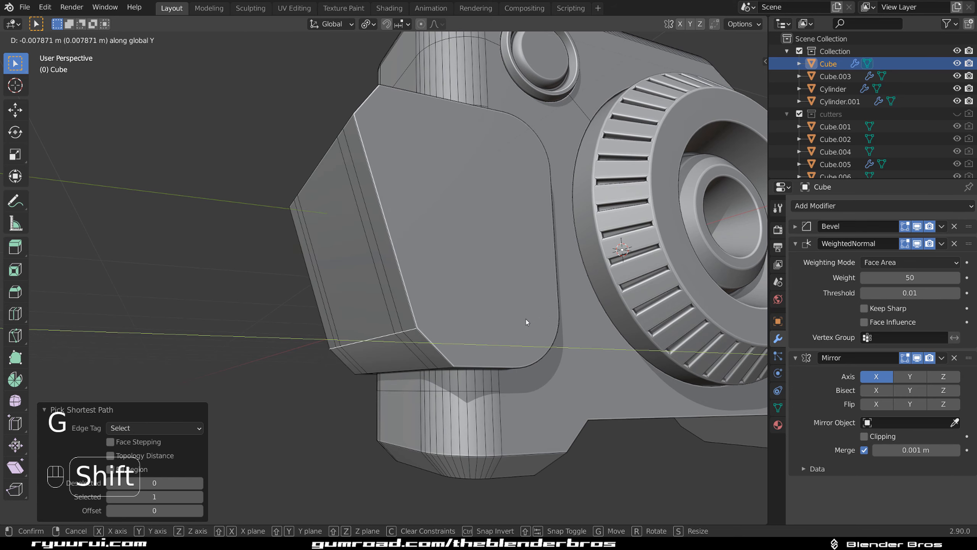
left_click(515, 320, "shift")
key("Tab")
scroll(475, 254, "down", 3)
middle_click_drag(476, 254, 380, 250)
scroll(377, 268, "up", 2)
Chamfer the perimeter of the end block's side face with a bevel
key("Tab")
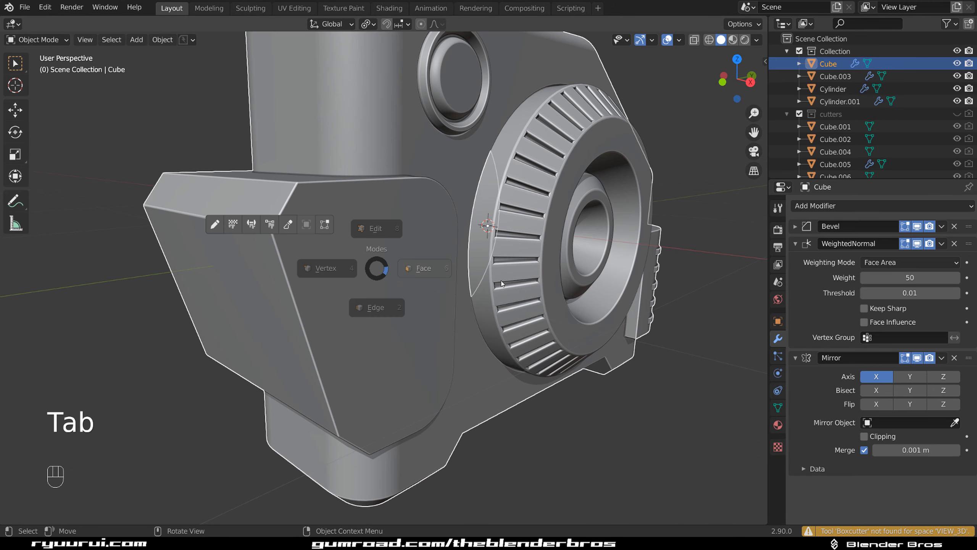
left_click(501, 283)
middle_click_drag(344, 285, 527, 277)
key("ctrl+b")
left_click(497, 324, "shift")
key("Tab")
scroll(475, 327, "down", 3)
scroll(402, 250, "up", 2)
Select the end block's large side face and inset it by about 0.0162 m
key("Tab")
left_click(411, 271)
left_click(281, 266, "shift")
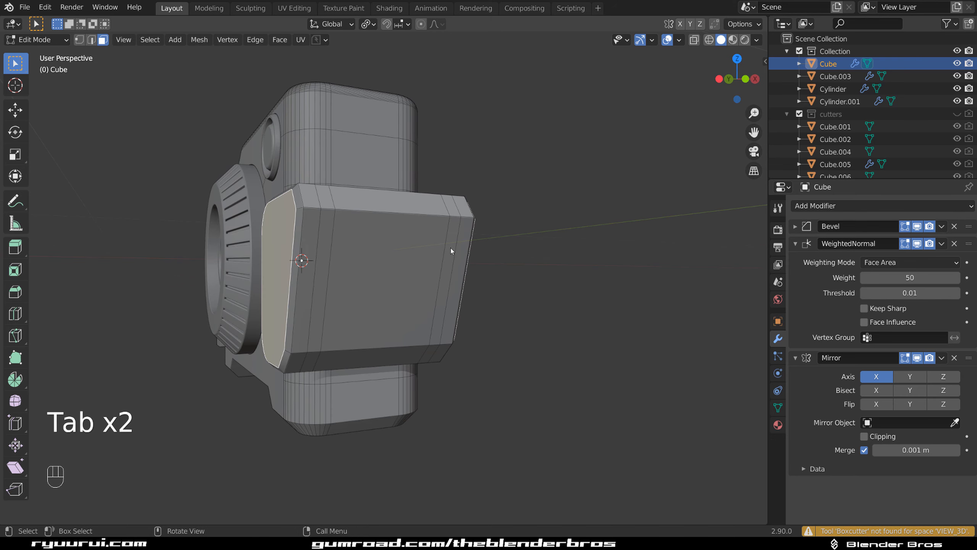
middle_click_drag(450, 250, 499, 249)
key("i")
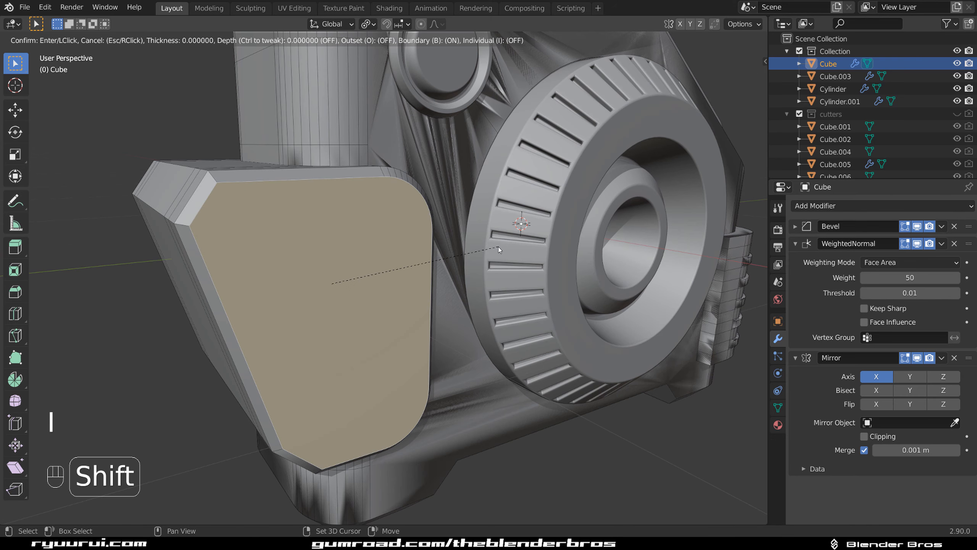
left_click(468, 263)
middle_click_drag(467, 264, 496, 271)
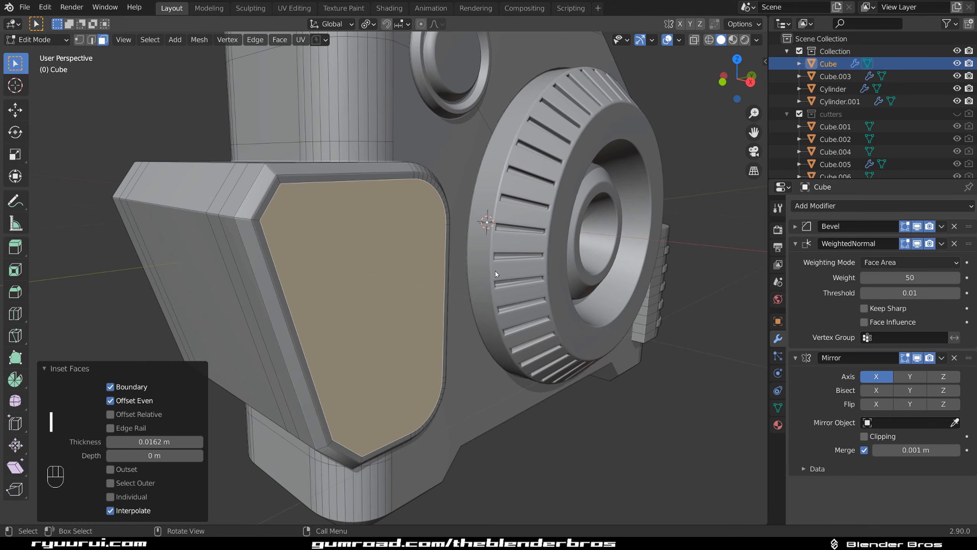
Extrude the inset face about 0.015 m inward and scale it to 0.992
key("e")
right_click(455, 272)
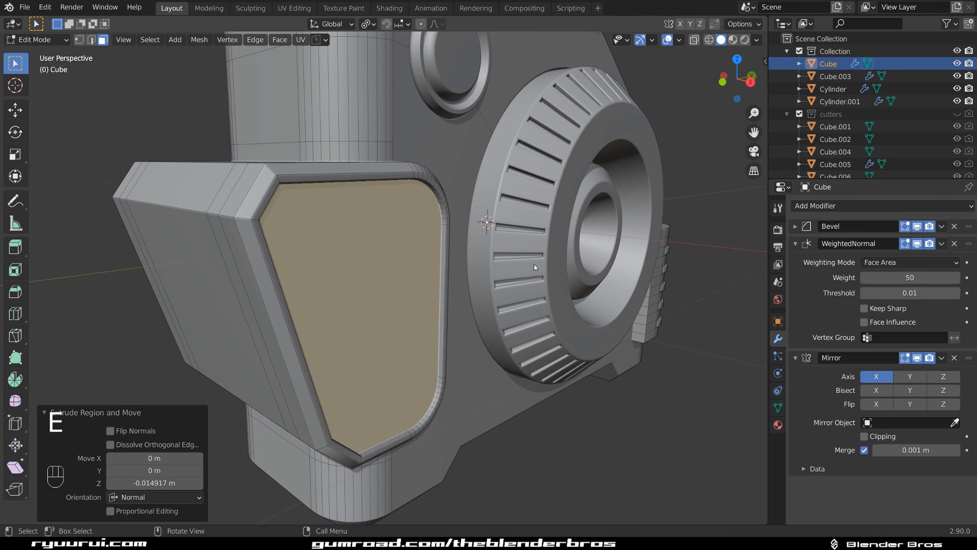
key("s")
left_click(519, 266)
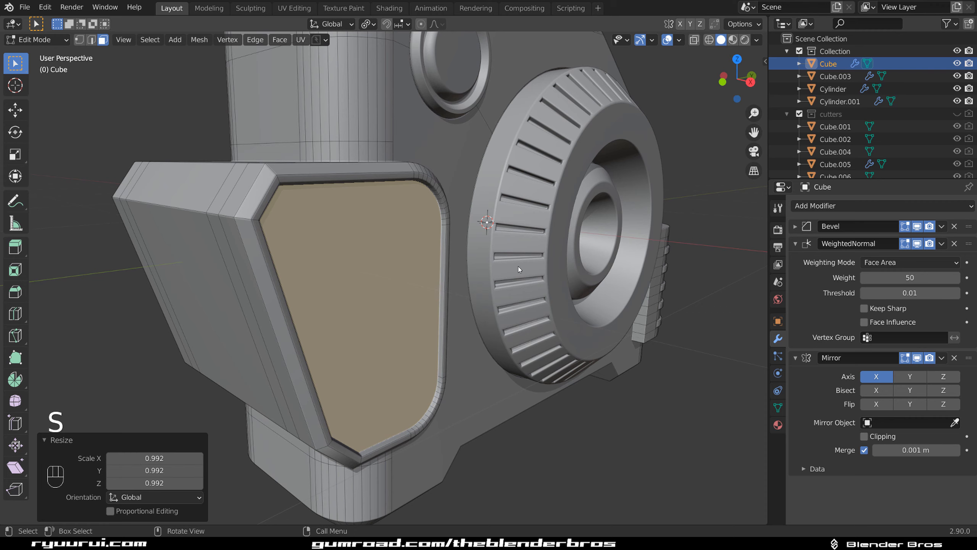
Extrude the shrunken face back outward to form a raised panel with a thin groove around it
key("e")
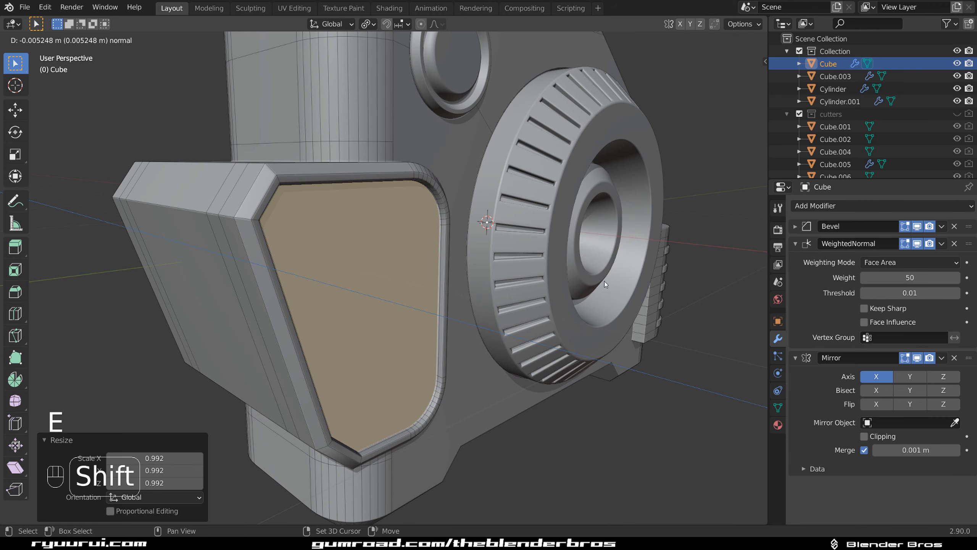
left_click(665, 270)
scroll(682, 269, "down", 2)
key("Tab")
middle_click_drag(685, 271, 428, 204)
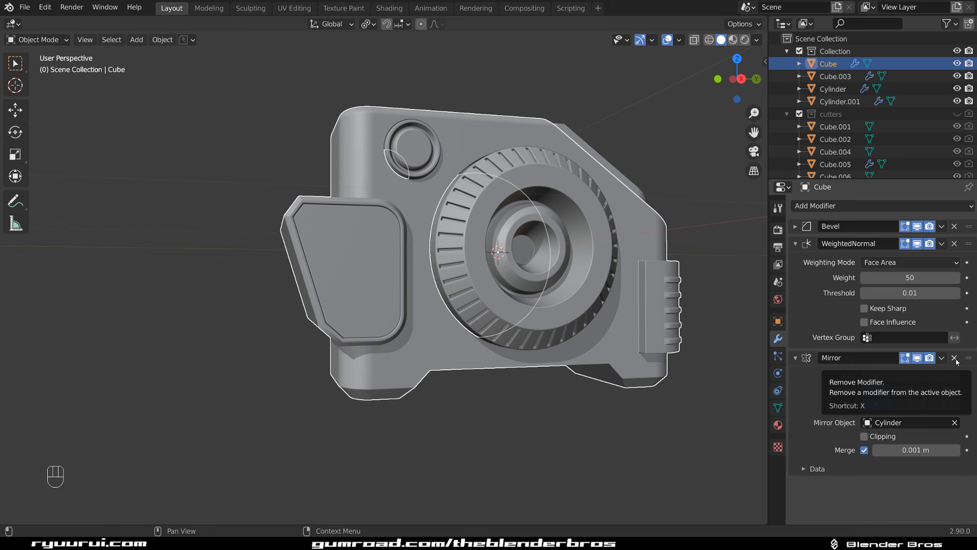
Remove the Mirror modifier from the camera body
left_click(956, 358)
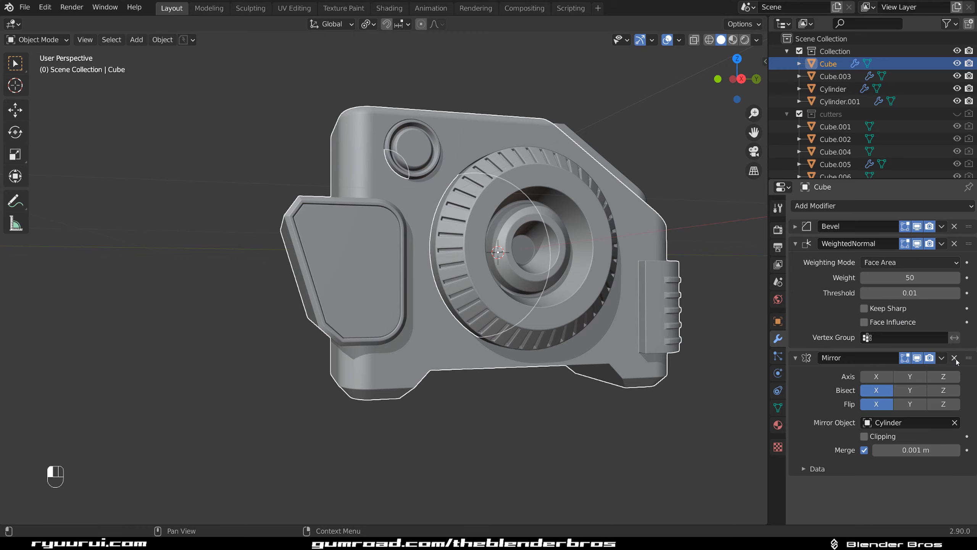
middle_click_drag(385, 200, 413, 312)
key("grave")
left_click(450, 296)
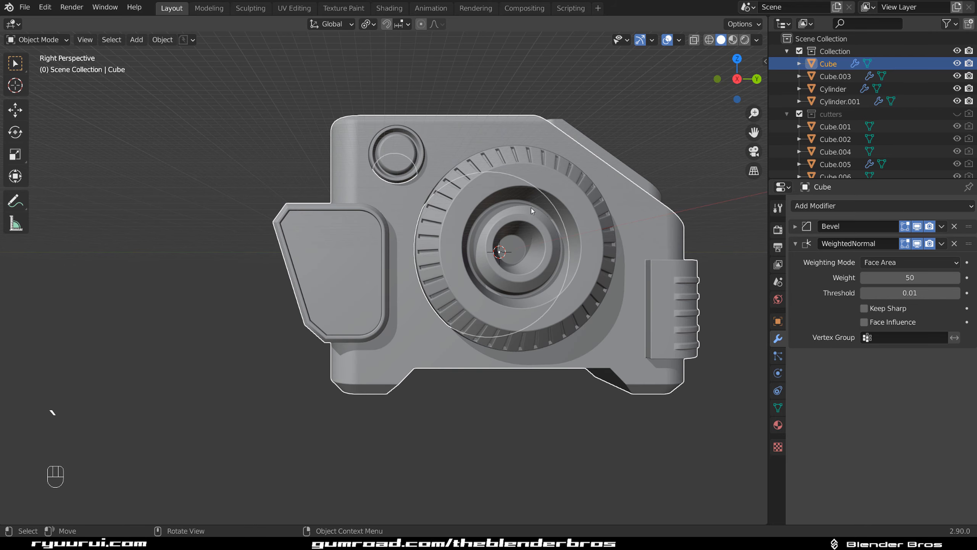
Add a cube, scale it down and place it over the end block's side panel as seen from the right
key("KP_5")
scroll(344, 315, "down", 2)
key("shift+a")
mouse_move(227, 259)
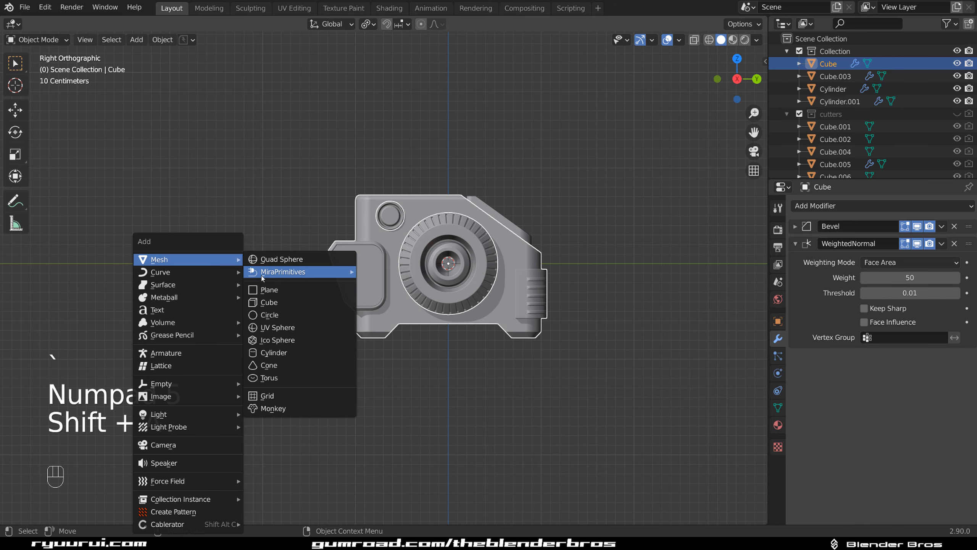
left_click(277, 303)
scroll(528, 234, "up", 2)
key("s")
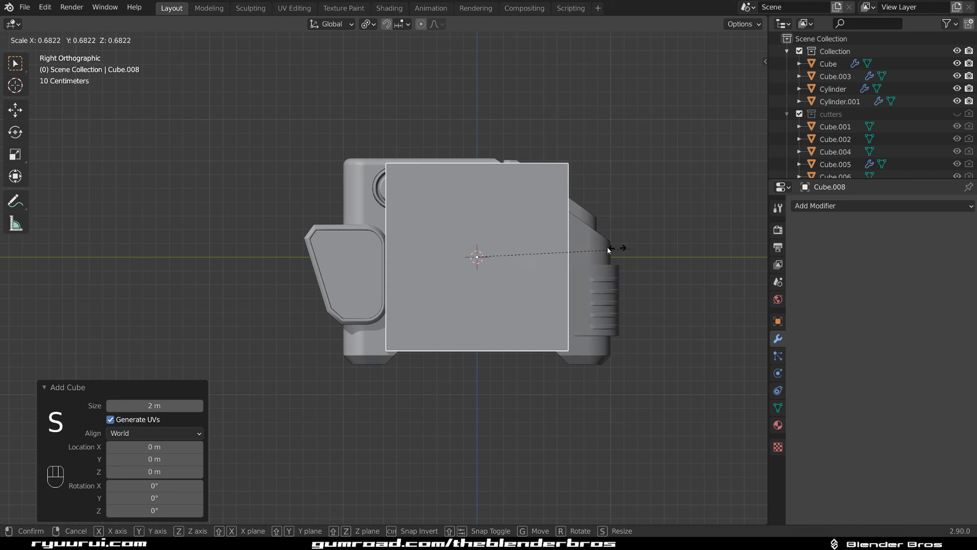
left_click(526, 238)
key("g")
left_click(396, 263)
Move the cube about 0.585 m along X so that it sits beside the end block's panel
middle_click_drag(466, 267, 577, 350)
key("g")
middle_click(500, 299)
left_click(570, 298)
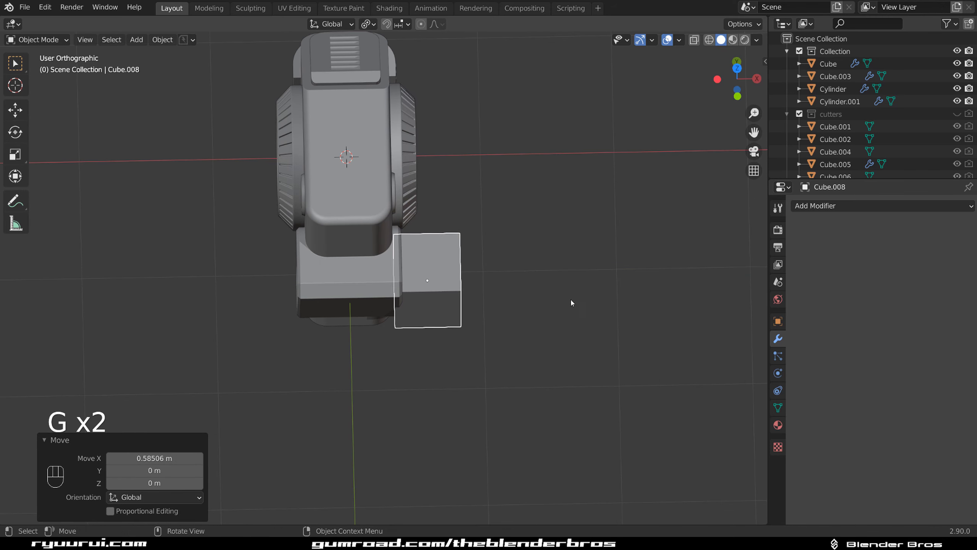
Narrow the cube along Y and scale it by about 0.281 into a small upright cutter
scroll(640, 146, "up", 2)
key("grave")
key("grave")
key("grave")
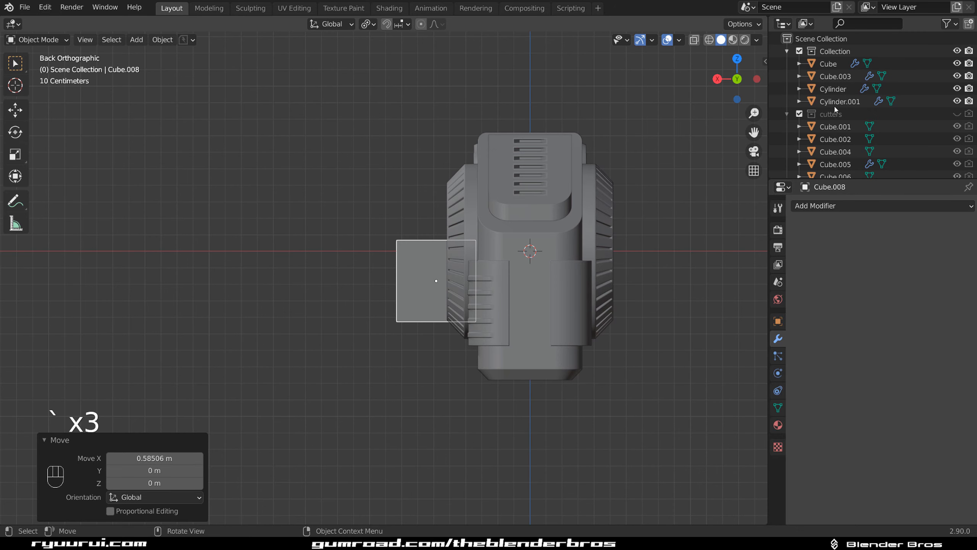
scroll(407, 194, "up", 3)
key("s")
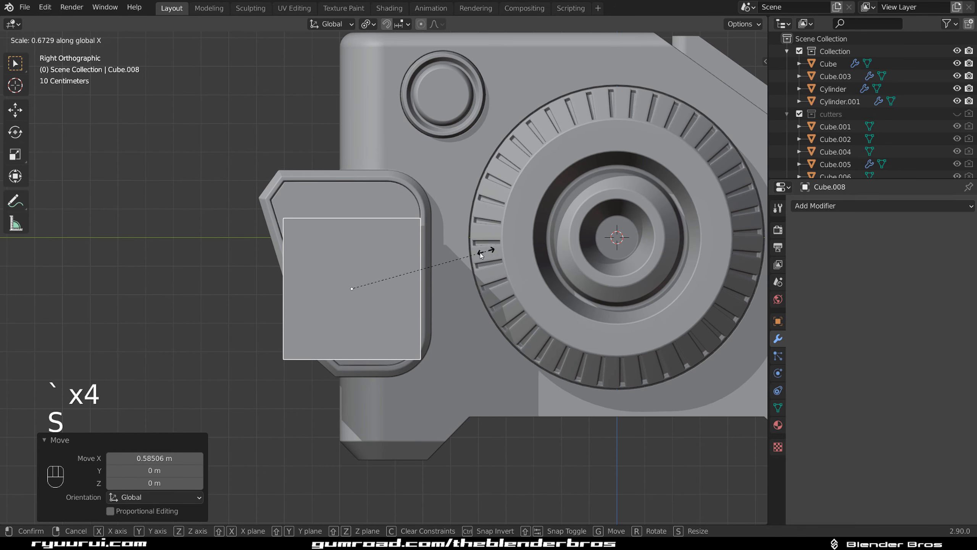
right_click(589, 255)
key("s")
key("y")
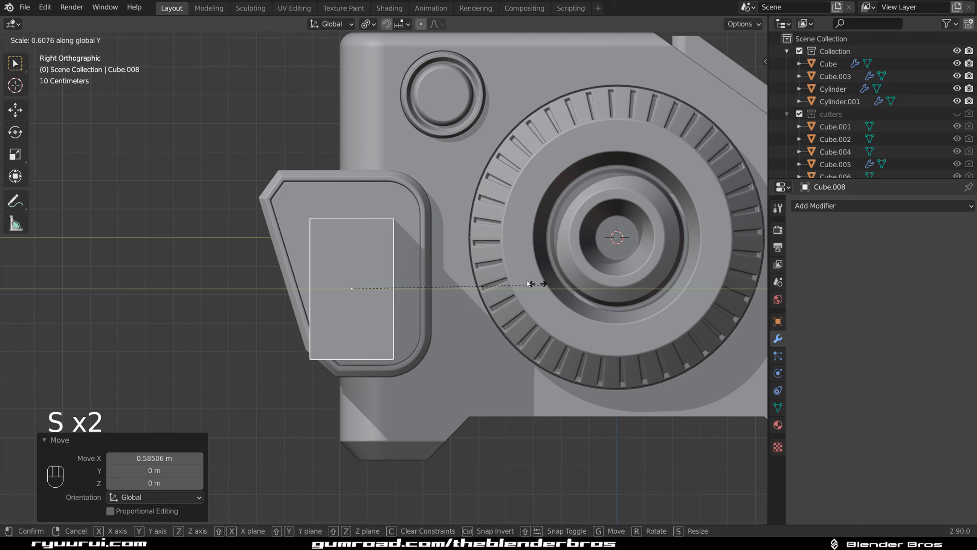
left_click(451, 279)
key("s")
left_click(426, 292)
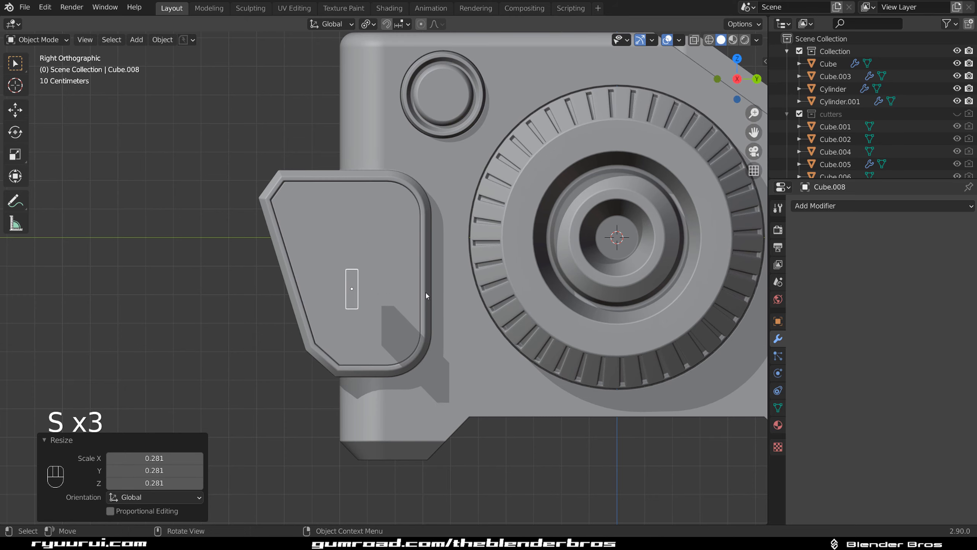
Move the cutter about 0.162 m along Y and 0.073 m along Z towards the panel's inner edge, and apply its scale
key("g")
left_click(462, 290, "ctrl")
key("ctrl+a")
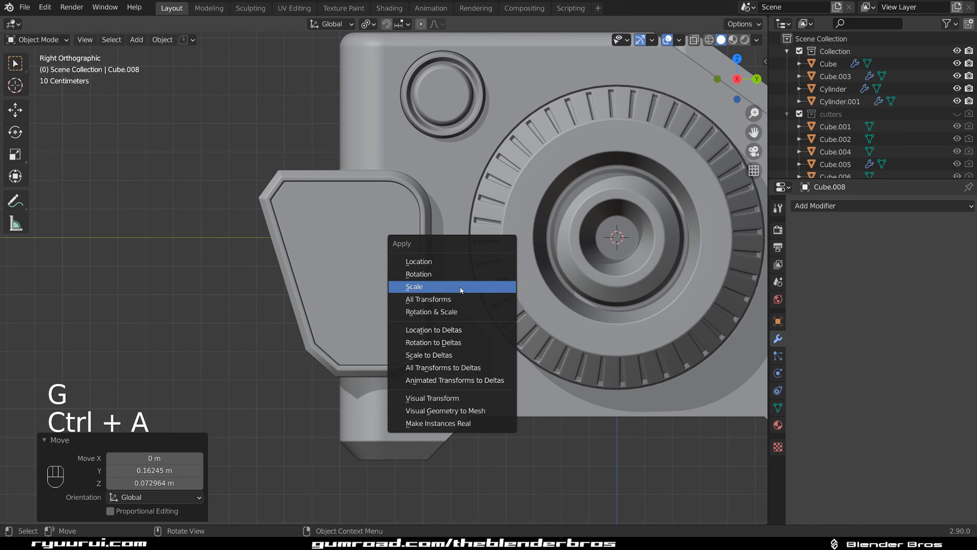
left_click(461, 283)
Move the cutter about 0.17 m inward along X so that it partly sinks into the panel
middle_click_drag(459, 268, 521, 266)
scroll(521, 266, "up", 3)
key("g")
middle_click(524, 268)
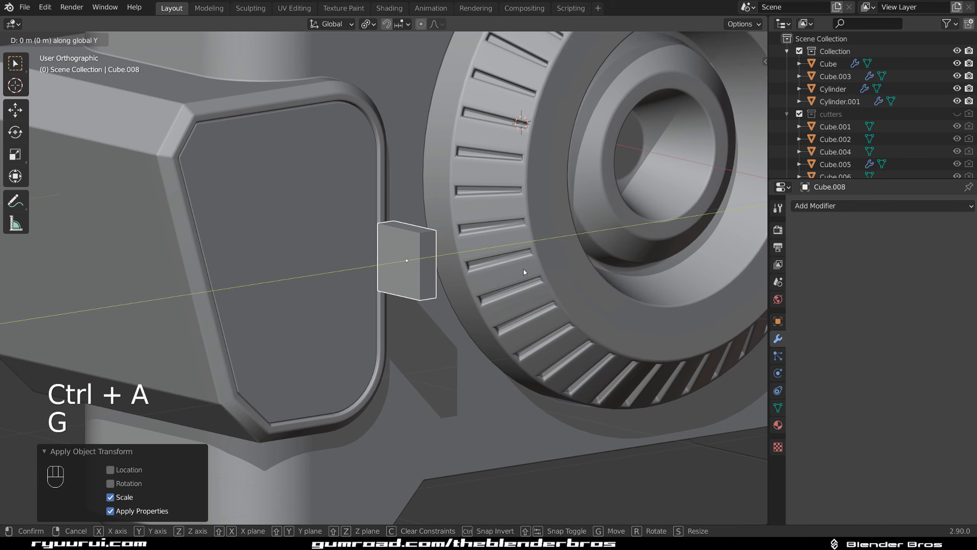
left_click(470, 263)
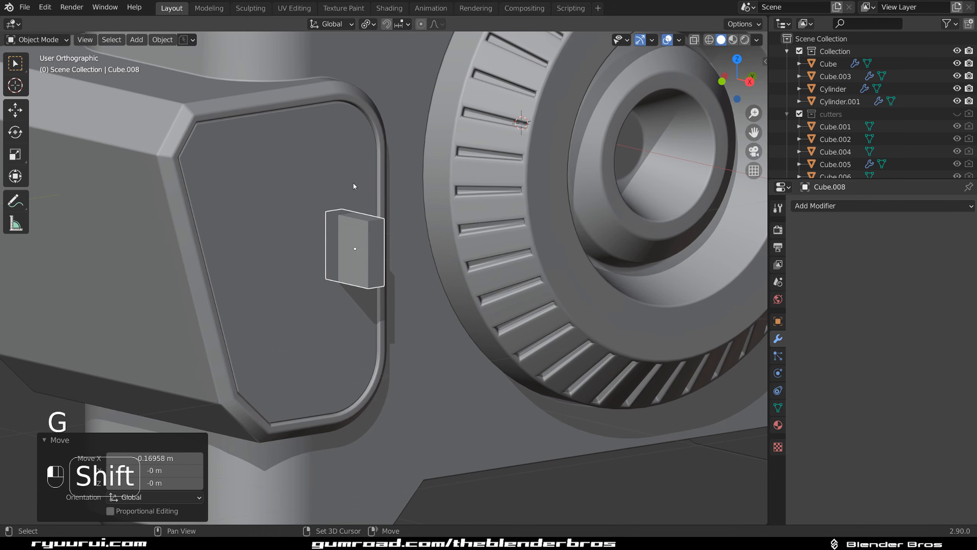
Subtract the cutter from the camera body with a Difference boolean and place that modifier above Bevel in the stack
left_click(356, 179, "shift")
key("ctrl+KP_Subtract")
key("ctrl+z")
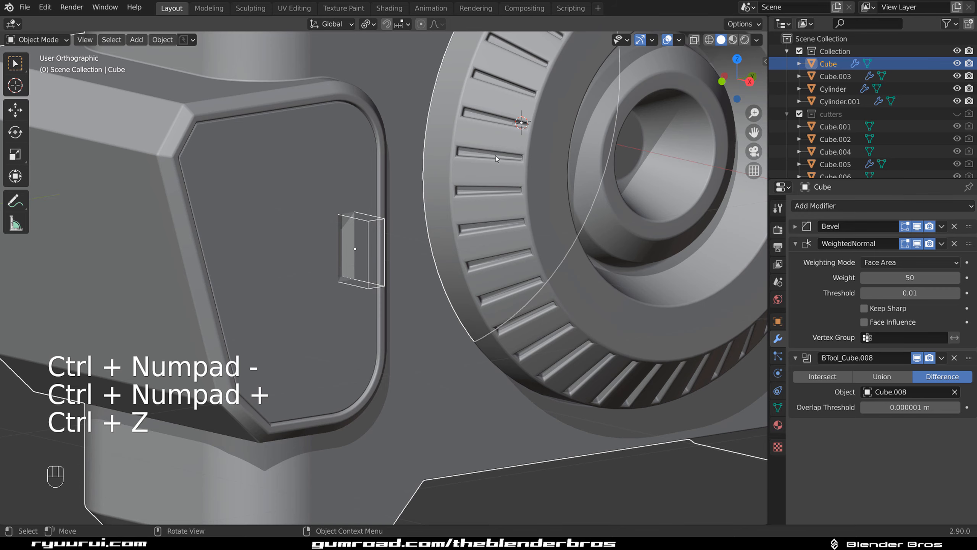
middle_click_drag(496, 156, 387, 162)
scroll(346, 173, "up", 4)
key("KP_5")
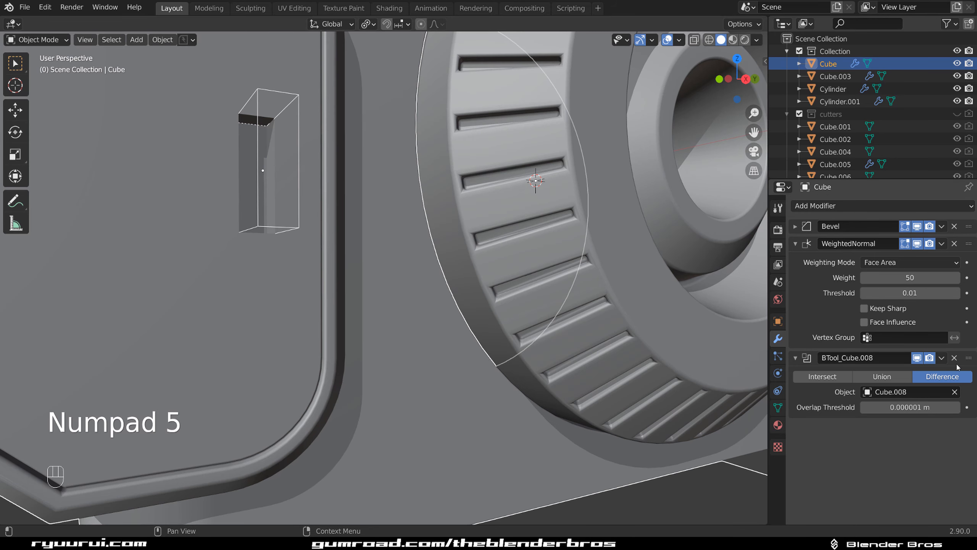
mouse_move(968, 357)
left_mouse_down()
mouse_move(923, 239)
mouse_move(908, 230)
left_mouse_up()
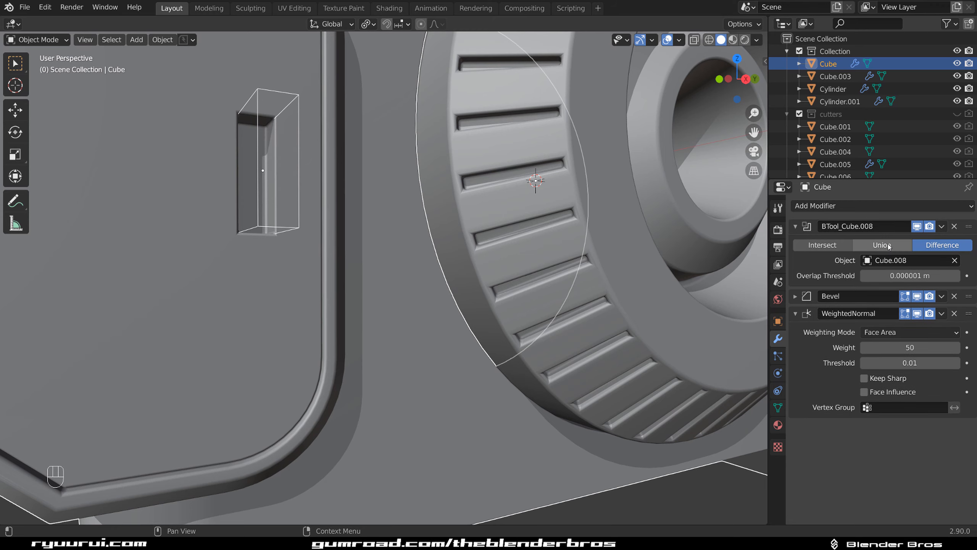
Round the cutter's four depth-wise edges with a 9-segment bevel about 0.0105 m wide
middle_click_drag(442, 184, 451, 181)
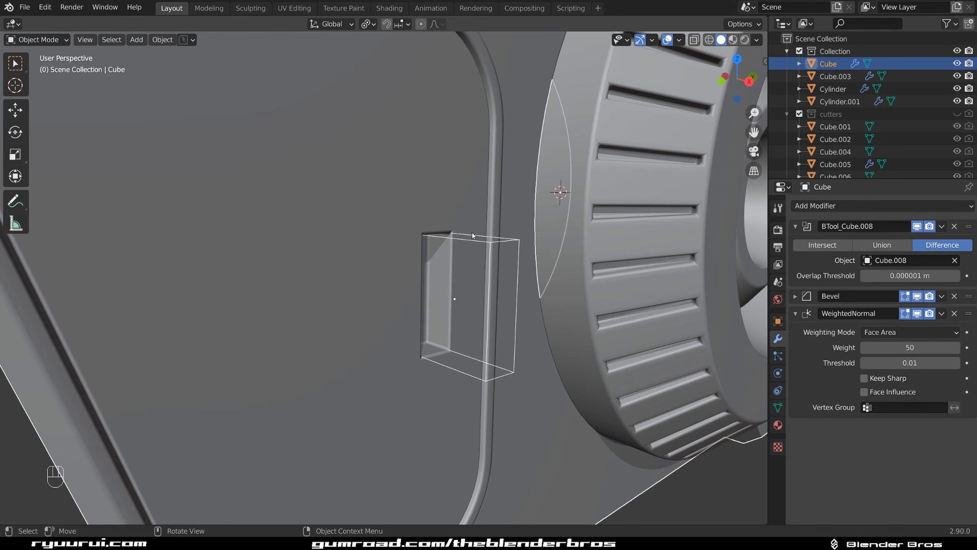
left_click(484, 247)
left_click(485, 241)
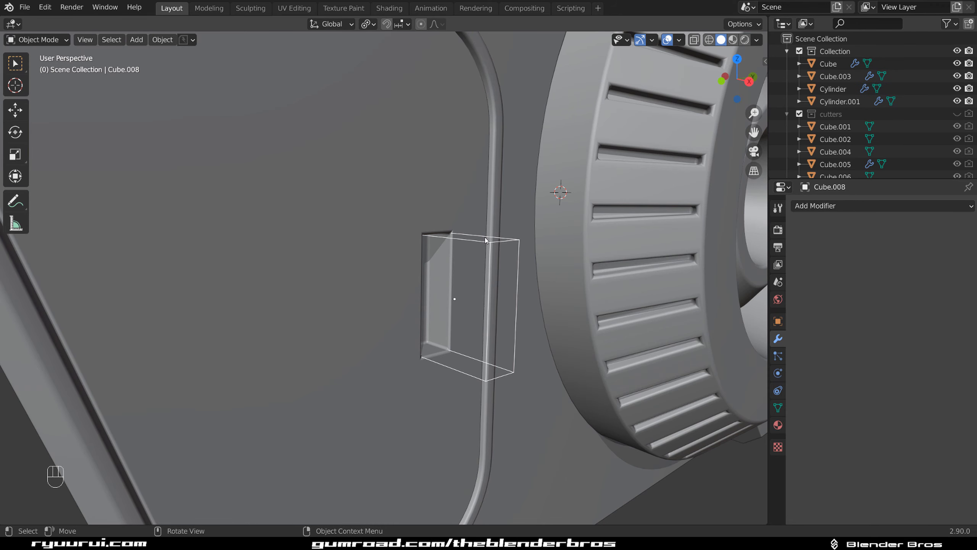
key("Tab")
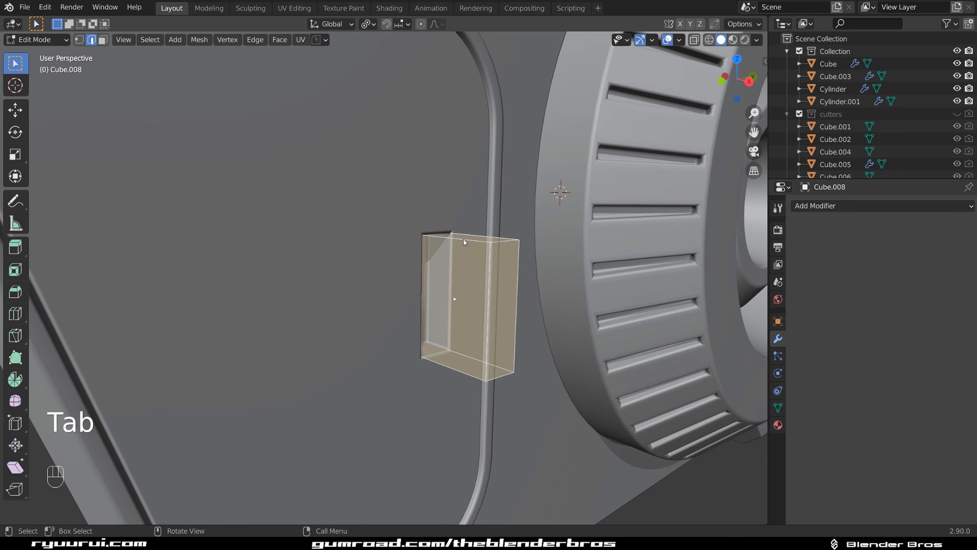
left_click(463, 240, "ctrl+alt")
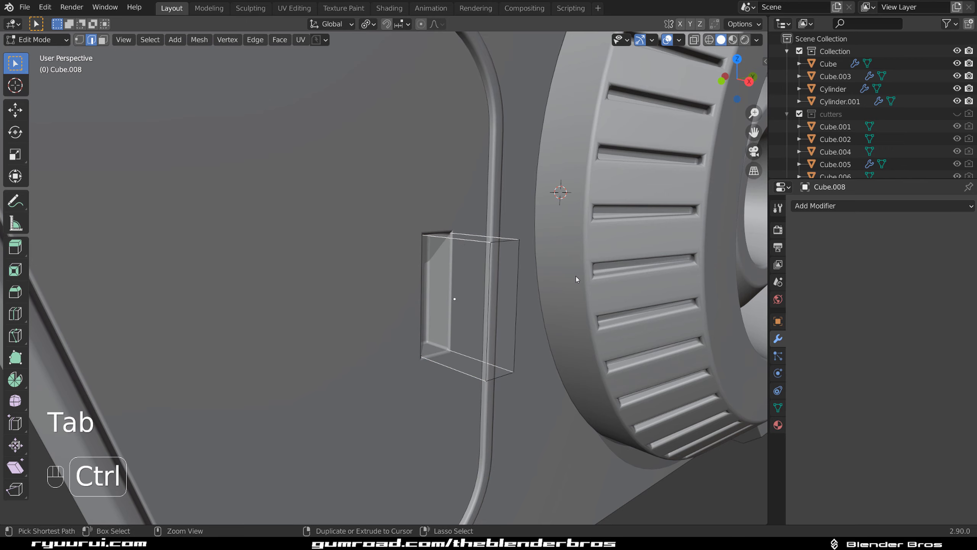
key("ctrl+b")
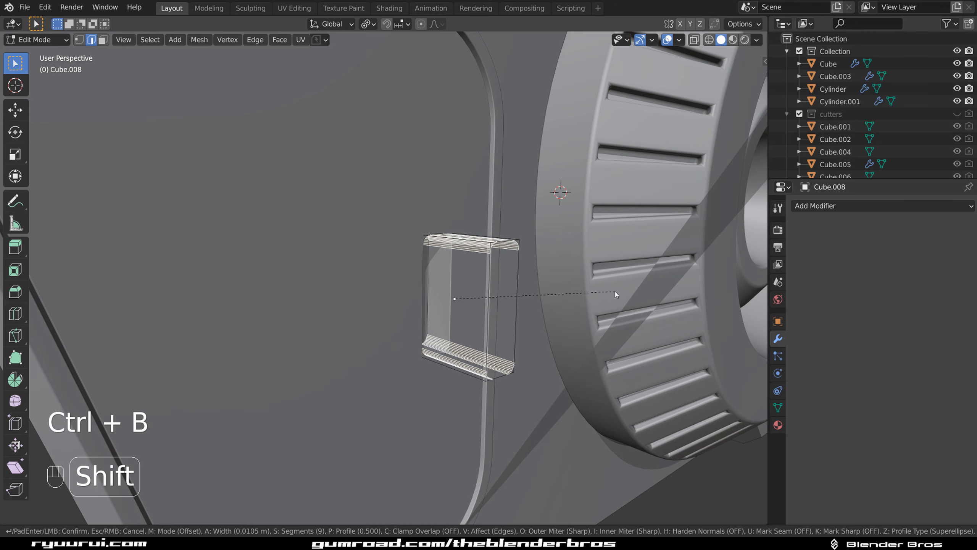
left_click(613, 291)
key("Tab")
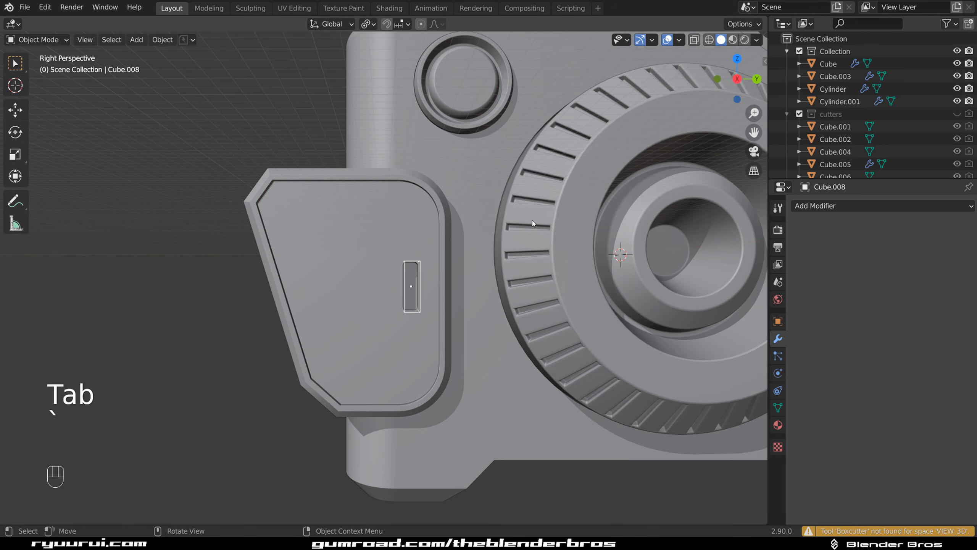
Knife a straight horizontal cut across the end block's panel face, passing through the middle of the recess
key("KP_5")
scroll(506, 281, "up", 3)
left_click(402, 229)
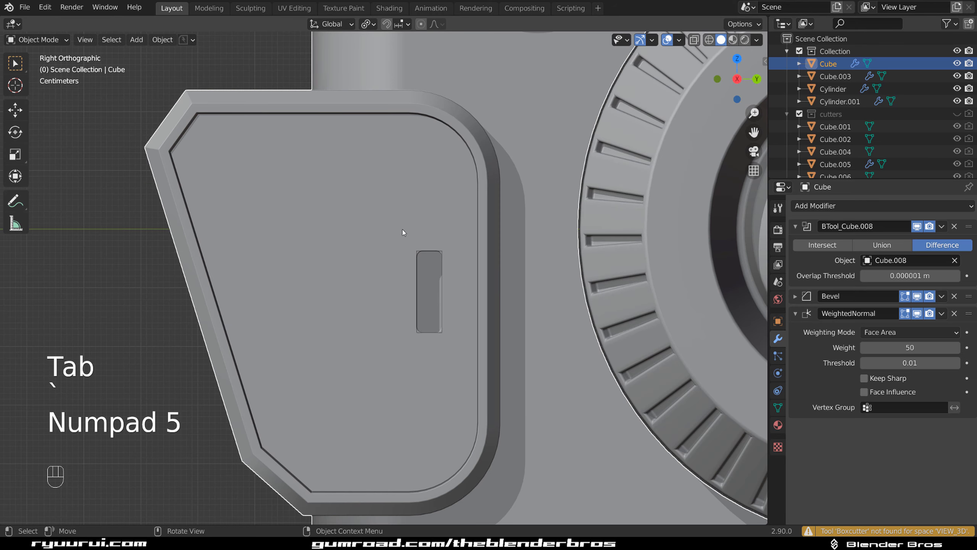
key("Tab")
key("k")
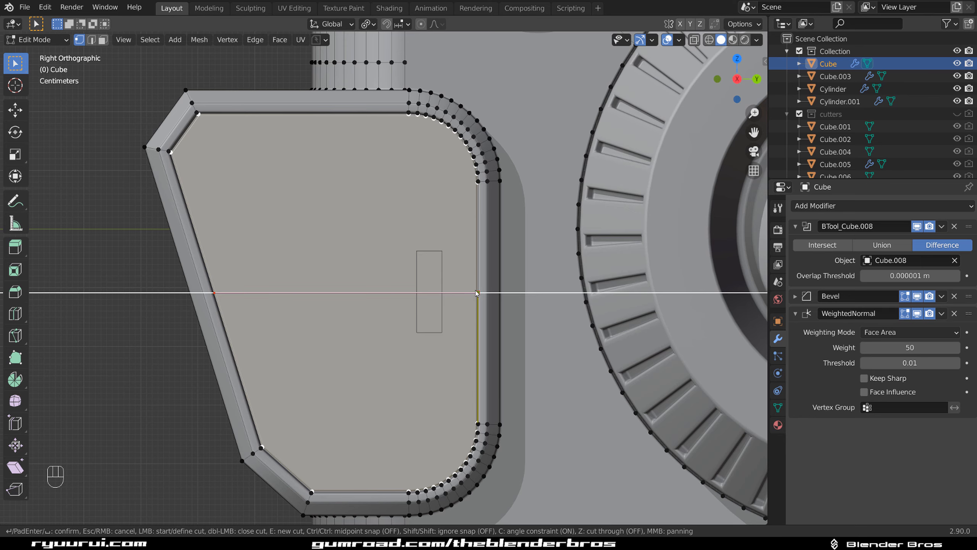
key("Return")
middle_click_drag(428, 282, 445, 290)
key("Tab")
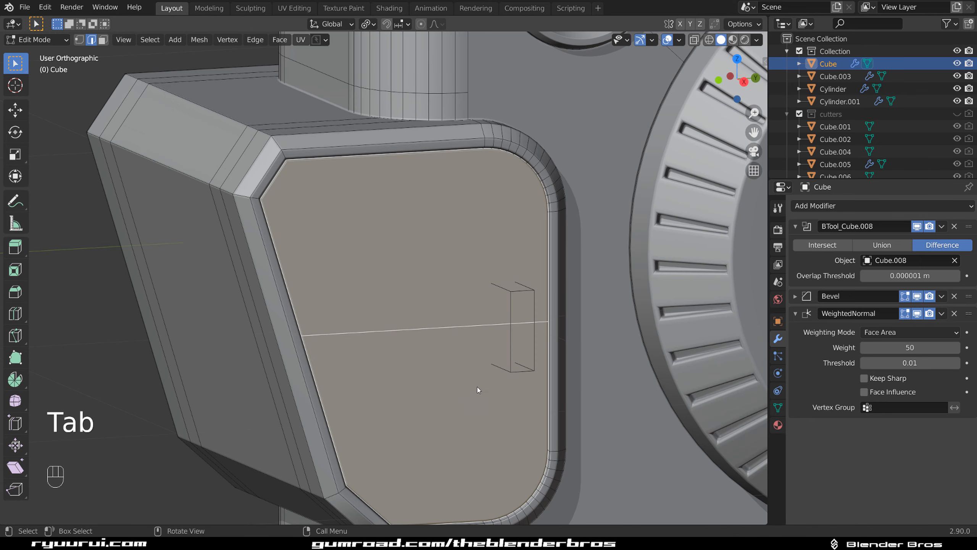
Apply the recess's Difference boolean modifier on the camera body
middle_click_drag(504, 301, 466, 286, "shift")
key("Tab")
scroll(465, 262, "up", 1)
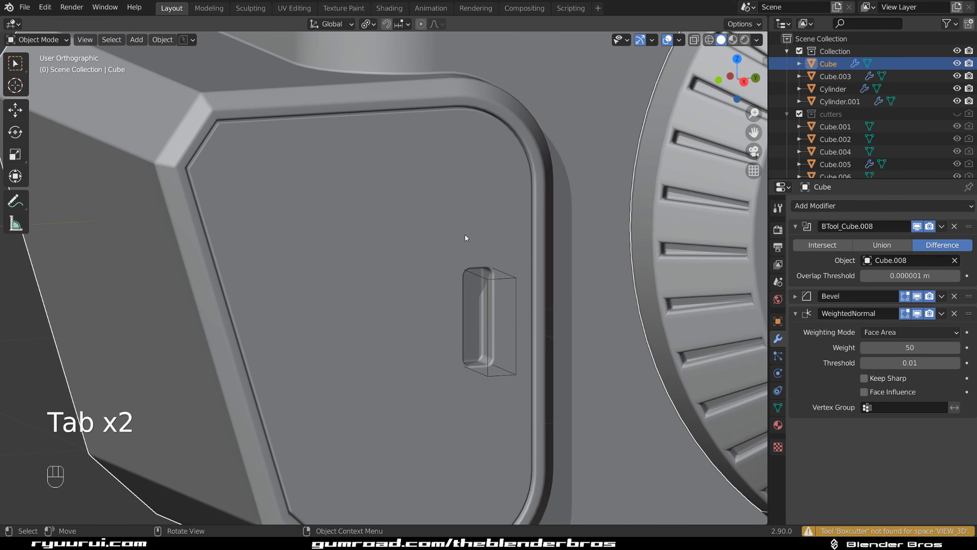
left_click(940, 228)
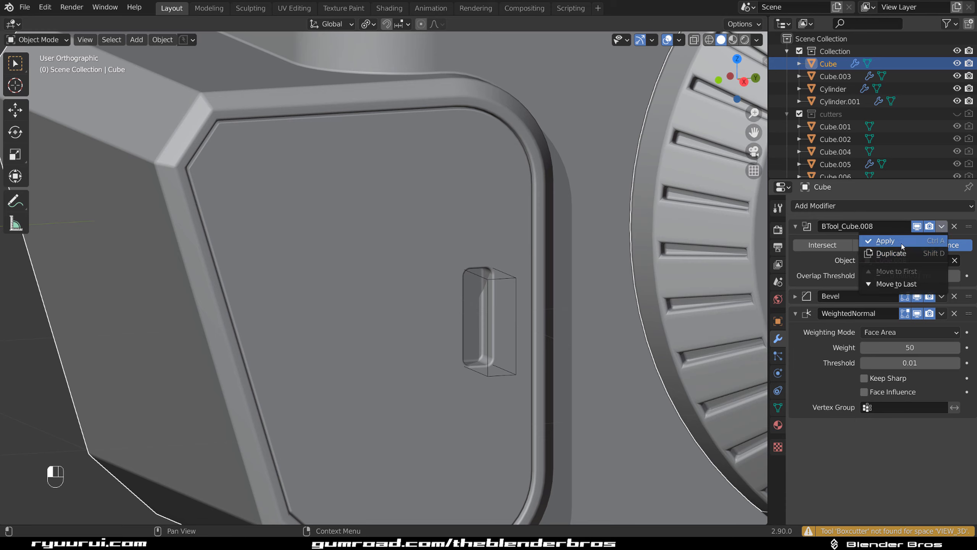
left_click(885, 239)
key("Tab")
key("Tab")
key("Tab")
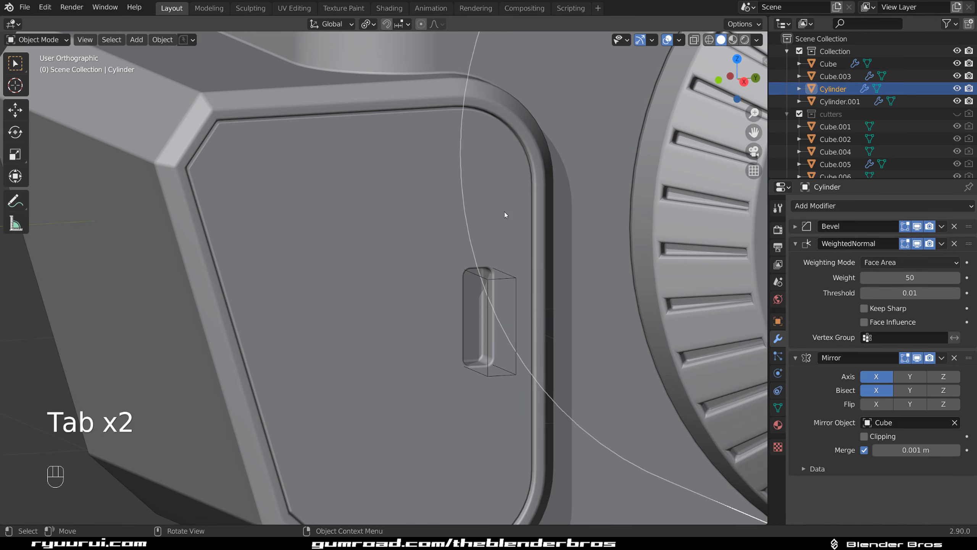
Select the floor face of the small rounded recess in the camera body's mesh and try to inset it
scroll(480, 241, "down", 3)
key("KP_5")
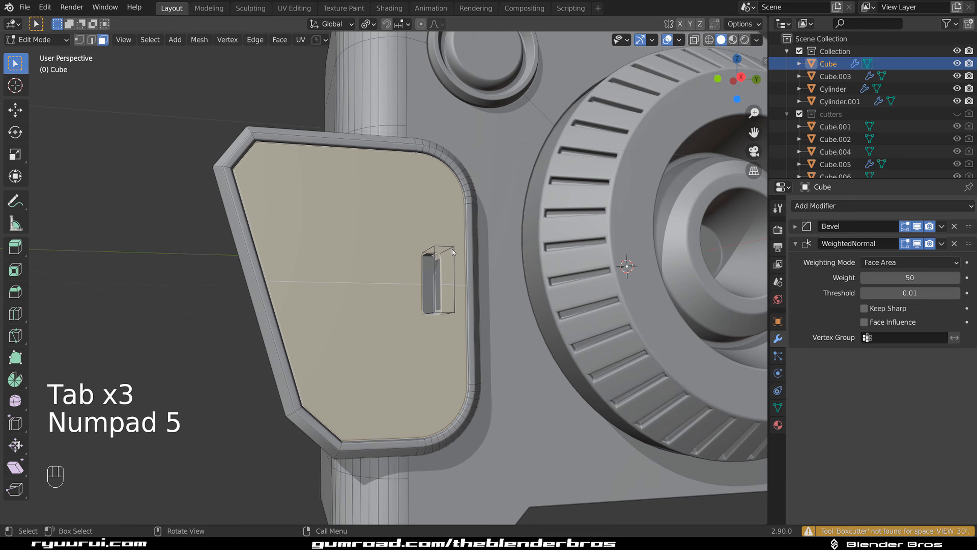
scroll(452, 249, "up", 3)
middle_click_drag(473, 247, 499, 267)
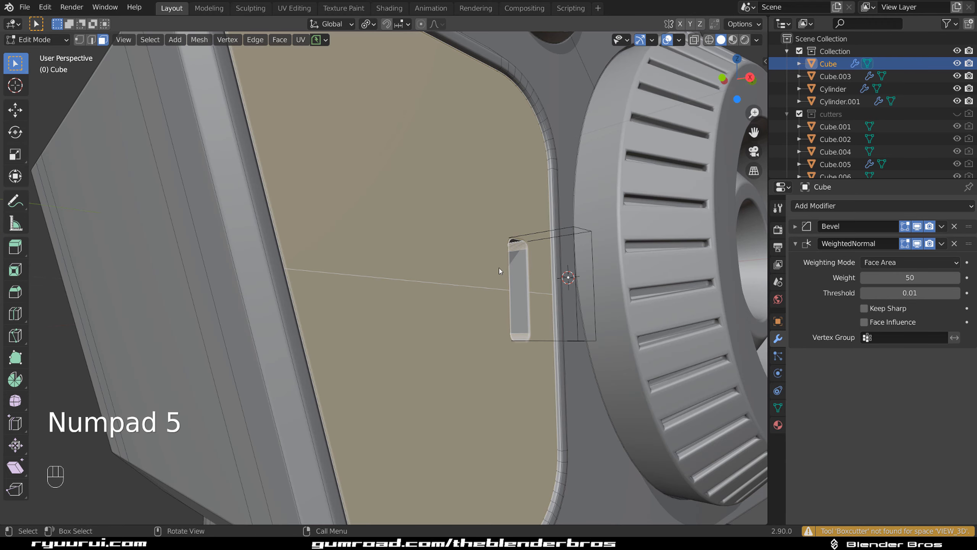
middle_click_drag(550, 244, 462, 182)
middle_click_drag(484, 223, 469, 173)
key("Tab")
scroll(398, 165, "up", 4)
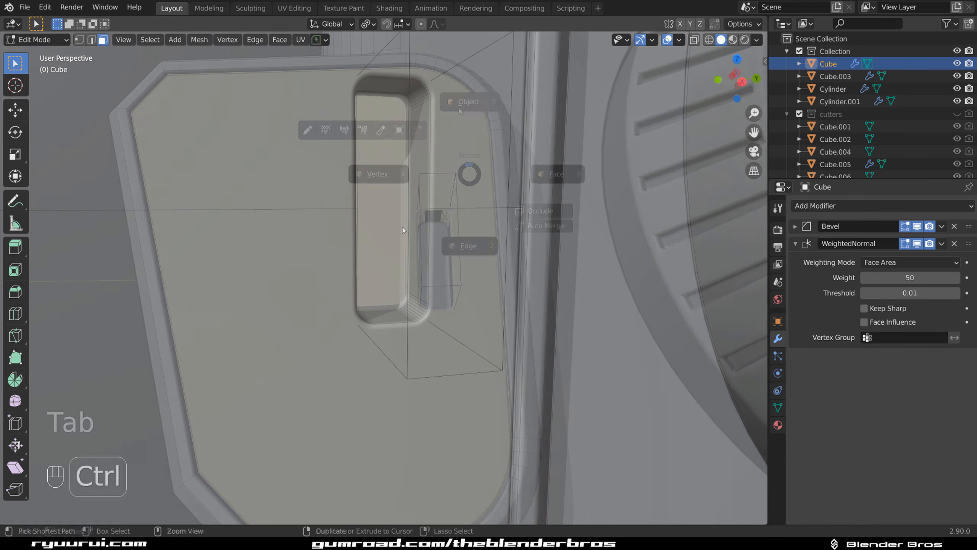
key("ctrl+z")
key("ctrl+z")
key("i")
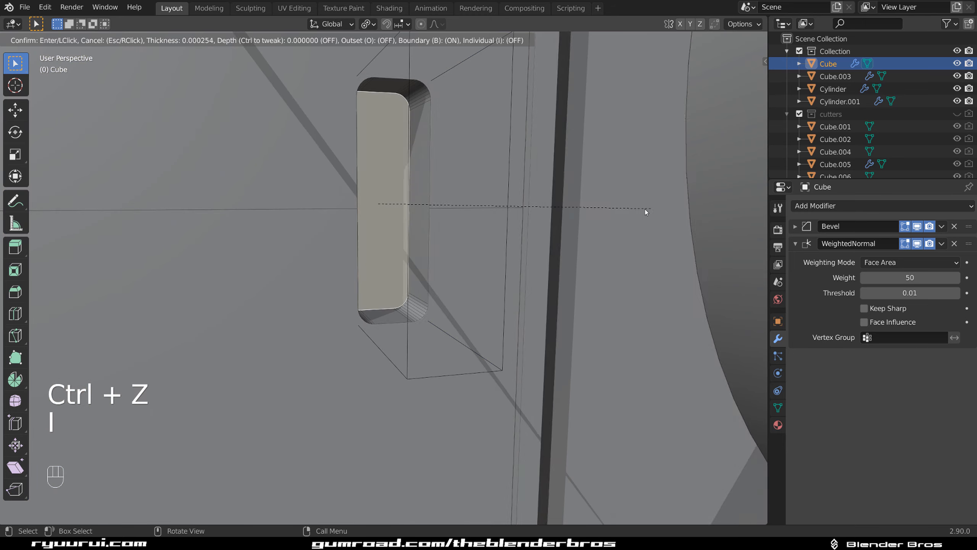
right_click(635, 219)
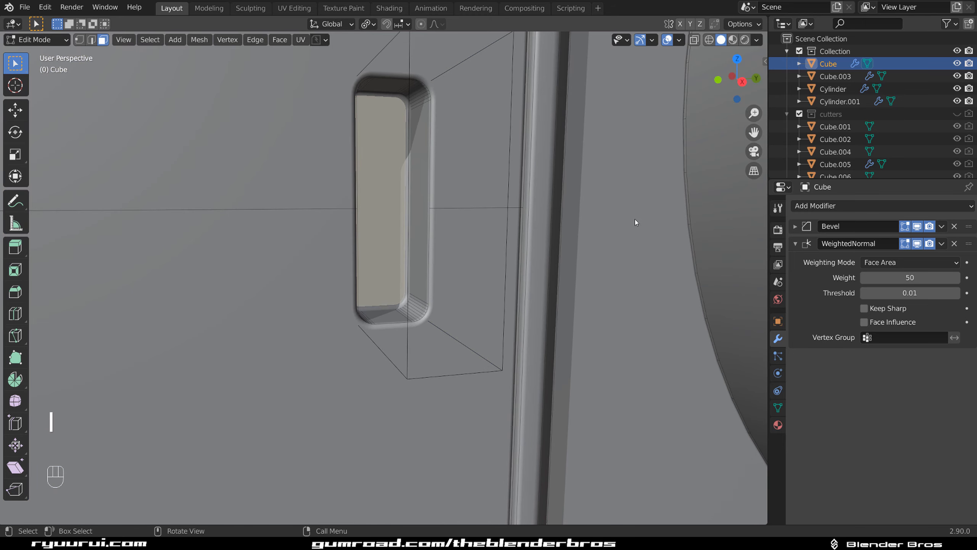
Duplicate the recess's floor face in place and separate the copy into its own object
key("shift+d")
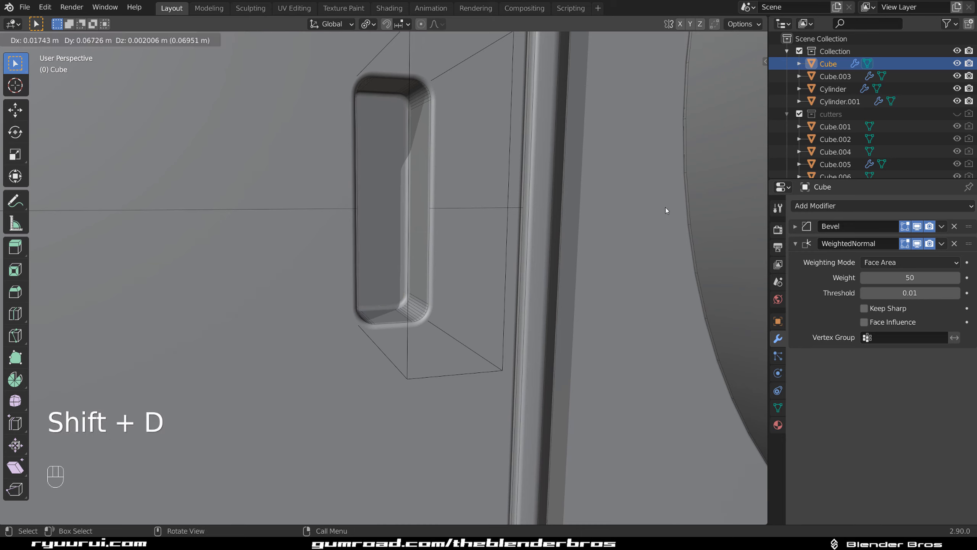
right_click(593, 221)
key("p")
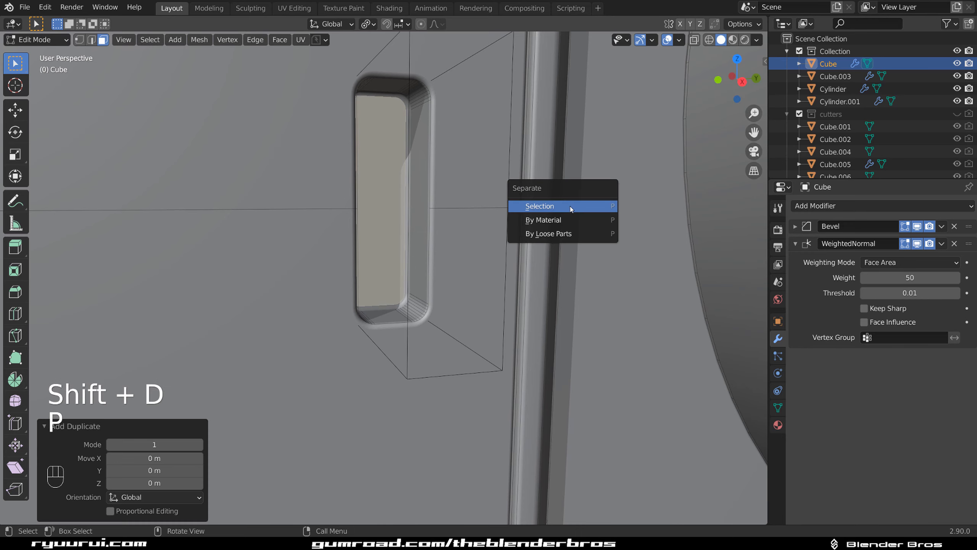
left_click(571, 205)
key("Tab")
Isolate the separated recess face in local view and extrude it outward into a tall rounded block
left_click(396, 153)
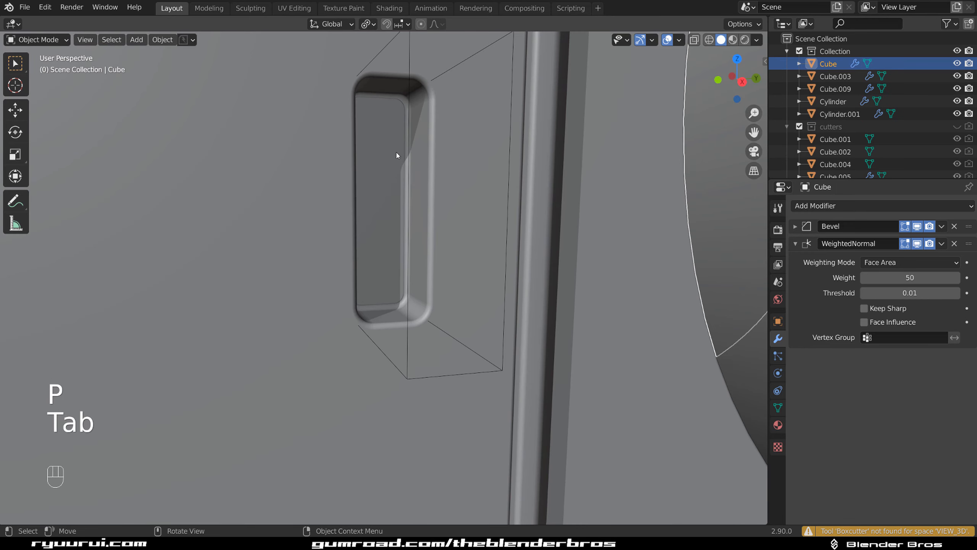
key("KP_Divide")
middle_click_drag(438, 214, 485, 223)
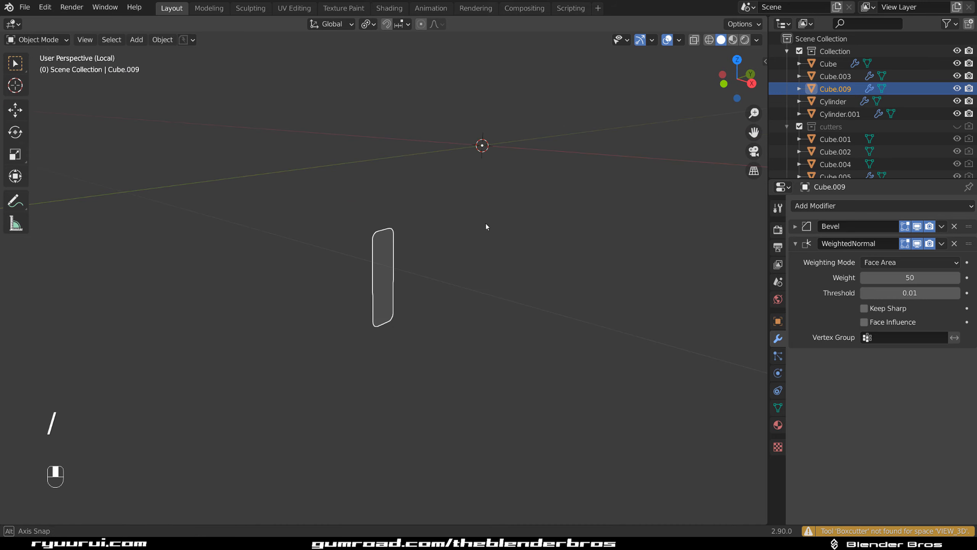
key("Tab")
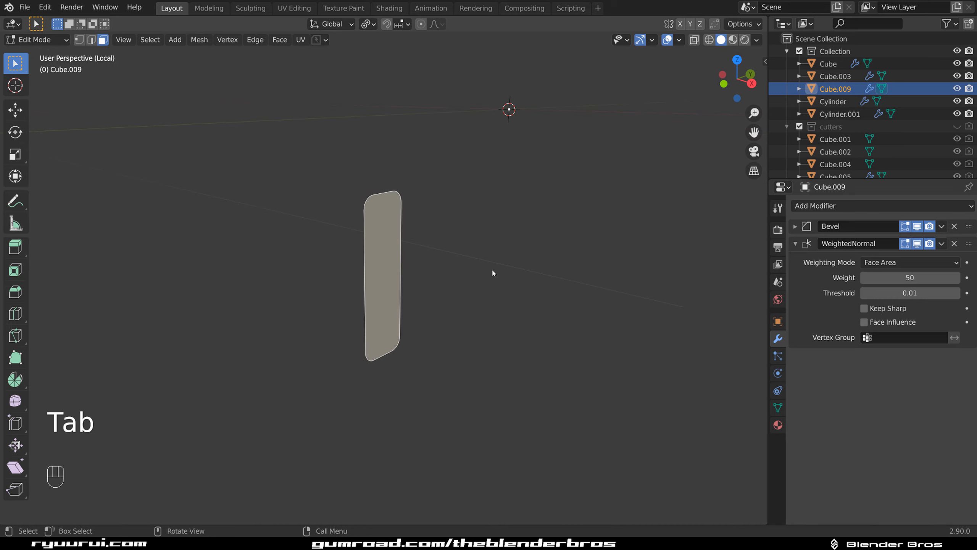
key("e")
left_click(519, 294)
key("Tab")
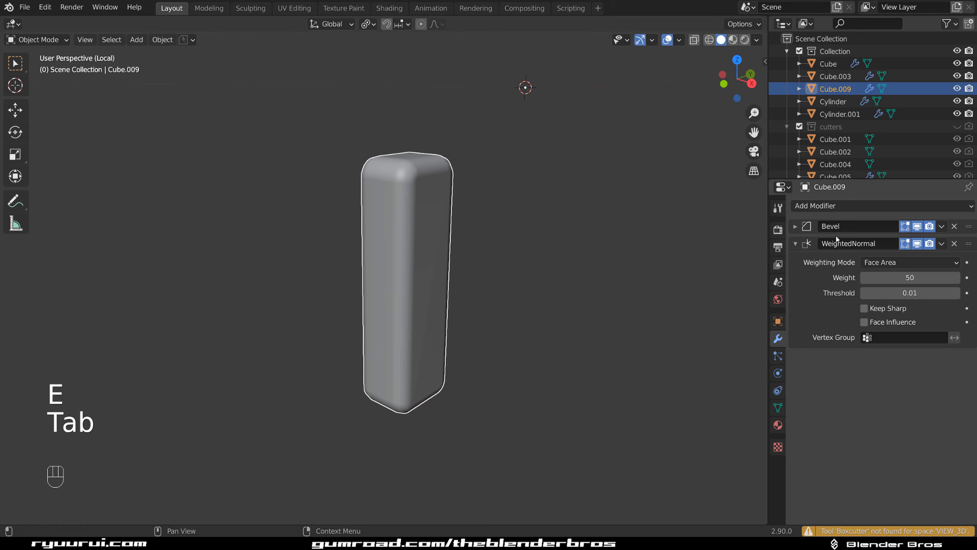
Set the rounded block's Bevel modifier amount to 0.001 m
left_click(794, 226)
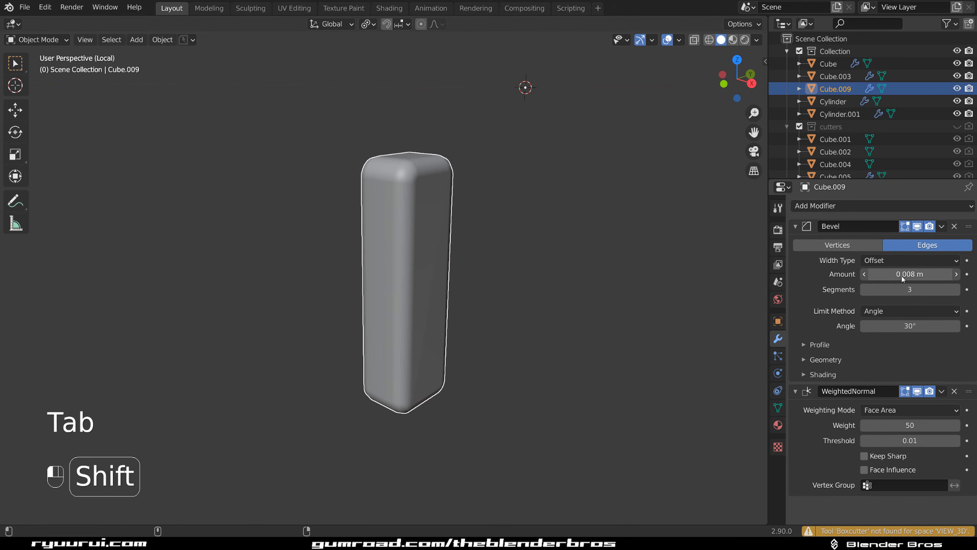
left_click_drag(902, 278, 899, 278, "shift")
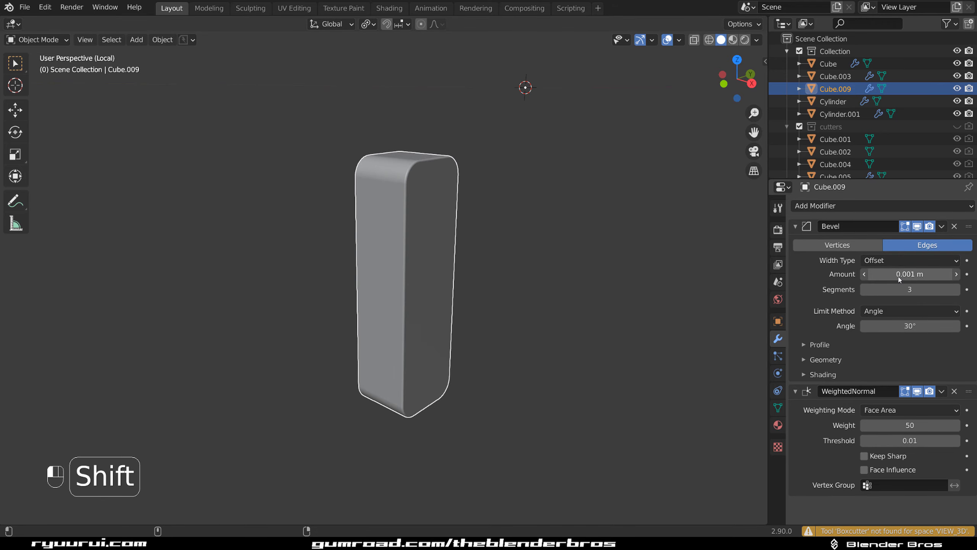
middle_click_drag(673, 236, 575, 226)
Inset the rounded block's front face by about 0.01 m and extrude it about 0.012 m inward
key("Tab")
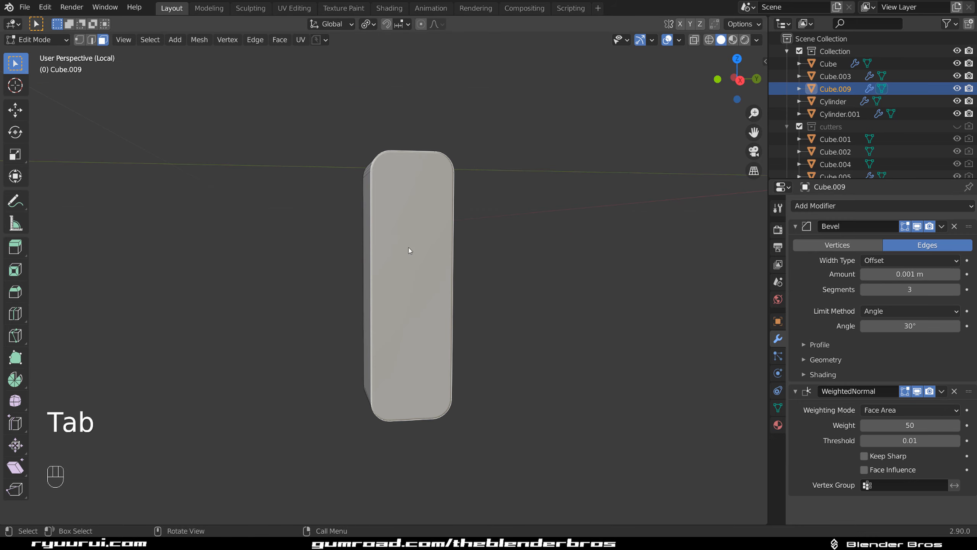
middle_click_drag(410, 250, 541, 257)
key("i")
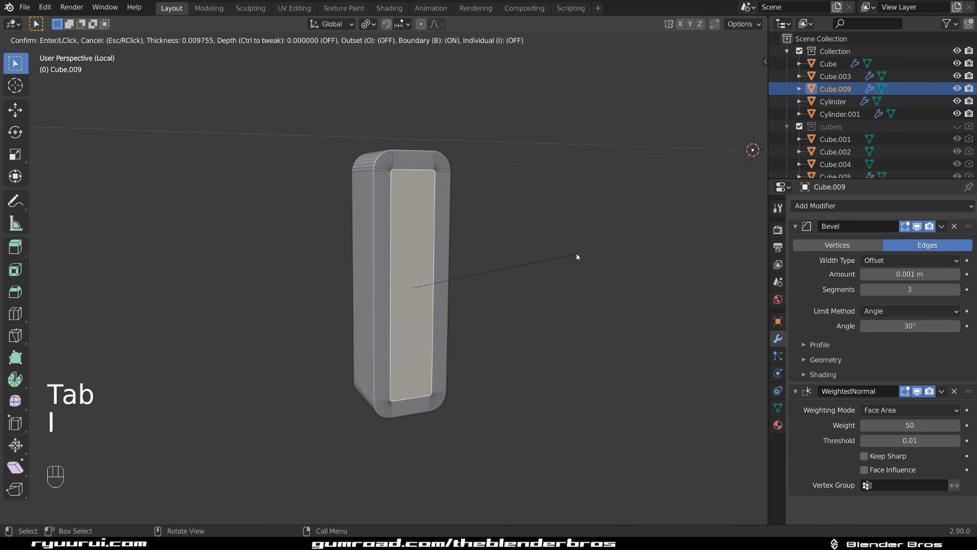
left_click(576, 254)
key("e")
left_click(573, 265)
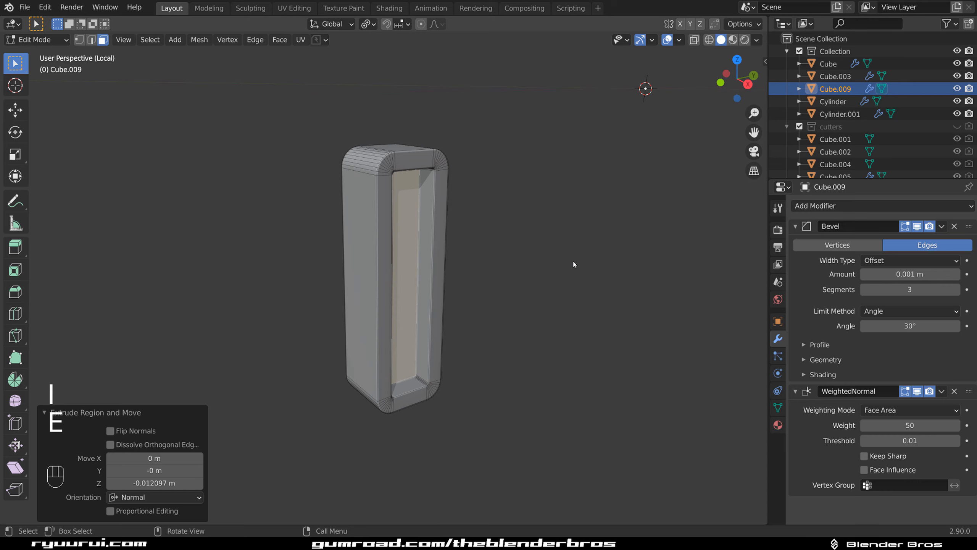
Scale down the pocket's floor face to taper its walls, and return from local view to the full camera
key("s")
left_click(597, 262)
key("Tab")
key("slash")
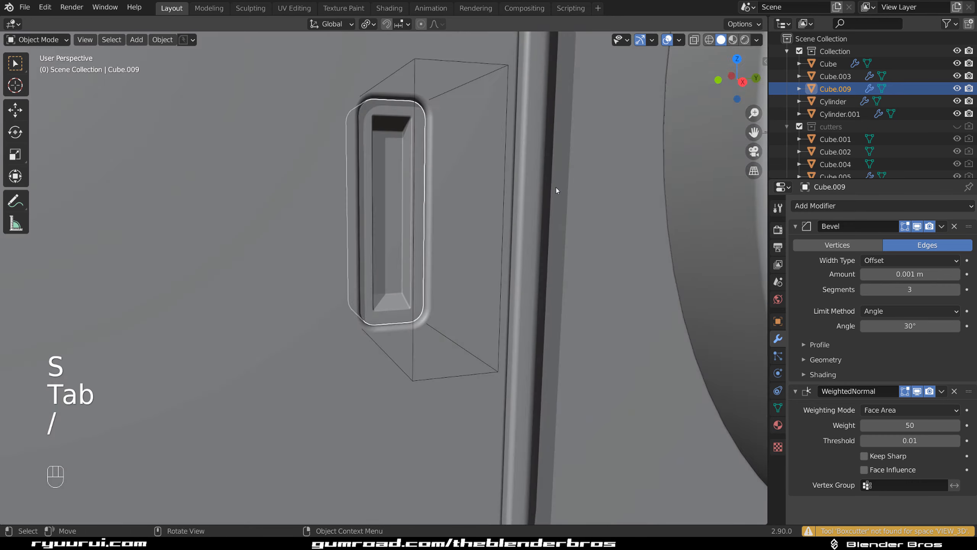
Move the wireframe recess cutter on the end block into the cutters collection
scroll(442, 203, "down", 4)
left_click(266, 237)
scroll(293, 237, "up", 4)
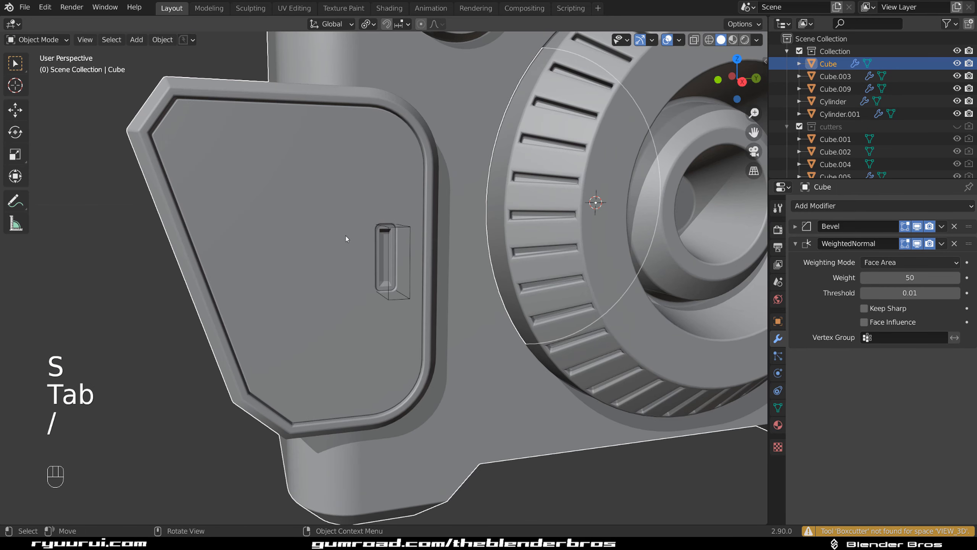
left_click(400, 229)
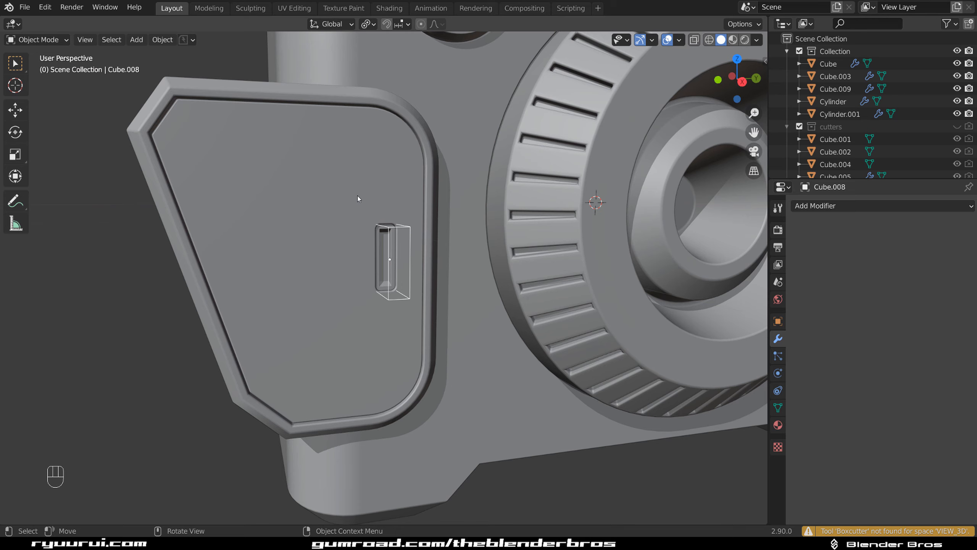
key("m")
left_click(363, 209)
Inset the camera body's flat top face by about 0.017 m
scroll(322, 270, "down", 5)
middle_click_drag(322, 269, 250, 226)
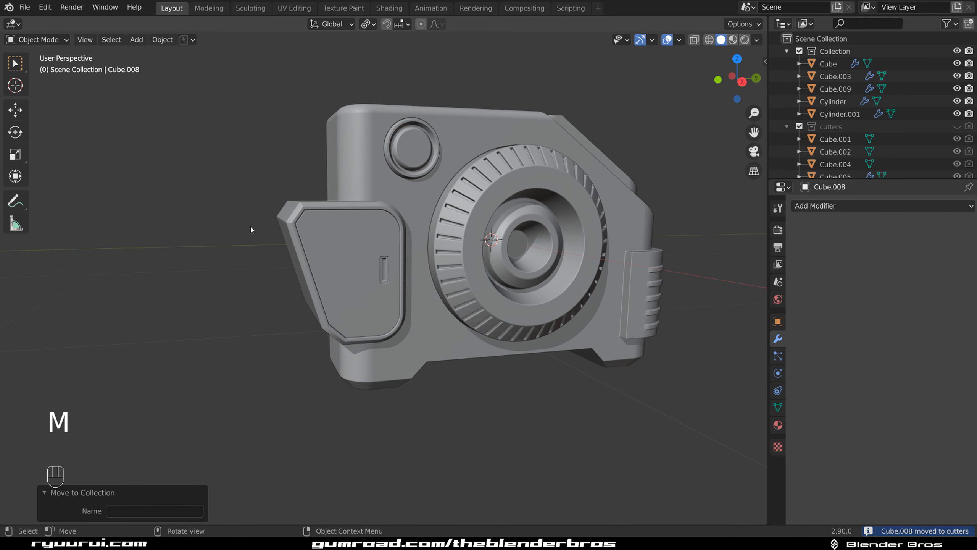
key("grave")
key("KP_5")
middle_click_drag(515, 246, 322, 299)
key("KP_5")
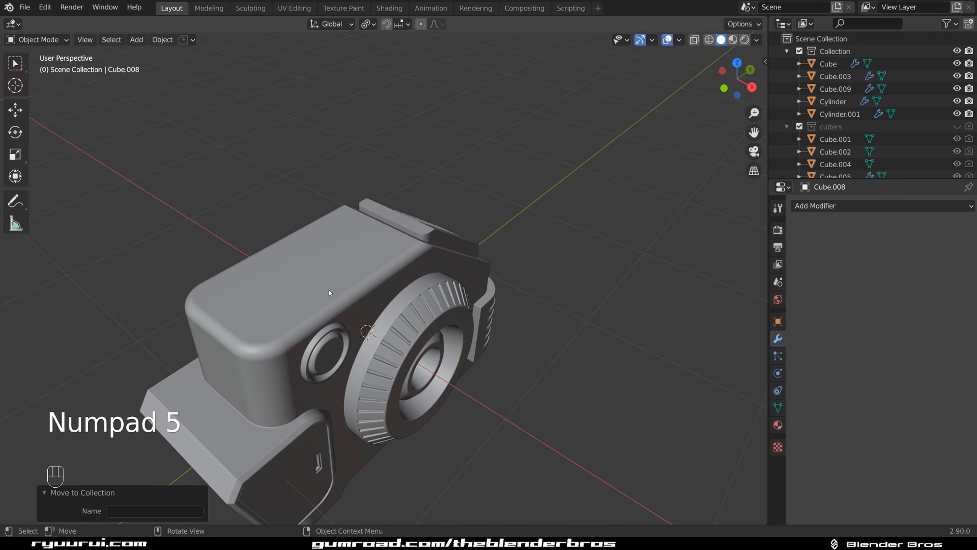
left_click(363, 282)
key("Tab")
left_click(348, 283, "shift")
scroll(461, 279, "up", 4)
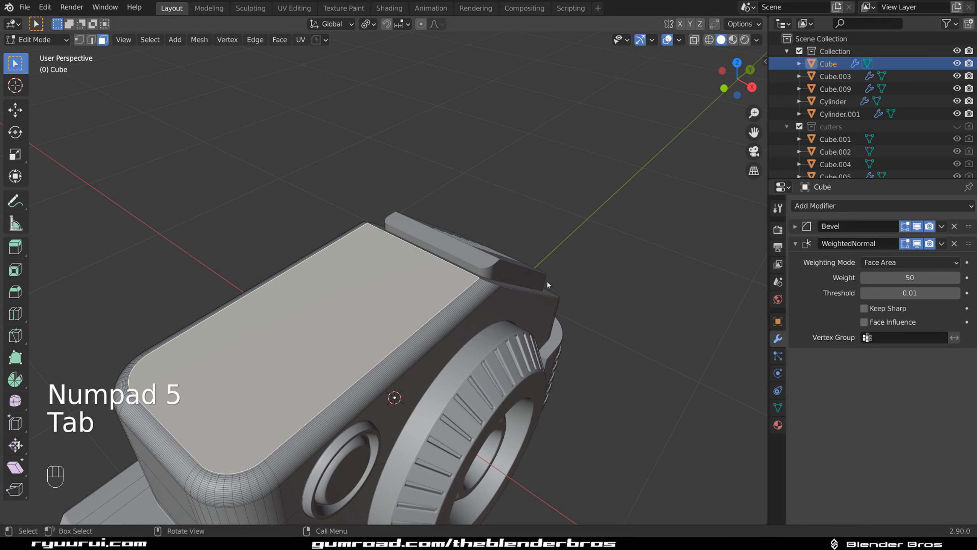
key("i")
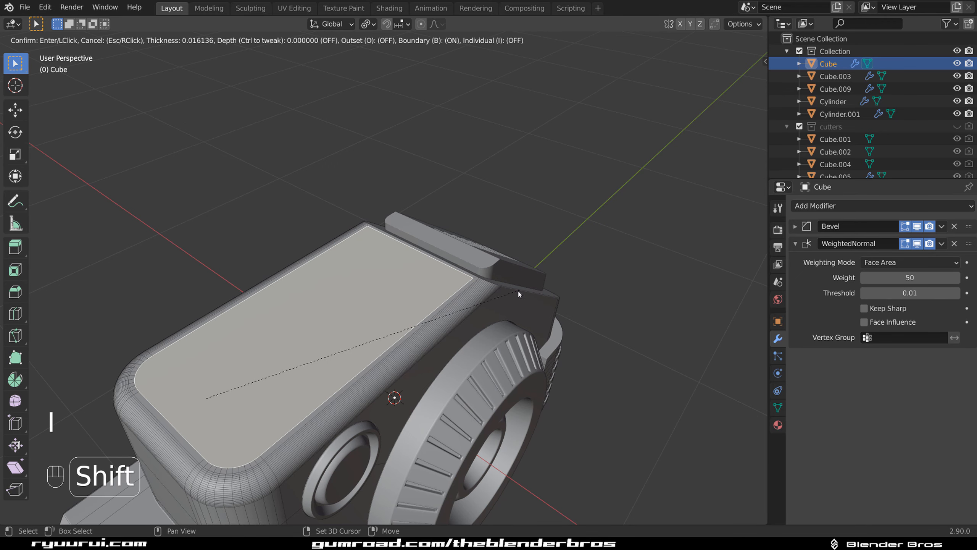
left_click(517, 294)
Extrude the inset top face about 0.024 m upward and scale it to about 0.96 for a tapered raised panel
scroll(470, 296, "up", 3, "shift")
key("e")
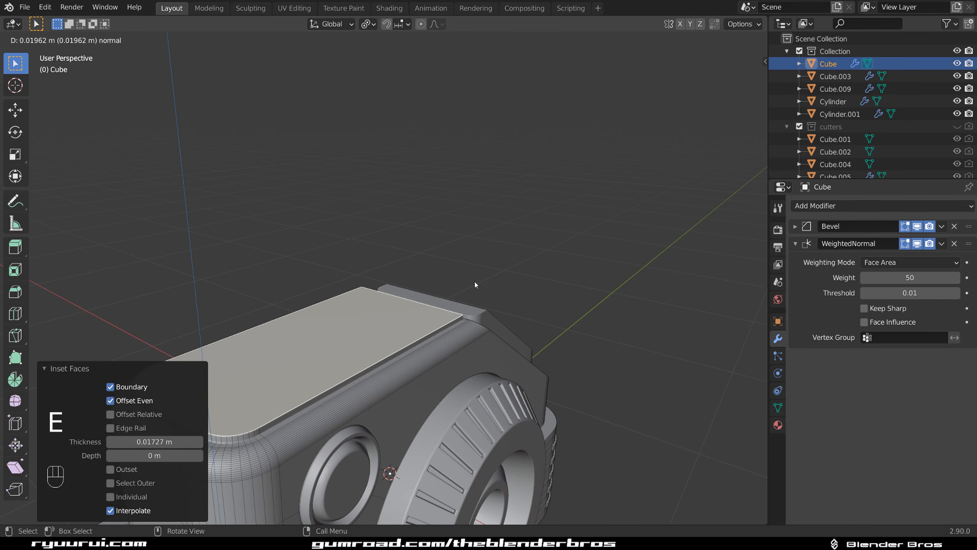
left_click(560, 286)
key("s")
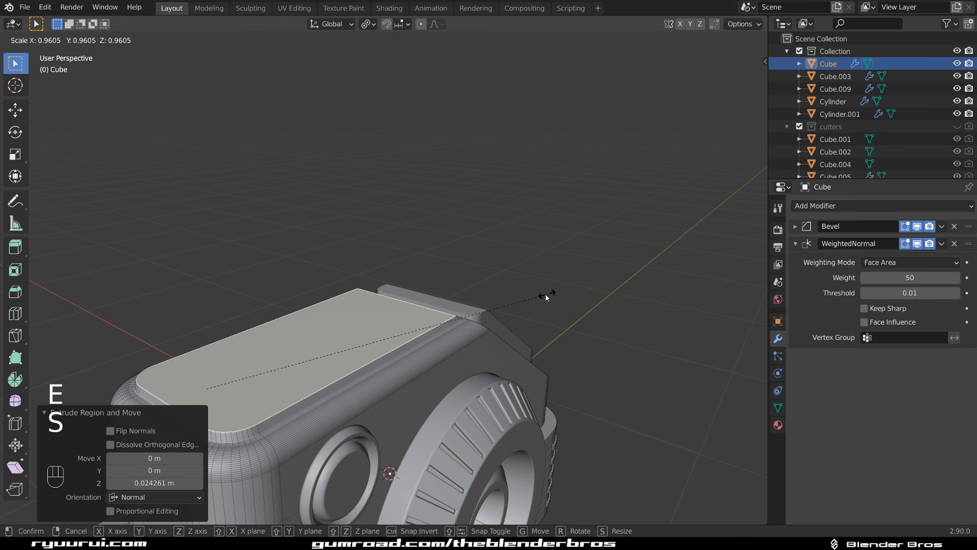
left_click(538, 293)
key("Tab")
Examine the camera's raised top panel and overall silhouette from the side and at an angle
scroll(472, 287, "down", 5)
key("grave")
key("grave")
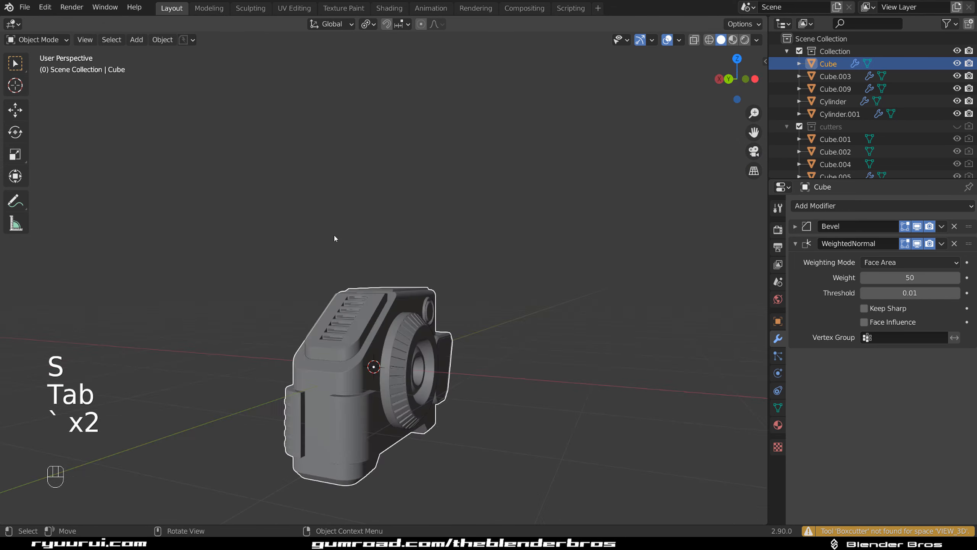
key("KP_5")
left_click_drag(386, 252, 391, 250)
scroll(340, 270, "down", 3)
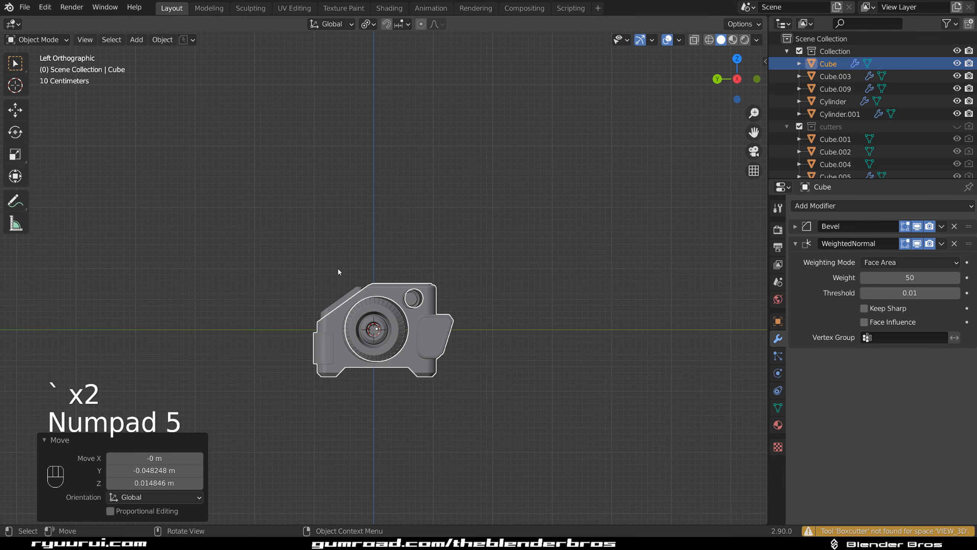
key("ctrl+z")
middle_click_drag(371, 217, 649, 223)
key("grave")
scroll(519, 259, "up", 6)
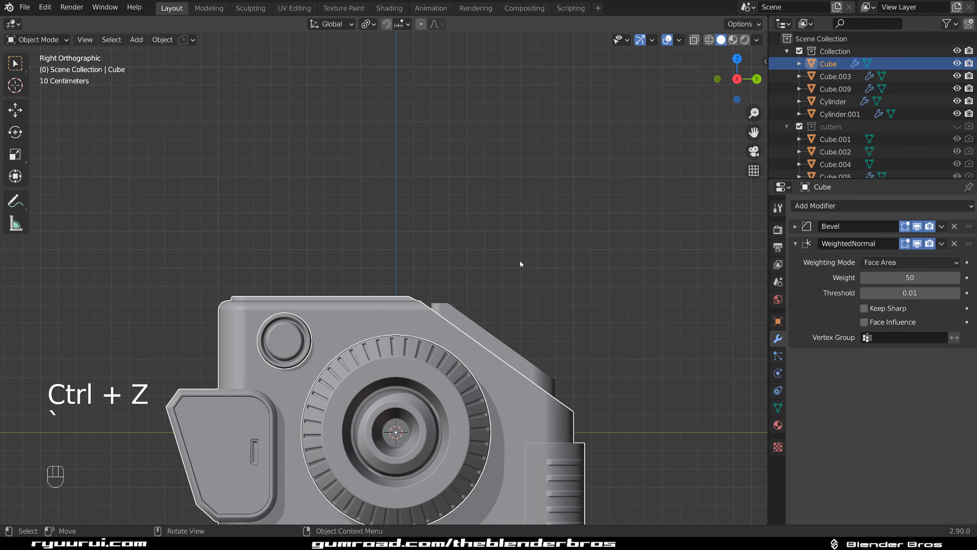
middle_click_drag(465, 304, 501, 129, "shift")
middle_click_drag(493, 183, 412, 221)
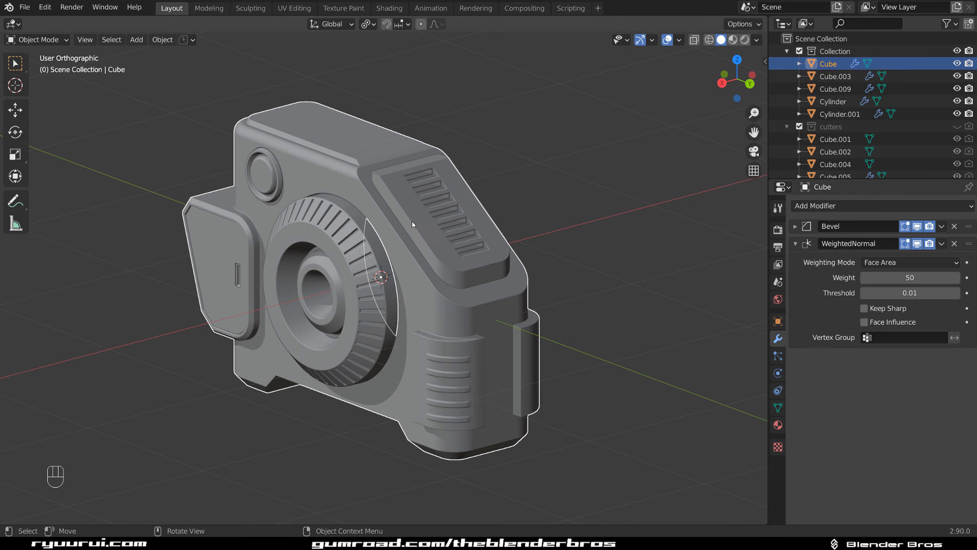
Apply the scale of the large mirrored lens ring cylinder
left_click(353, 240)
key("grave")
key("ctrl+a")
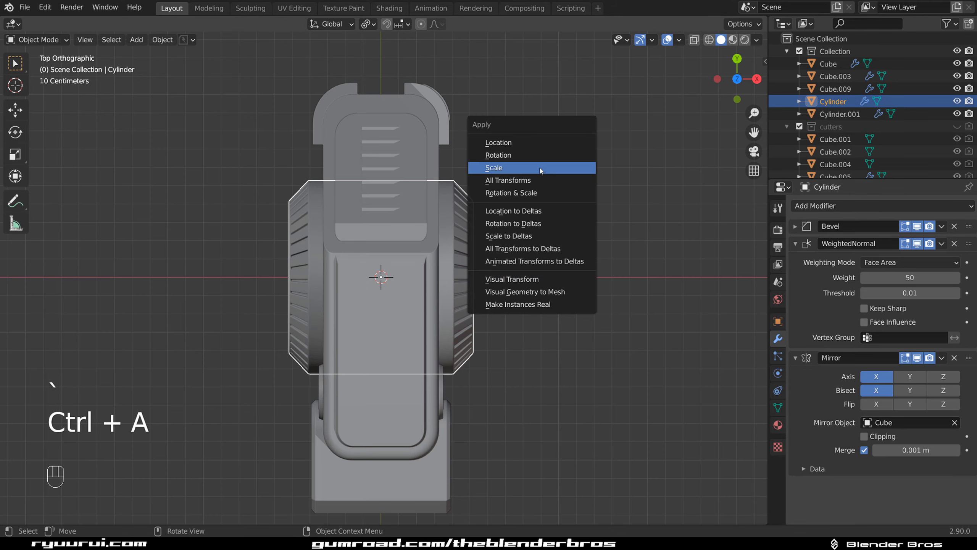
left_click(544, 167)
middle_click_drag(544, 169, 340, 229)
key("grave")
scroll(367, 234, "up", 2)
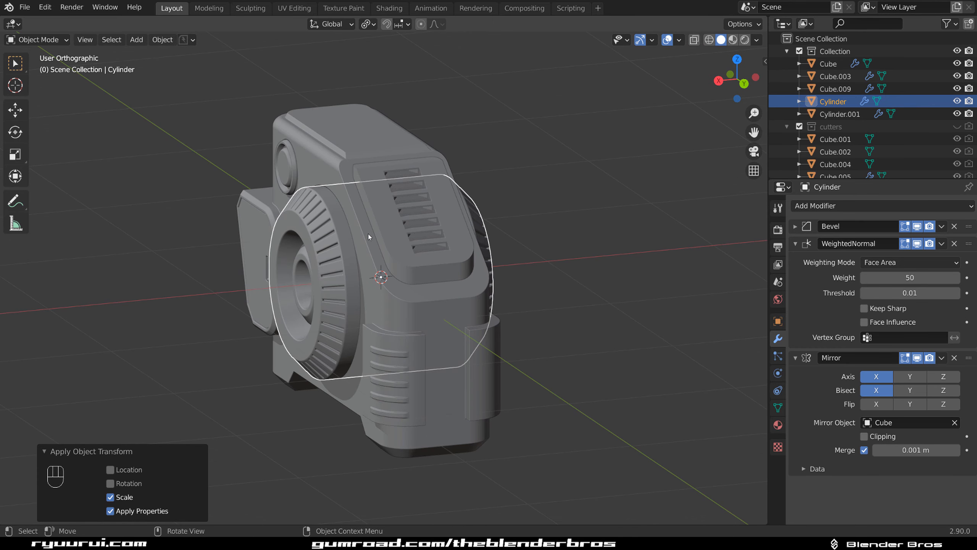
middle_click_drag(462, 202, 426, 218)
key("KP_5")
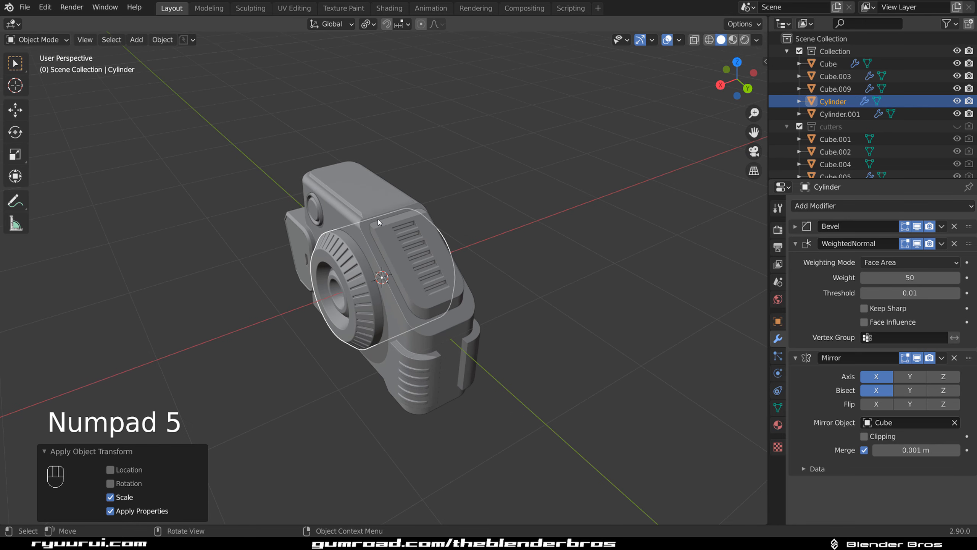
Apply the rotation of the large mirrored lens ring cylinder
scroll(509, 255, "up", 1)
key("ctrl+a")
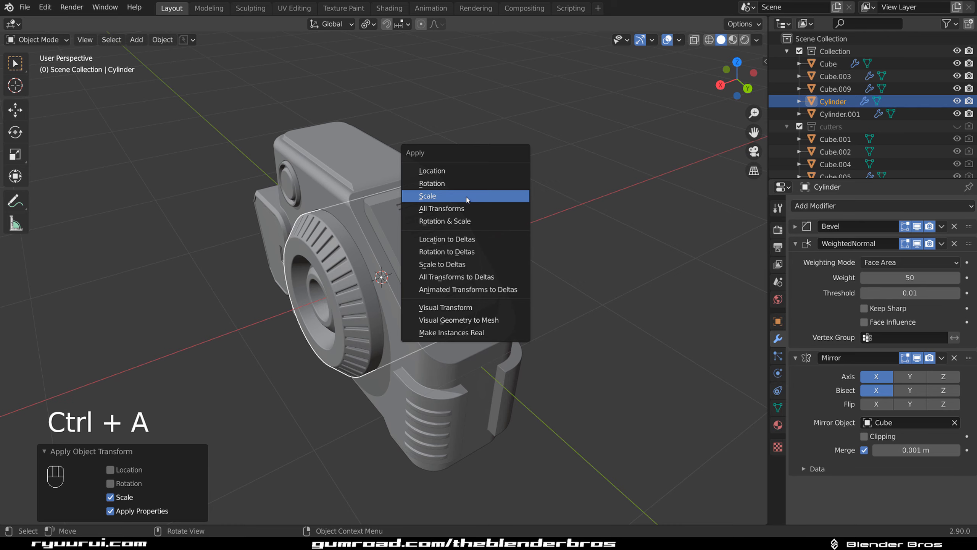
left_click(462, 185)
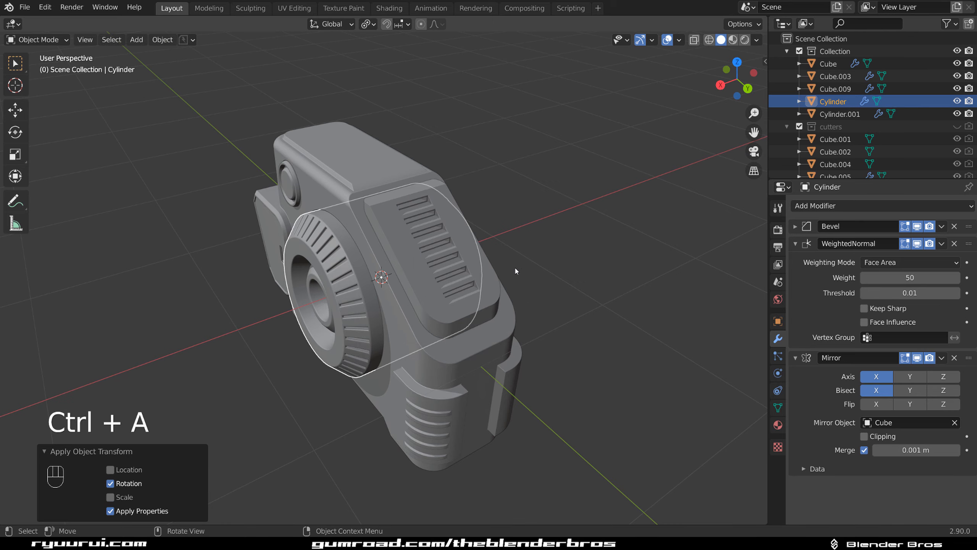
Examine the camera body's sloped end around the slotted panel, both in isolation and within the whole model
left_click(491, 277)
left_click(488, 328)
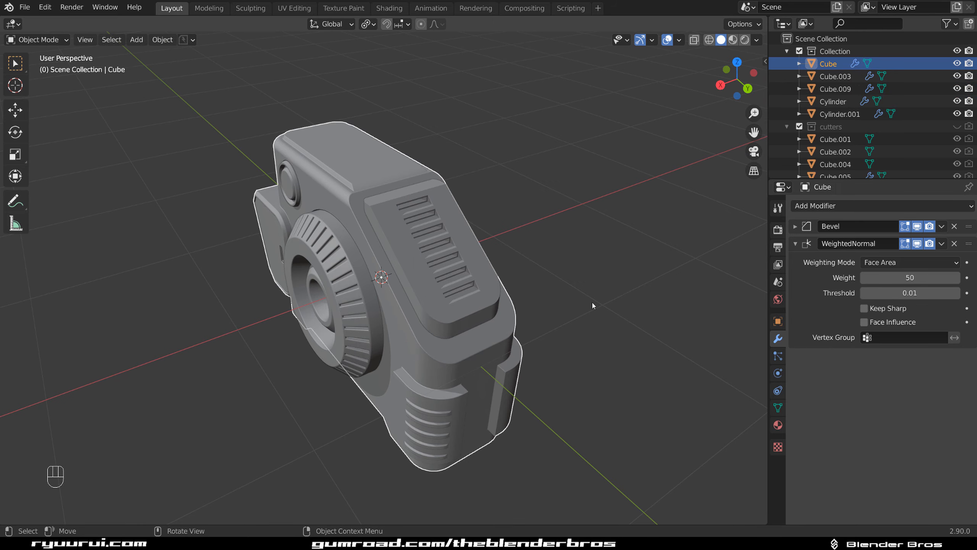
middle_click_drag(593, 306, 524, 287)
scroll(554, 304, "up", 3)
key("slash")
scroll(551, 317, "down", 3)
key("slash")
scroll(534, 310, "up", 2)
Duplicate the slotted sloped panel in place and scale the copy up to about 1.007
left_click(496, 276)
key("shift+d")
right_click(581, 252)
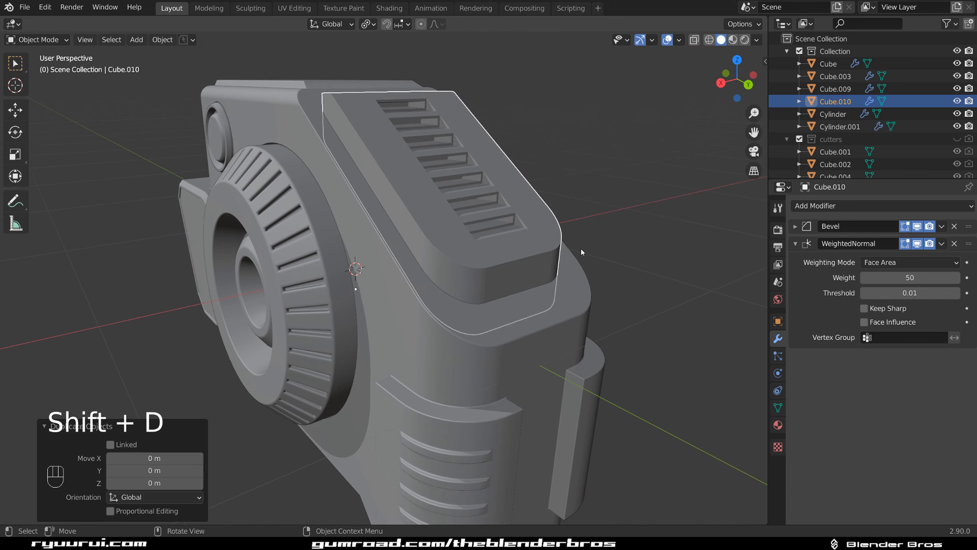
key("s")
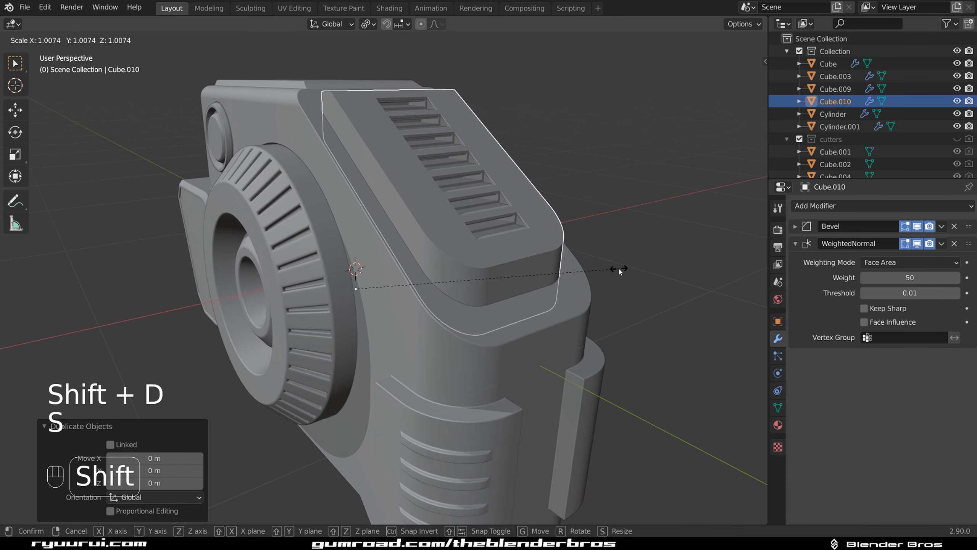
left_click(590, 293)
Remove the Bevel and WeightedNormal modifiers from the duplicated slotted panel
key("KP_Divide")
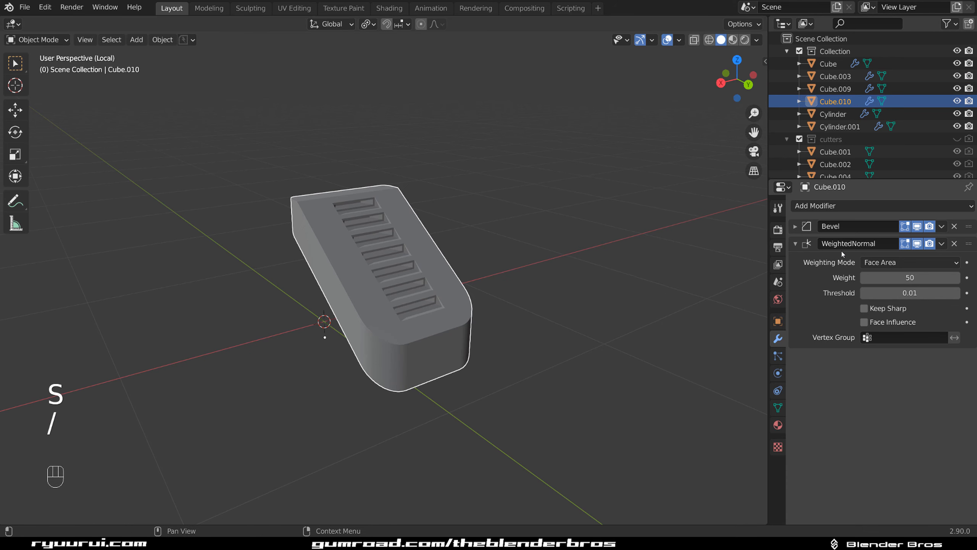
left_click(954, 227)
left_click(954, 226)
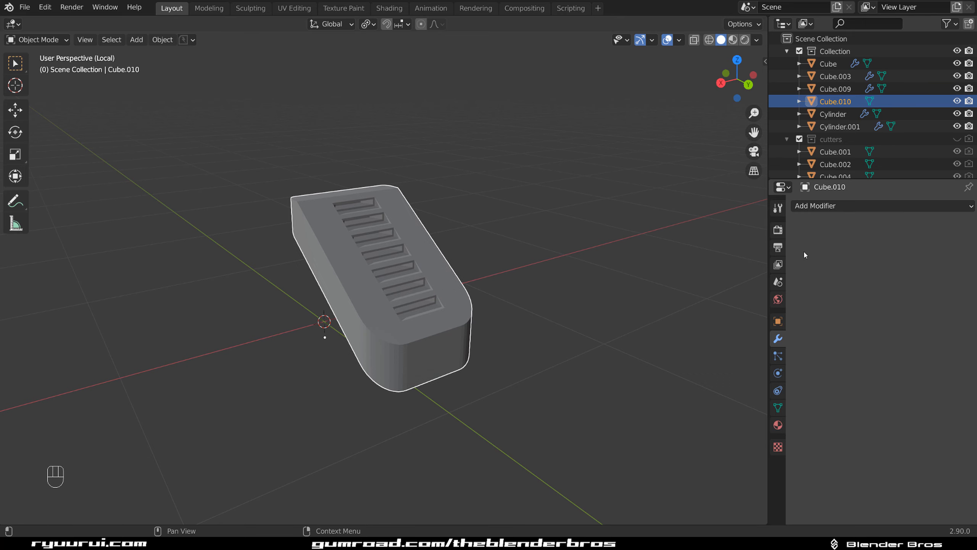
key("KP_Divide")
Subtract the duplicated slotted panel from the camera body with a Boolean difference
left_click(538, 322, "shift")
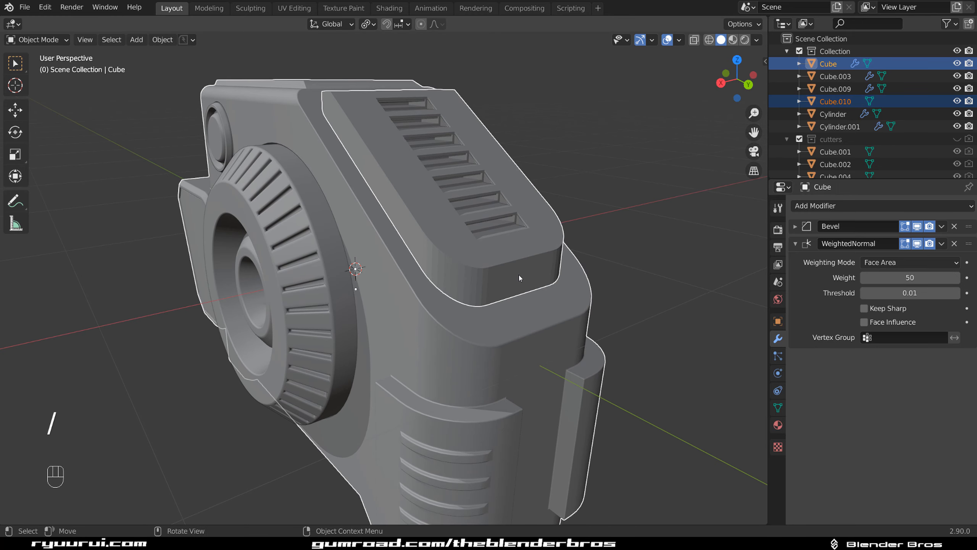
left_click(553, 292)
left_click(777, 408)
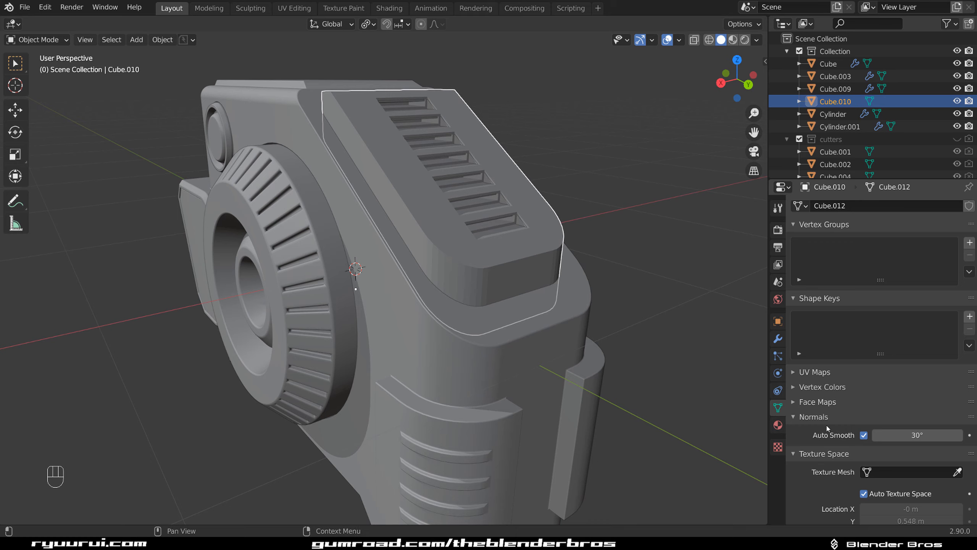
right_click(521, 270)
left_click(528, 265)
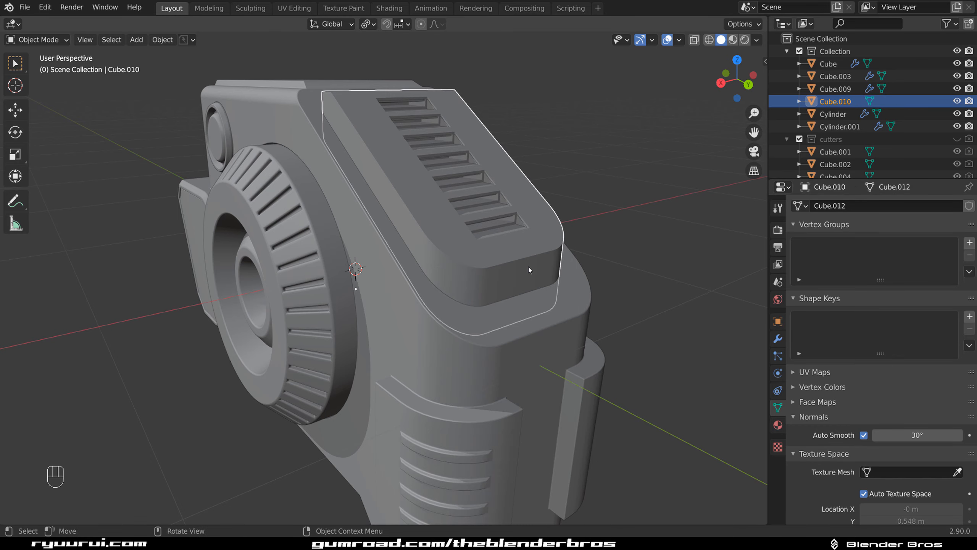
left_click(568, 307, "shift")
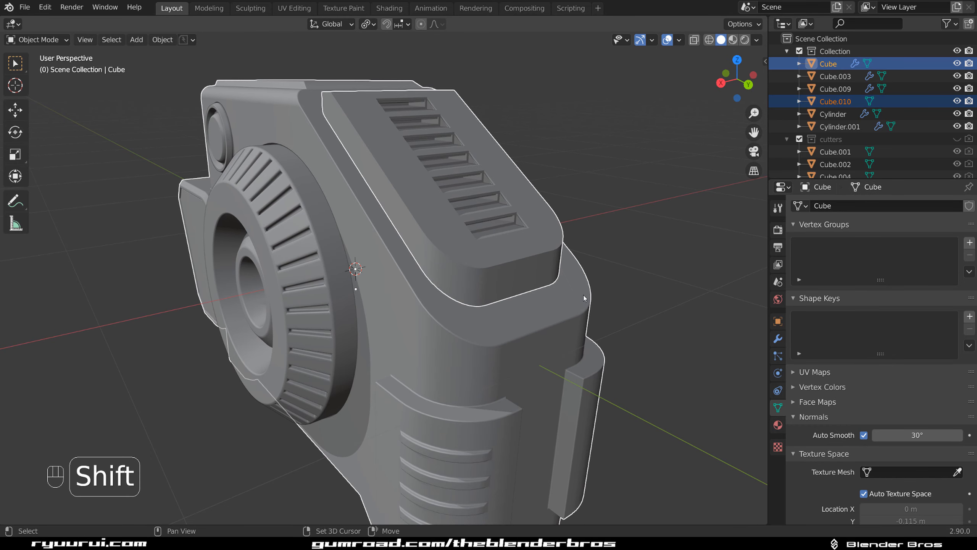
key("ctrl+KP_Subtract")
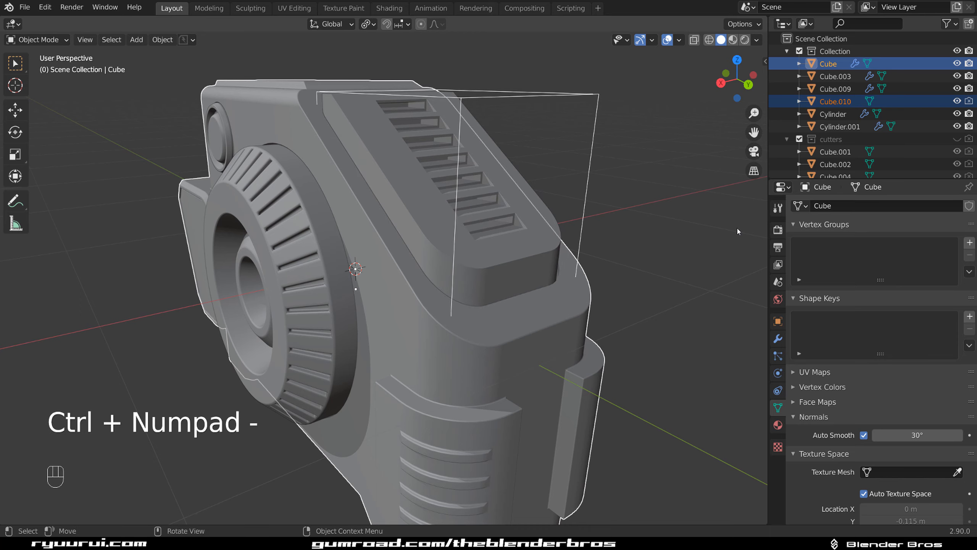
Place the body's new Boolean modifier above its Bevel and WeightedNormal modifiers
middle_click_drag(583, 295, 436, 225)
scroll(517, 218, "up", 3)
left_click(605, 381)
scroll(605, 381, "down", 4)
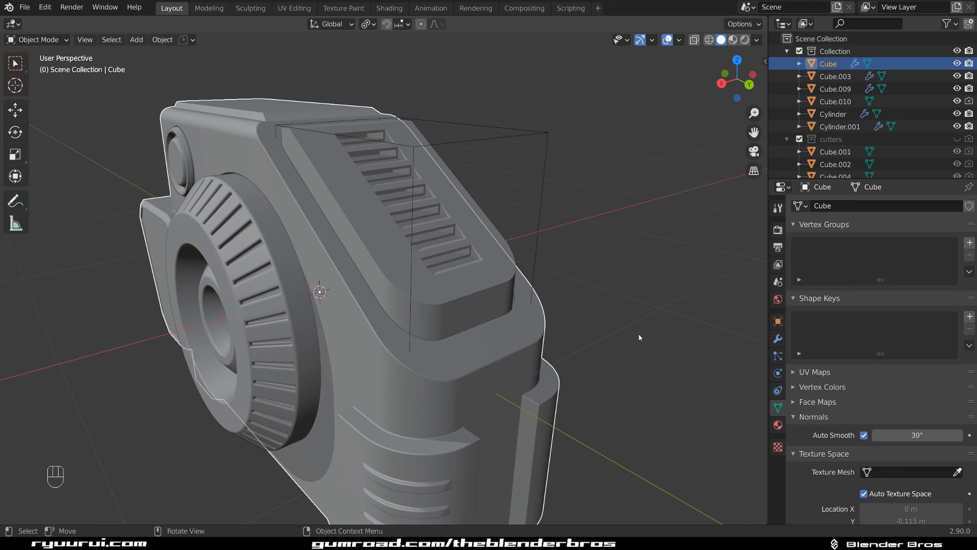
left_click(780, 341)
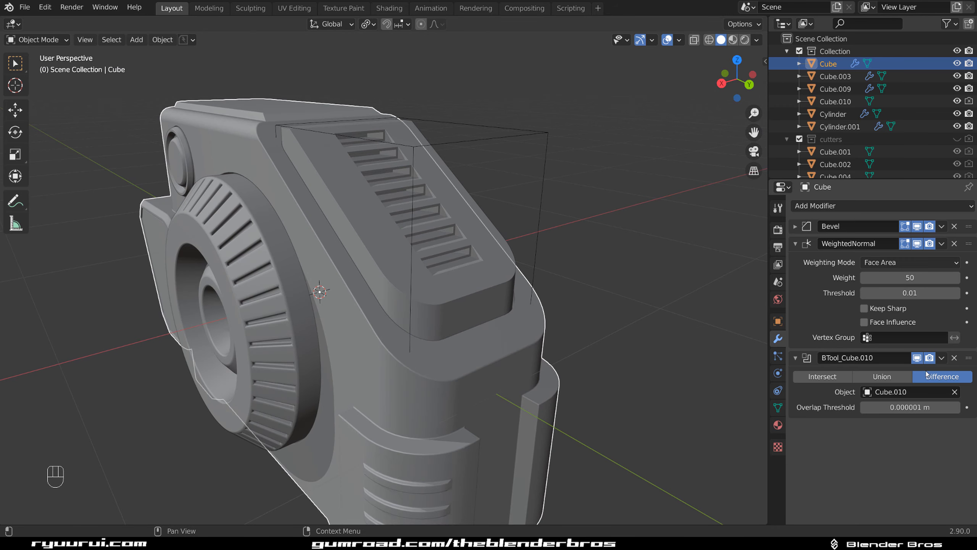
left_click_drag(968, 364, 968, 227)
scroll(490, 289, "up", 3)
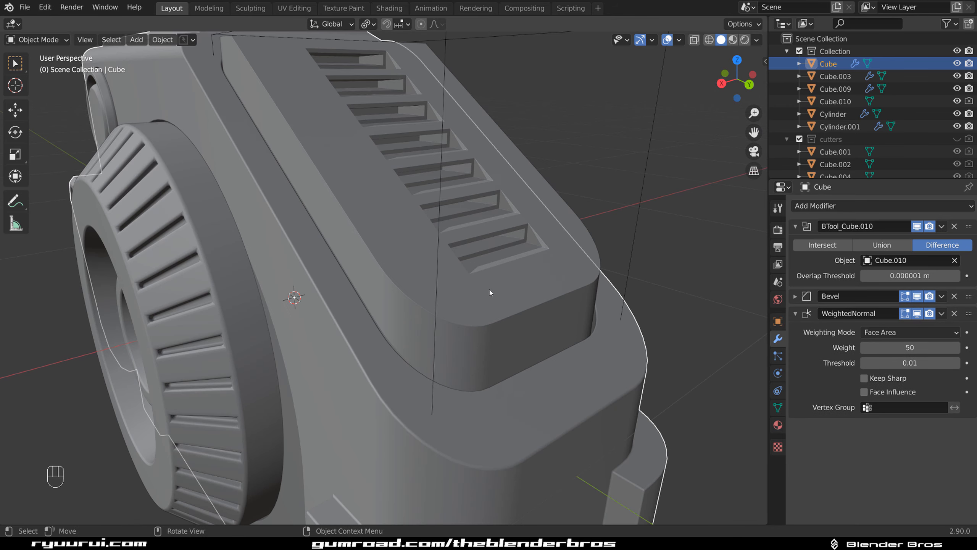
Put the enlarged slotted panel cutter into the cutters collection
middle_click_drag(490, 289, 519, 295)
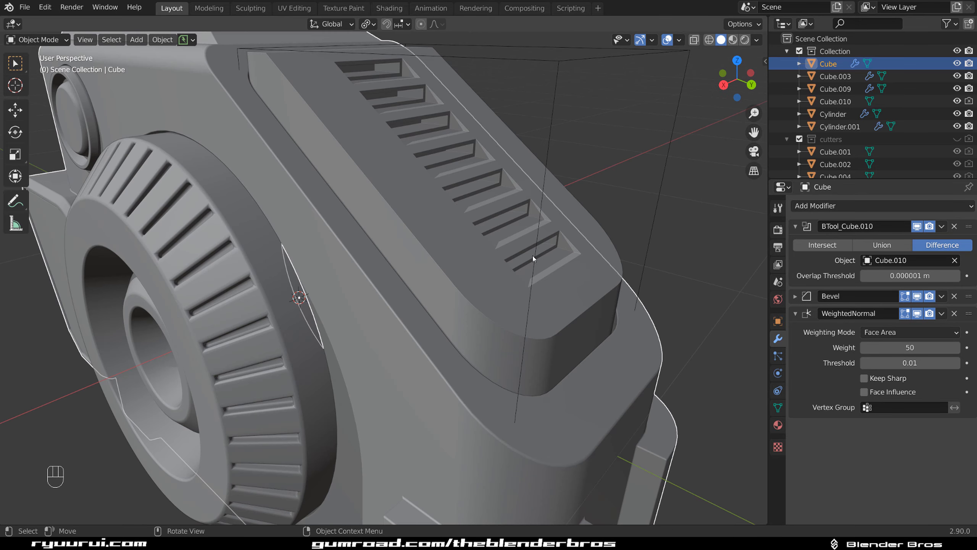
left_click(541, 235)
key("m")
left_click(529, 244)
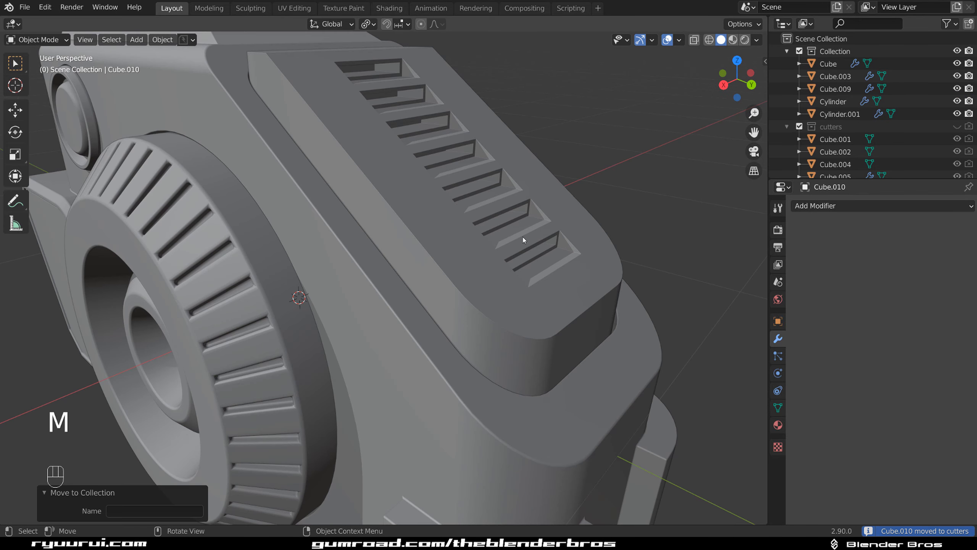
middle_click_drag(529, 244, 479, 345)
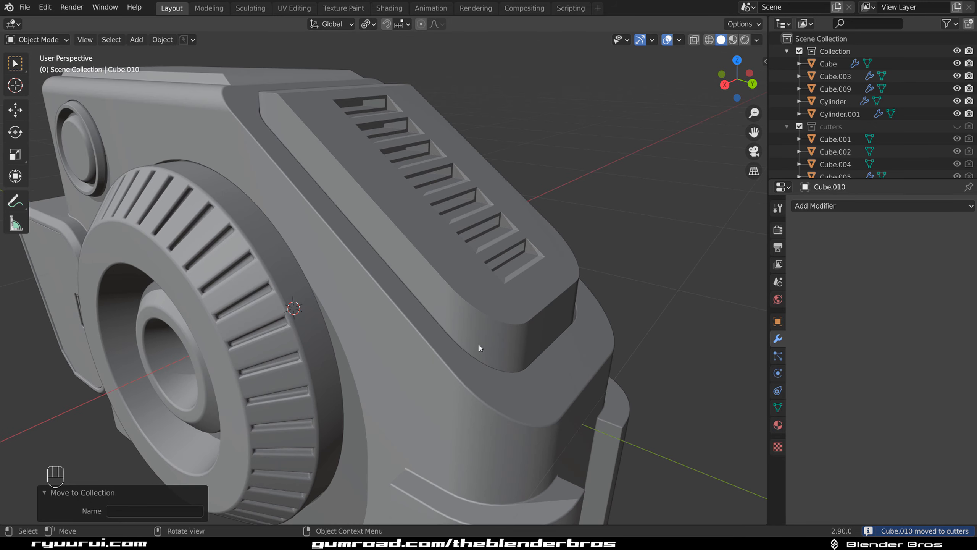
Apply the Boolean difference to the camera body and isolate the body around the new recess
left_click(432, 363)
left_click(942, 227)
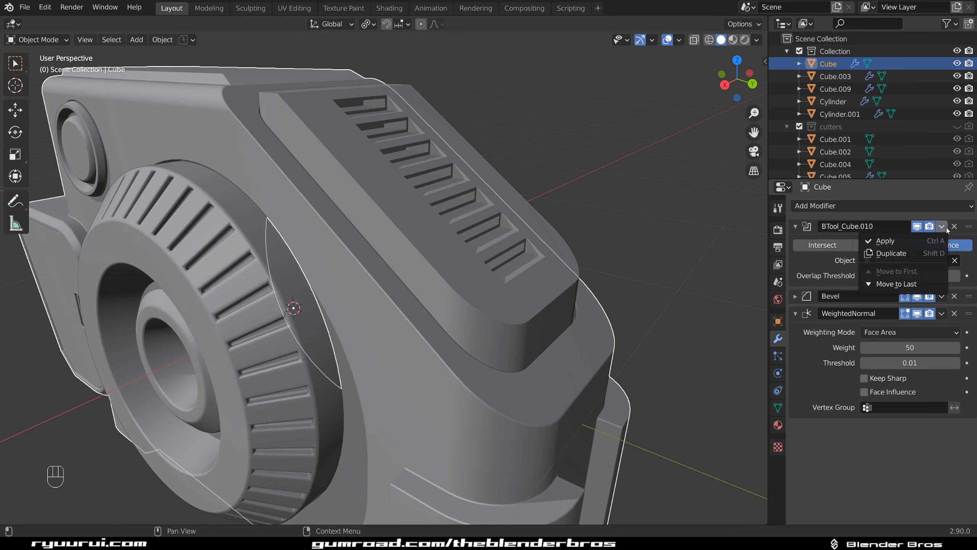
left_click(923, 244)
scroll(479, 232, "down", 2)
key("slash")
middle_click_drag(496, 194, 463, 225)
scroll(463, 224, "up", 3)
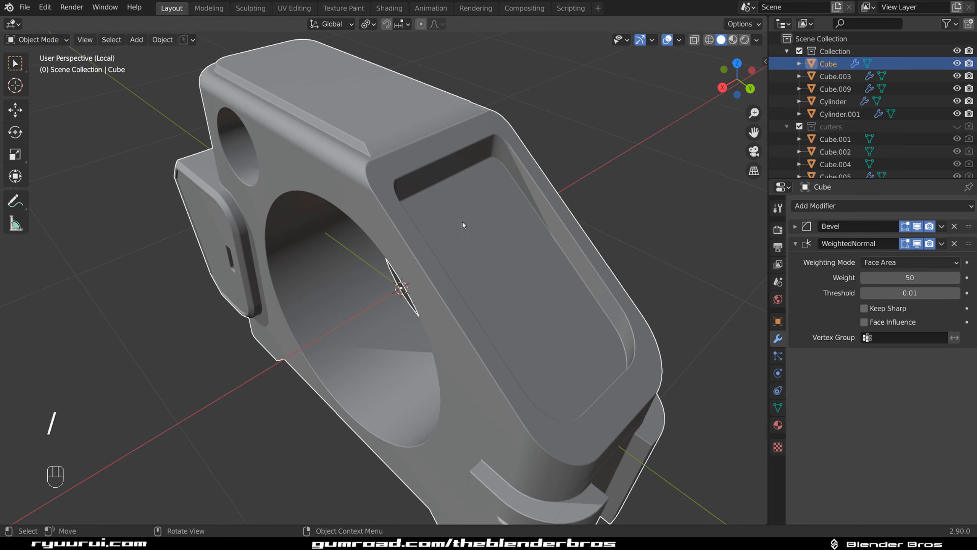
Bevel the complete rim edge loop of the slotted panel's recess in the body with 9 segments
key("Tab")
middle_click_drag(534, 383, 490, 296, "shift")
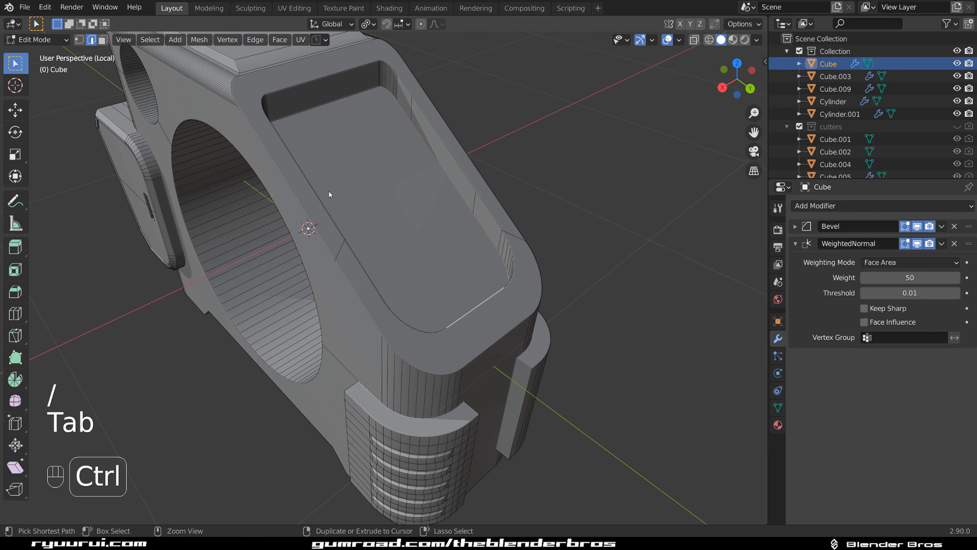
left_click(303, 144, "ctrl")
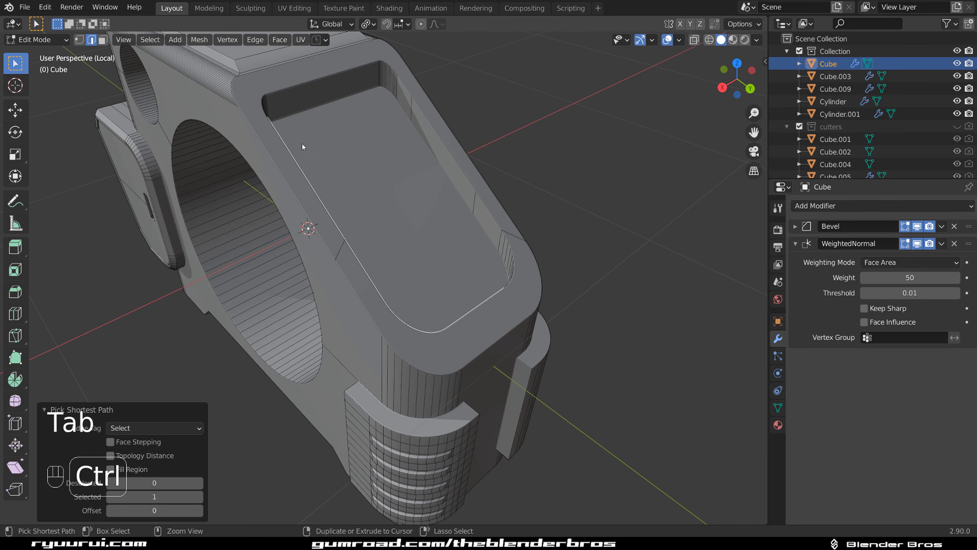
left_click(506, 297, "ctrl")
key("ctrl+b")
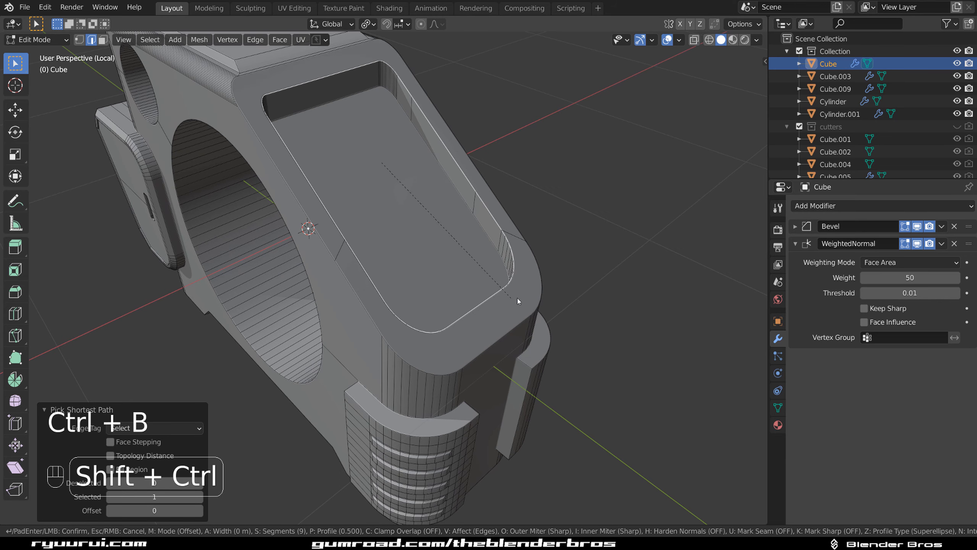
left_click(545, 312)
key("Tab")
middle_click_drag(546, 312, 393, 189)
middle_click_drag(393, 189, 379, 237, "shift")
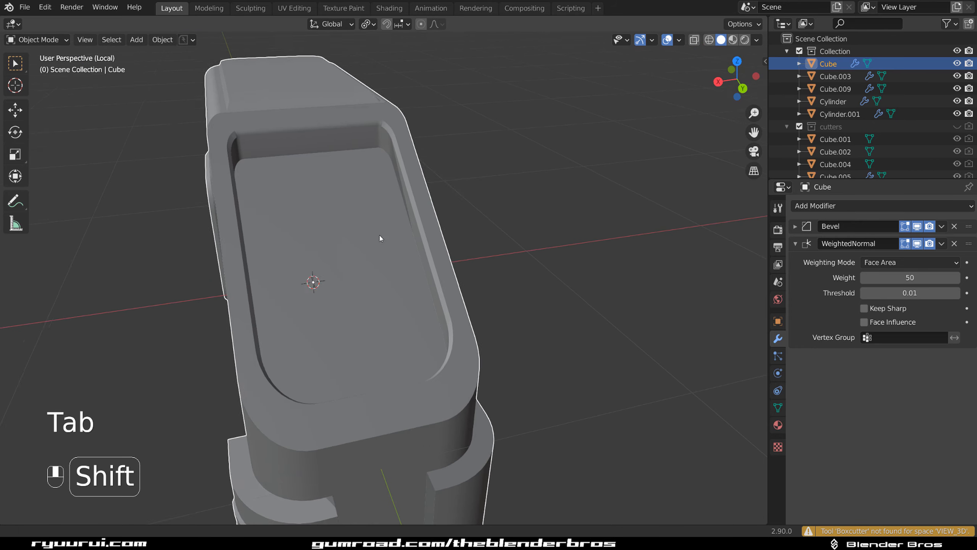
Examine the slotted panel's recess and the edges of the raised top panel on the complete camera
key("slash")
scroll(400, 235, "up", 4)
middle_click_drag(425, 163, 400, 231, "shift")
left_click(510, 156)
middle_click_drag(510, 155, 417, 166)
scroll(360, 206, "down", 2)
middle_click_drag(308, 170, 363, 198, "shift")
scroll(363, 196, "up", 2)
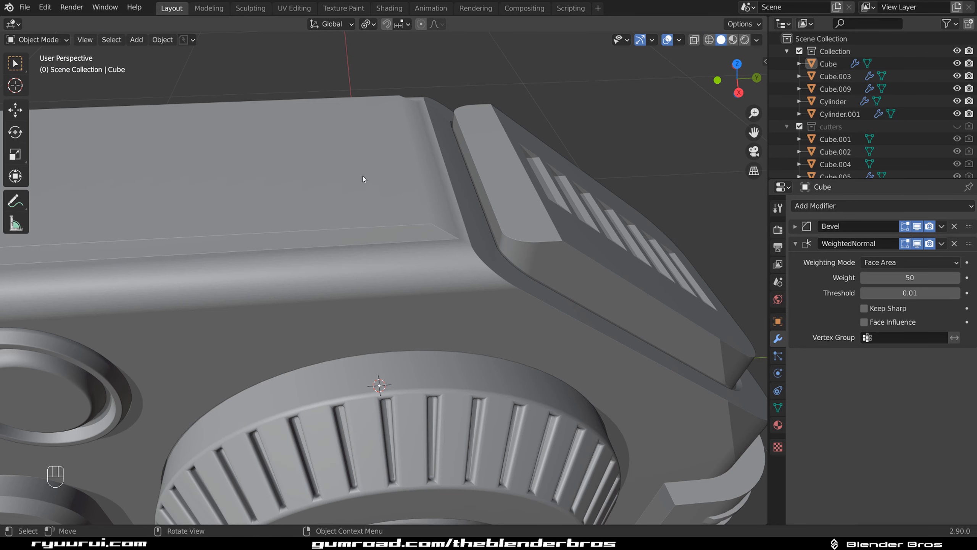
Mark the edge loop around the raised top panel's upper face as sharp
key("Tab")
middle_click_drag(415, 245, 420, 189, "shift")
left_click(445, 241, "alt")
scroll(445, 241, "down", 3)
key("ctrl+e")
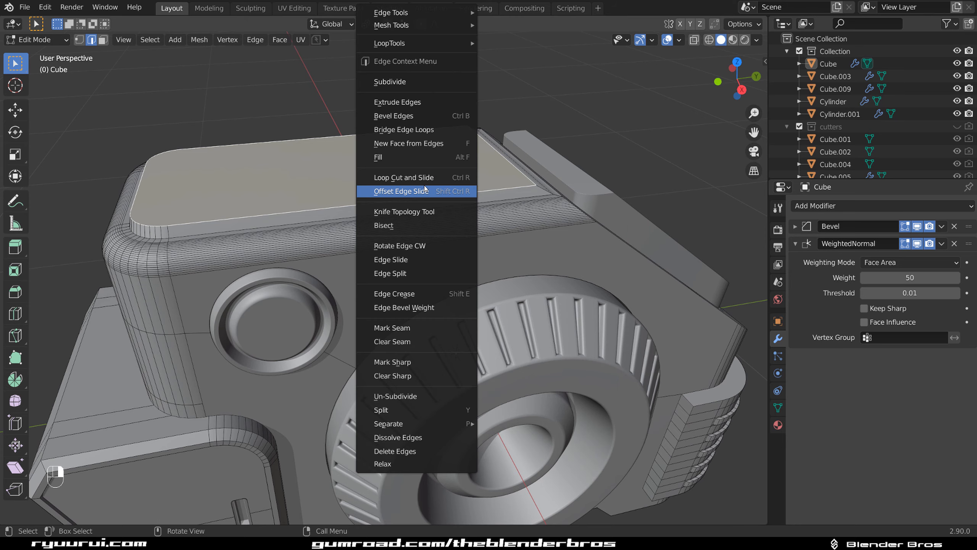
left_click(428, 357)
key("Tab")
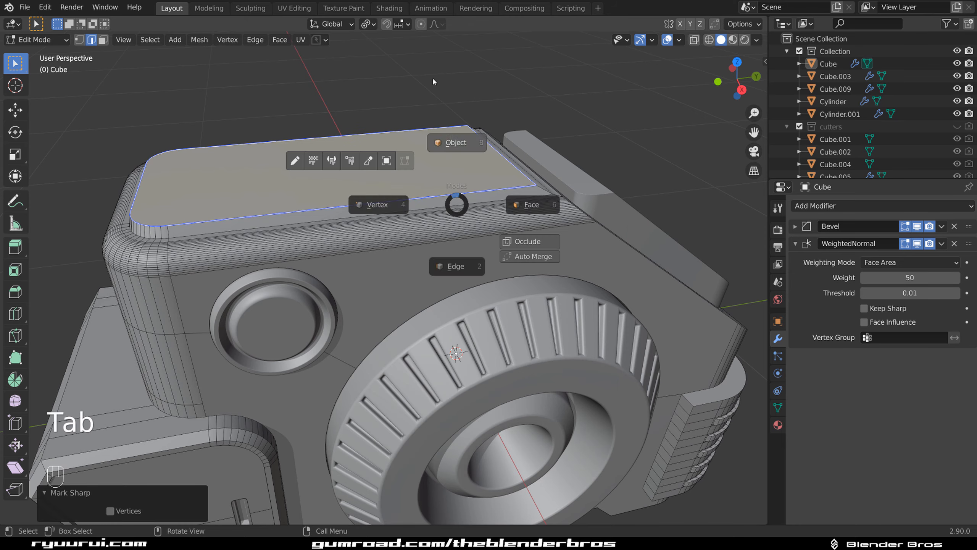
left_click(450, 145)
Mark the edge loop around the base of the raised top panel as sharp
middle_click_drag(450, 144, 439, 185)
key("Tab")
left_click(457, 345)
middle_click_drag(458, 345, 440, 246, "shift")
left_click(439, 246, "alt")
right_click(458, 239)
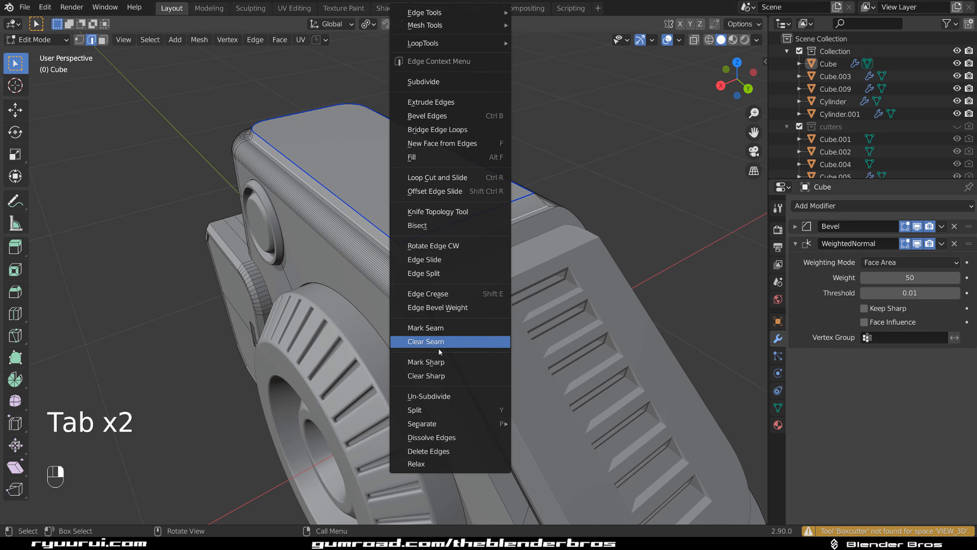
left_click(439, 360)
Mark the raised top panel's short slanted corner edges beside the slotted panel as sharp
middle_click_drag(439, 361, 438, 238)
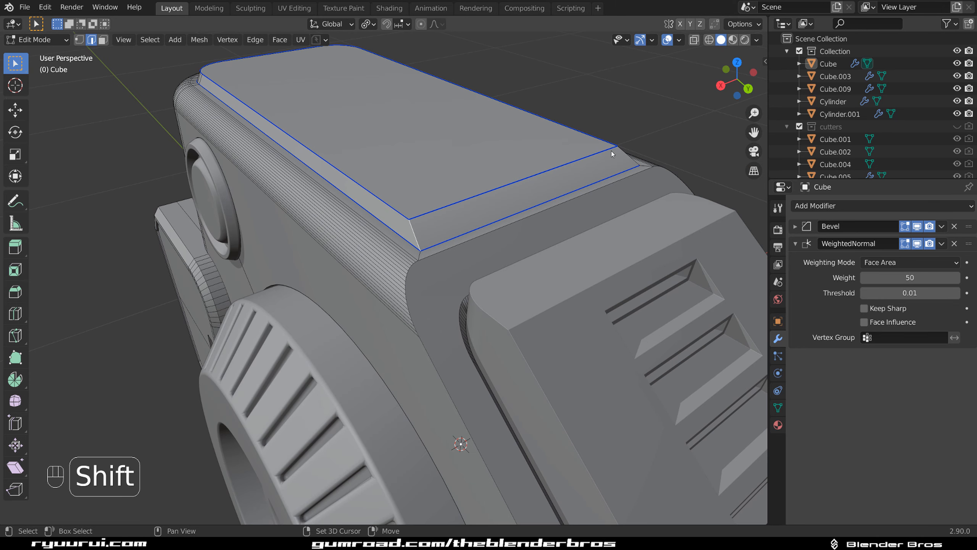
right_click(588, 168)
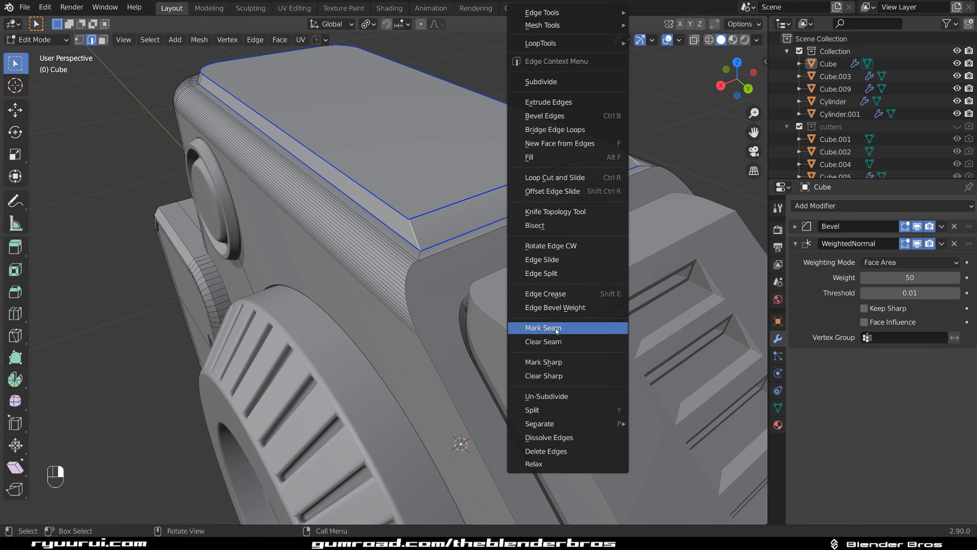
left_click(568, 364)
key("Tab")
scroll(440, 174, "down", 5)
middle_click_drag(439, 174, 485, 202)
scroll(486, 202, "up", 5)
Adjust the raised top panel's height by moving its upper face along the global Z axis
key("Tab")
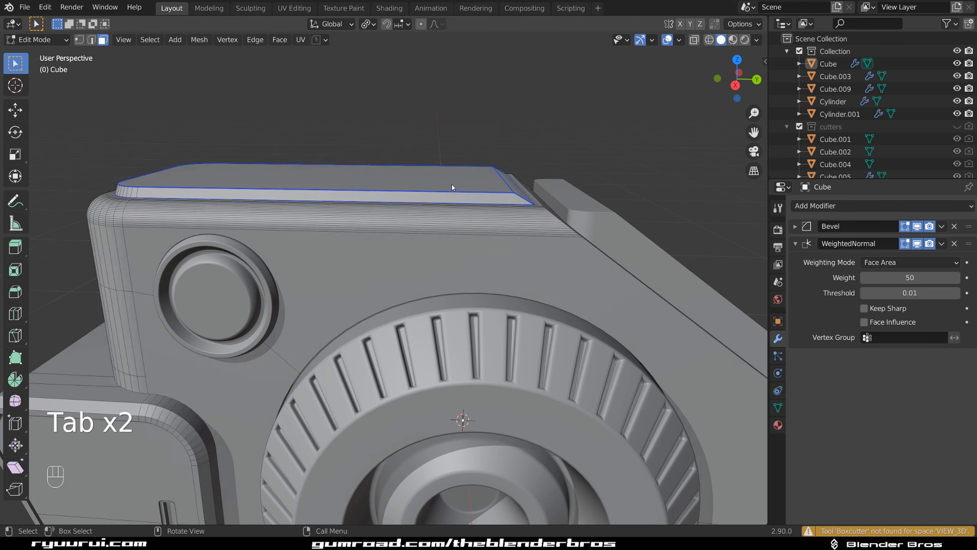
left_click(485, 203)
key("g")
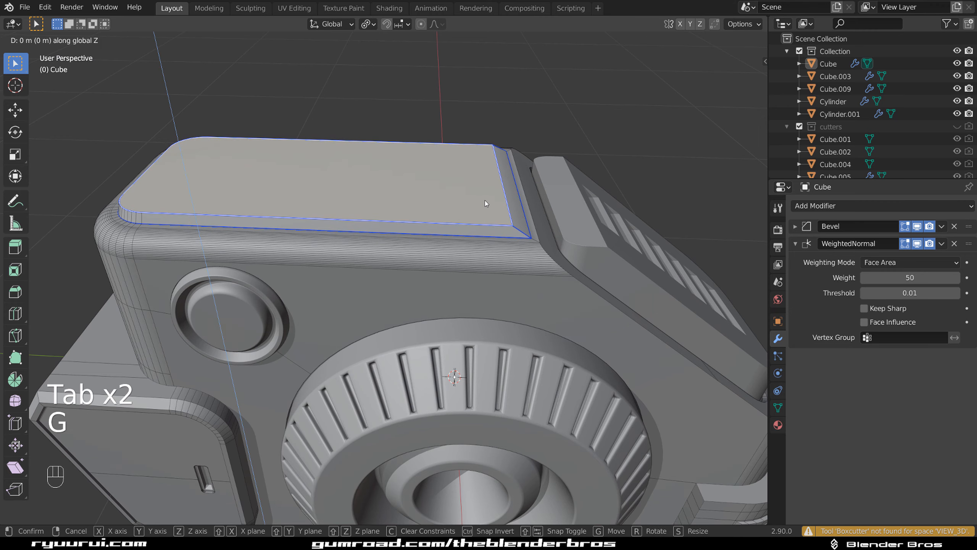
left_click(483, 187)
key("Tab")
left_click(459, 97)
Add a Mirror modifier to the camera body on the X axis with Bisect enabled for X
scroll(436, 216, "down", 6)
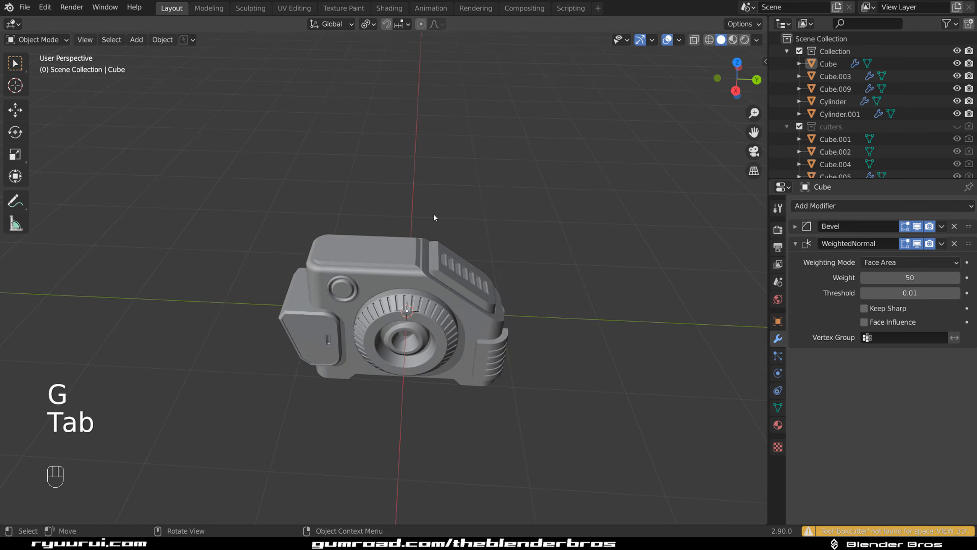
scroll(436, 216, "up", 6)
middle_click_drag(436, 216, 369, 262)
left_click(369, 336)
left_click(807, 206)
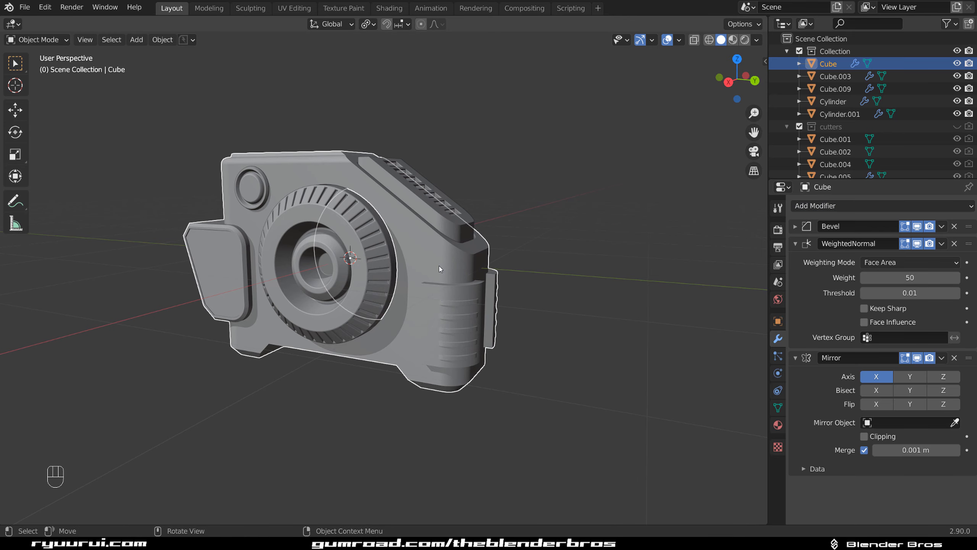
middle_click_drag(439, 266, 407, 266)
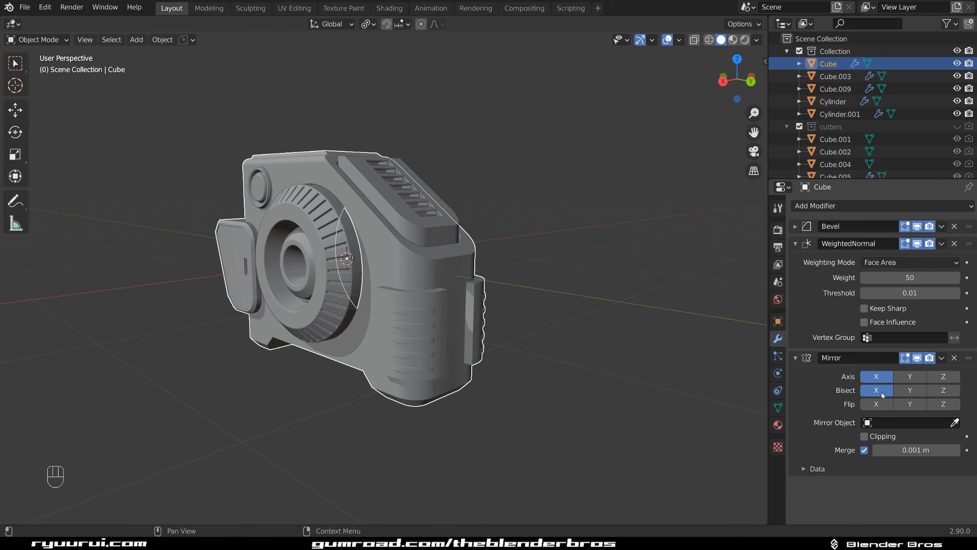
Add a Mirror modifier on the X axis to the small slot insert on the angular side panel and deselect it
middle_click_drag(385, 286, 493, 294)
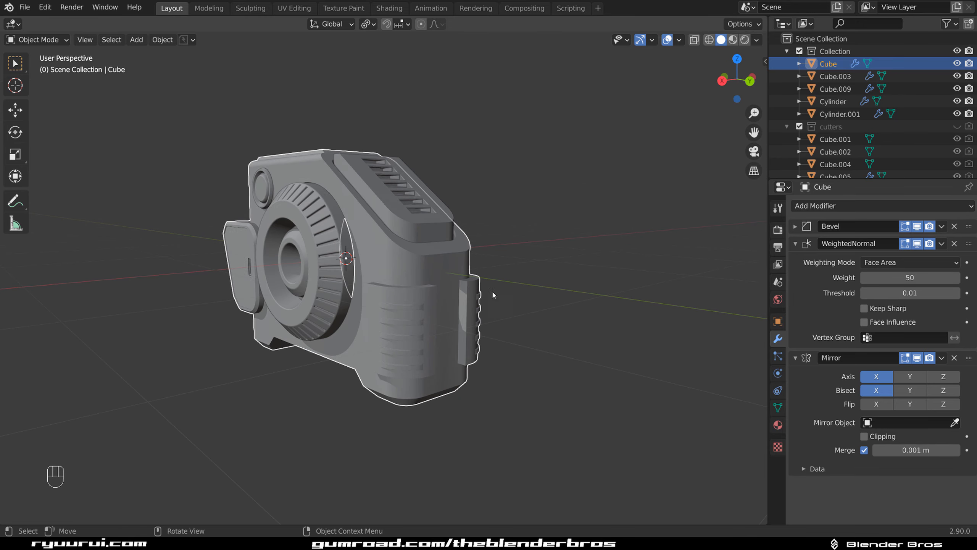
left_click(250, 267)
middle_click_drag(284, 269, 369, 243)
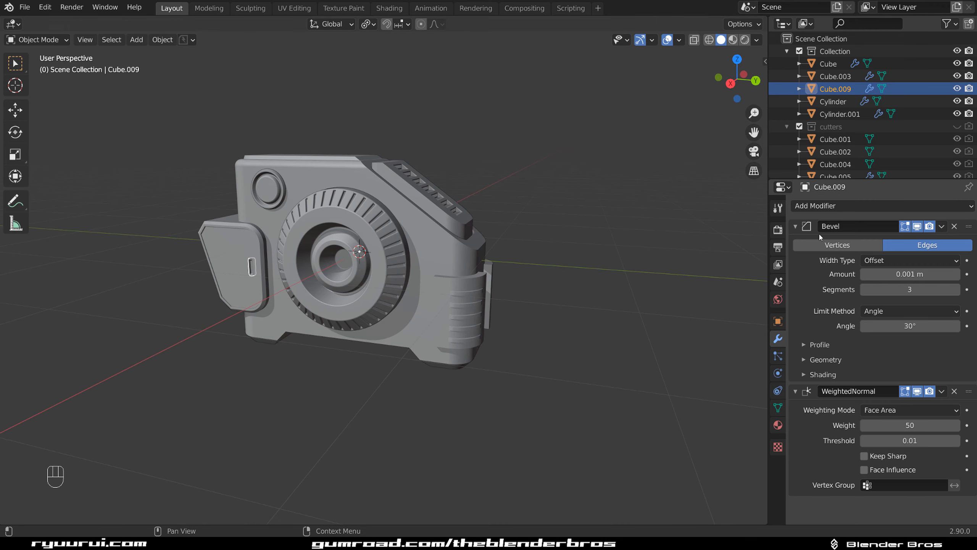
left_click(824, 209)
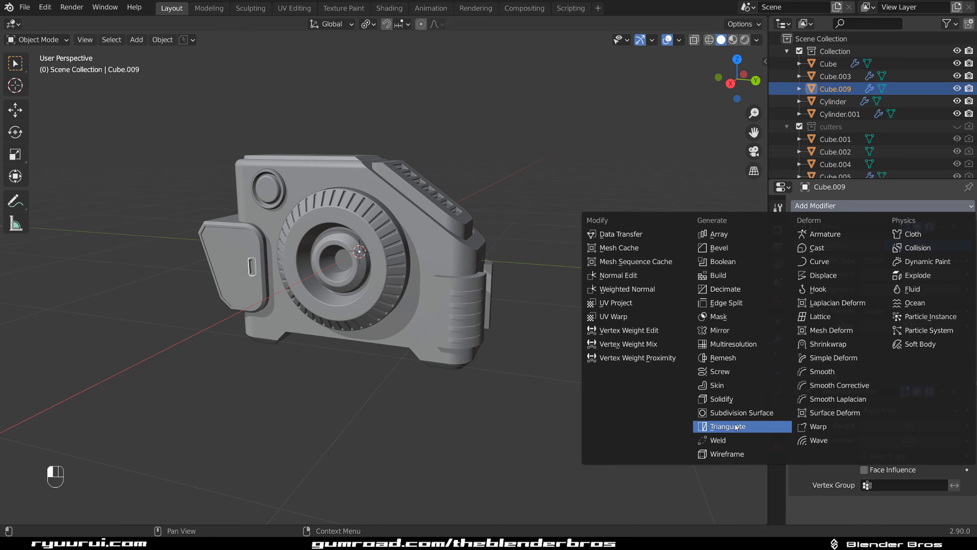
left_click(719, 330)
middle_click_drag(604, 290, 372, 267)
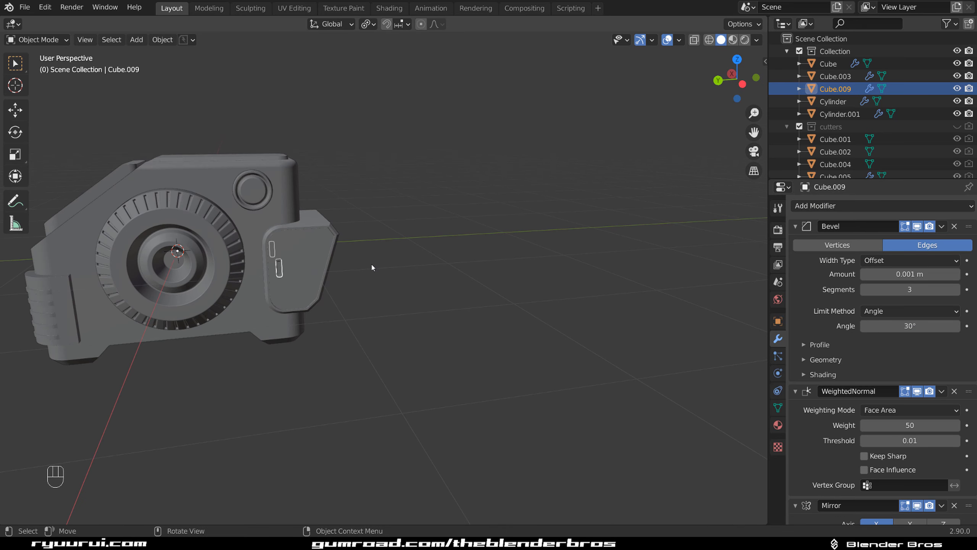
scroll(372, 267, "up", 3)
scroll(390, 262, "up", 2)
middle_click_drag(265, 237, 374, 231, "shift")
left_click(455, 231)
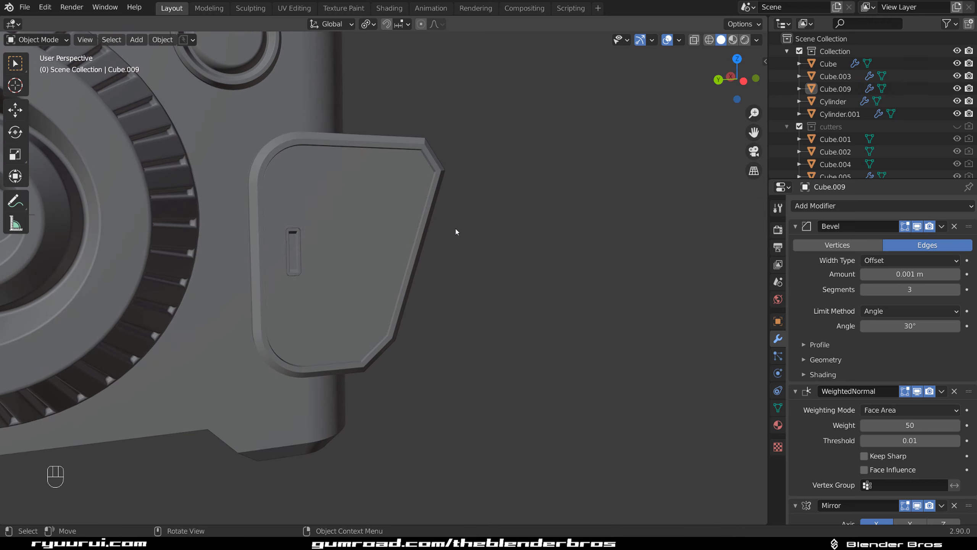
Examine the mirrored slot insert and its recess in the angular side panel up close
scroll(346, 241, "up", 5)
middle_click_drag(238, 248, 248, 235)
middle_click_drag(248, 235, 390, 300, "shift")
scroll(390, 299, "up", 2)
middle_click_drag(360, 267, 312, 257)
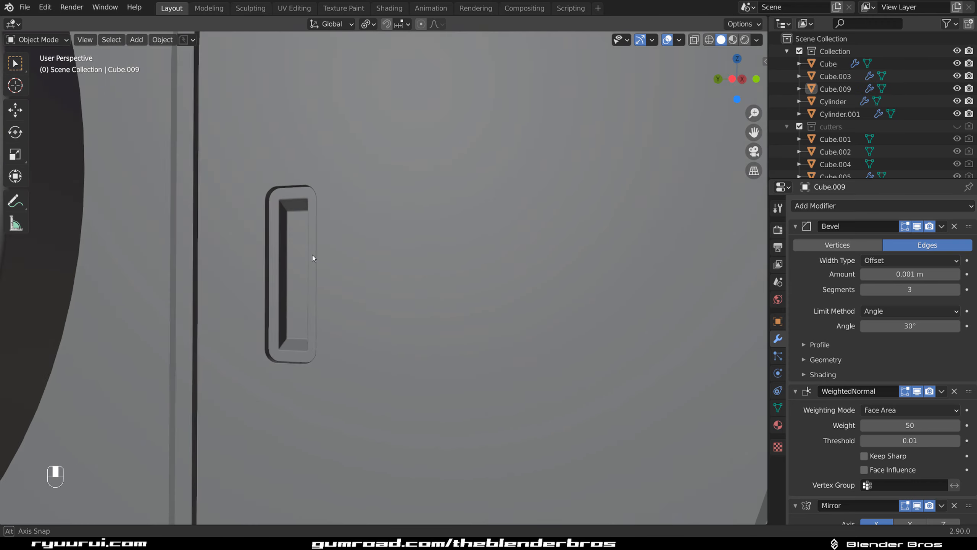
scroll(366, 274, "down", 10)
Examine the camera body's ribbed grip, sloped slotted panel and lens side from several angles
key("grave")
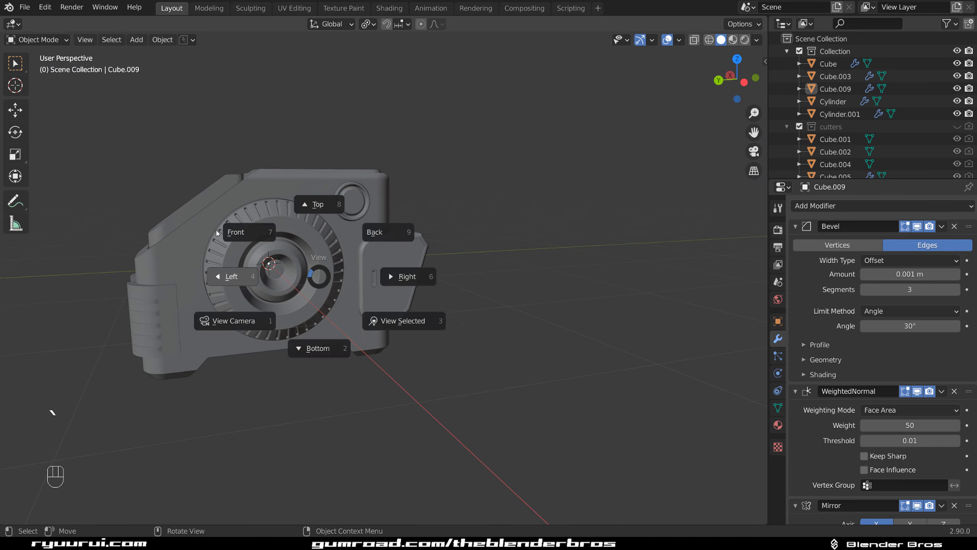
left_click(217, 232)
middle_click_drag(346, 246, 404, 252)
scroll(347, 294, "up", 8)
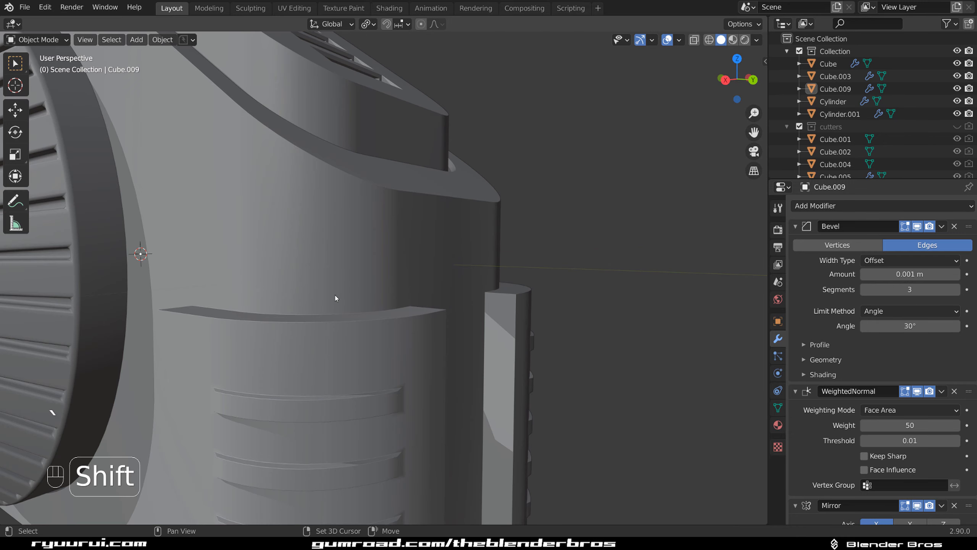
scroll(451, 197, "up", 2)
middle_click_drag(336, 299, 416, 236, "shift")
scroll(412, 216, "down", 8)
scroll(425, 218, "up", 5)
scroll(418, 236, "down", 6)
scroll(357, 231, "up", 5)
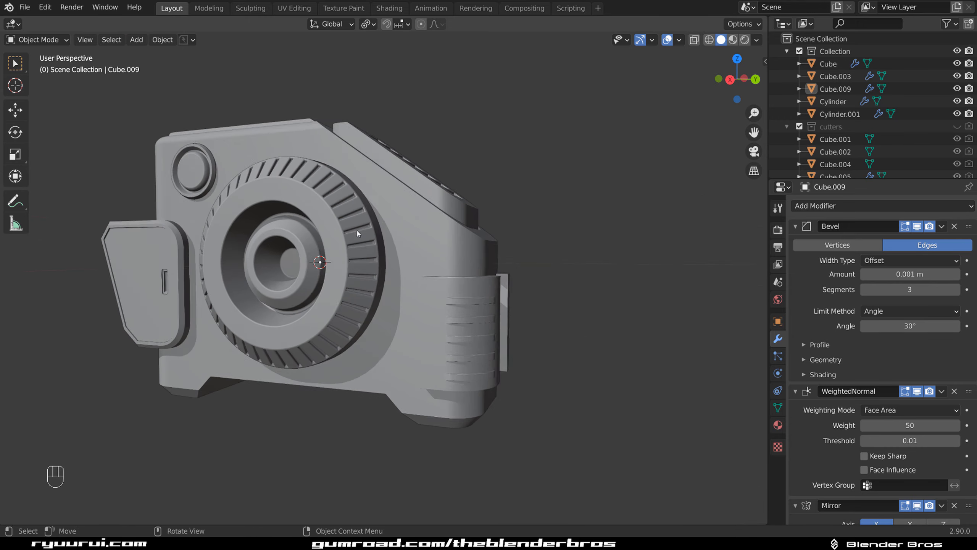
middle_click_drag(357, 230, 318, 262)
scroll(338, 301, "up", 2)
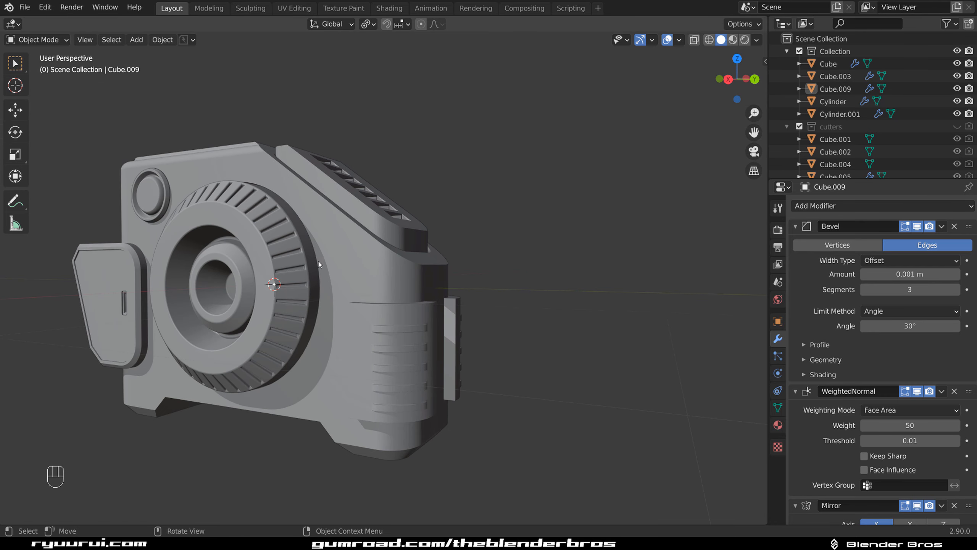
left_click(180, 41)
left_click(183, 85)
middle_click_drag(505, 253, 543, 153)
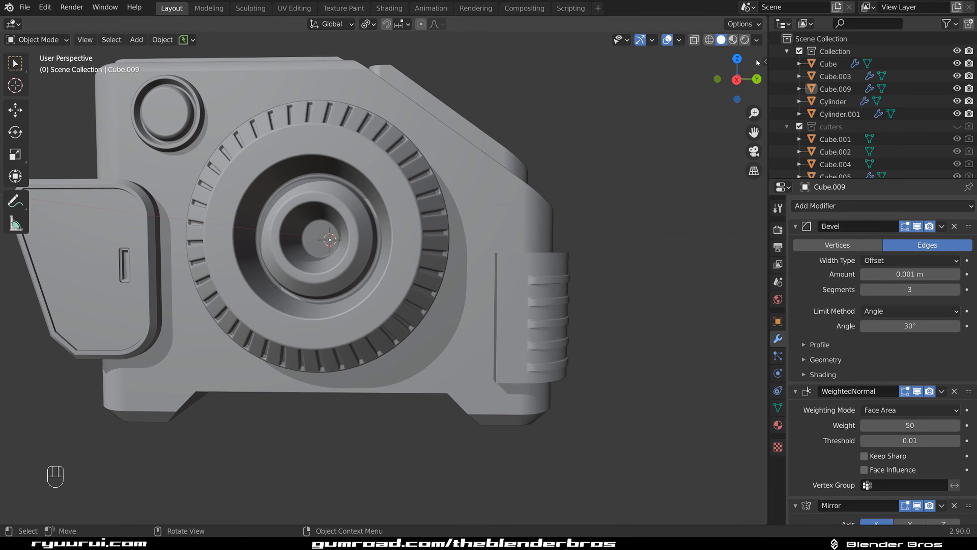